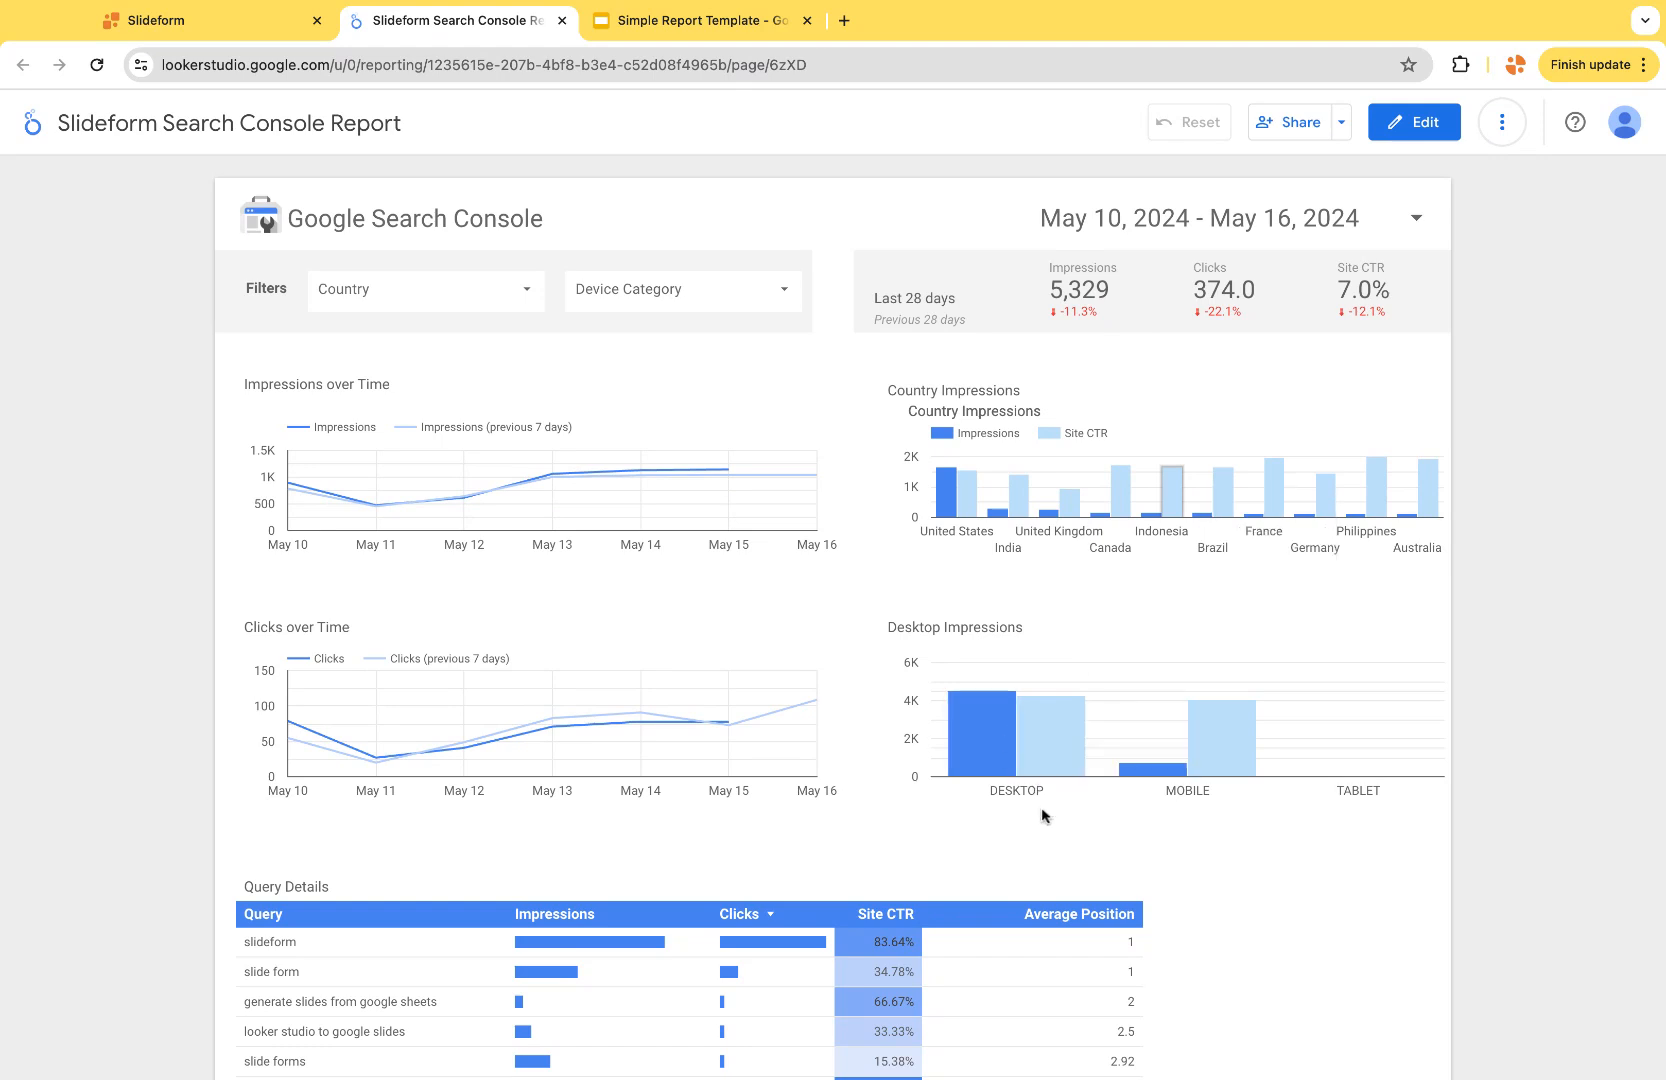
Step: Look over the Search Console report's charts and its Query Details table
scroll(1045, 812, "down", 2)
scroll(1042, 815, "down", 2)
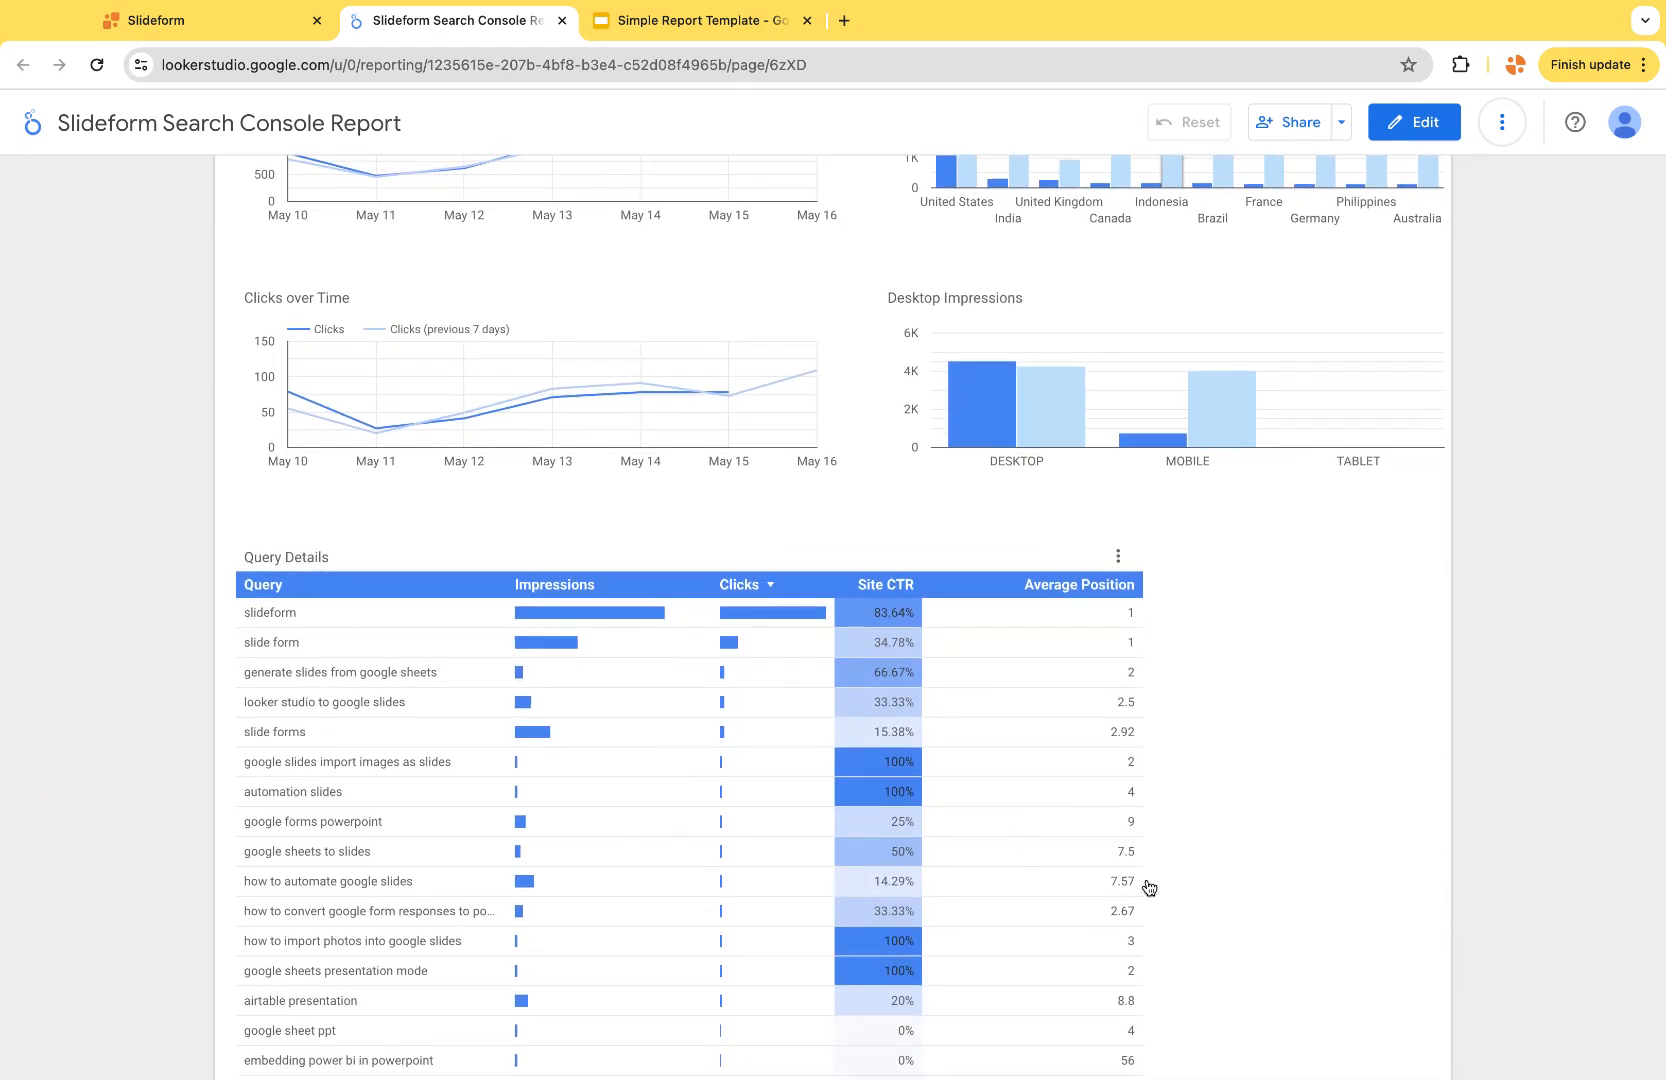
scroll(1275, 760, "up", 4)
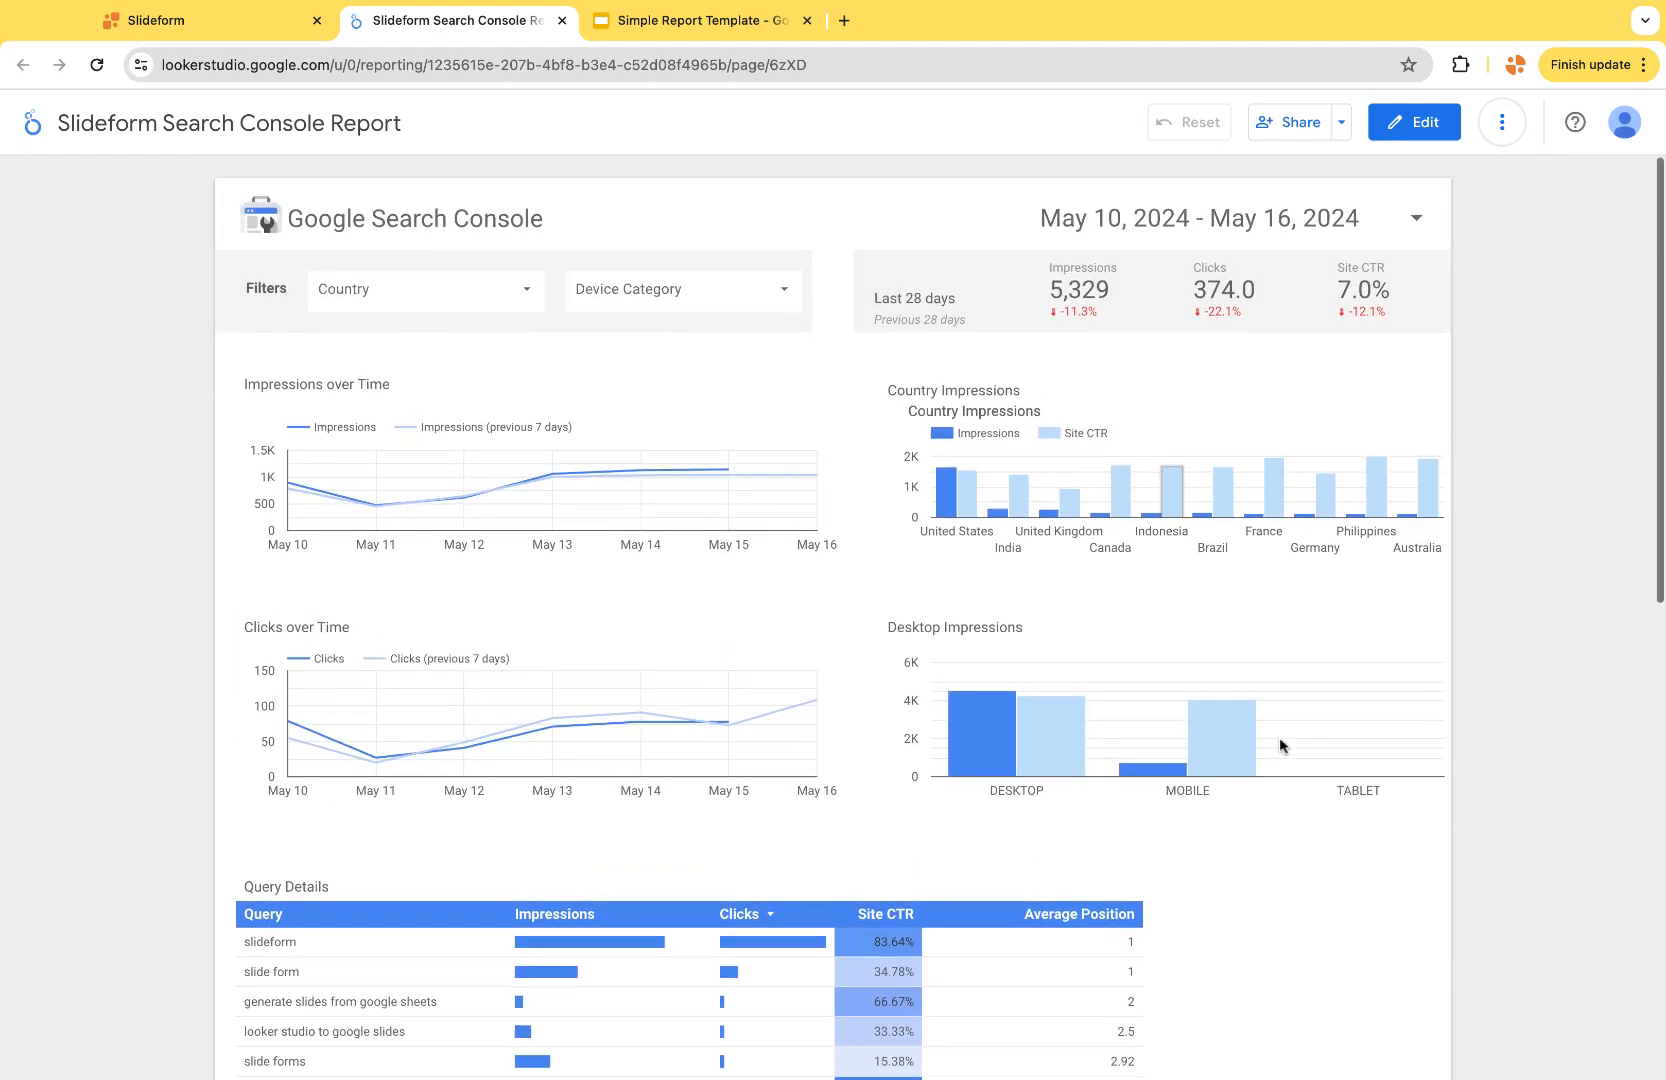
Step: Switch to Slideform and view the setup form for adding a Looker Studio data source
left_click(205, 20)
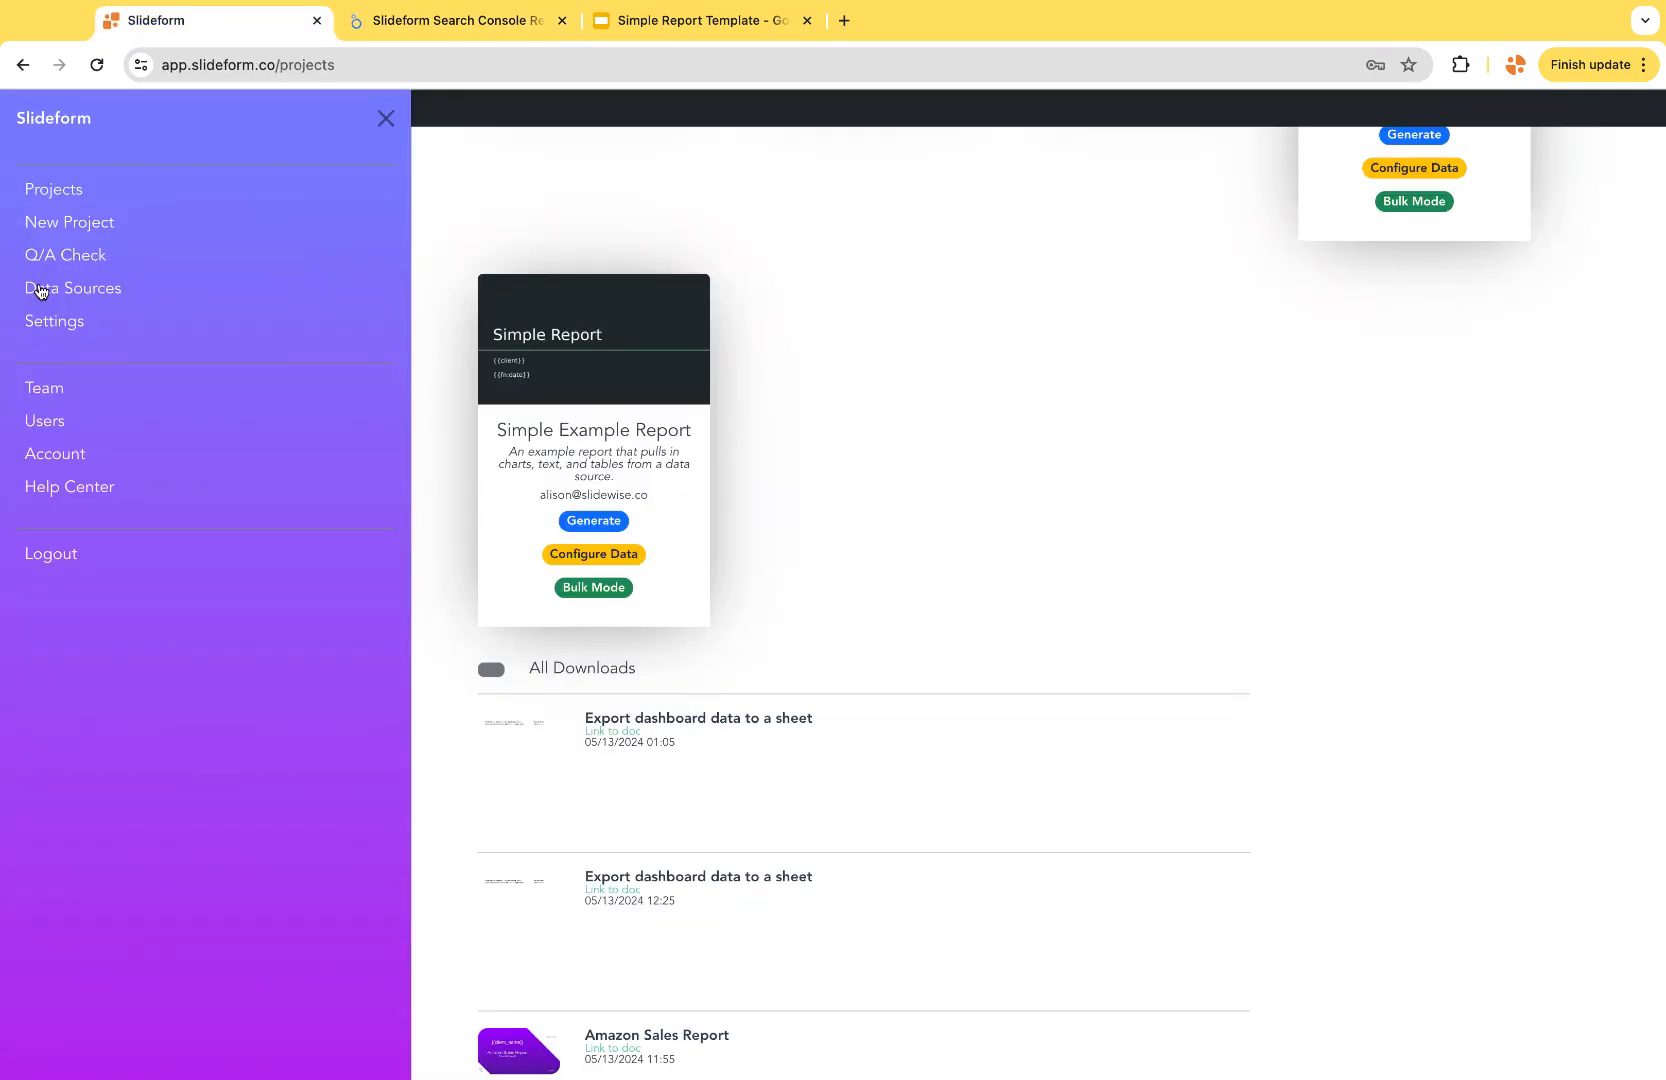
left_click(100, 294)
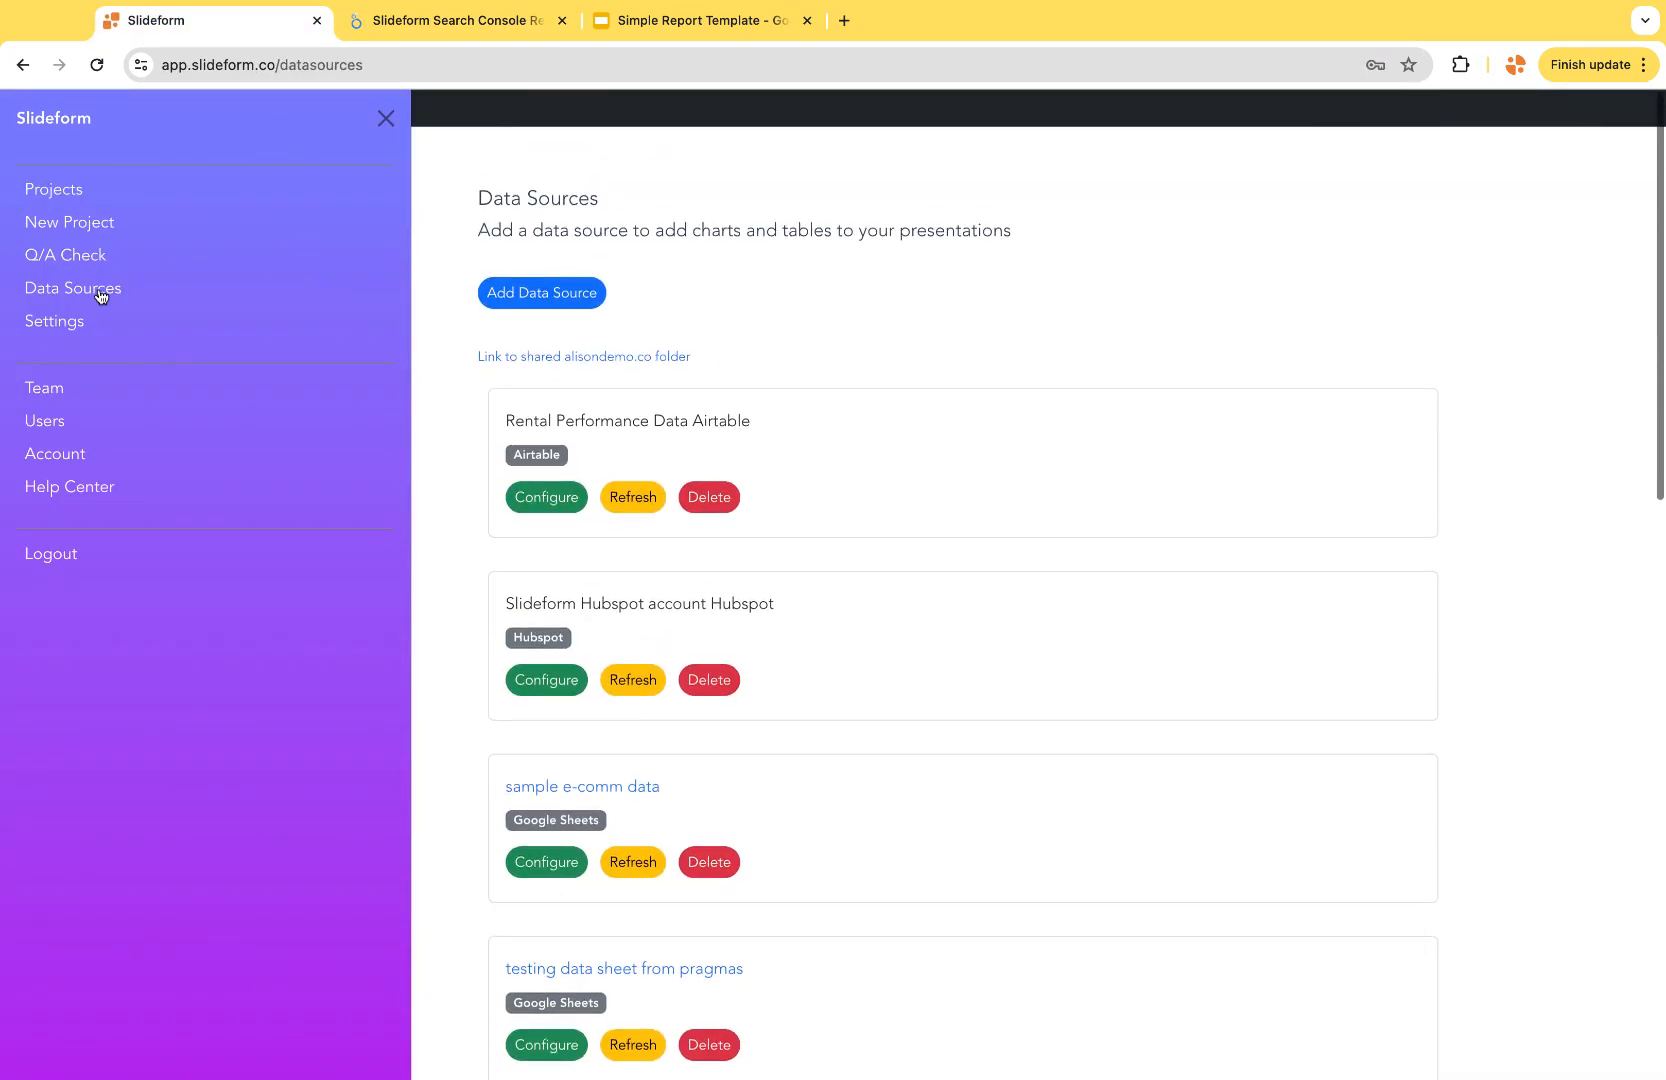
left_click(552, 296)
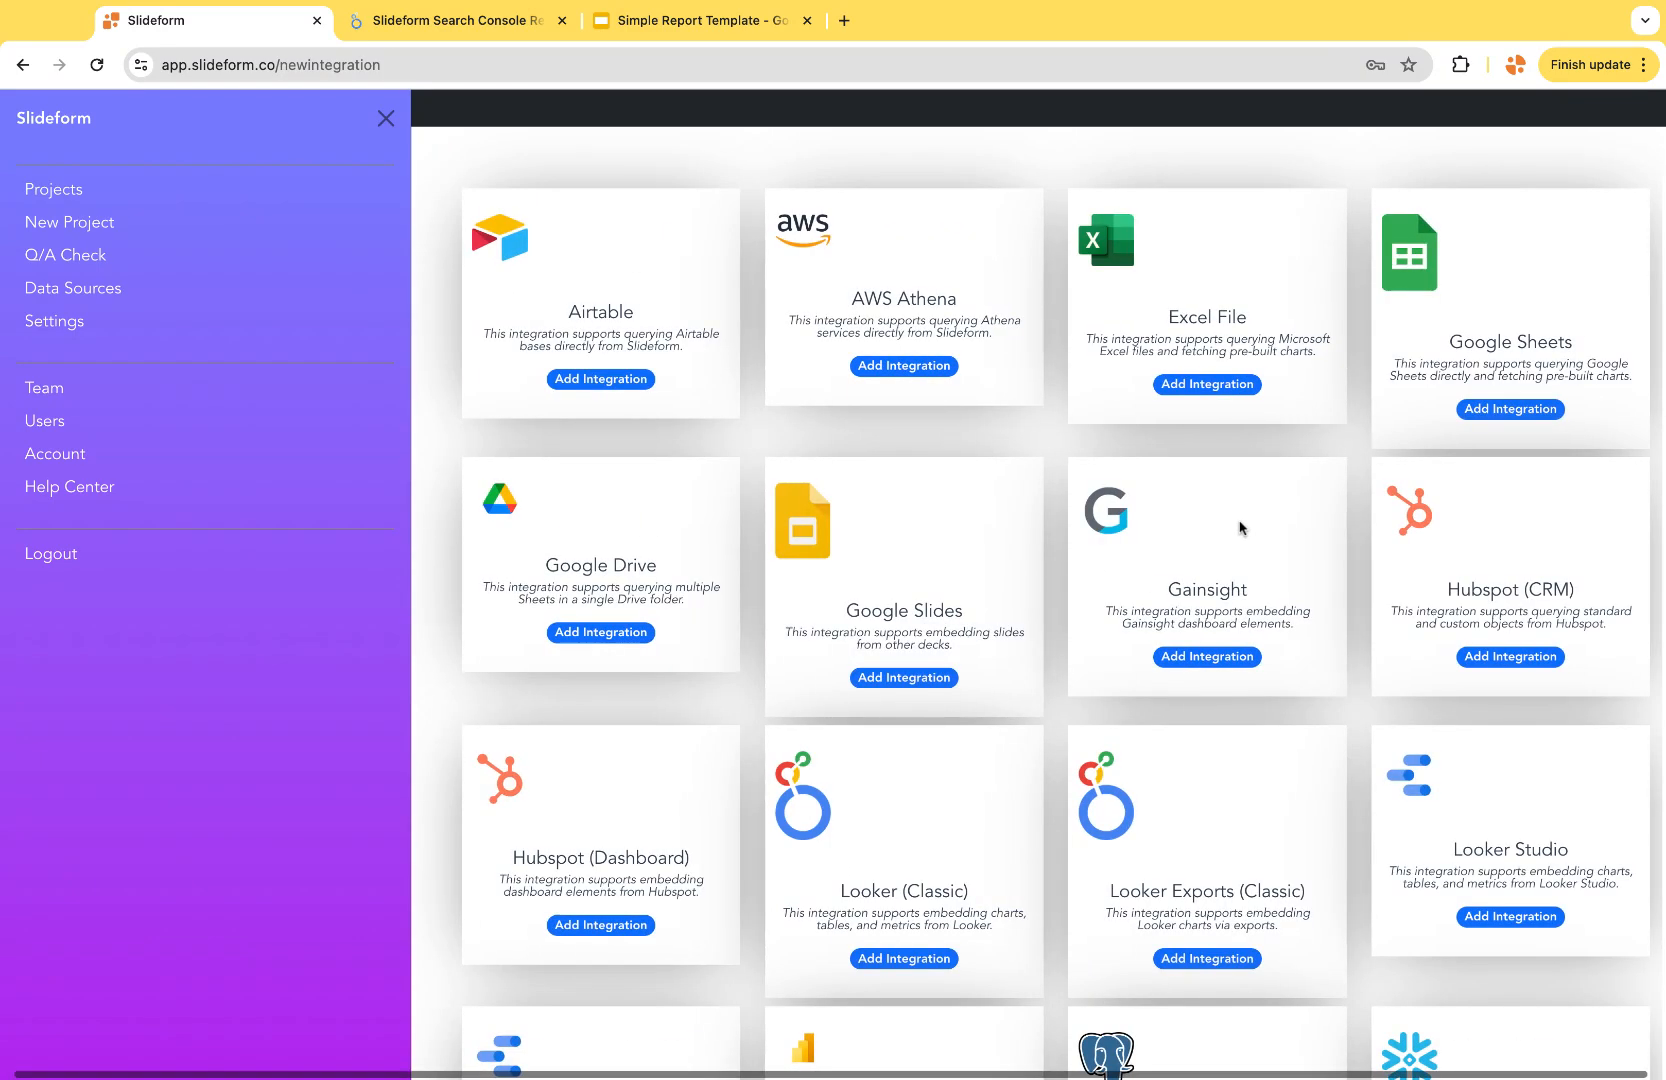
scroll(1169, 729, "down", 2)
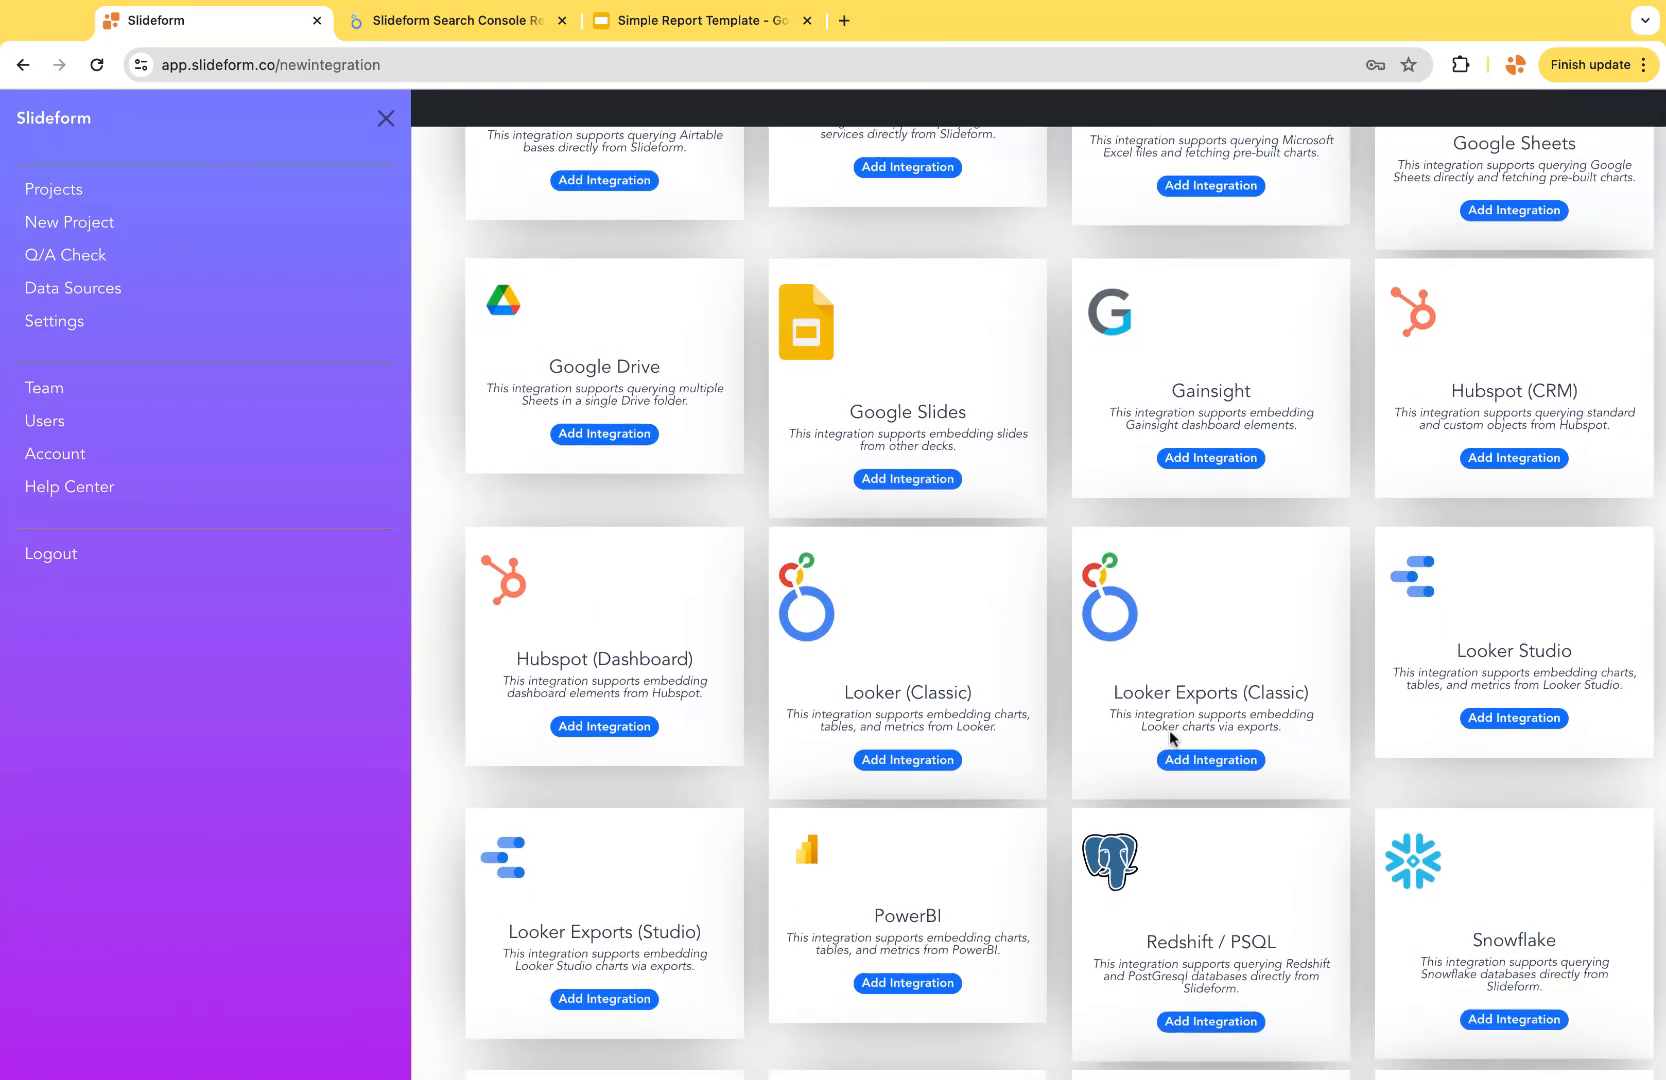
scroll(1172, 738, "down", 3)
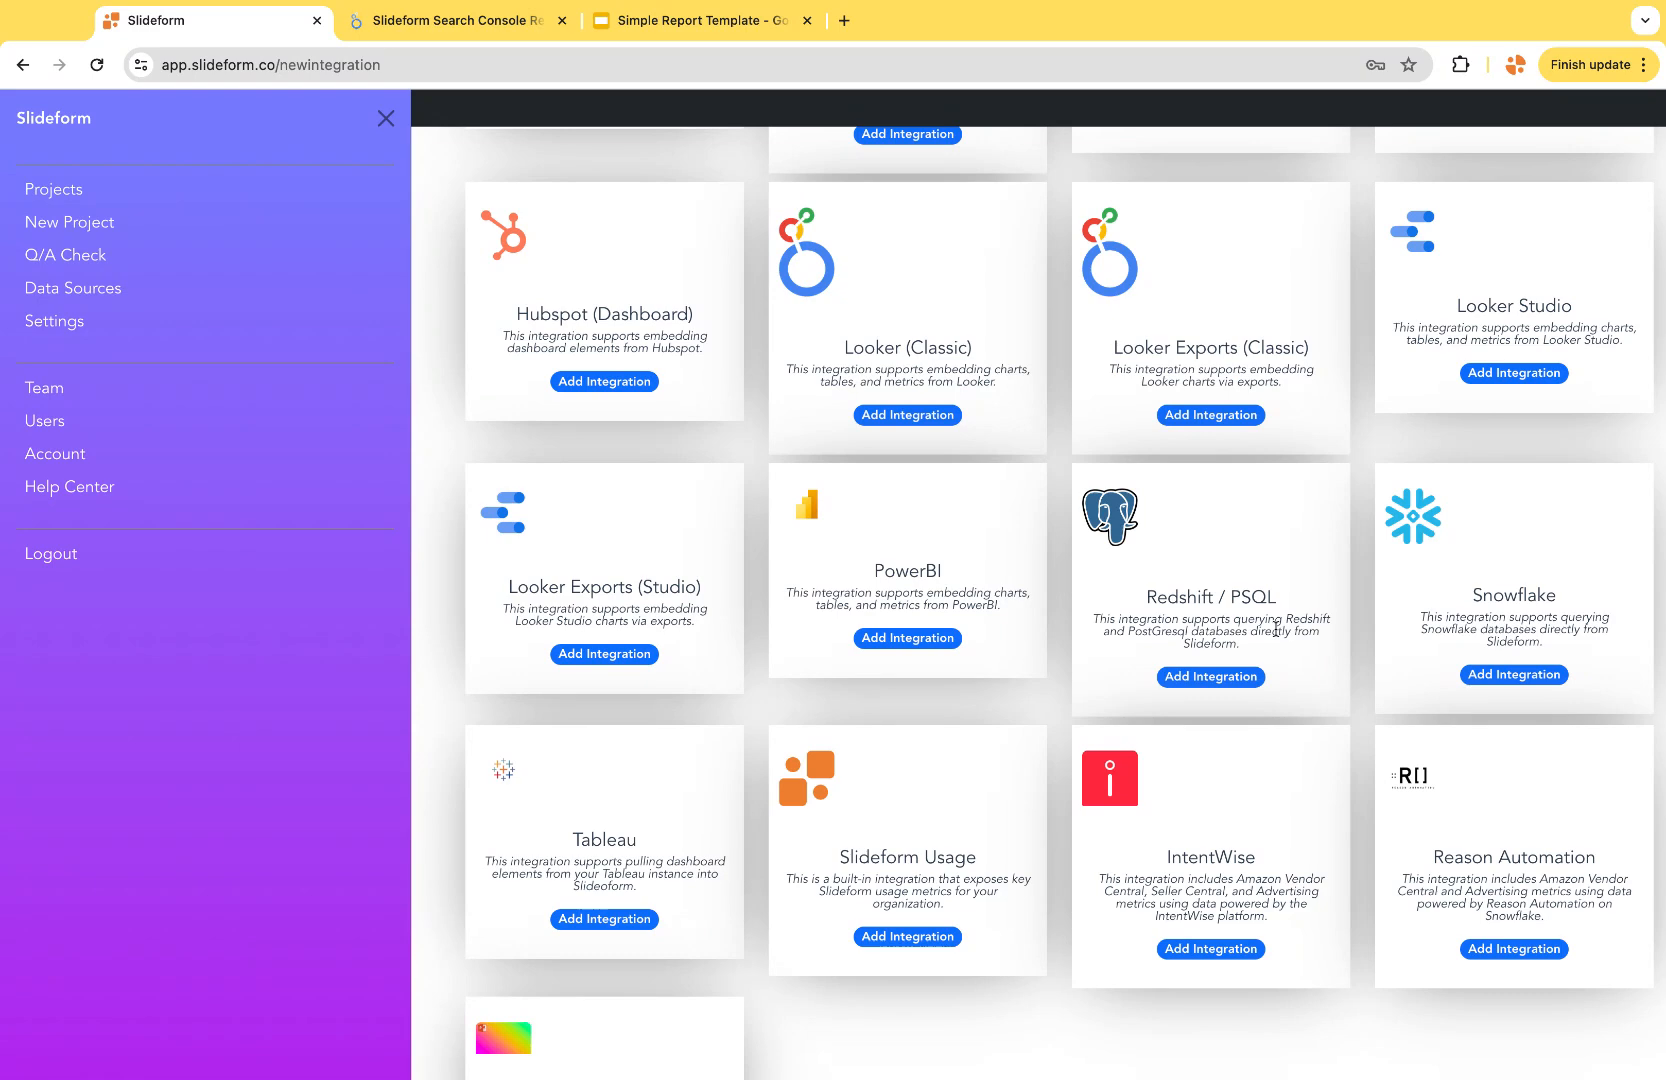
scroll(1276, 628, "up", 4)
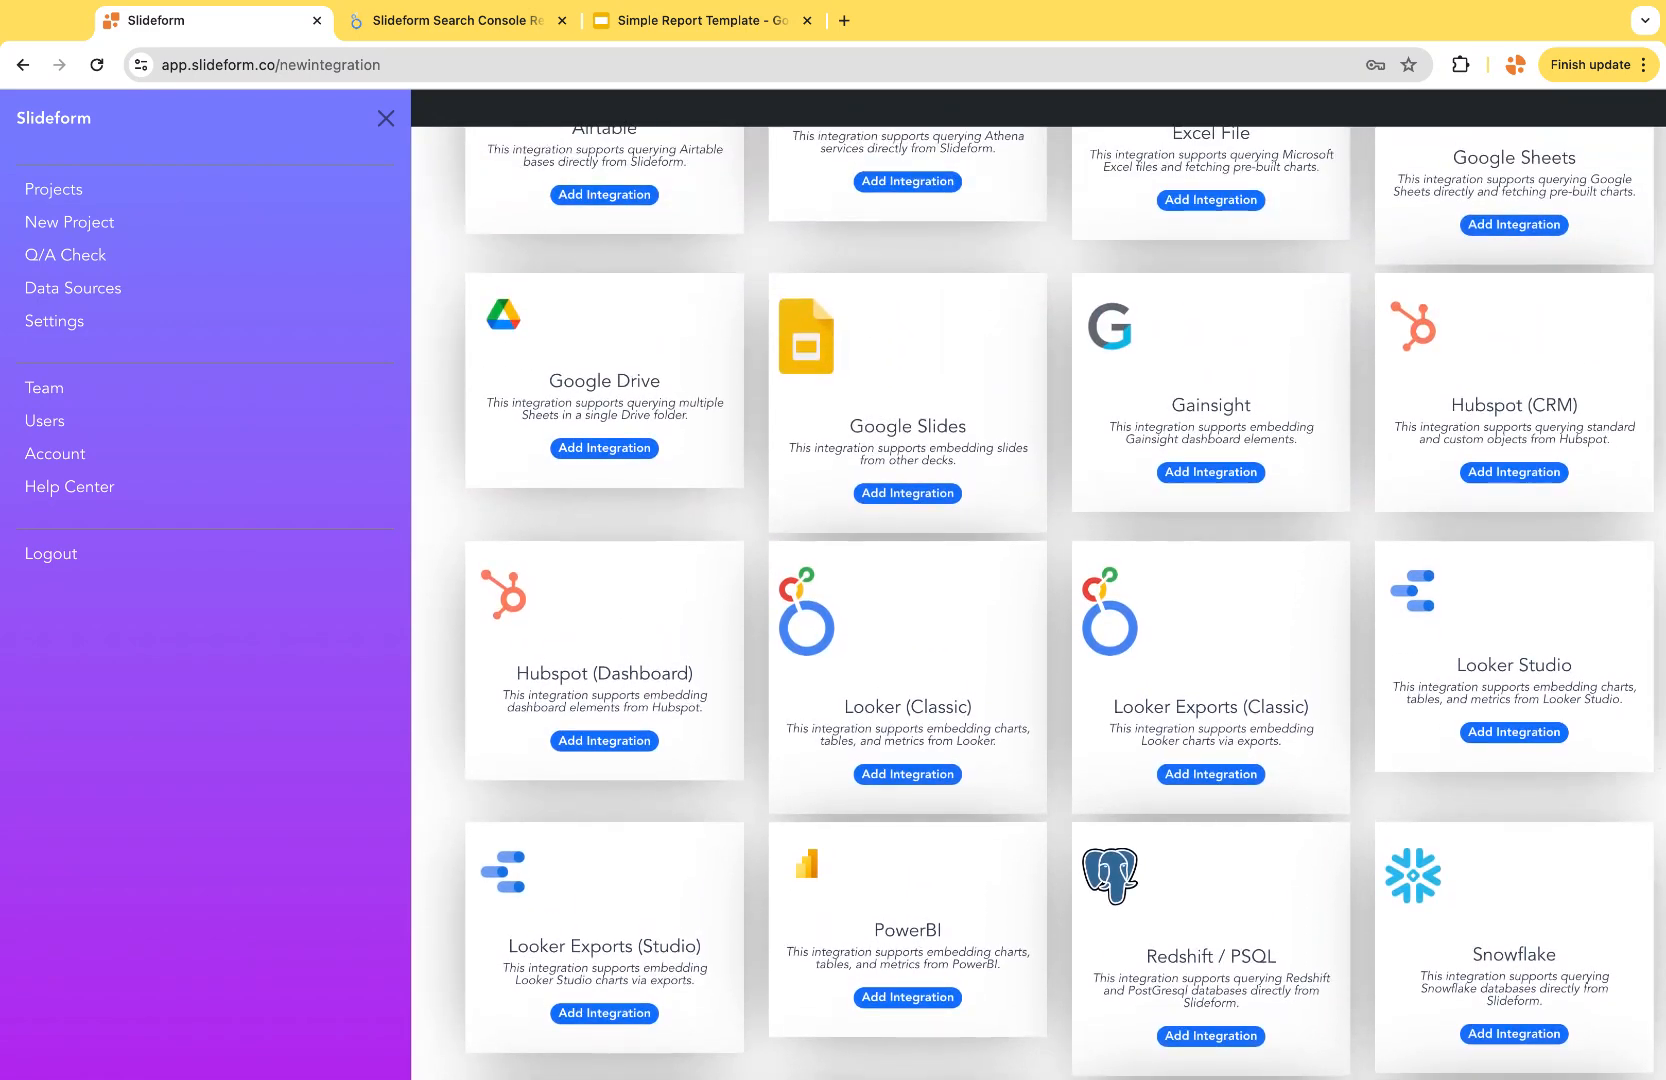
scroll(1148, 660, "down", 3)
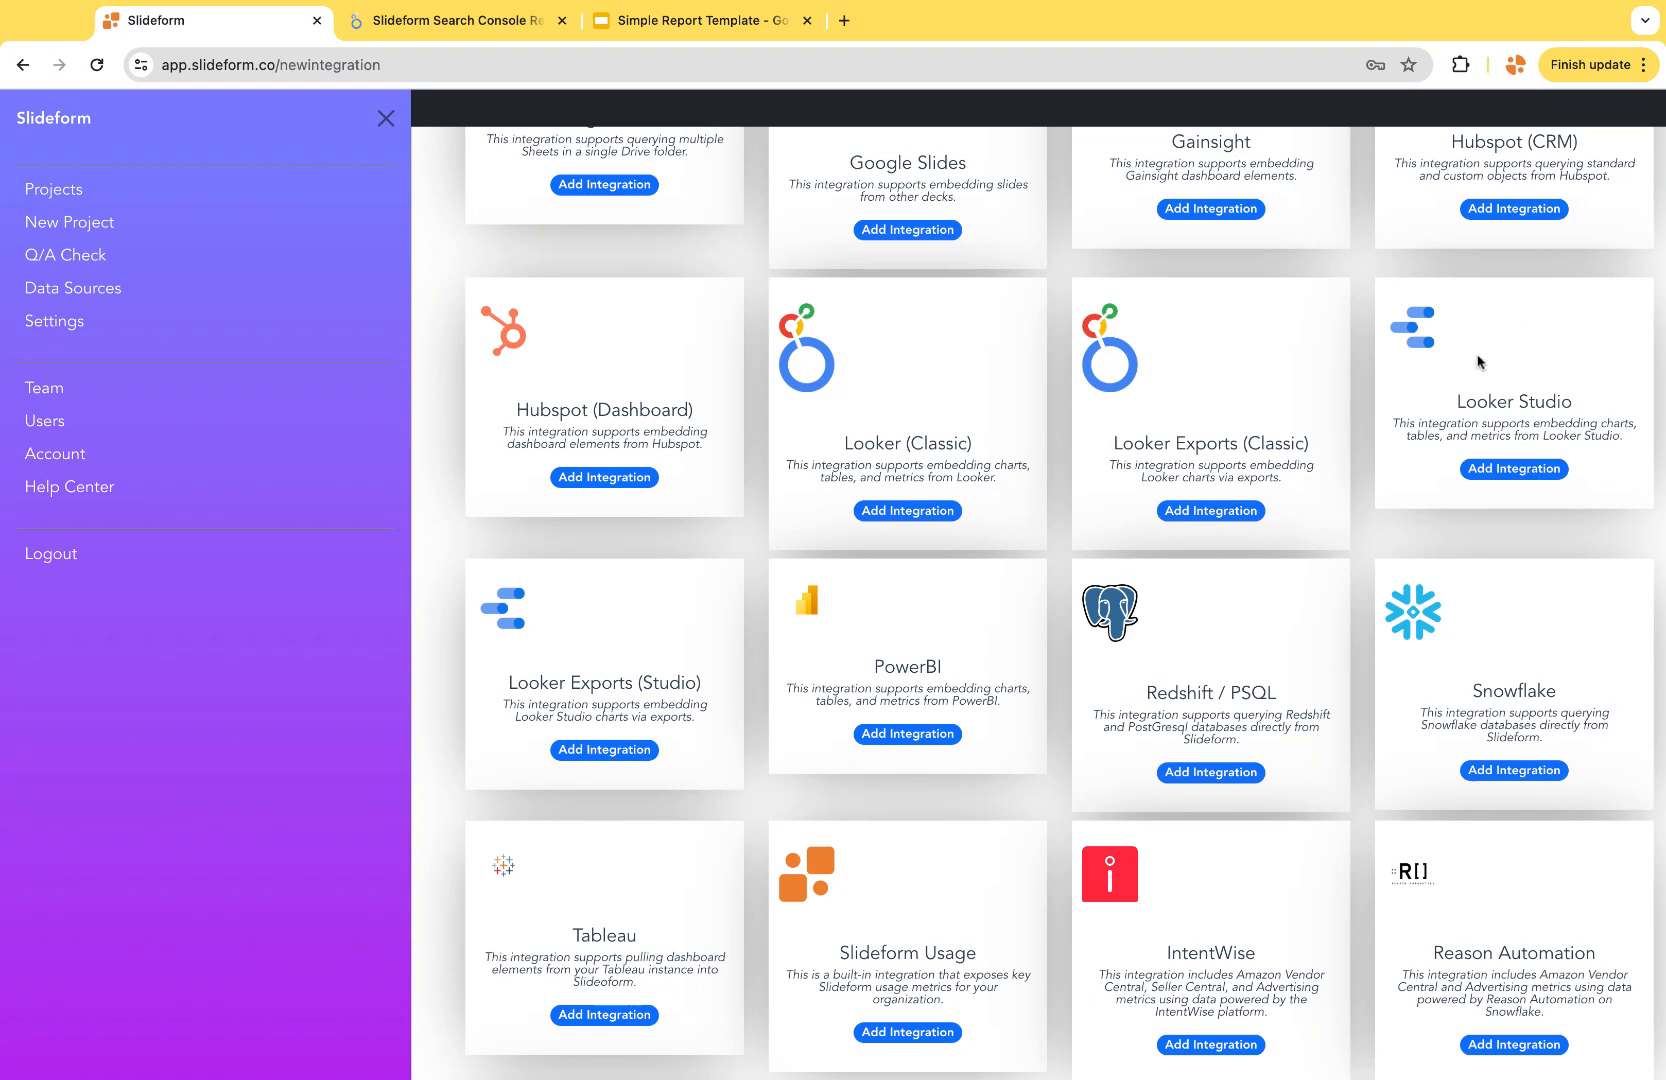
left_click(1527, 469)
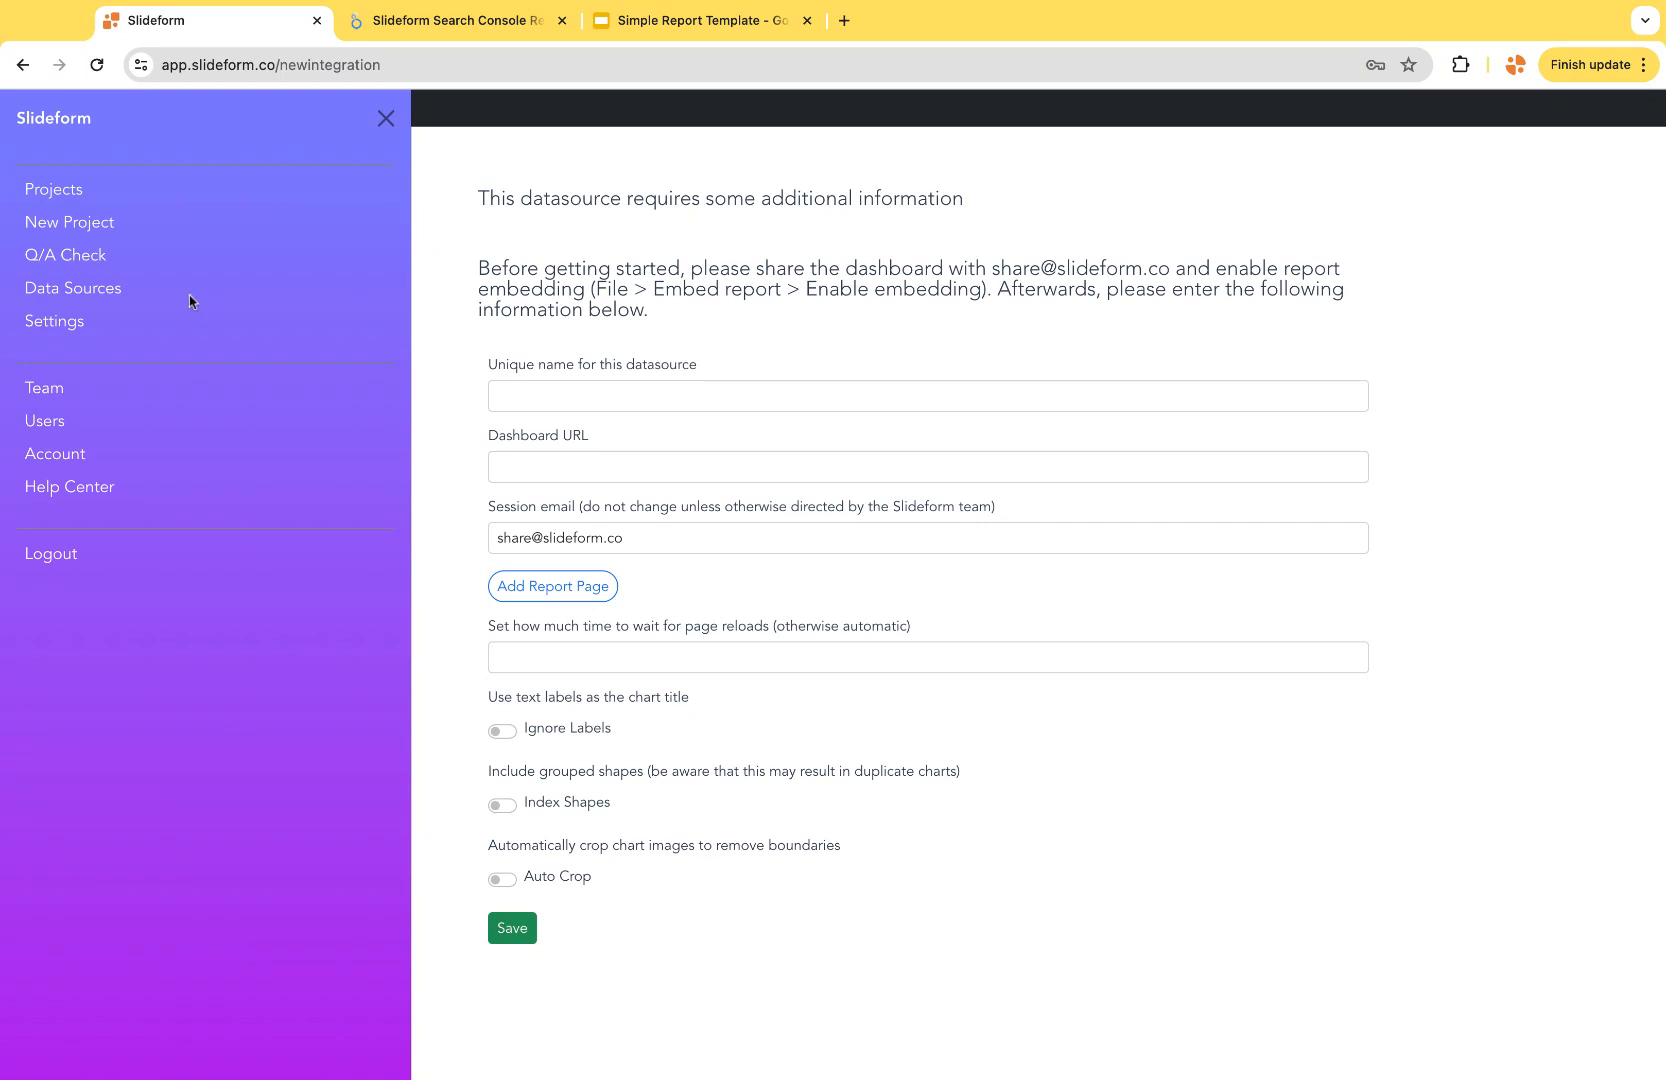
Step: Open the configuration of the existing Google Search Console Dashboard data source
left_click(67, 290)
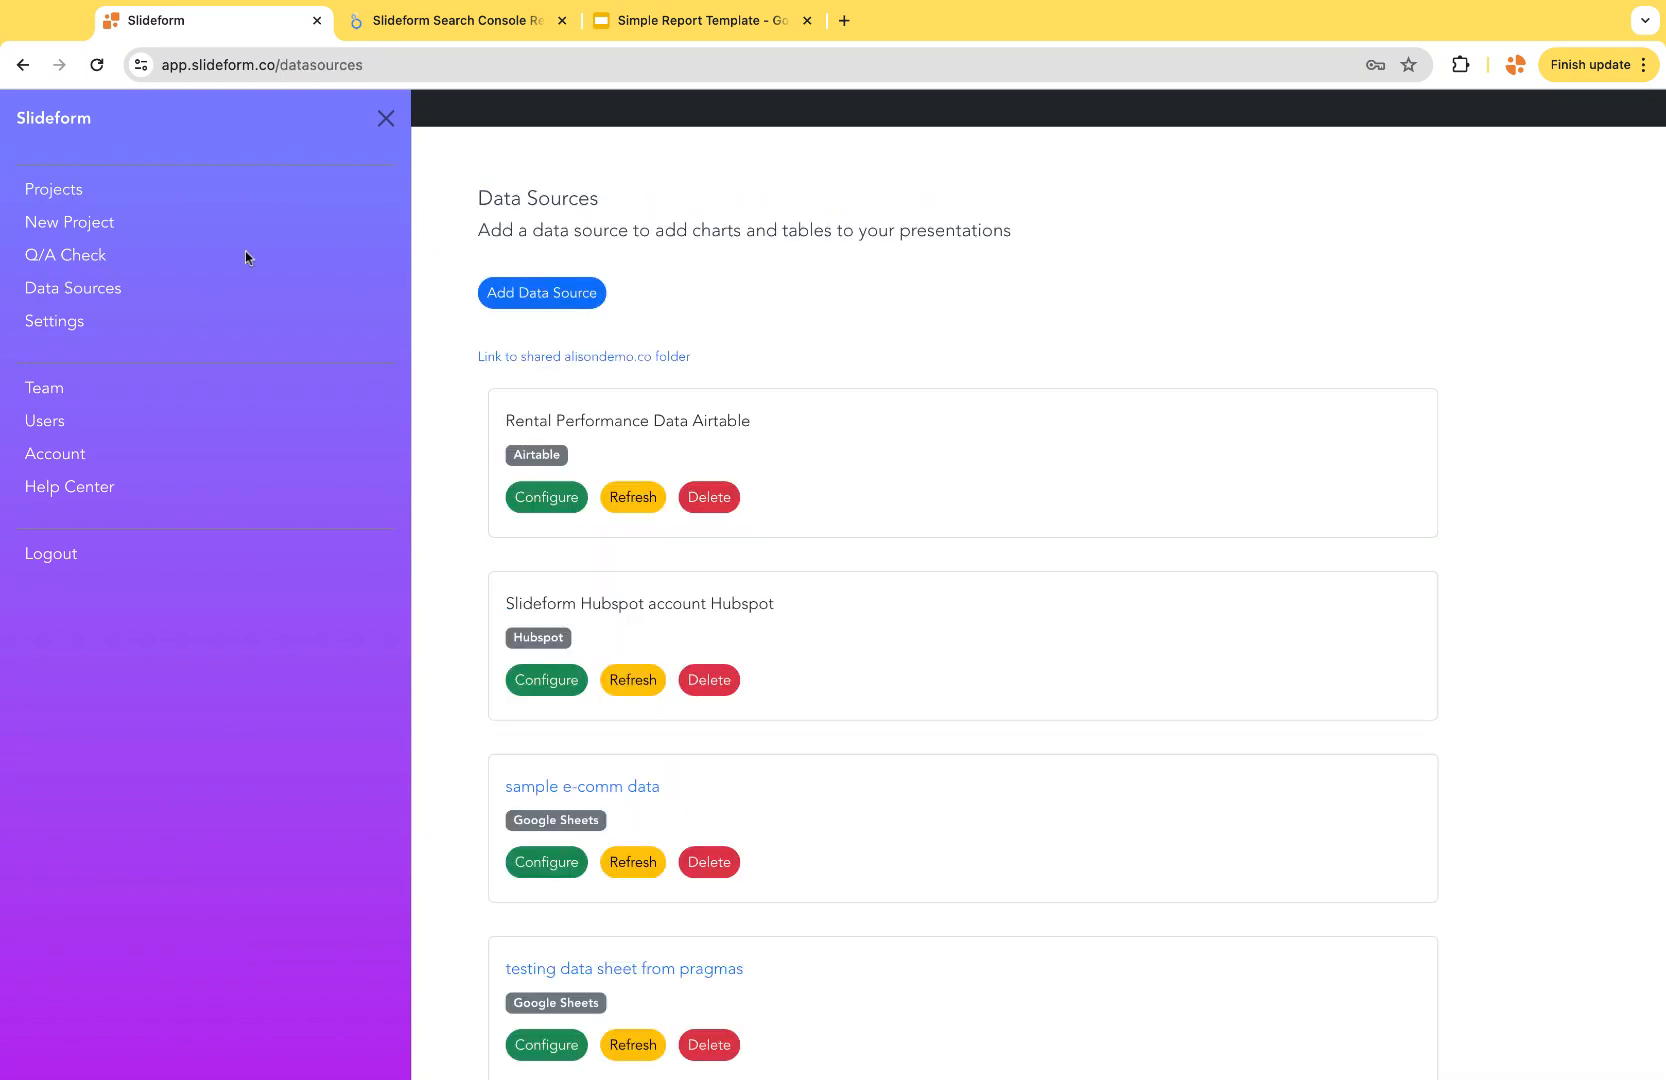
scroll(884, 654, "down", 8)
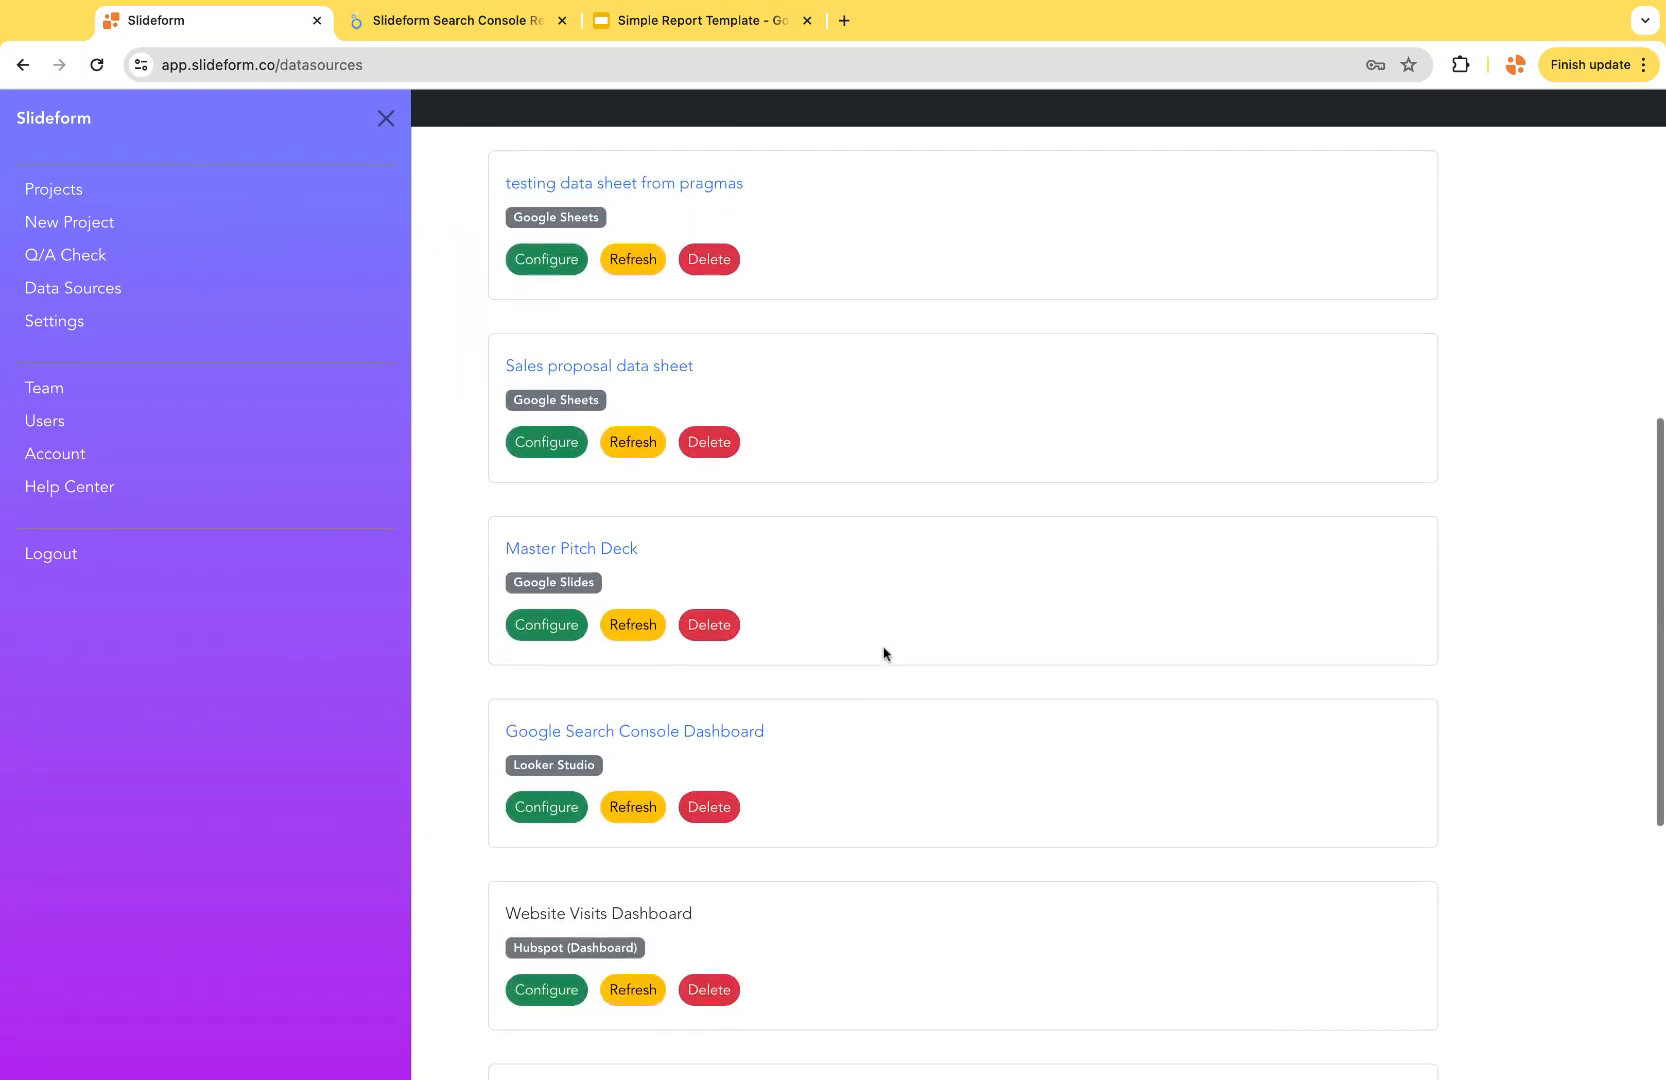
scroll(884, 654, "down", 3)
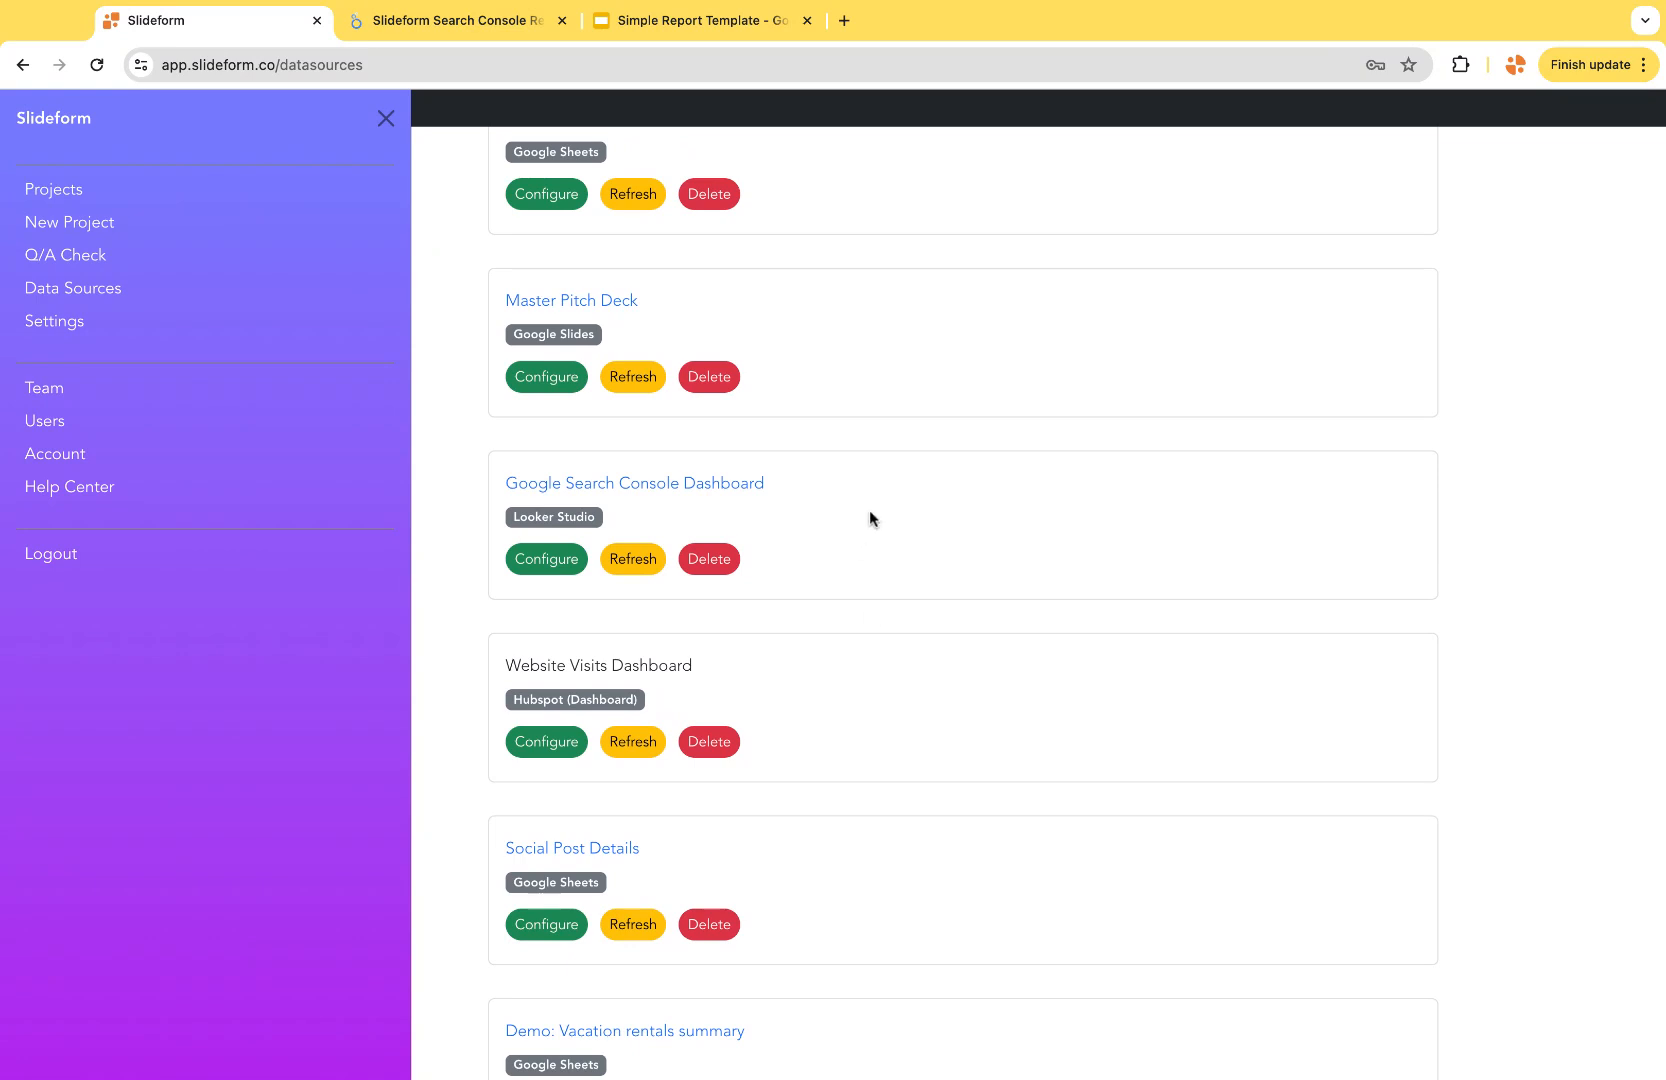
left_click(546, 561)
scroll(822, 327, "up", 10)
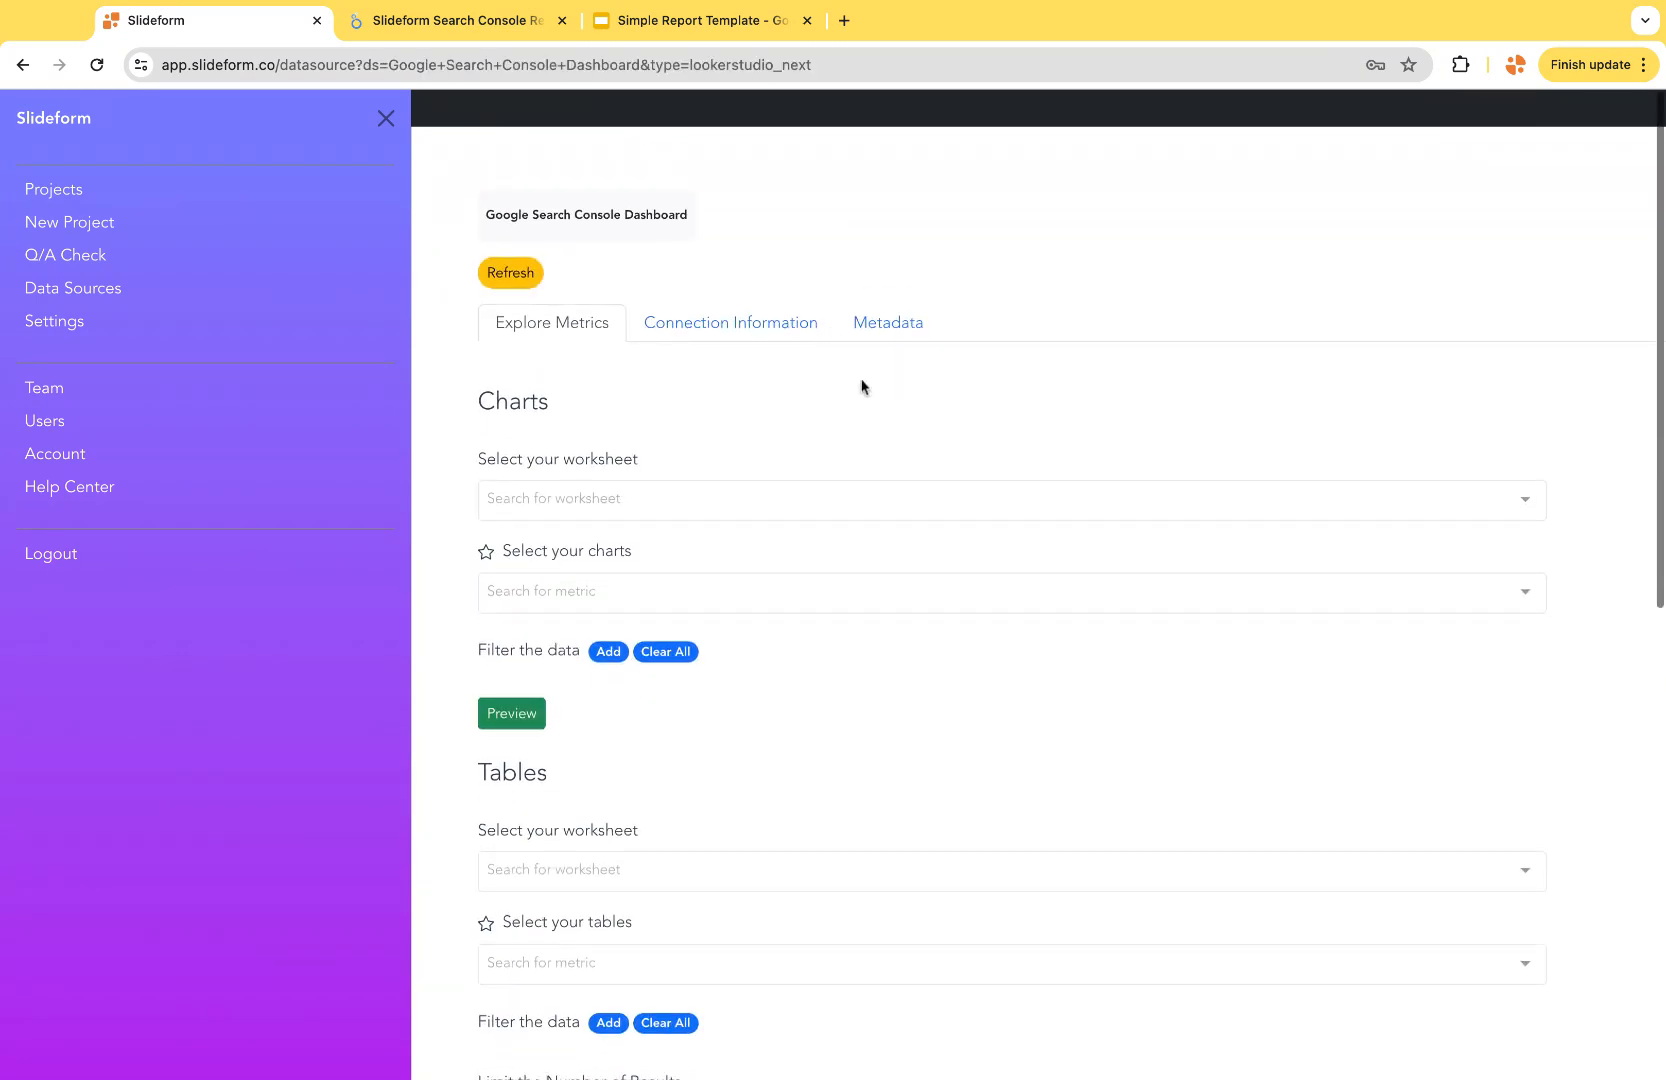
scroll(437, 505, "down", 1)
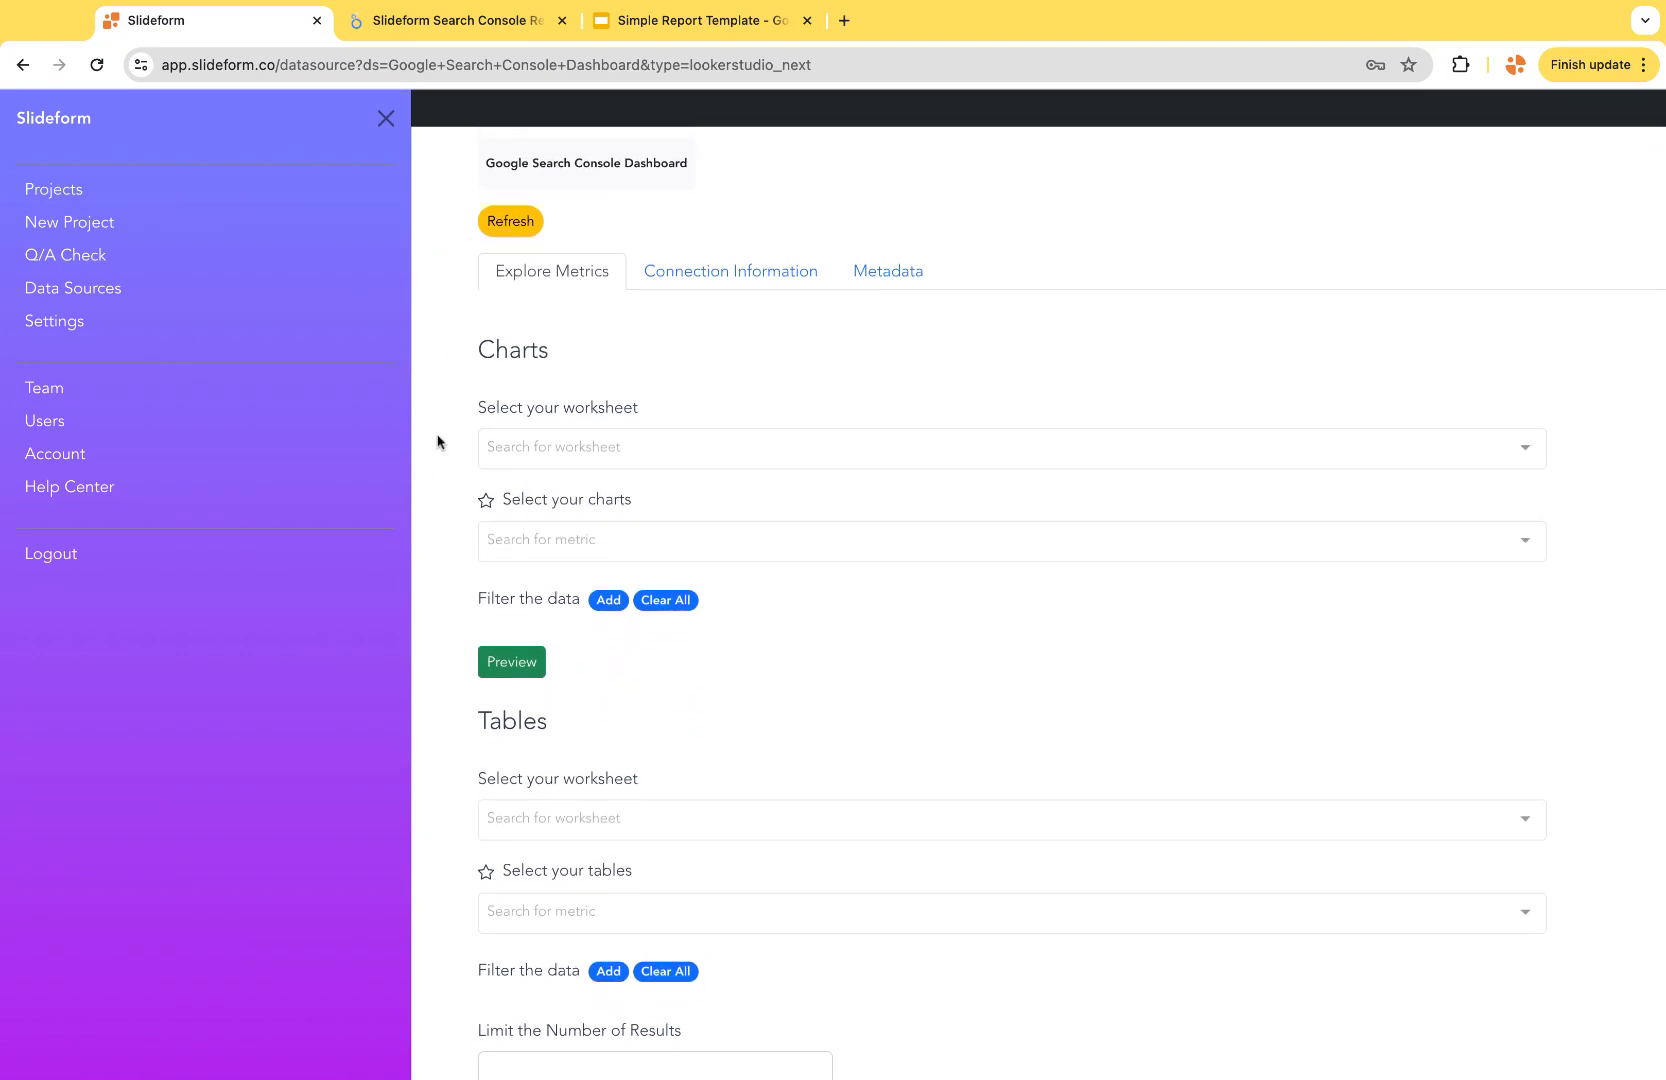
Step: Select the Slideform Search Console Report worksheet for charts and preview all of its charts without picking a specific one
left_click(572, 453)
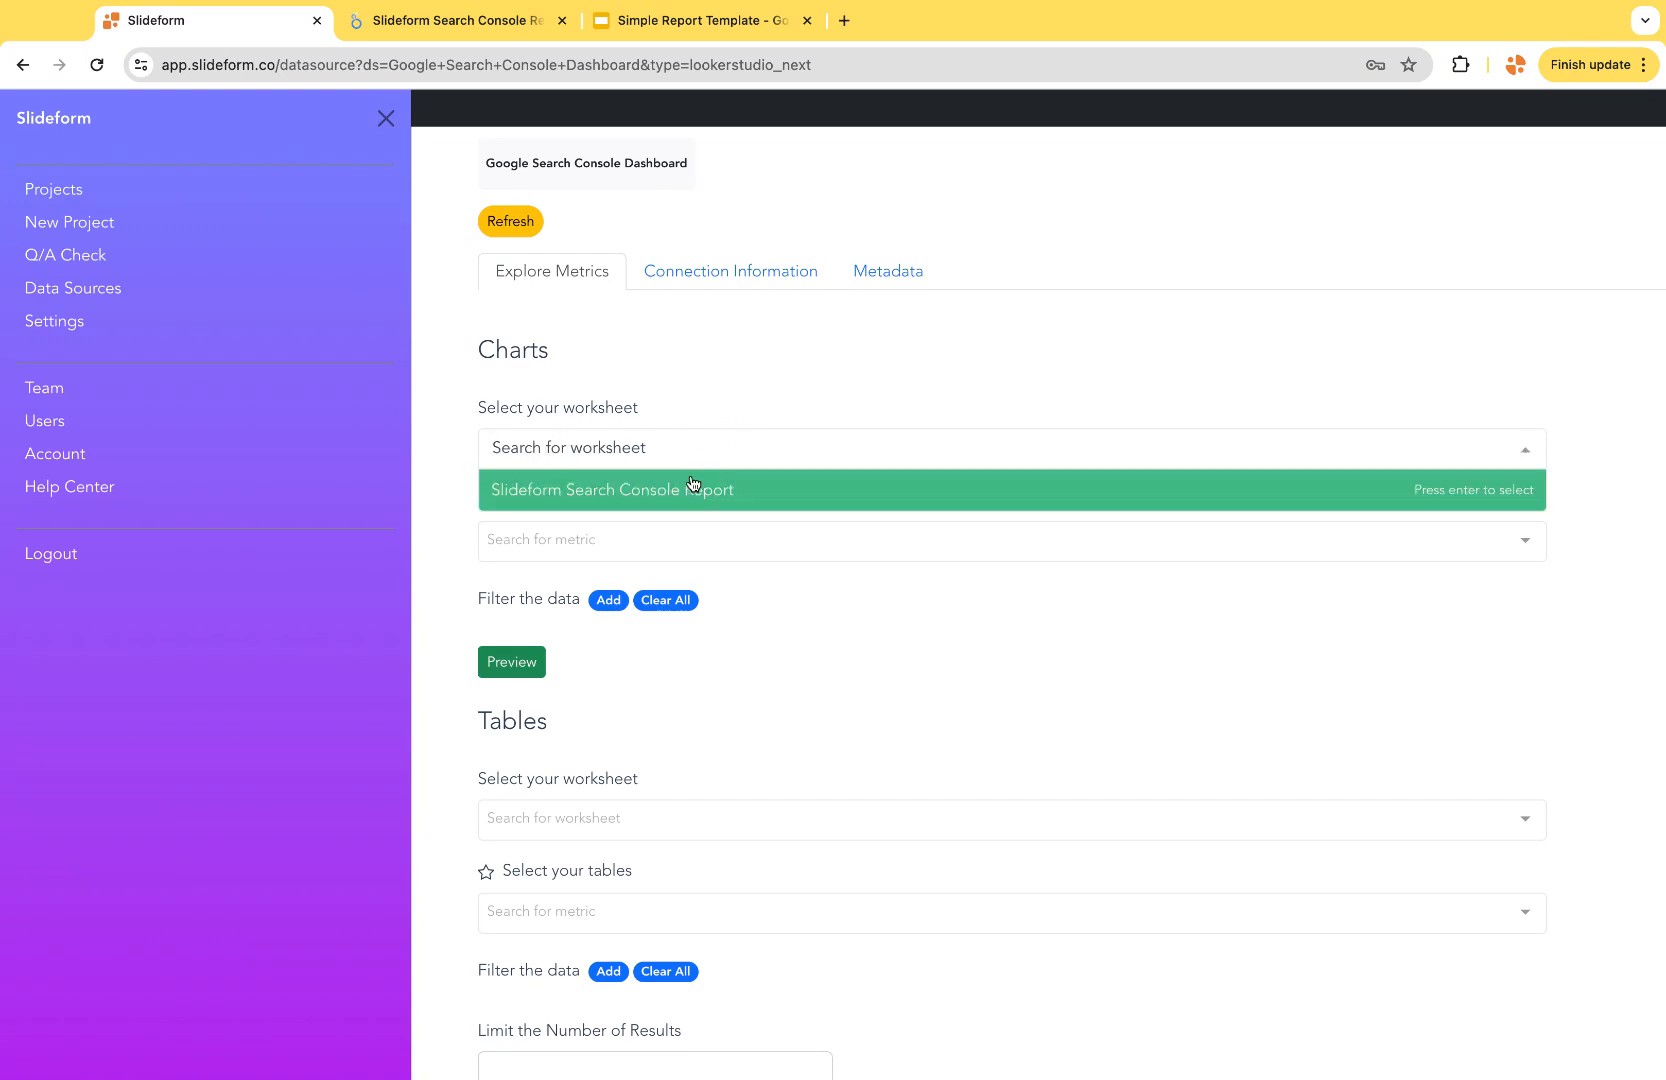
left_click(659, 505)
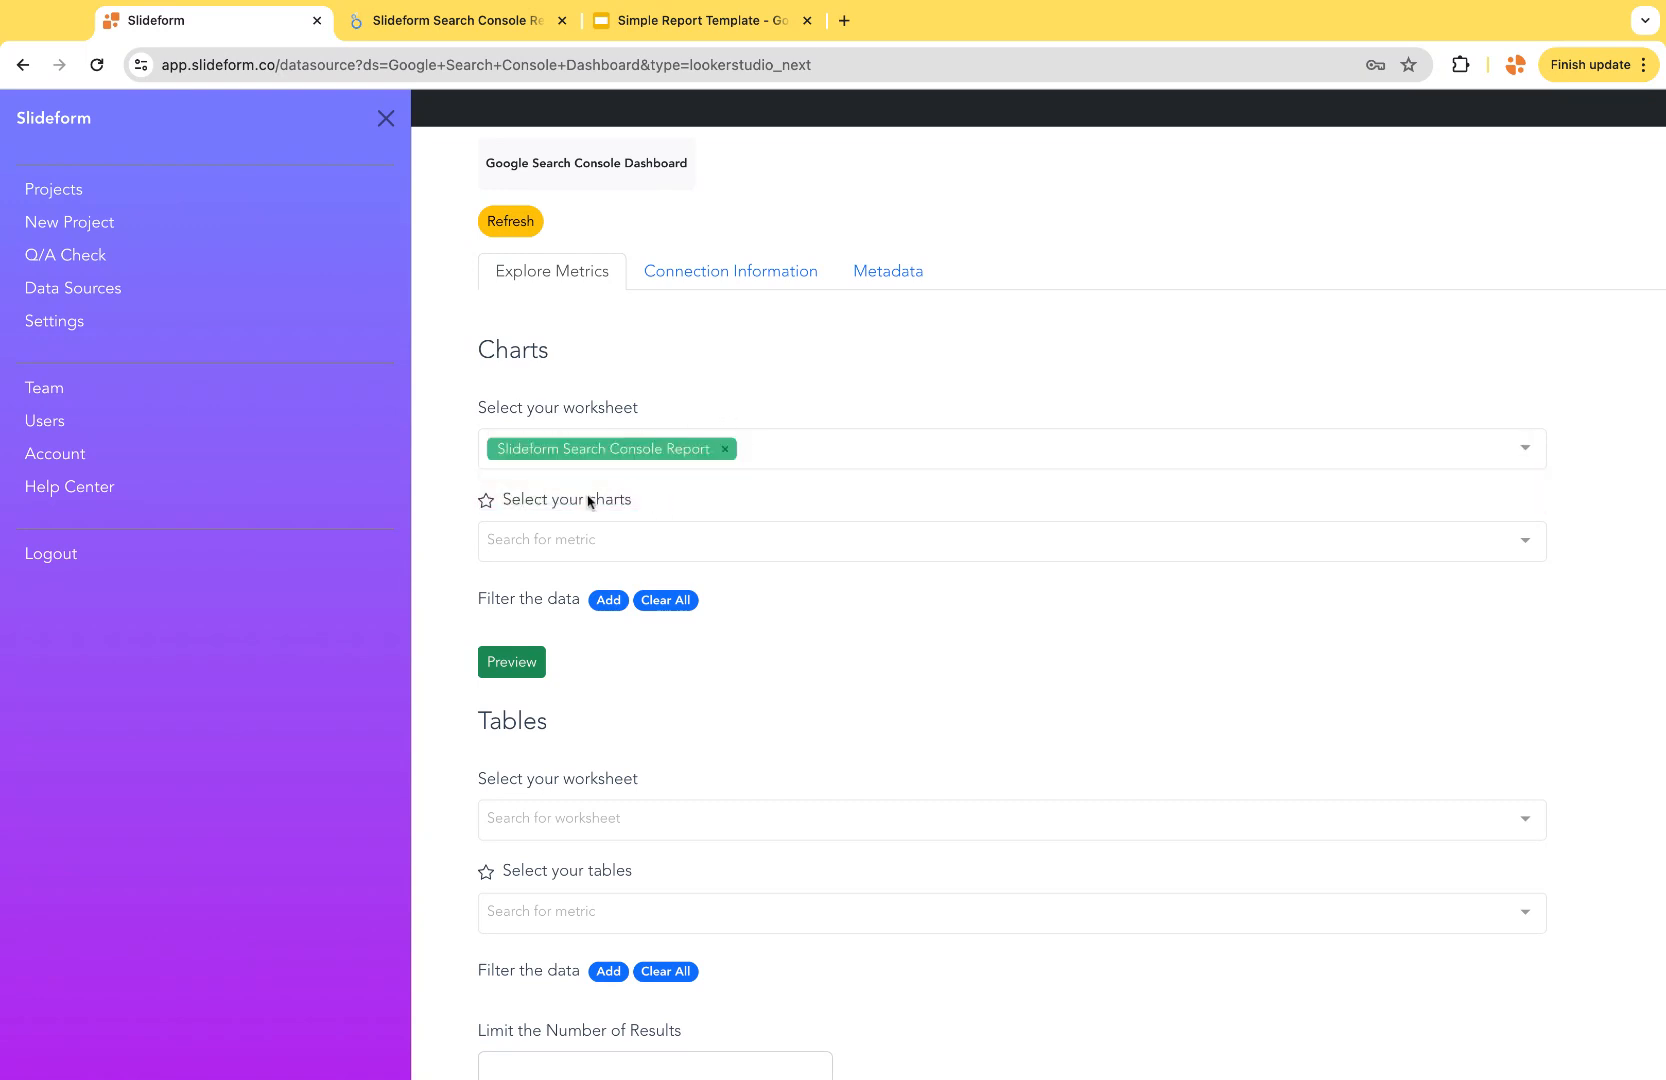
scroll(590, 495, "down", 2)
left_click(545, 469)
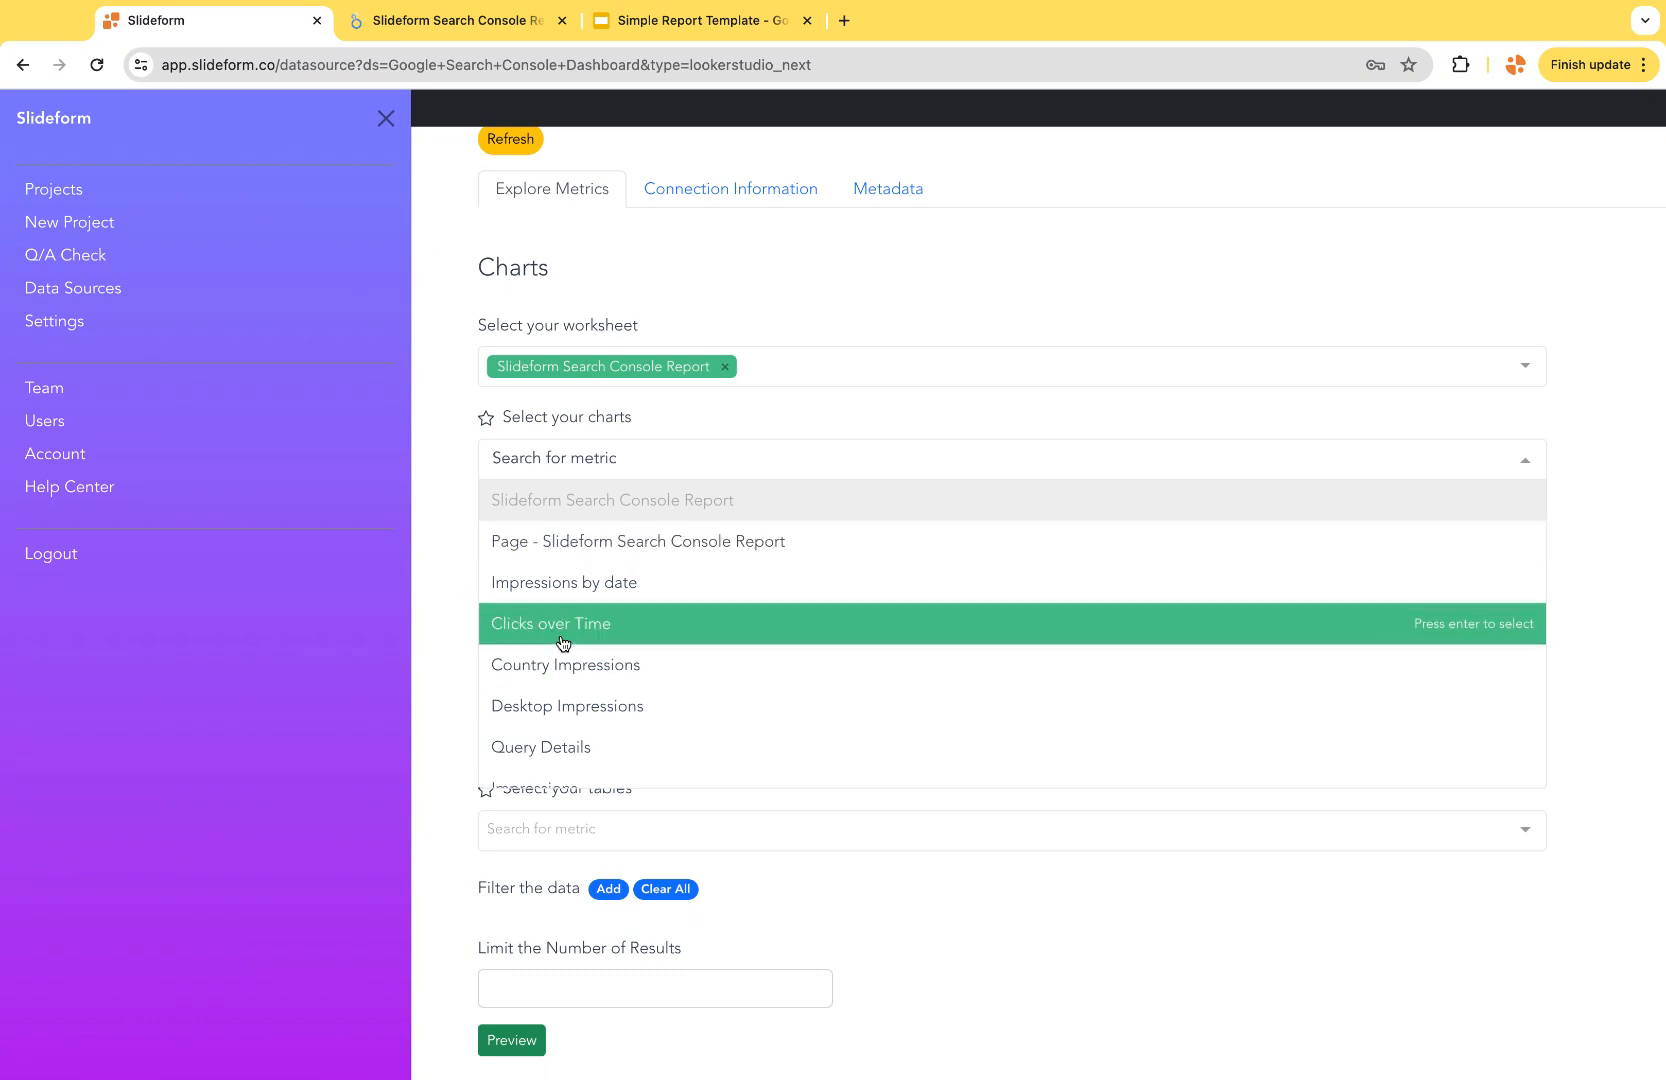
scroll(596, 660, "down", 3)
scroll(596, 660, "up", 3)
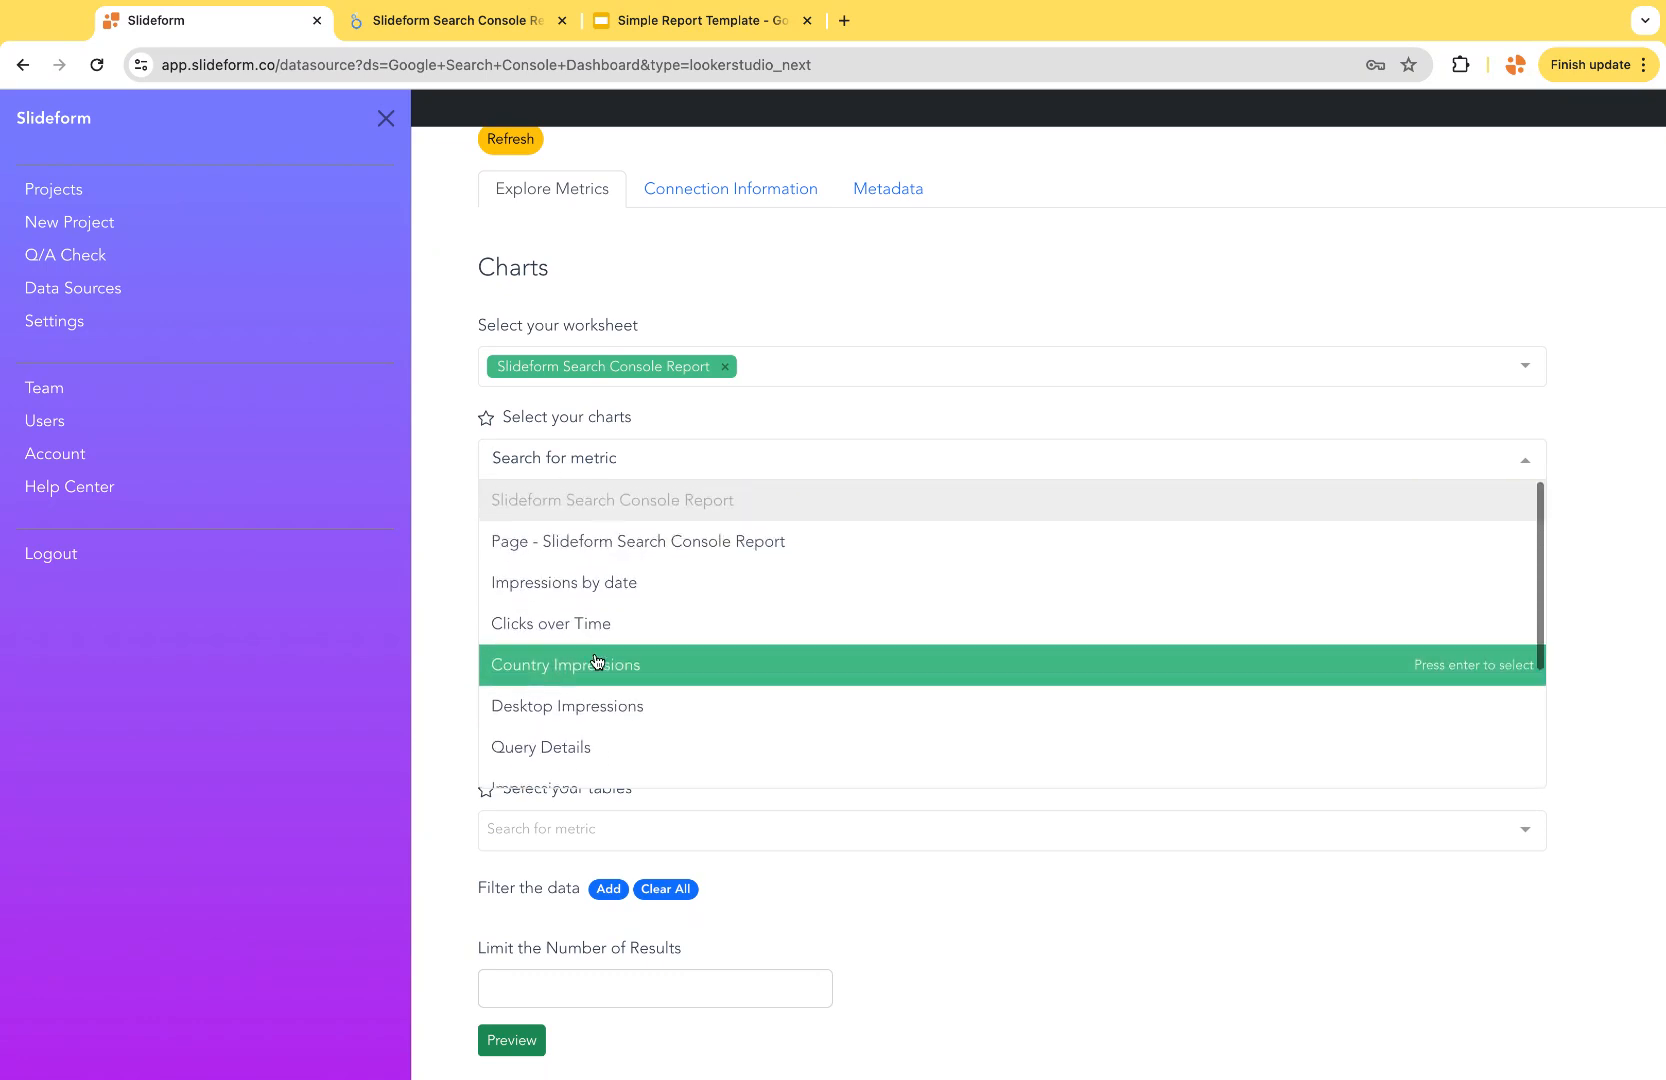
left_click(438, 373)
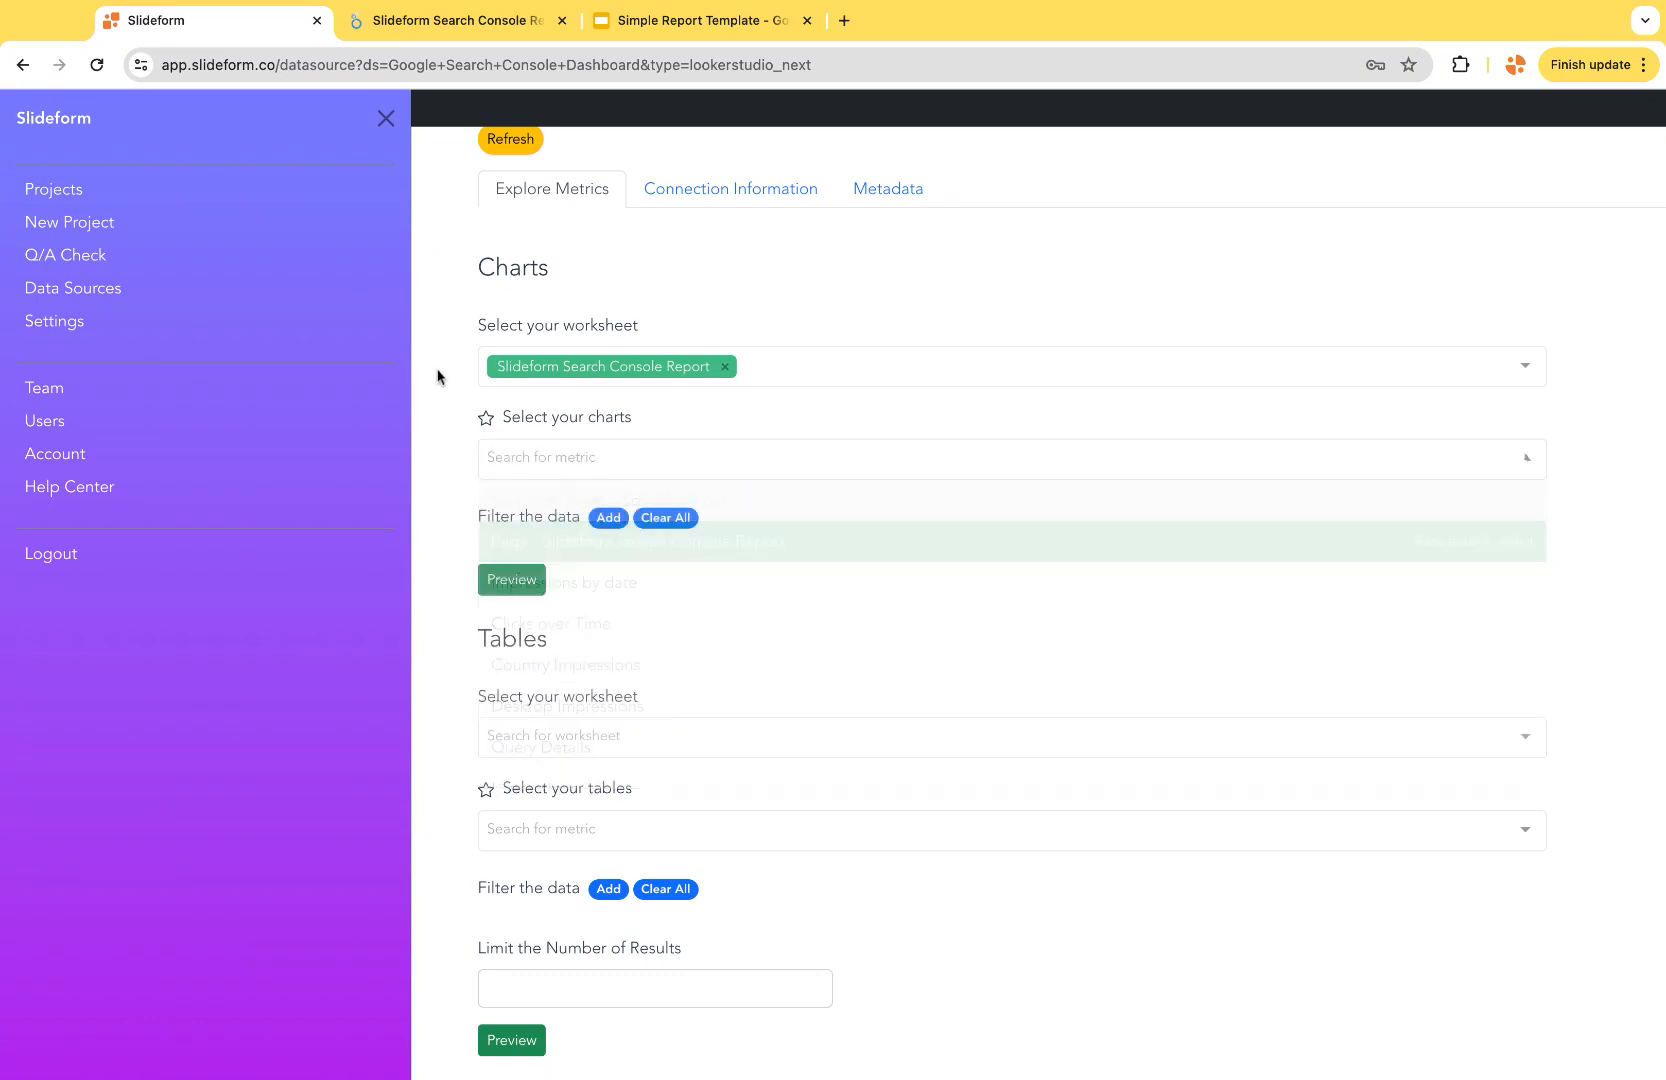
left_click(513, 581)
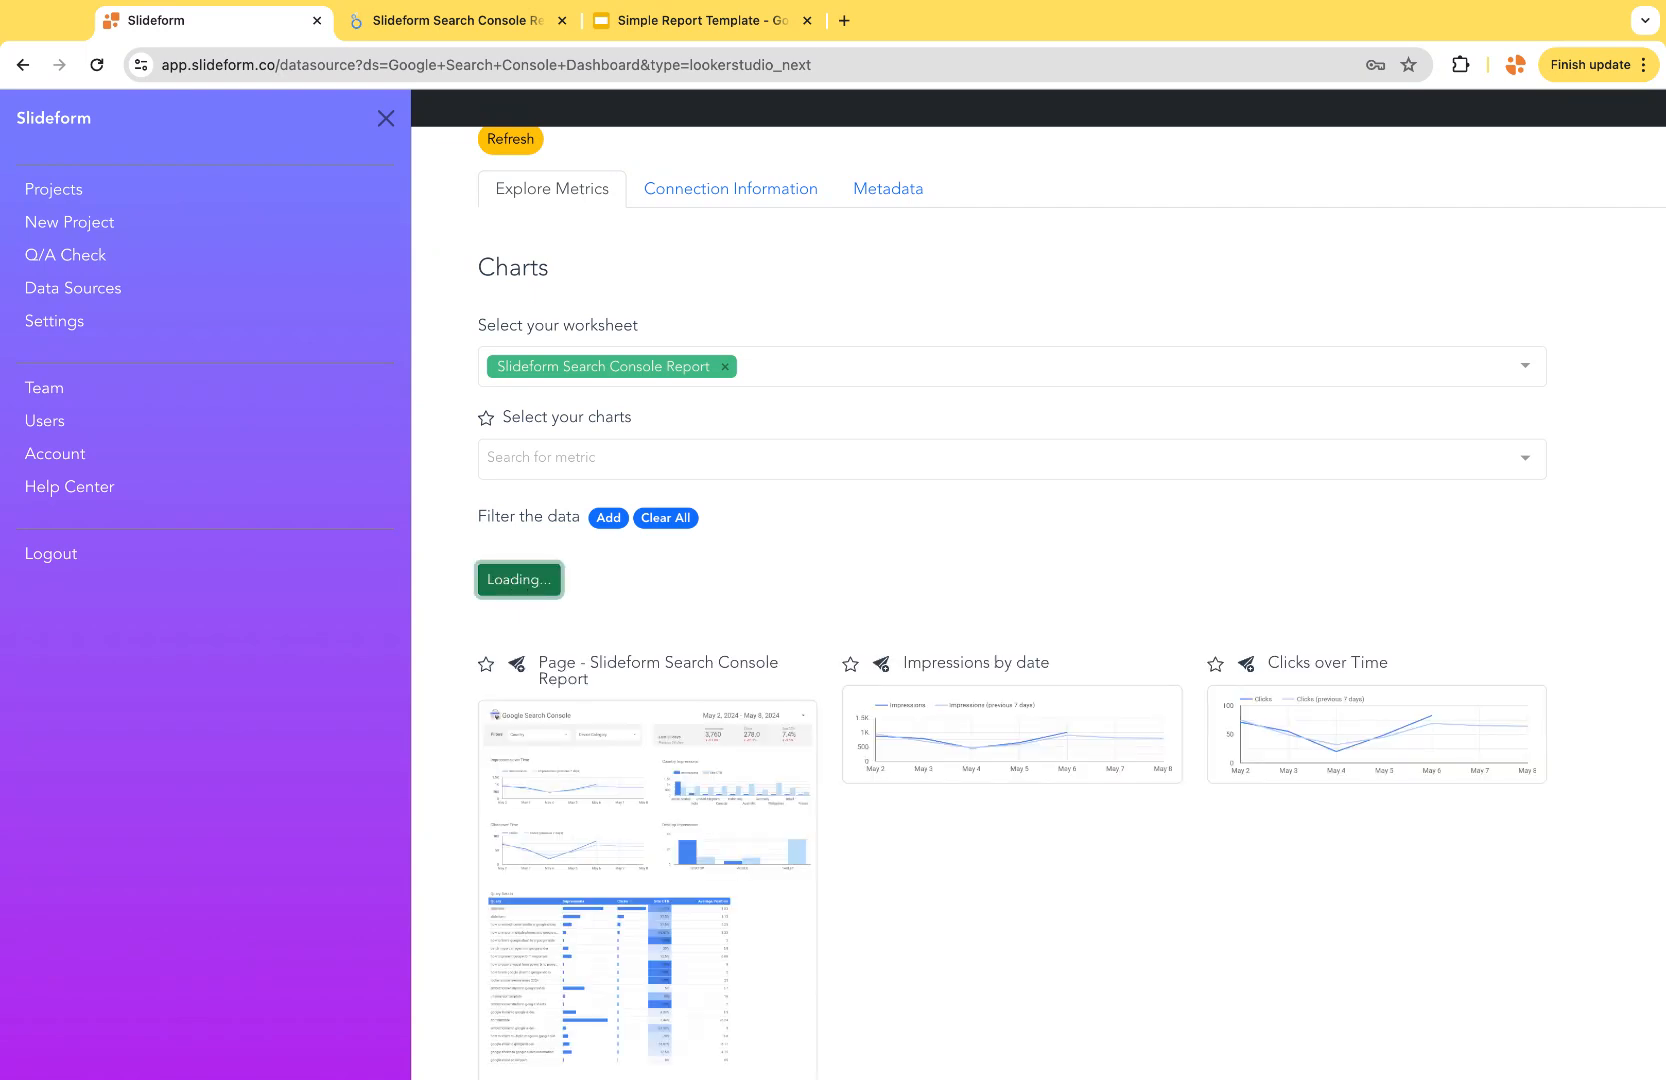
Step: Mark the chart_9 preview as a favorite and rename it Site CTR
scroll(921, 894, "down", 3)
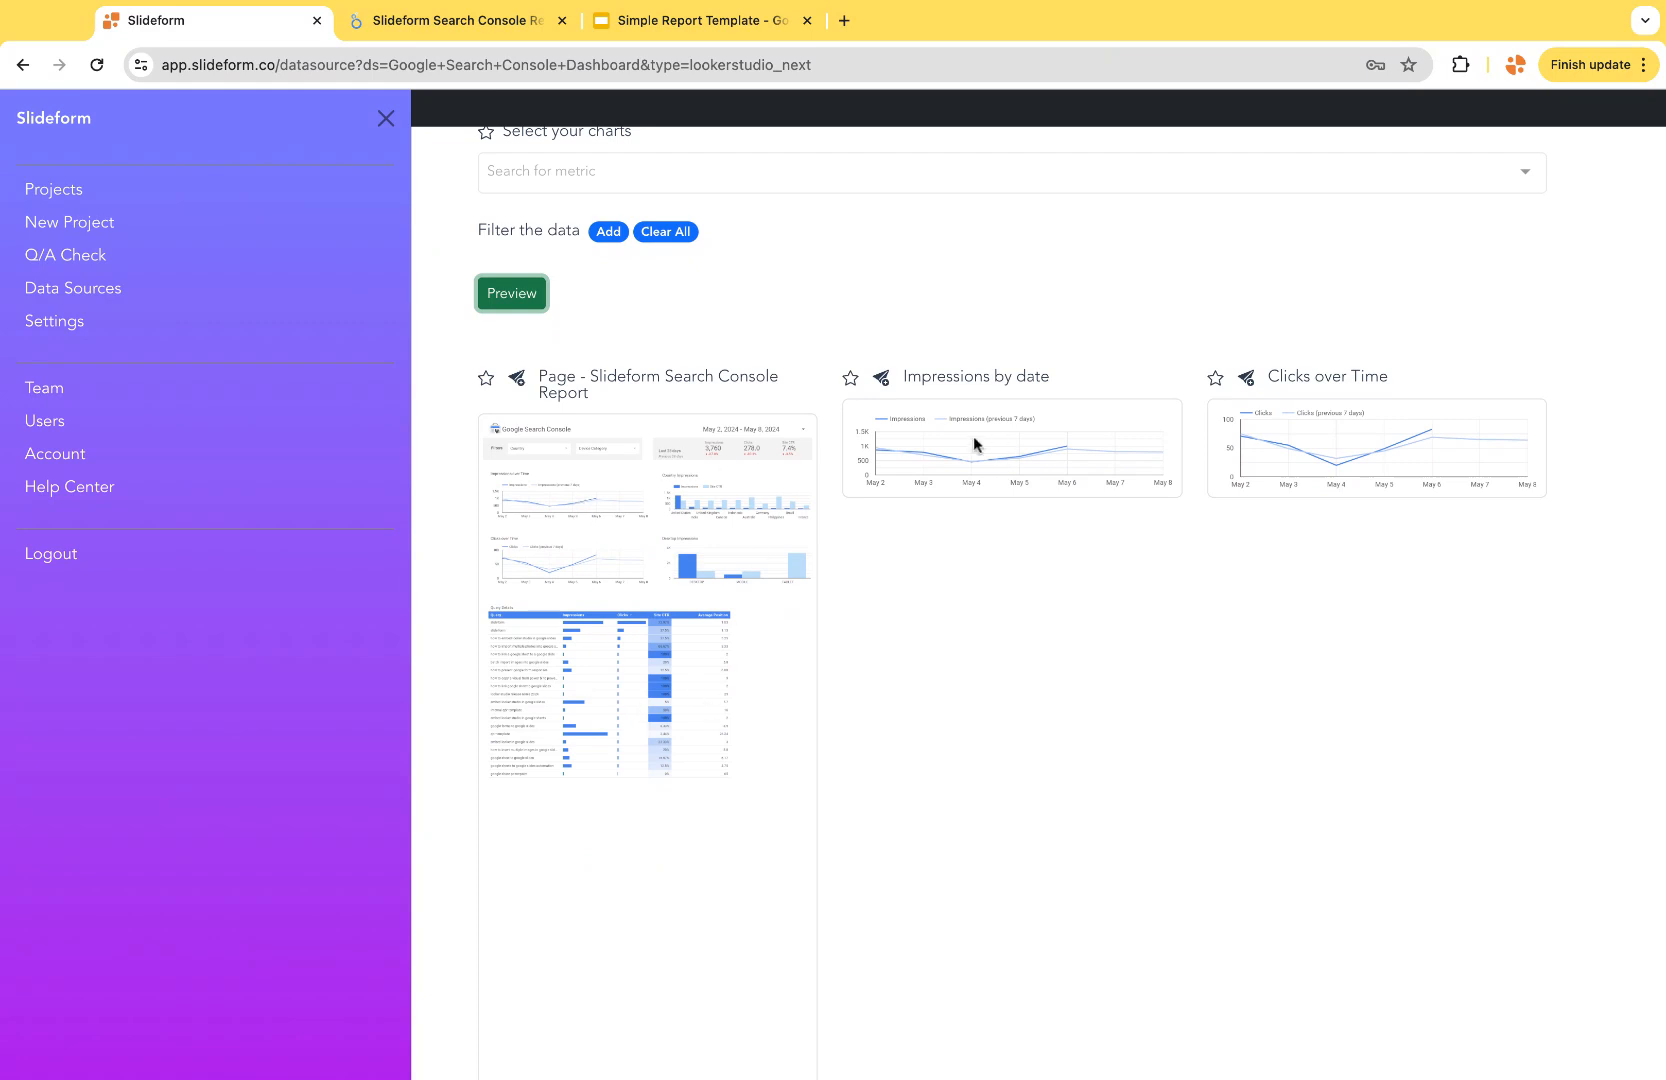
scroll(1194, 665, "down", 7)
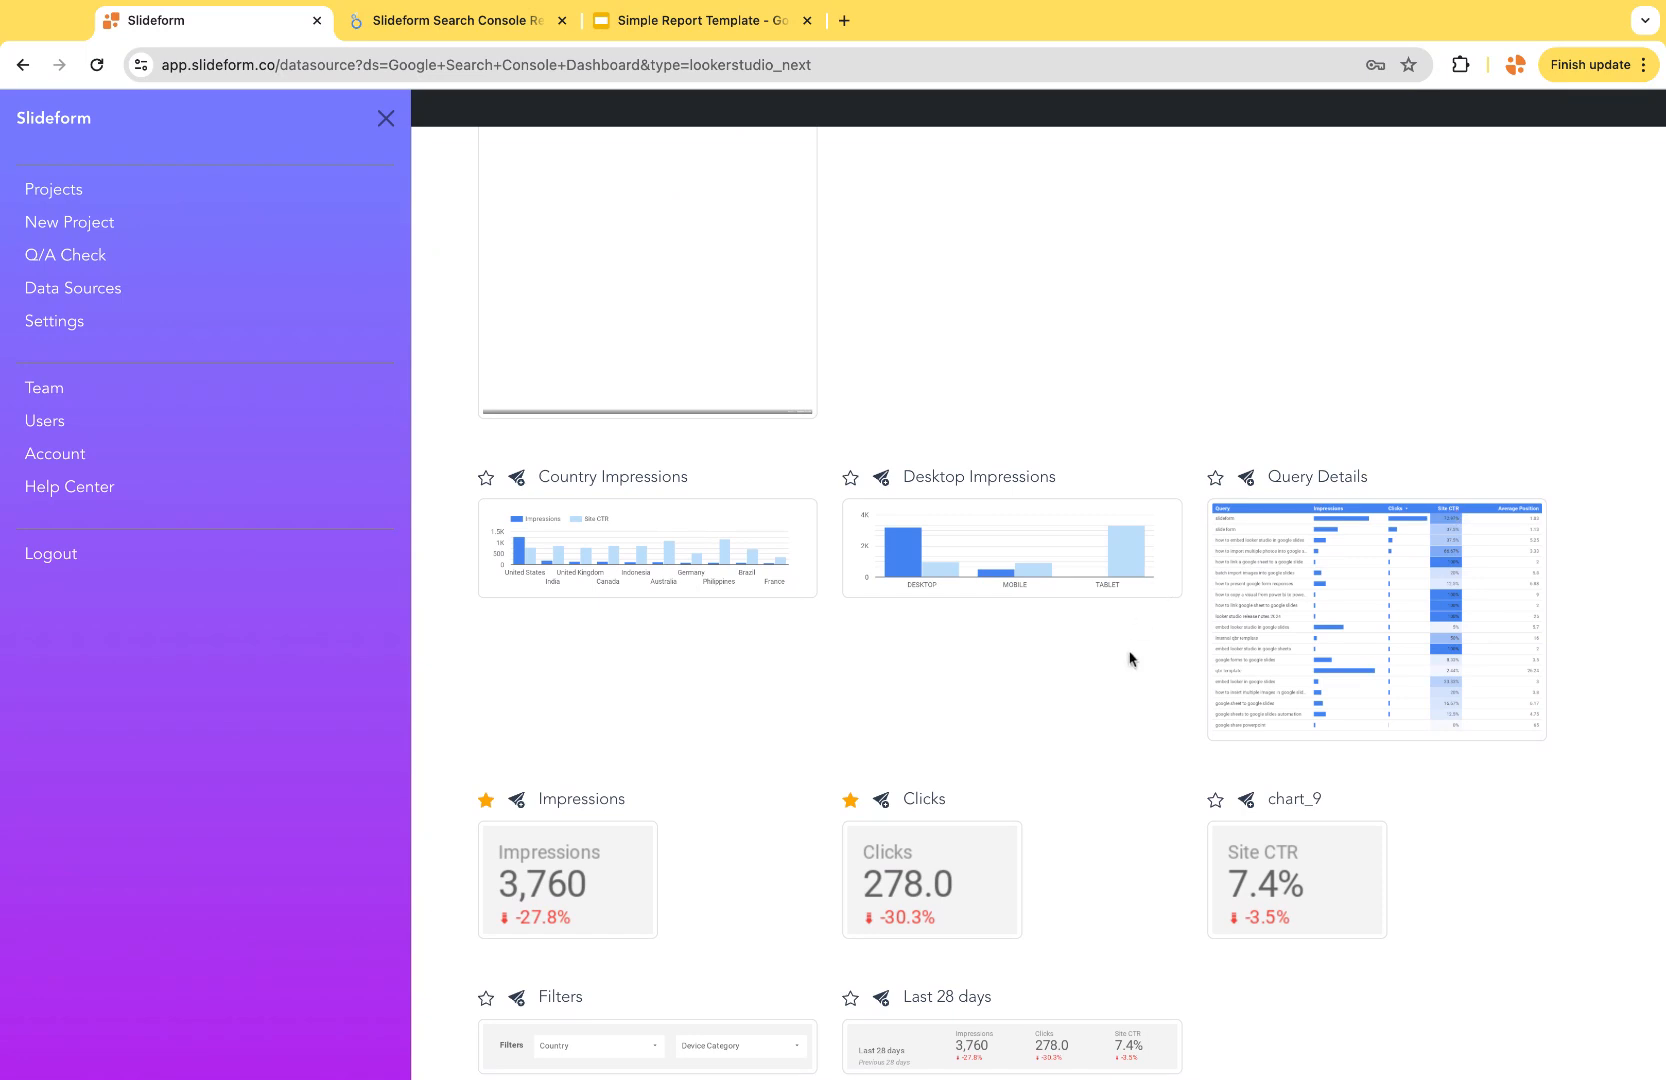
scroll(1130, 697, "down", 3)
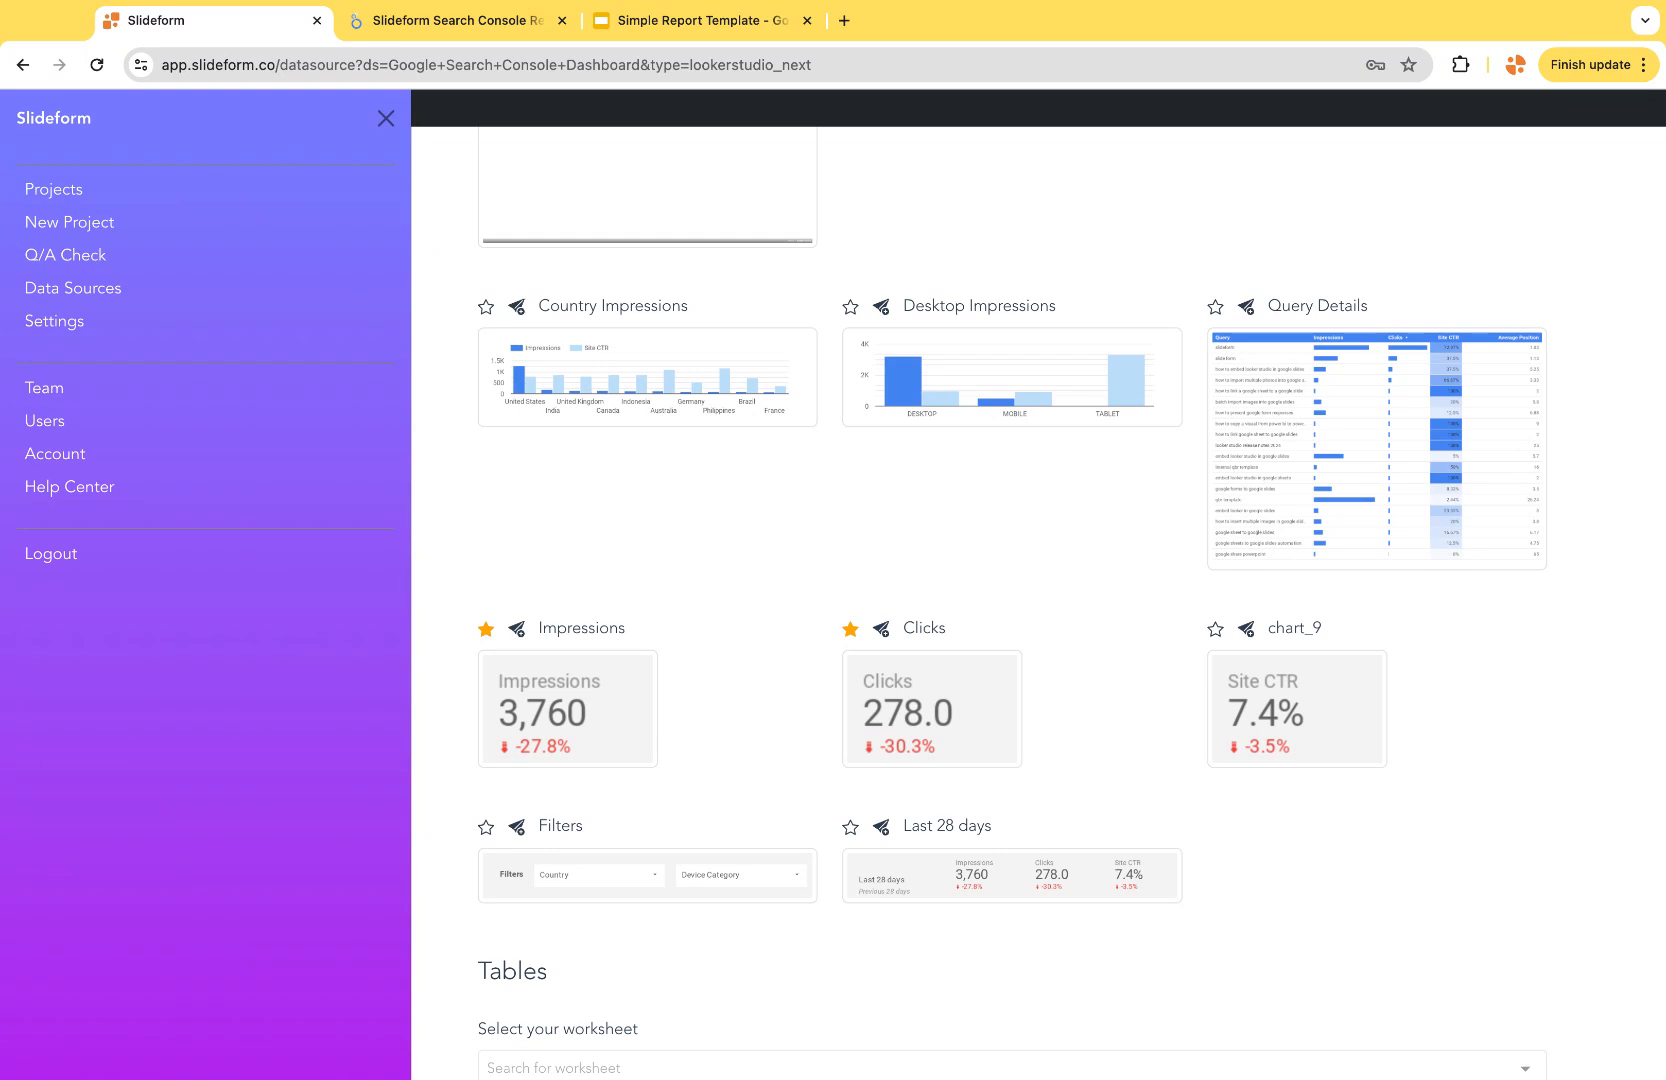
scroll(1108, 690, "down", 1)
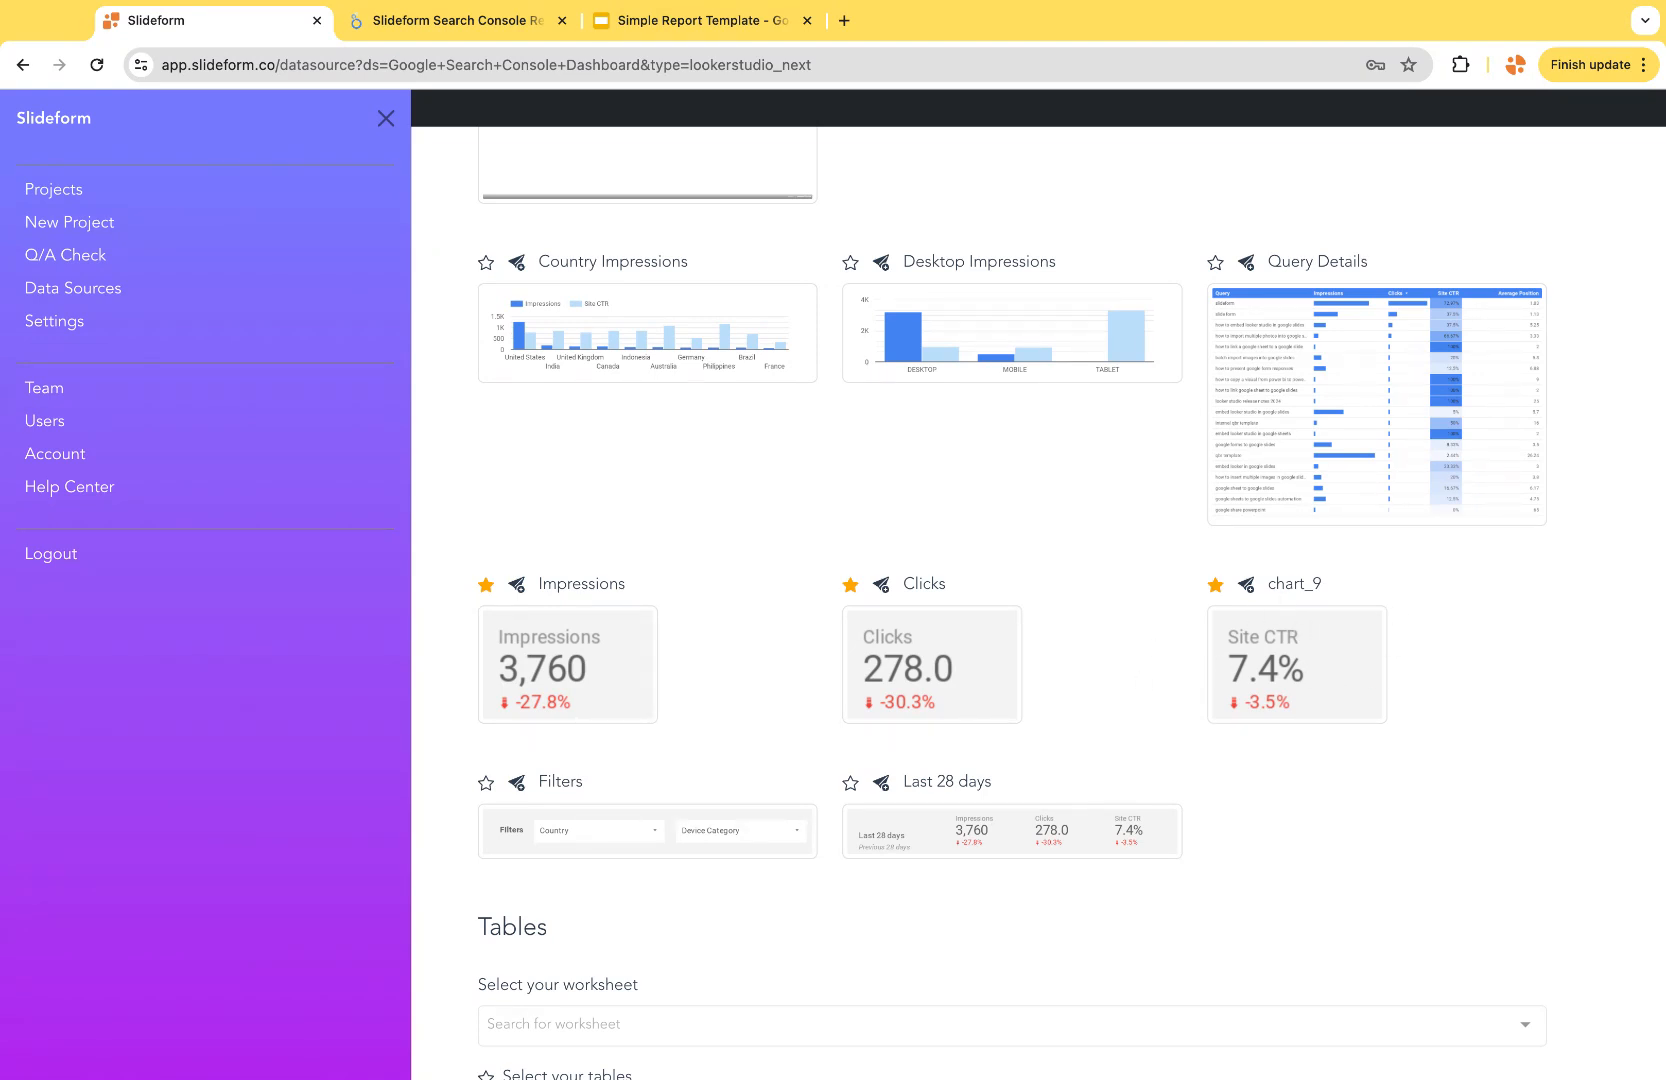
left_click(1305, 583)
double_click(1341, 595)
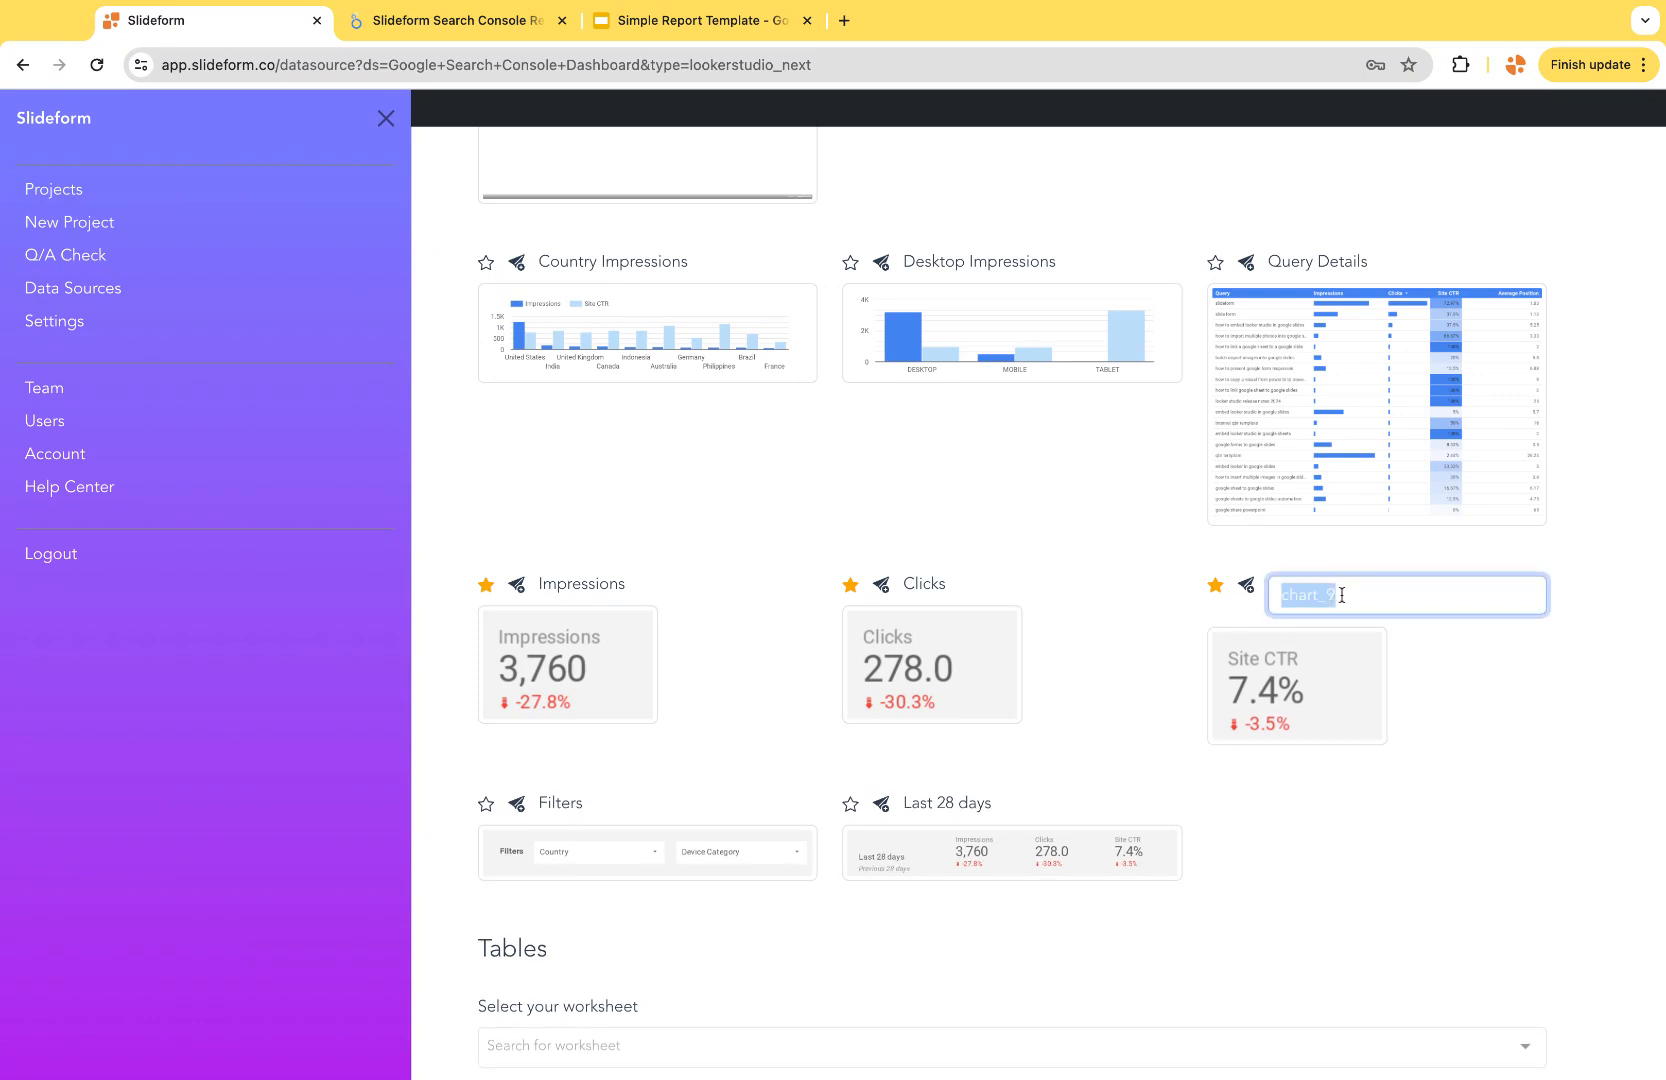
type("Site CTR")
left_click(1441, 697)
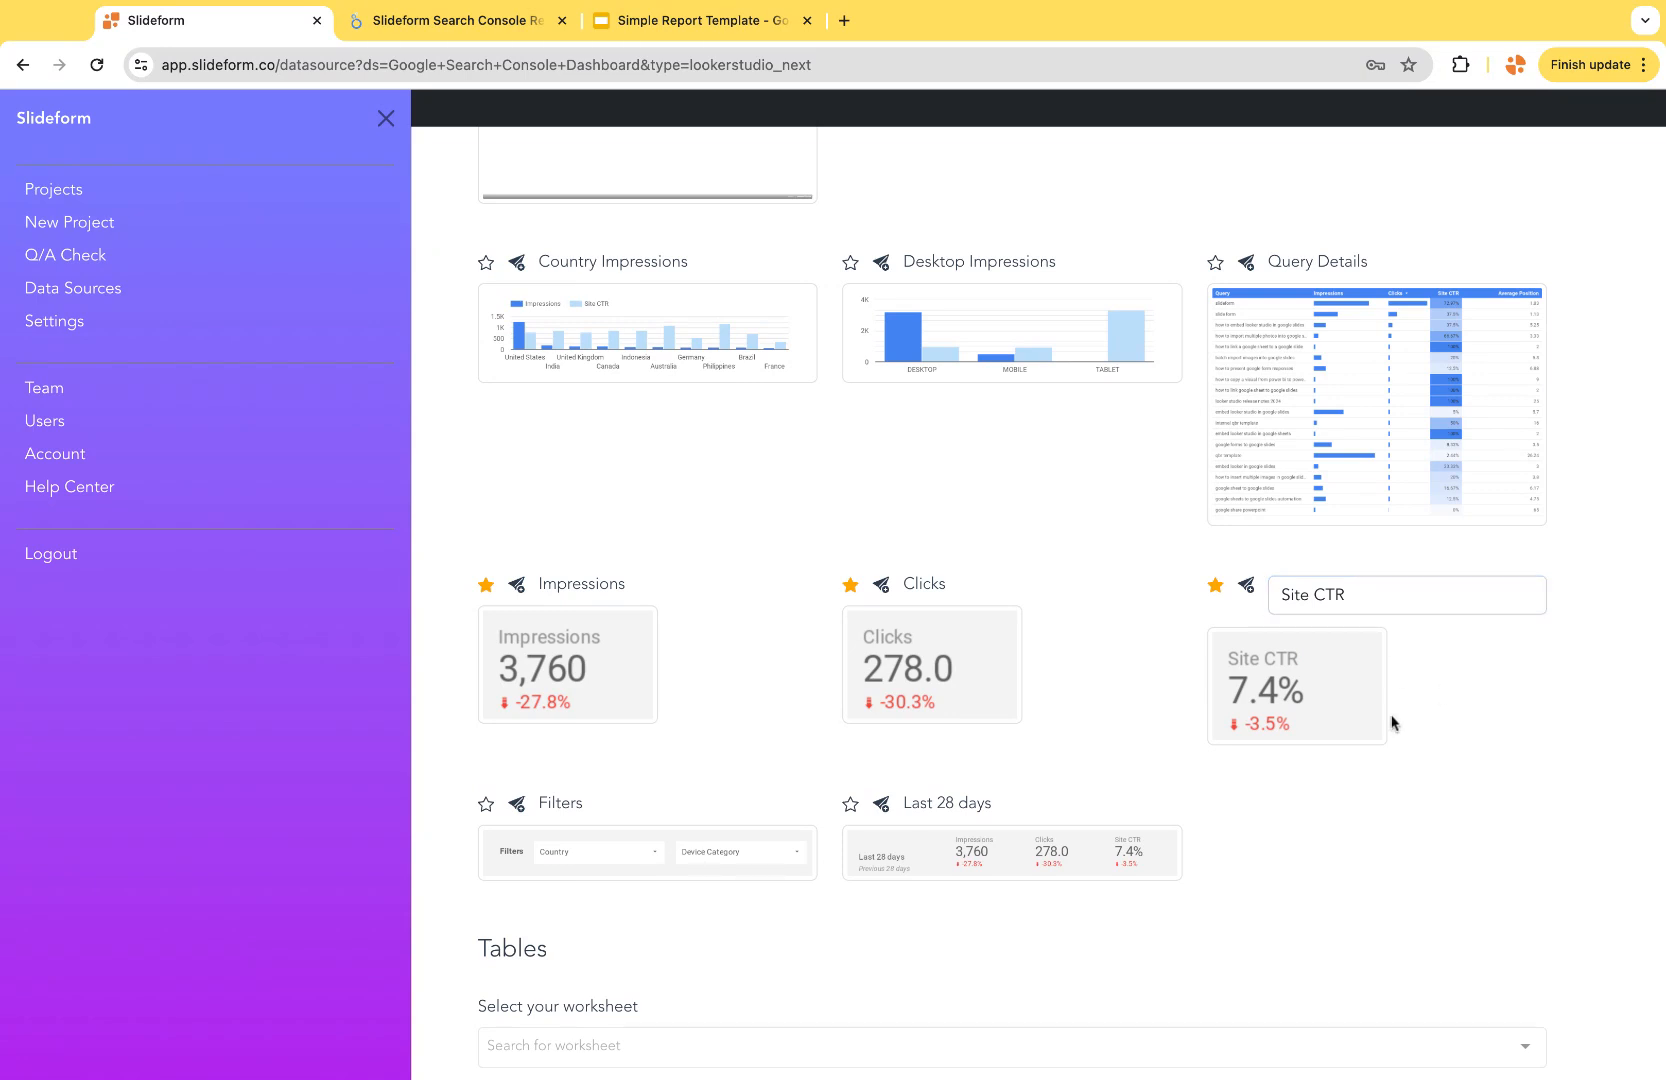
left_click(1380, 593)
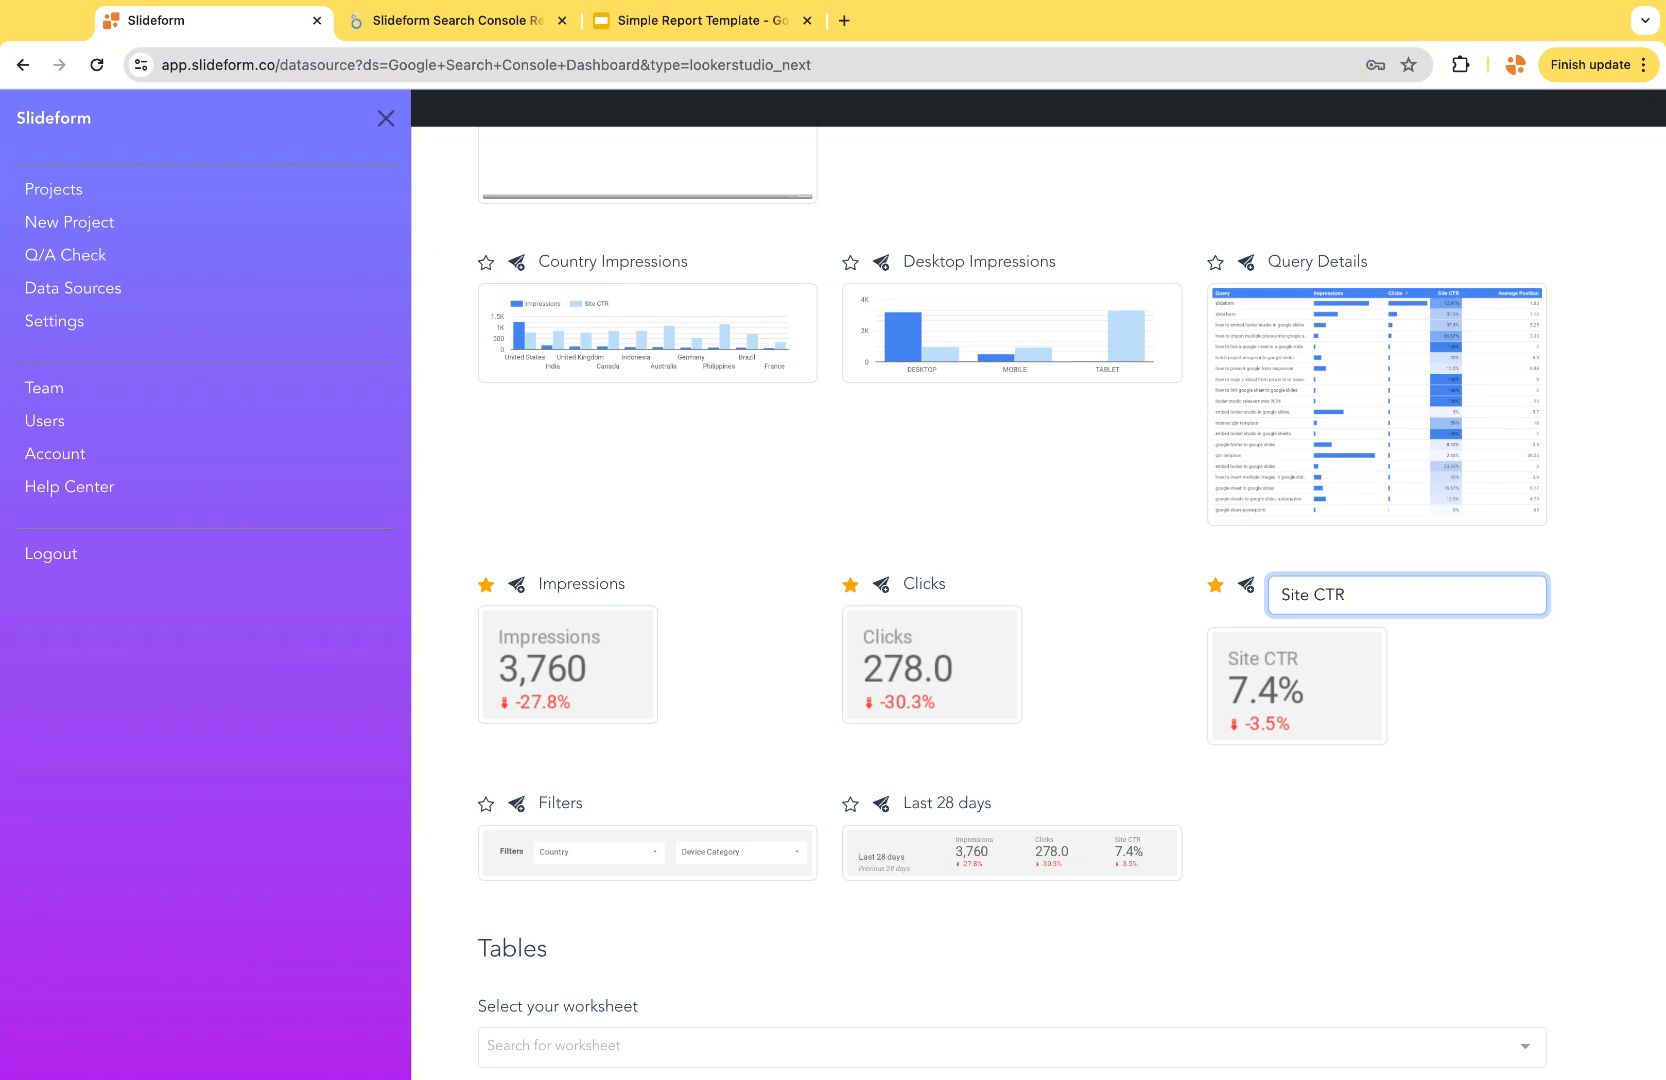
left_click(1458, 707)
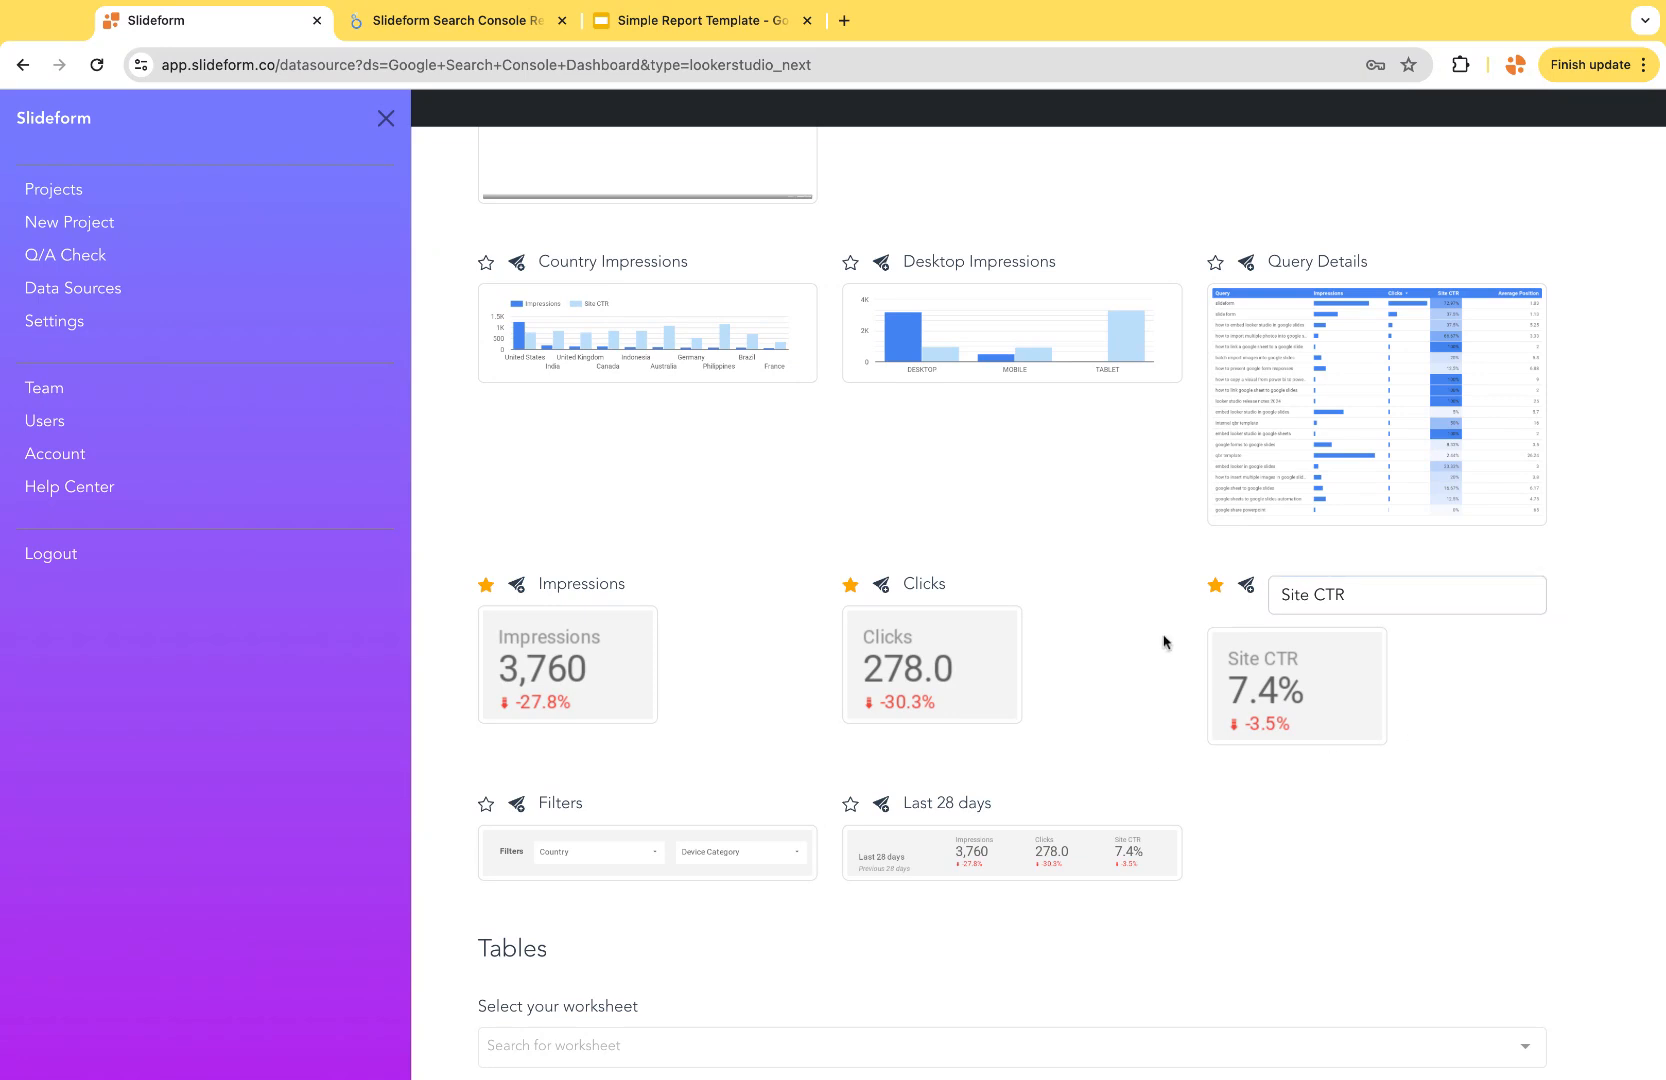
Step: In the Tables section, select the Slideform Search Console Report worksheet and the Impressions over Time table
scroll(1084, 658, "down", 8)
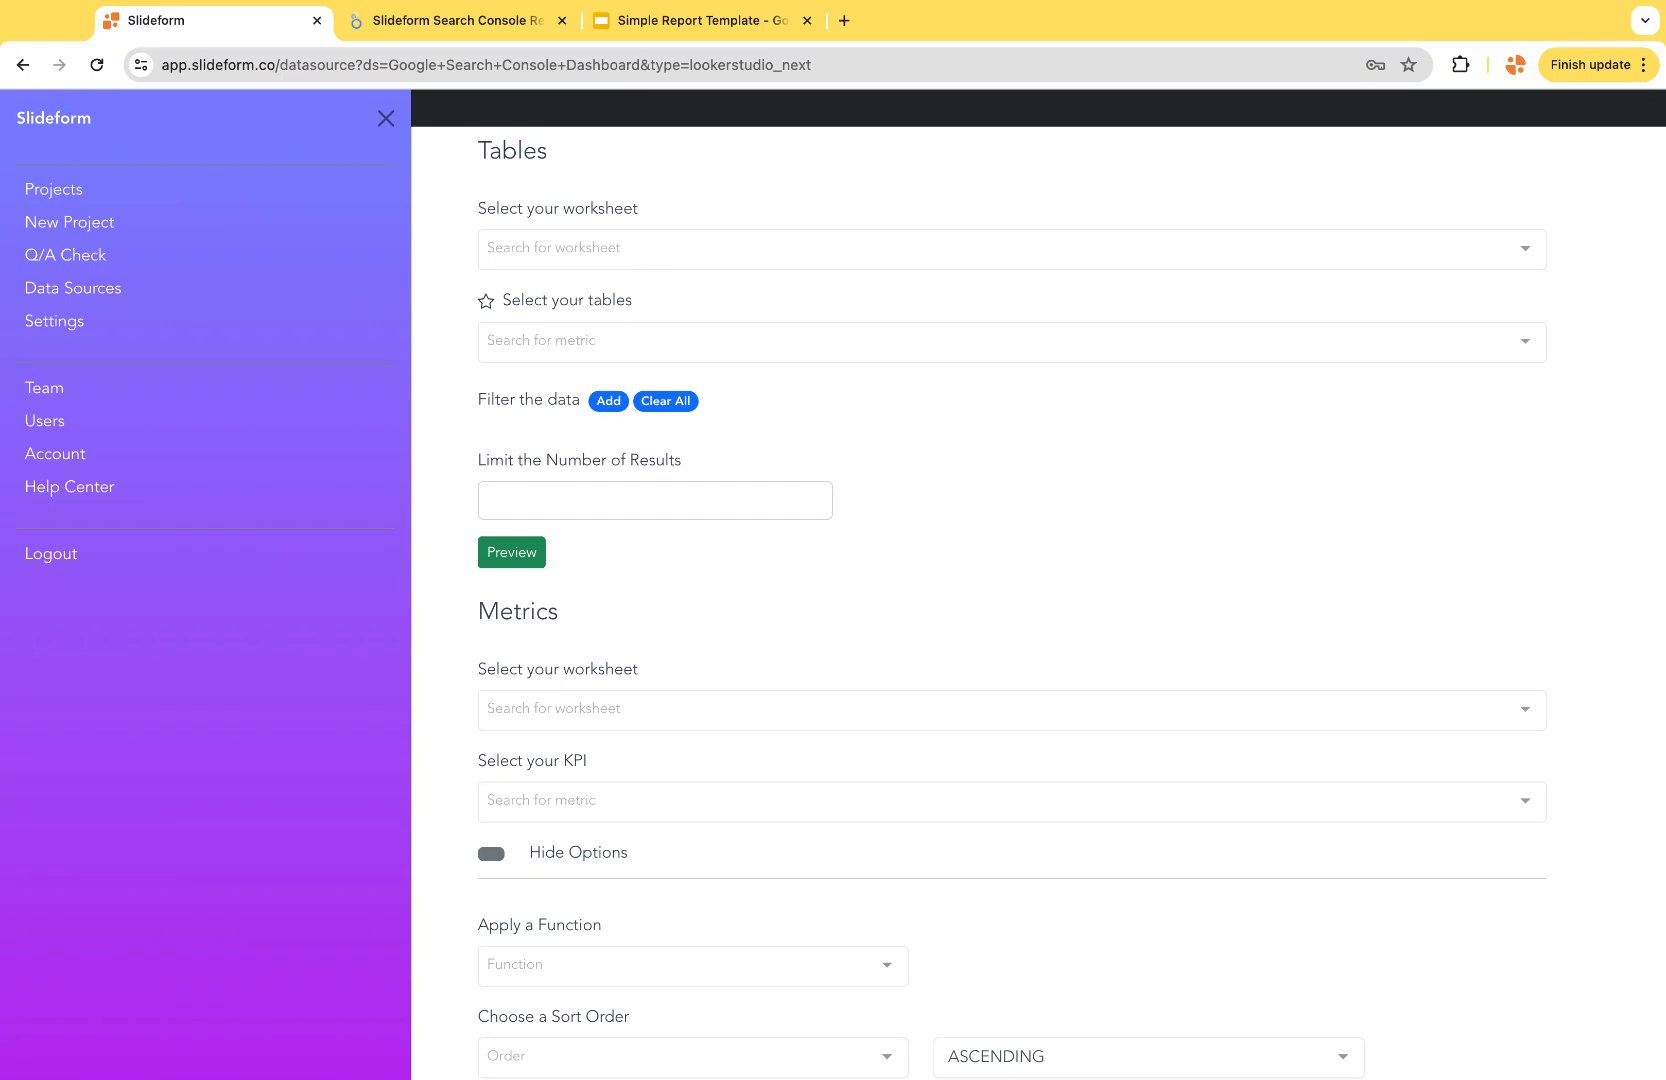
left_click(636, 250)
left_click(636, 301)
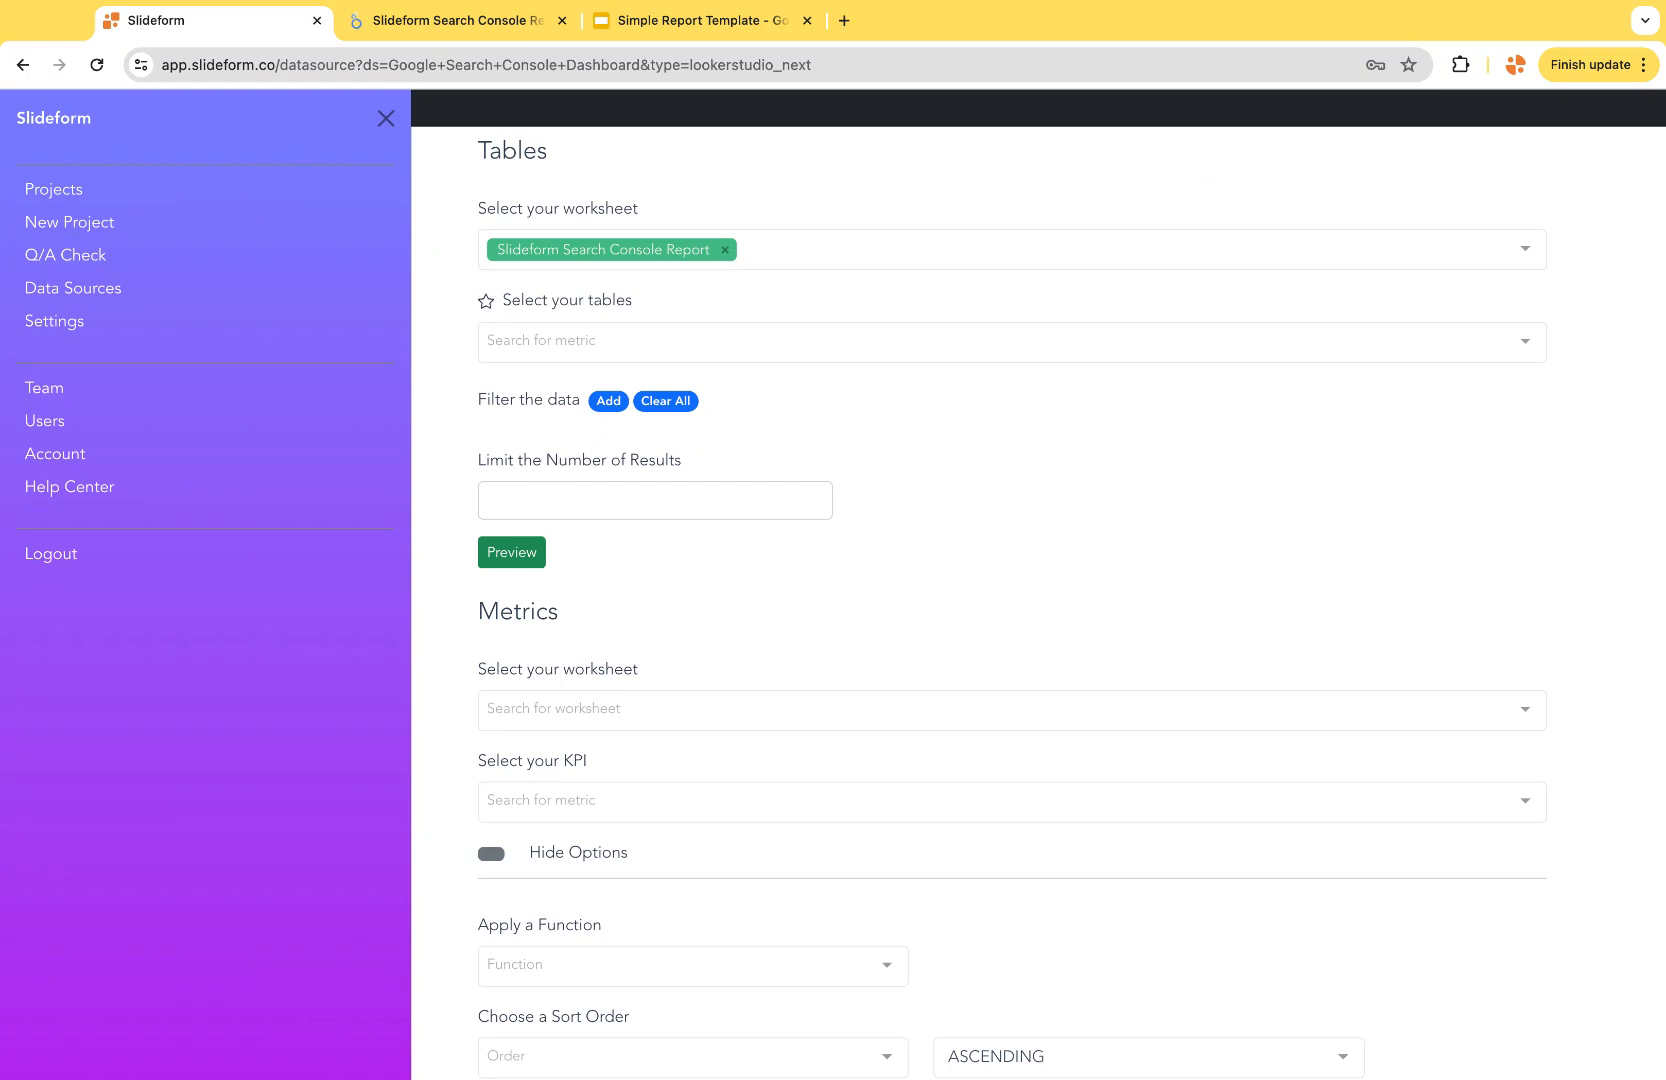
left_click(567, 342)
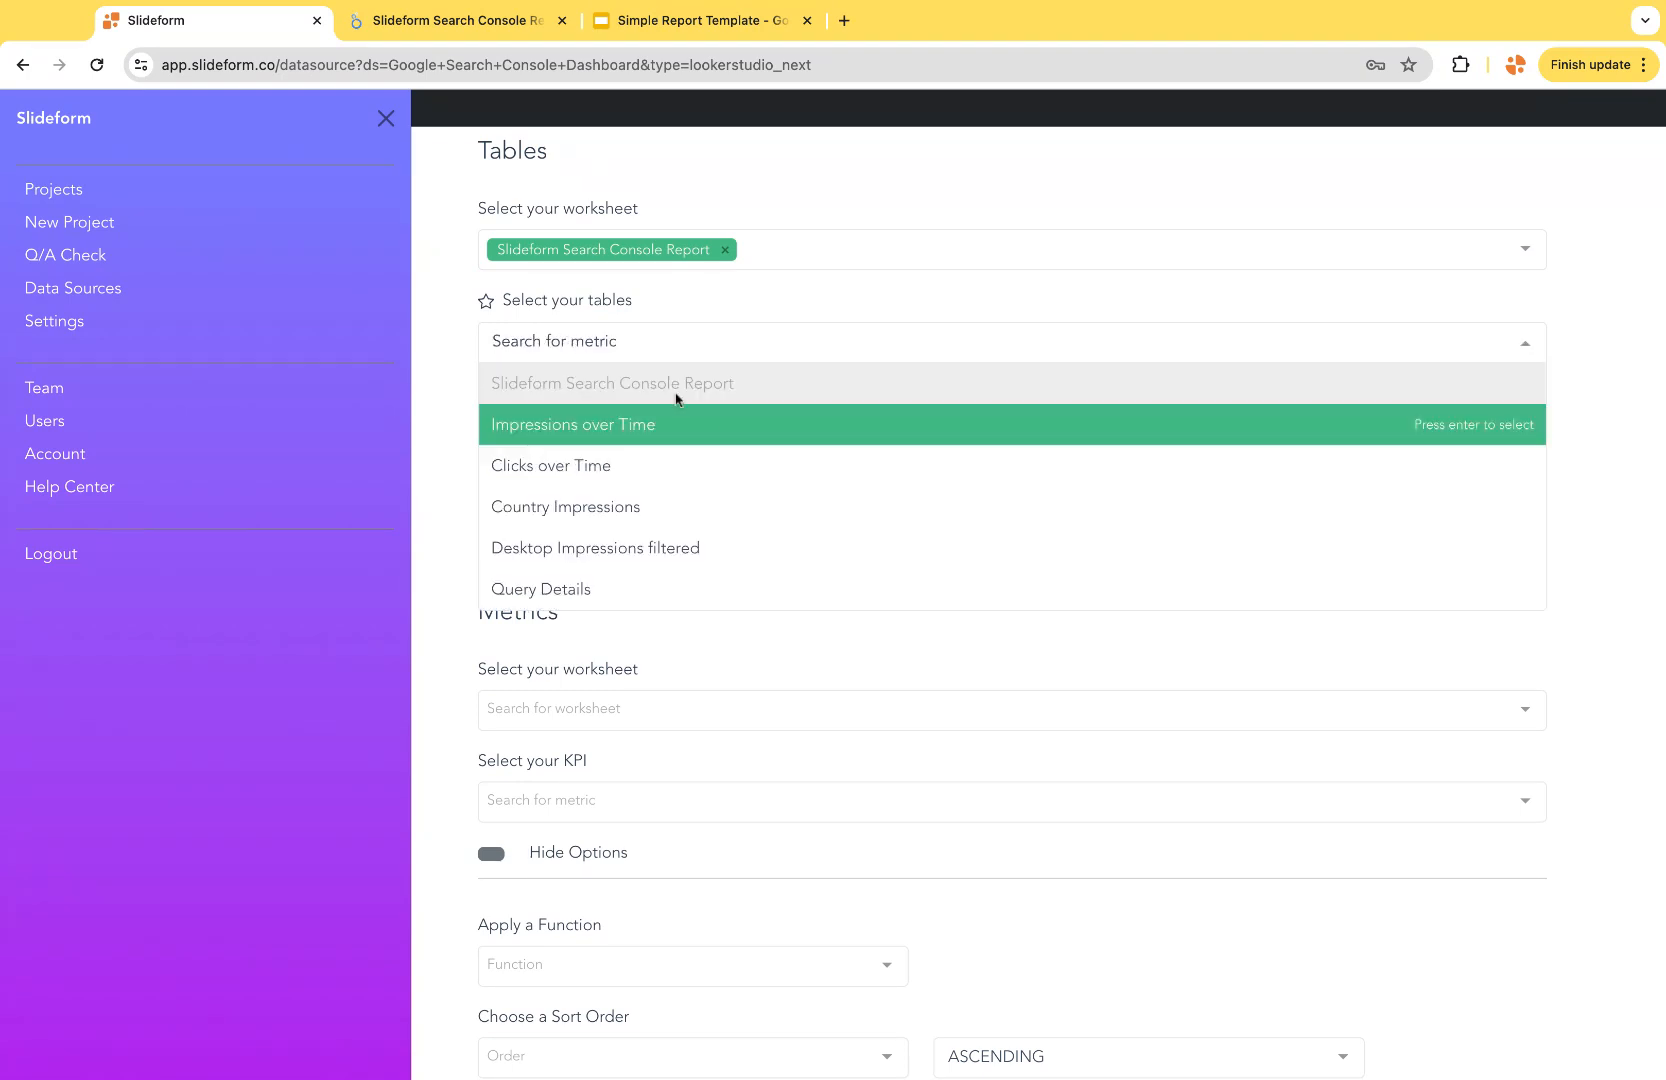
left_click(597, 440)
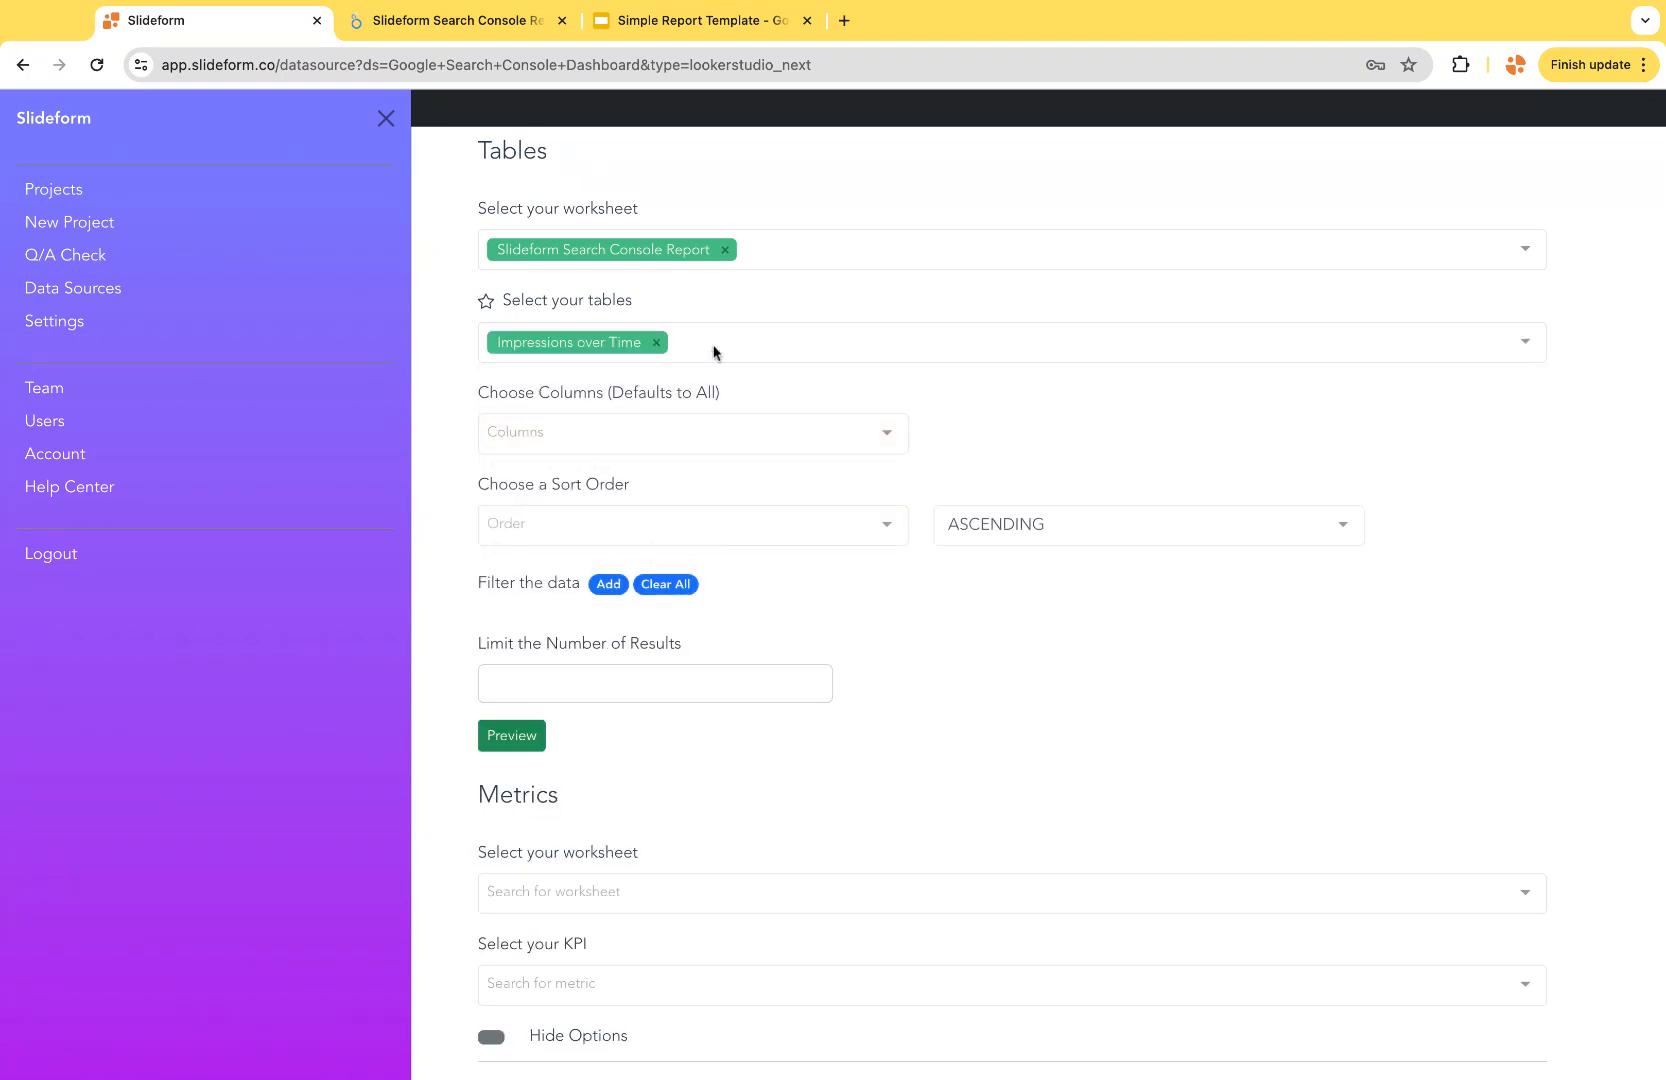
Step: Check which columns can be chosen for the Impressions over Time table without picking any
scroll(785, 374, "down", 3)
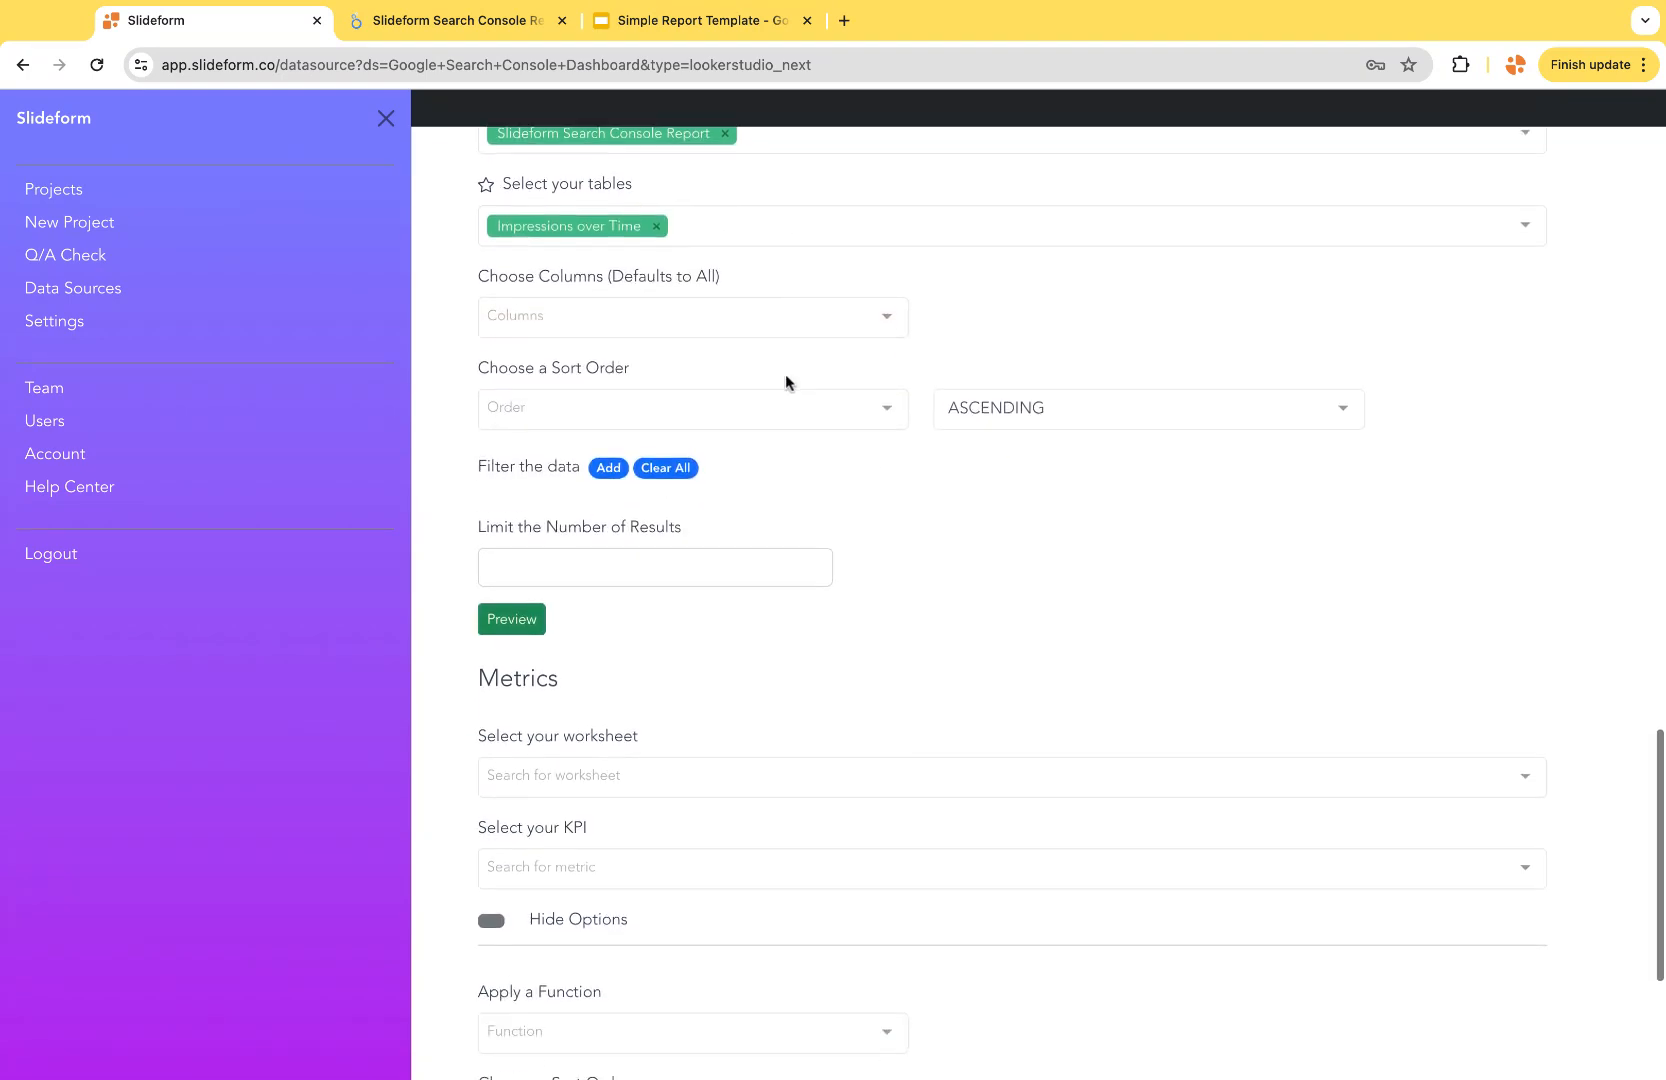
left_click(673, 315)
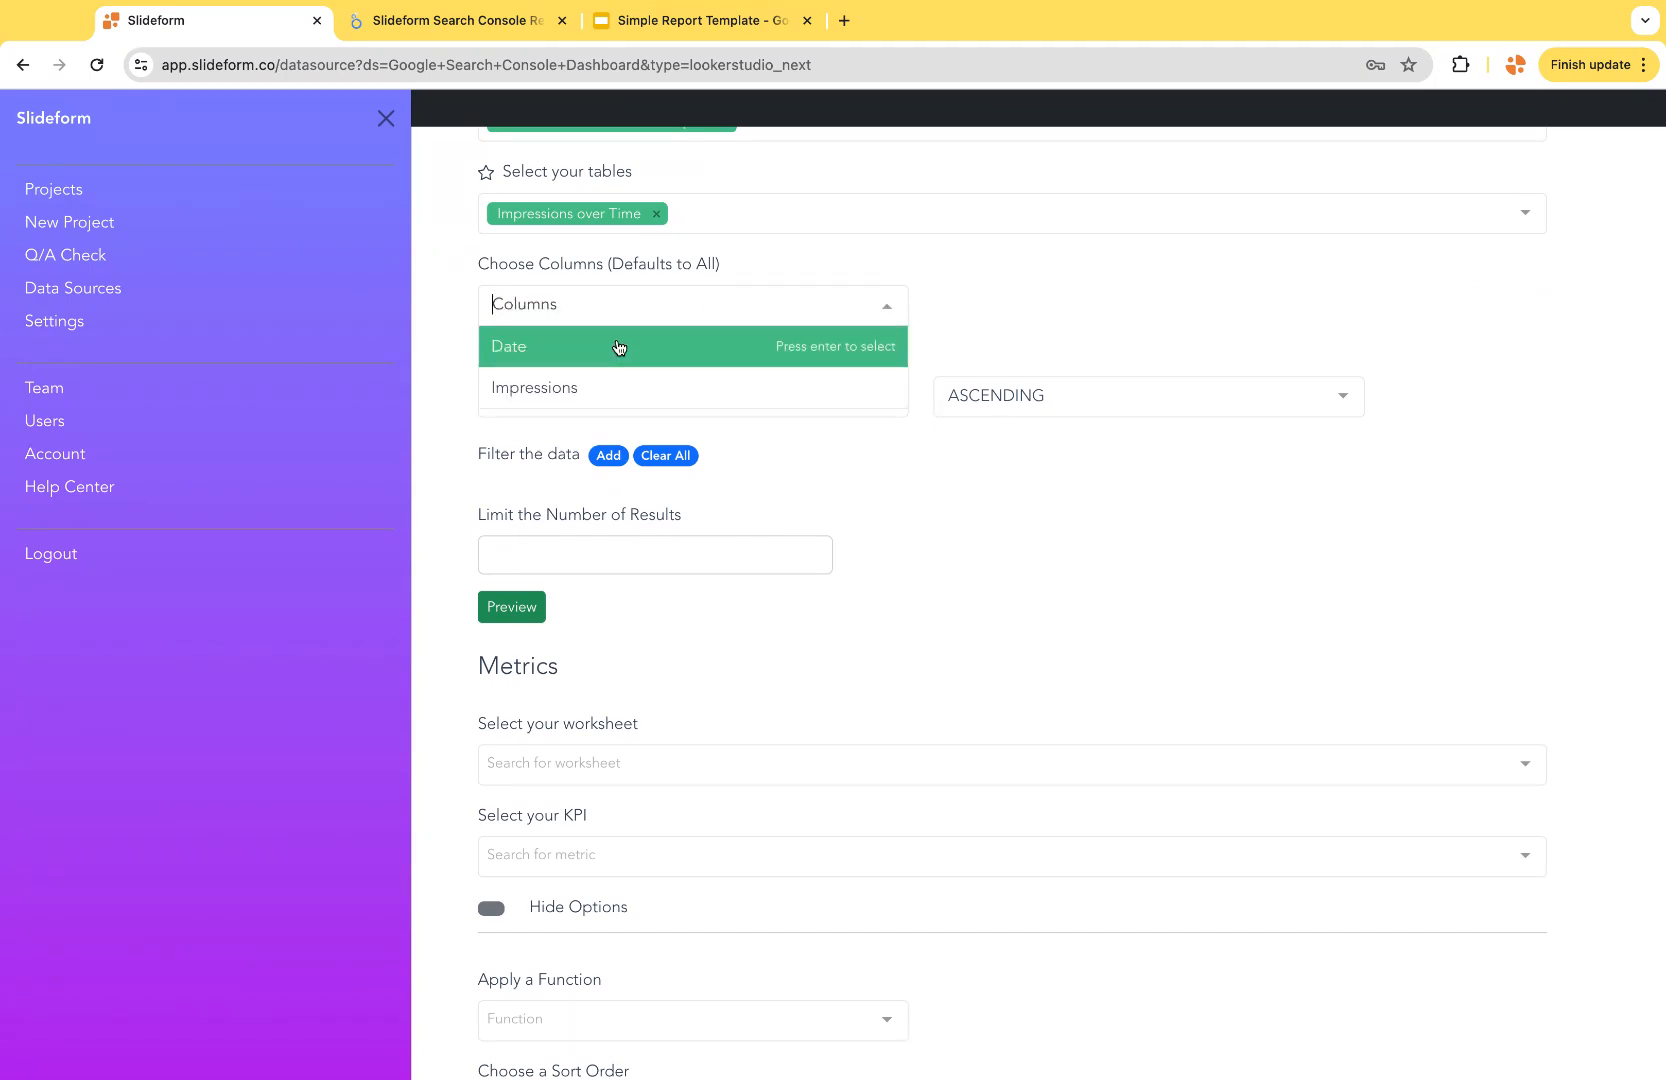
left_click(912, 280)
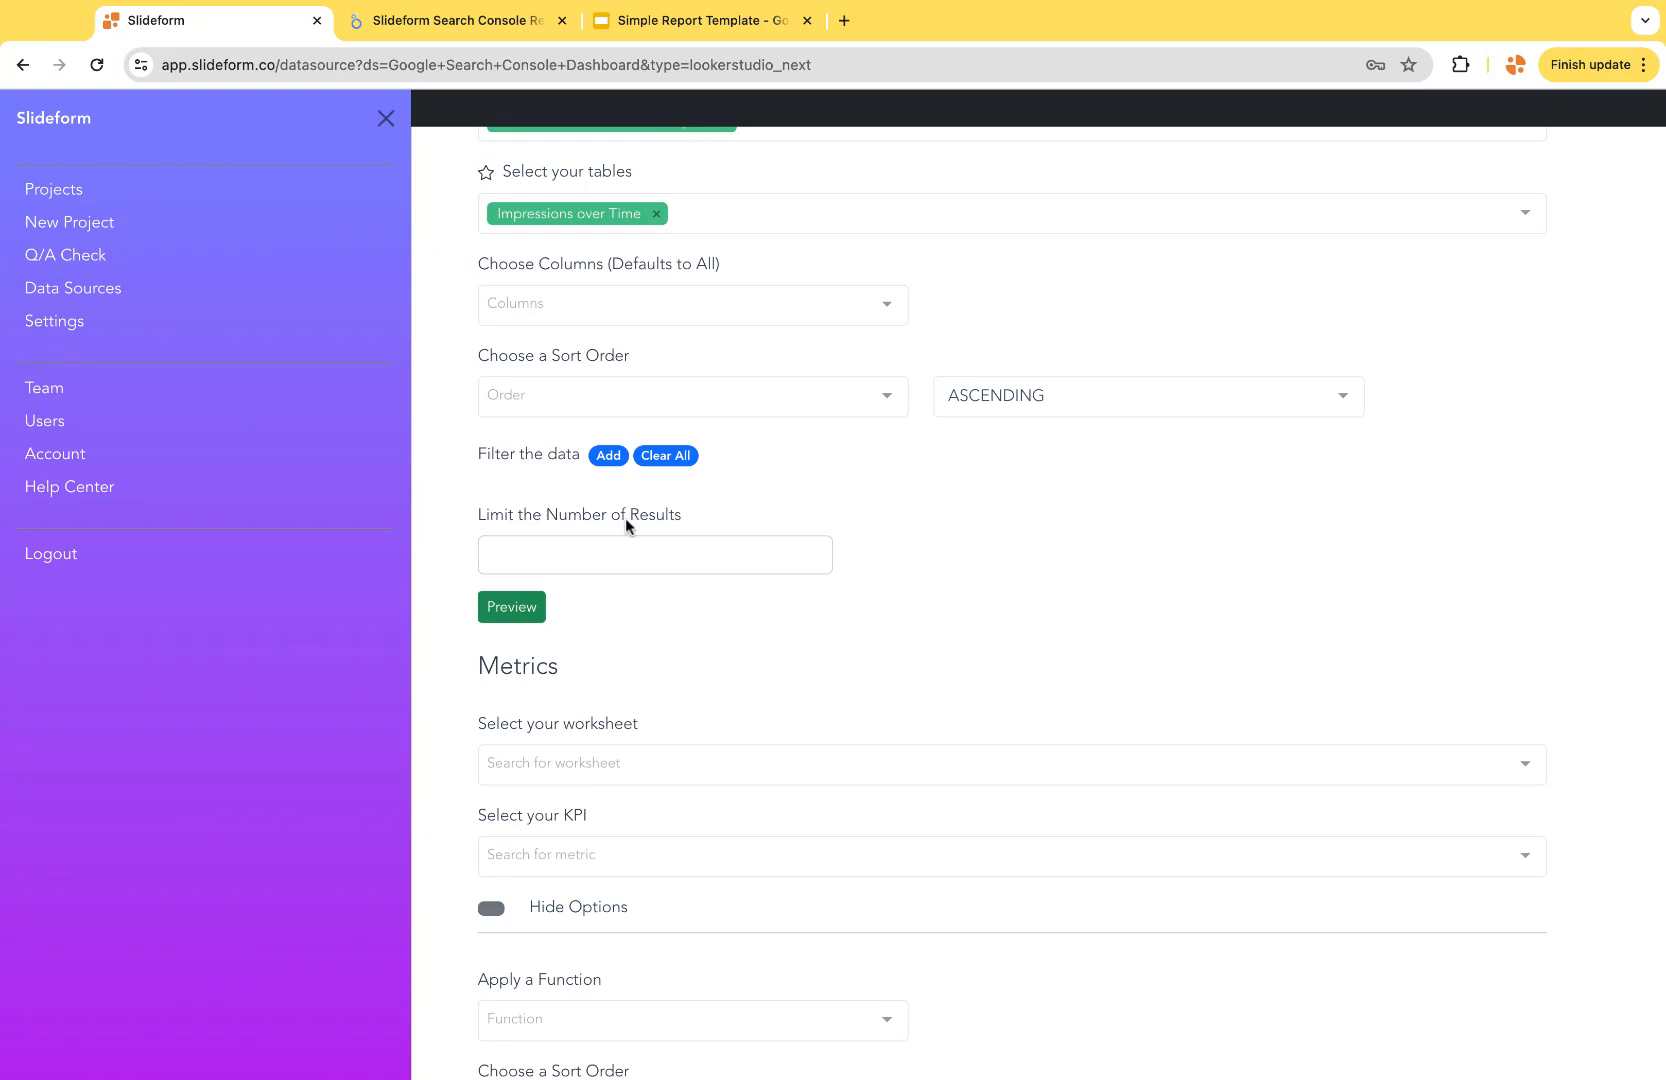
Step: Add a table filter for Device Category equal to MOBILE and request a preview of the filtered table
left_click(612, 456)
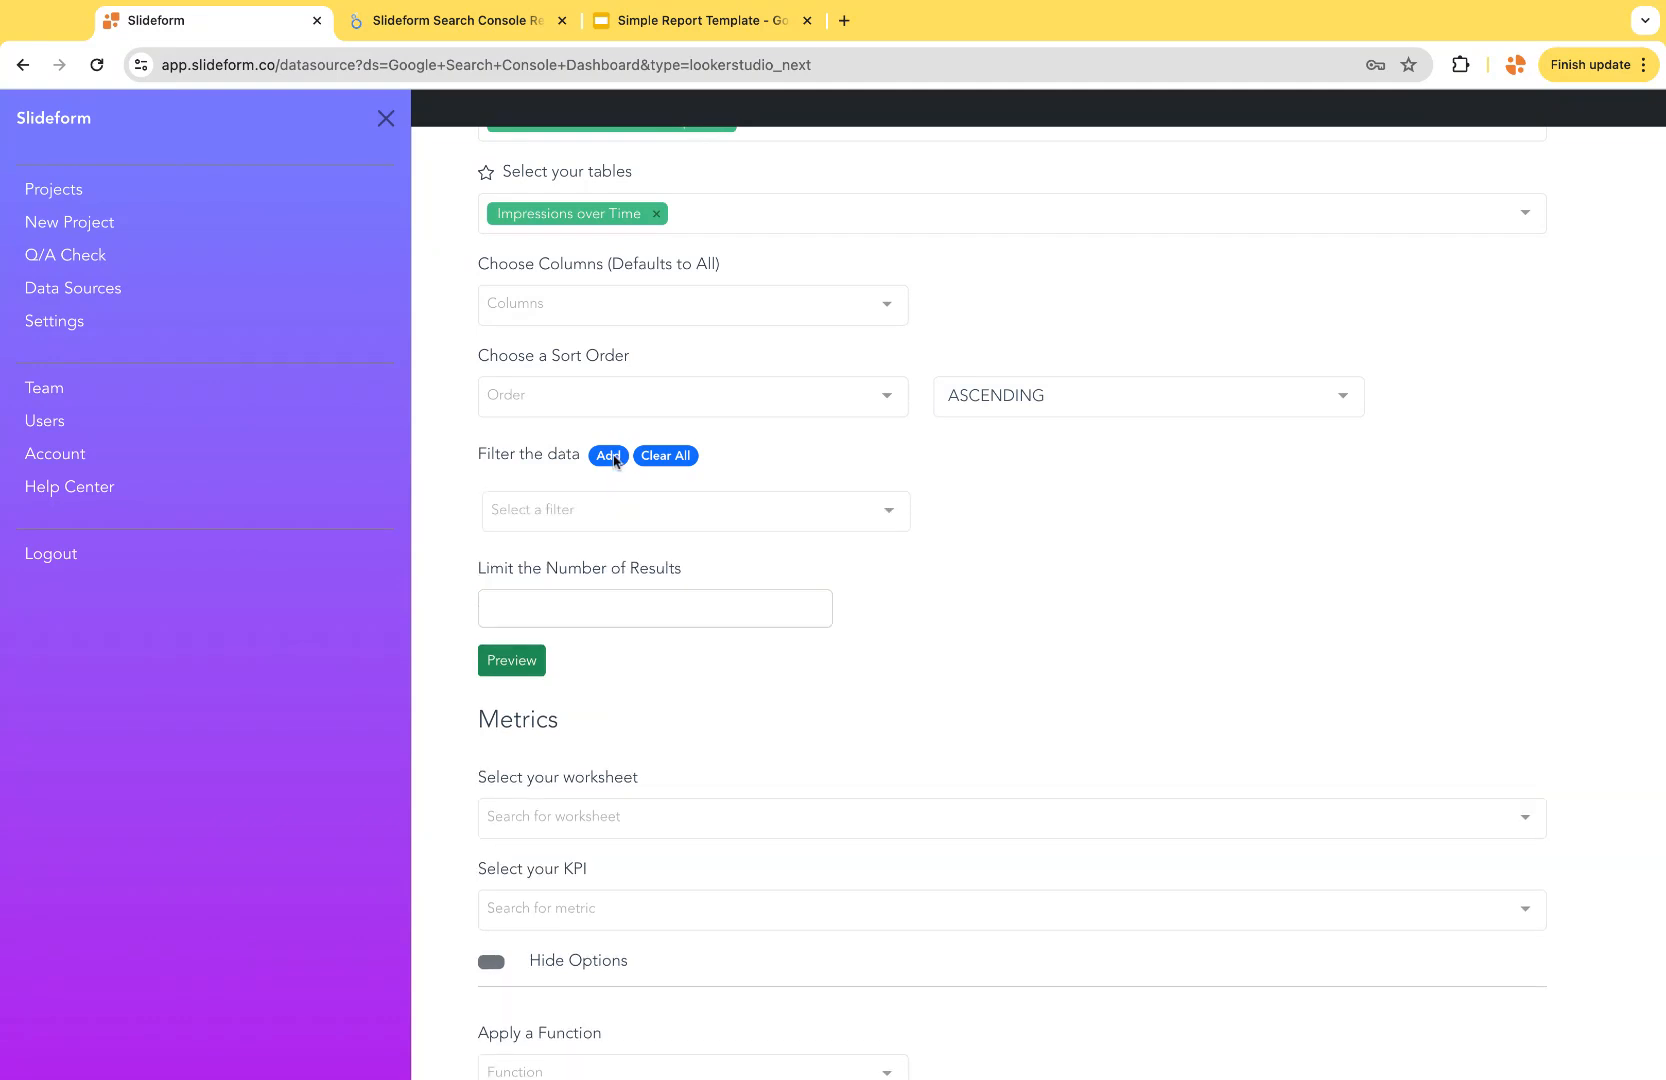
left_click(620, 515)
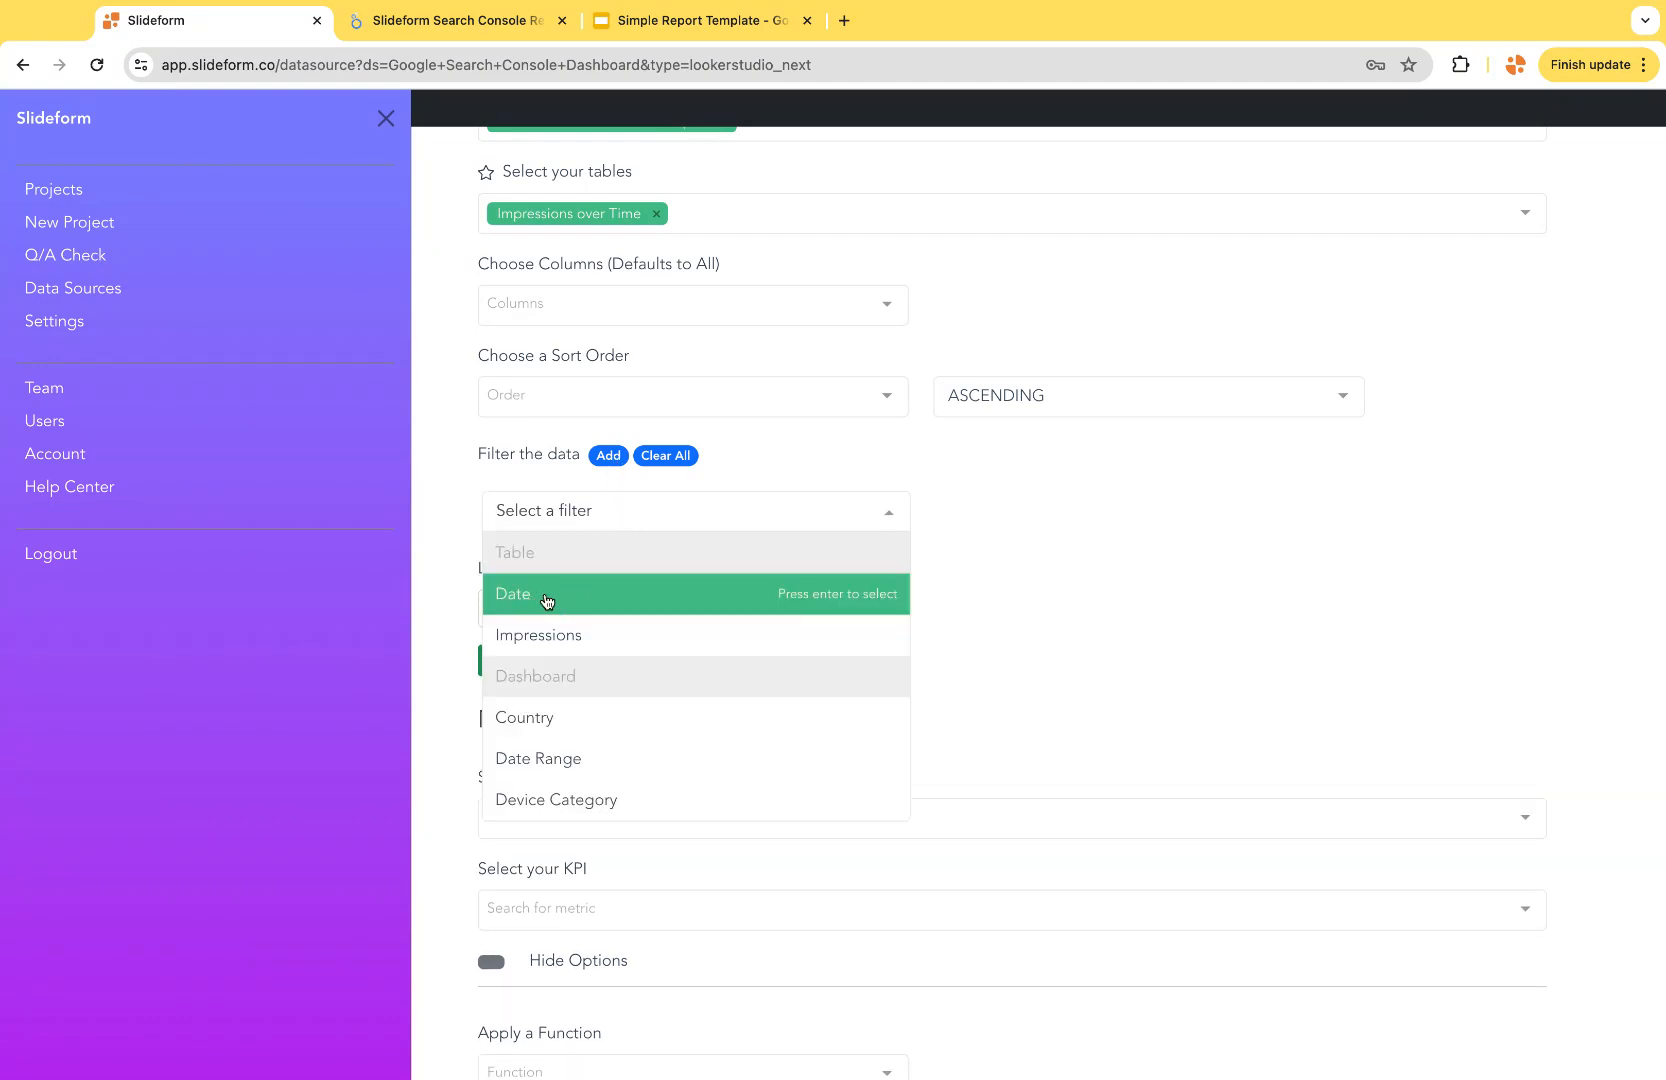
scroll(578, 762, "down", 1)
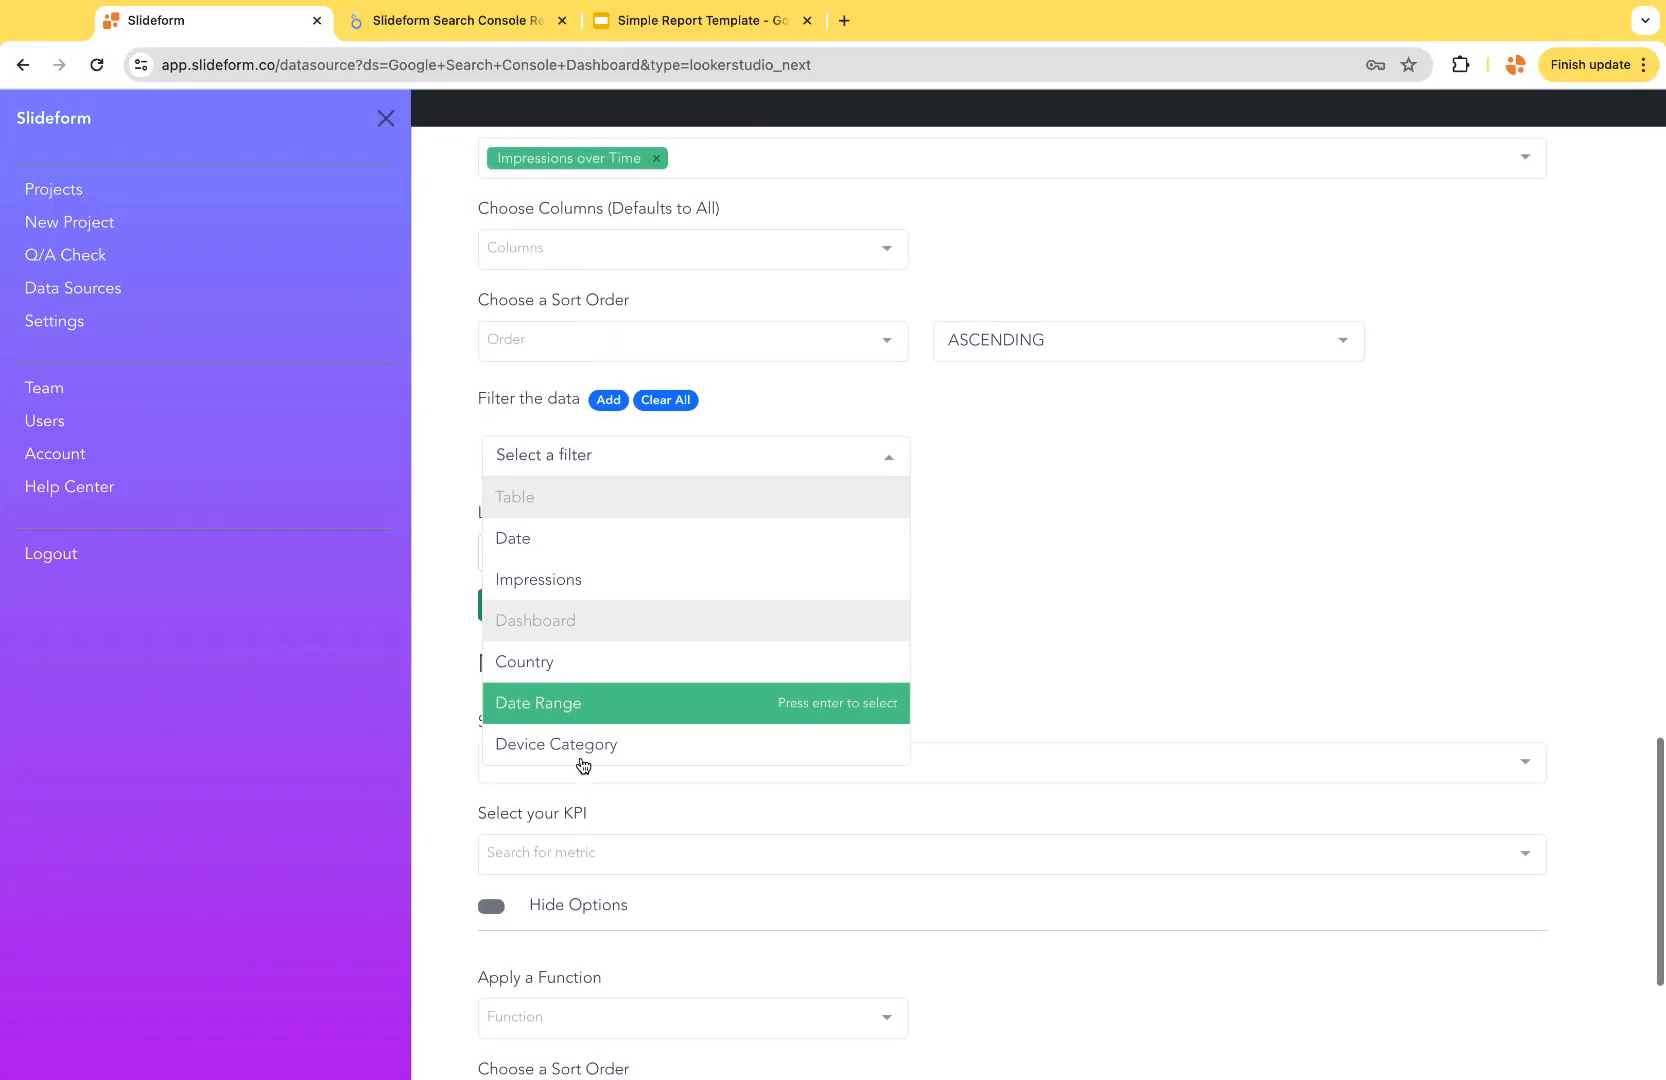
left_click(583, 758)
left_click(1027, 453)
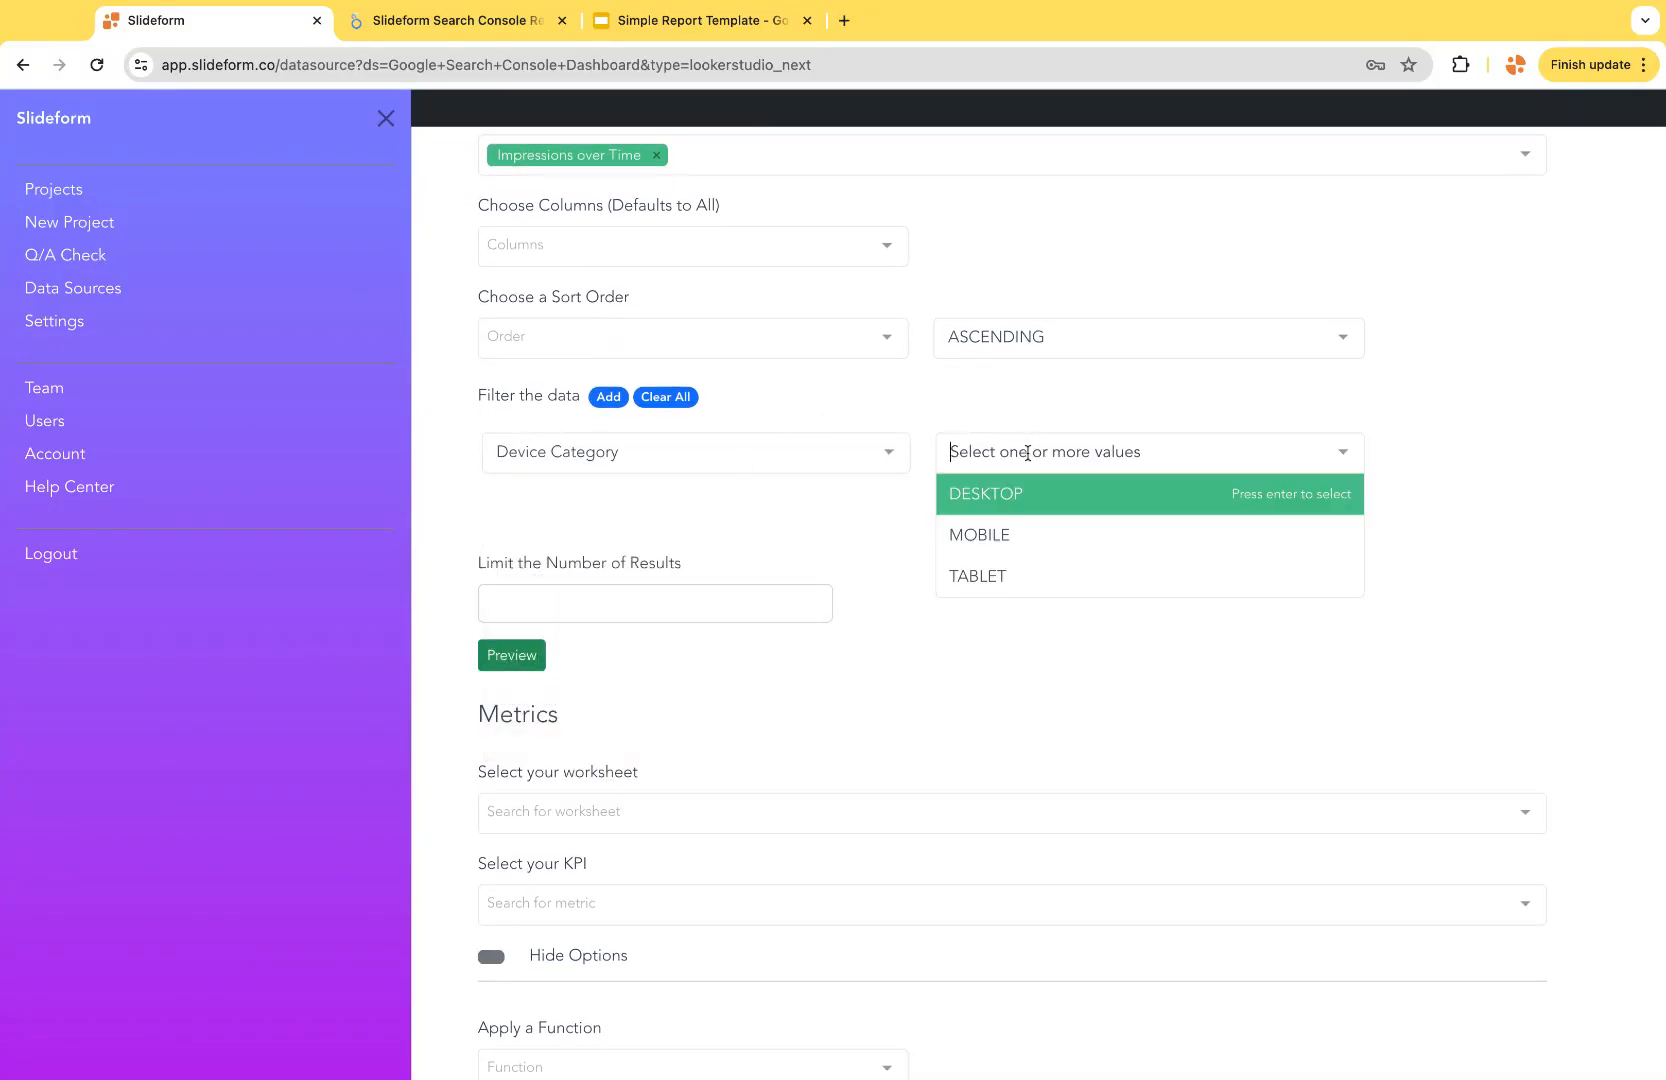
left_click(997, 529)
left_click(843, 565)
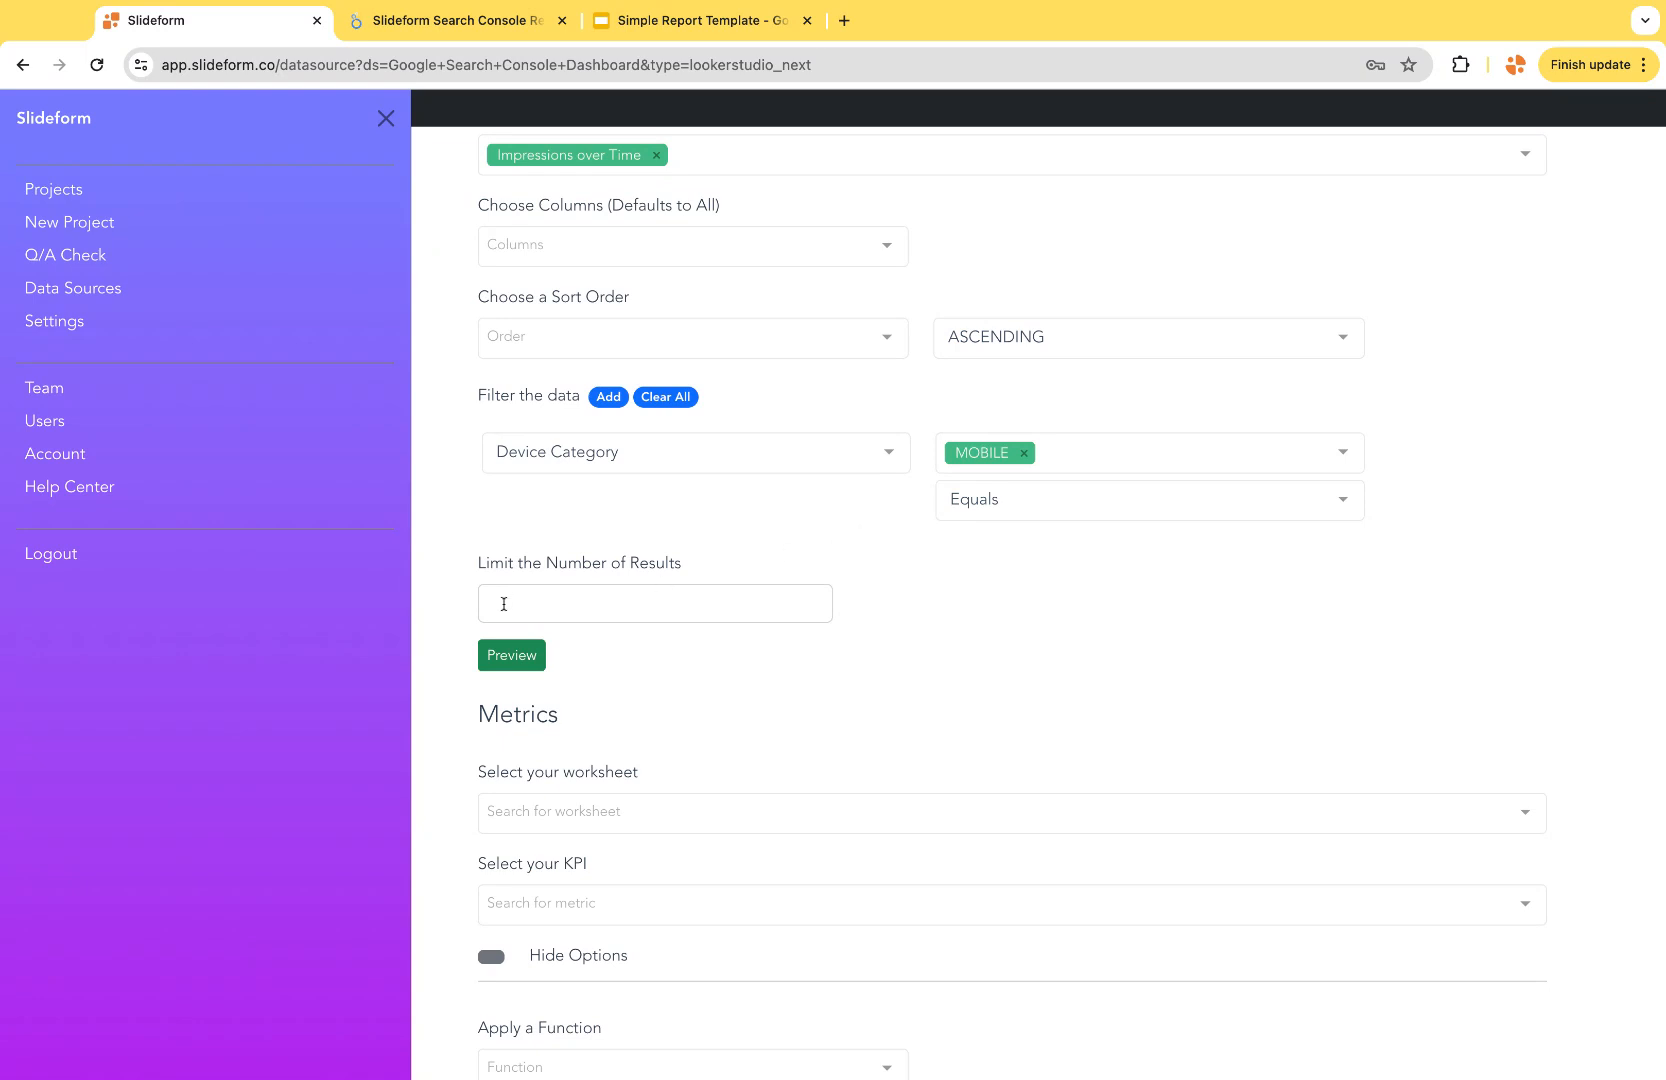
left_click(514, 658)
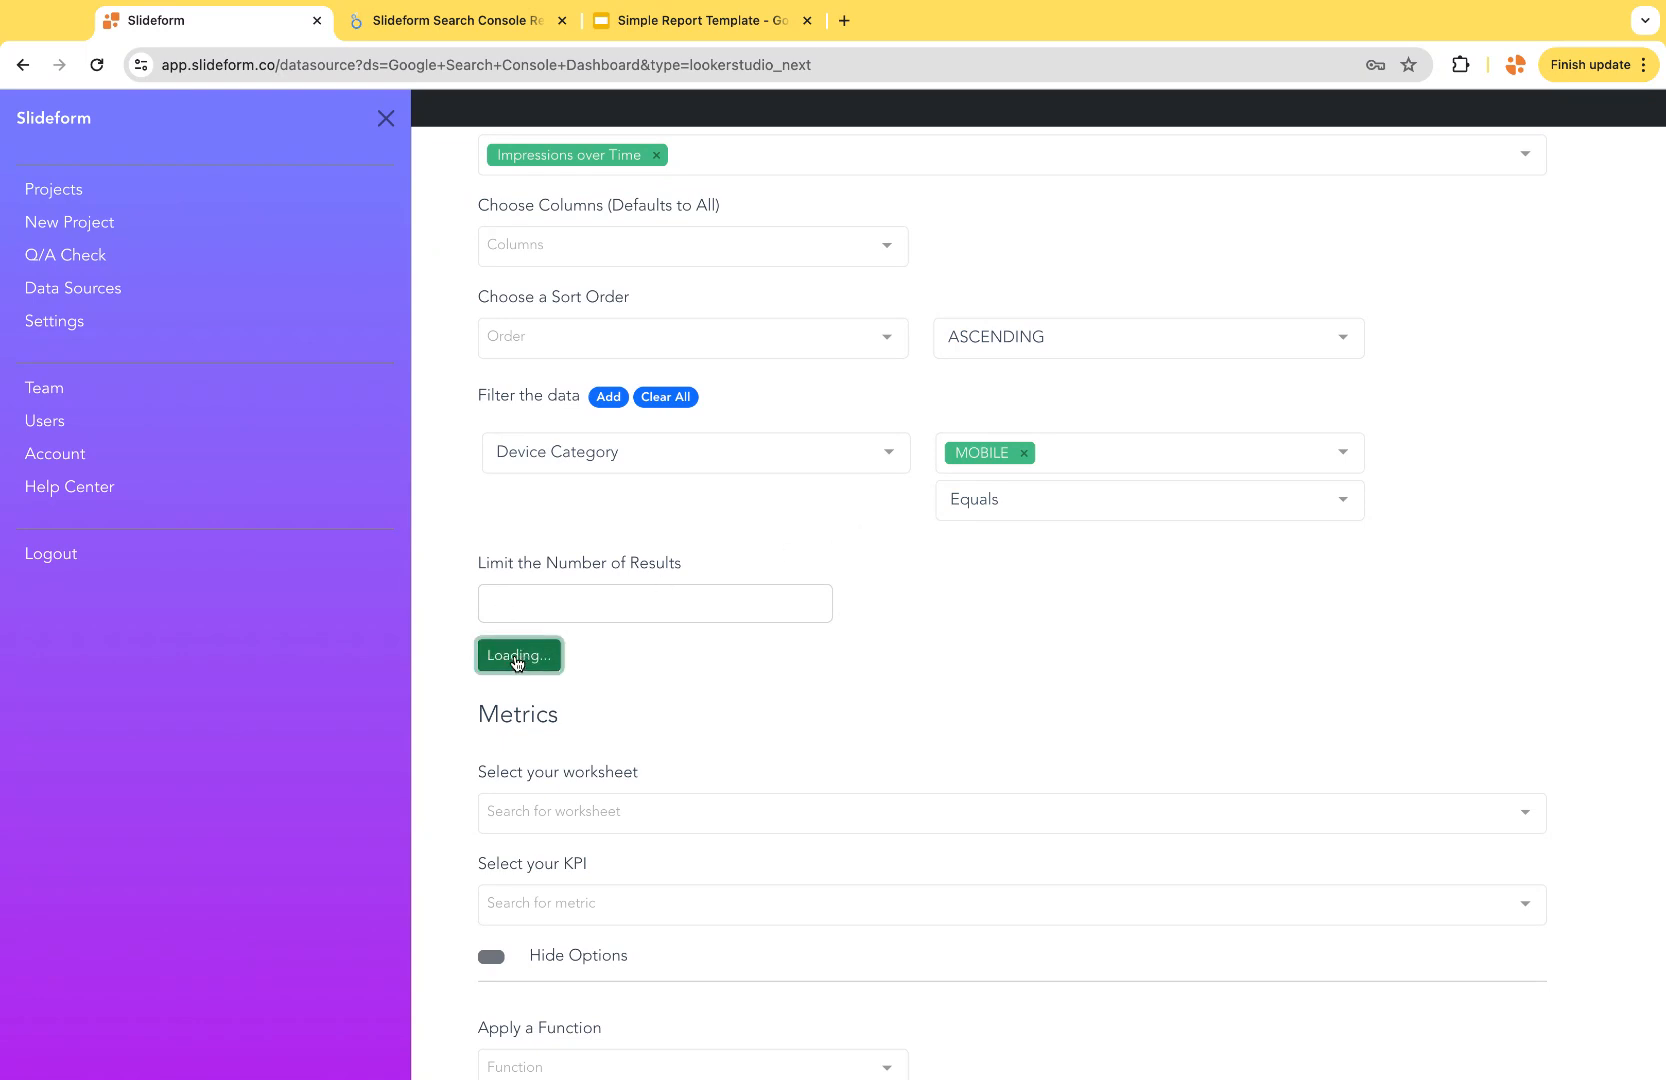
Step: Look over the table settings and the chart previews back up to the Charts section
scroll(446, 543, "up", 3)
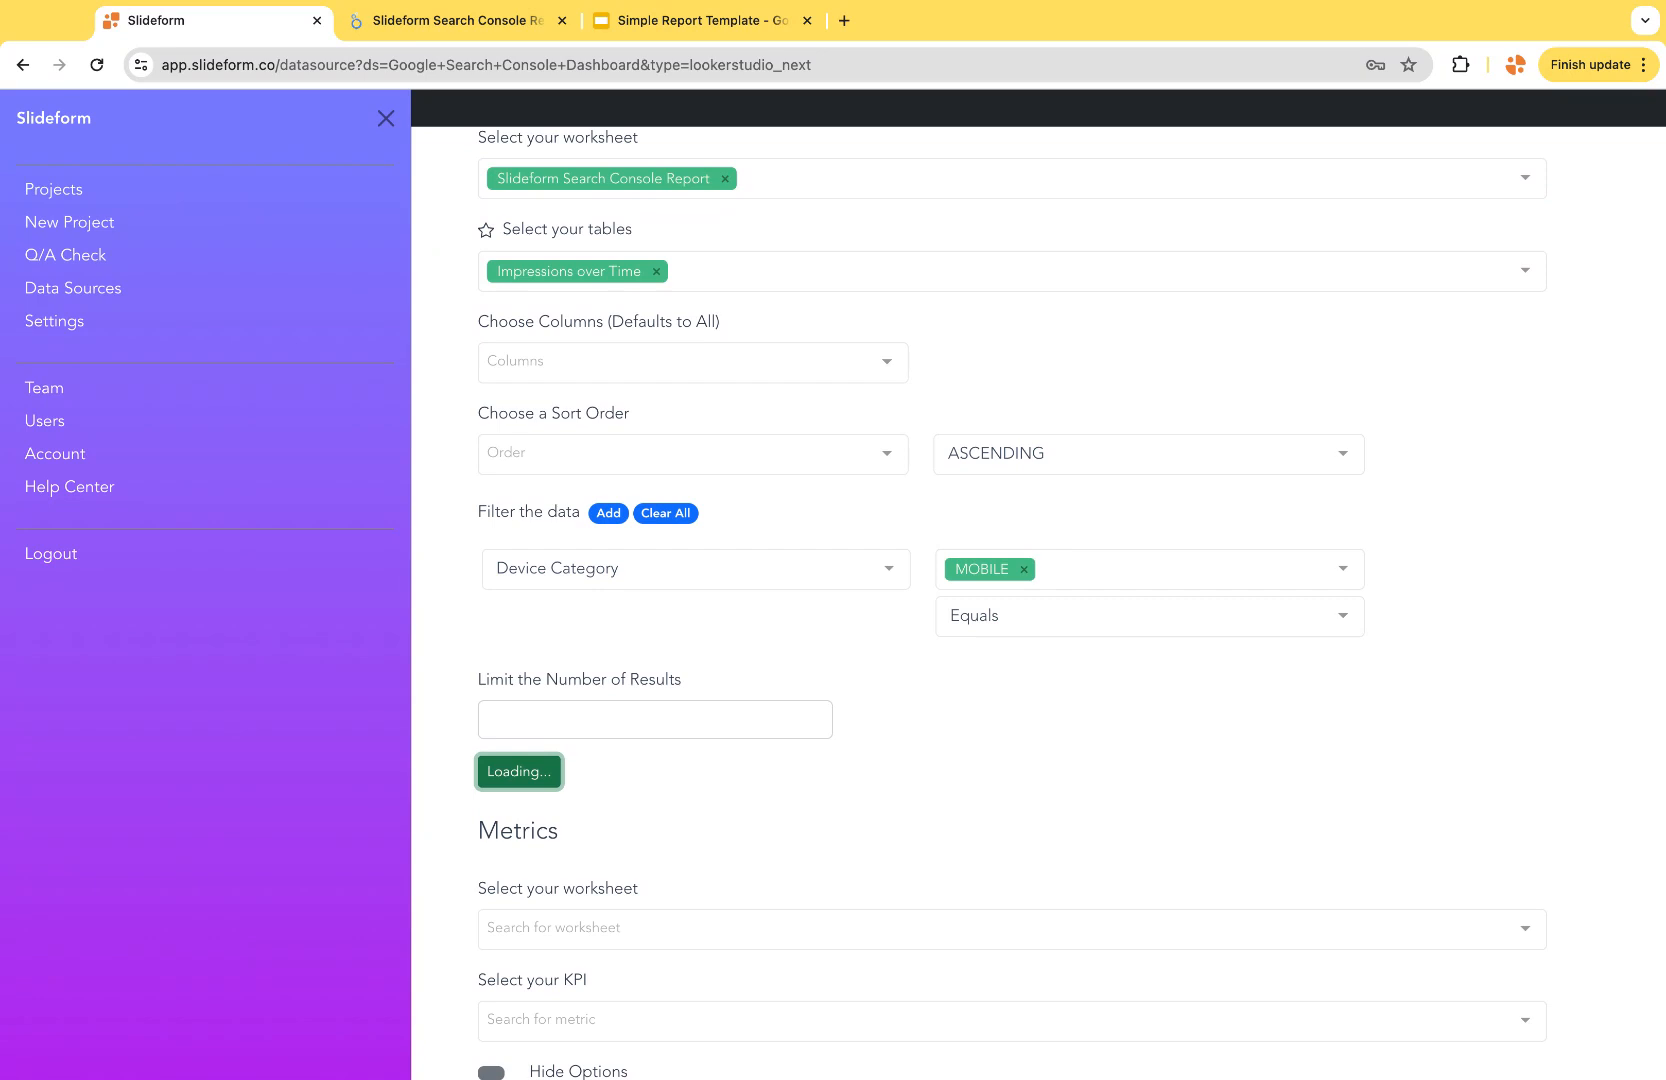
scroll(444, 625, "up", 2)
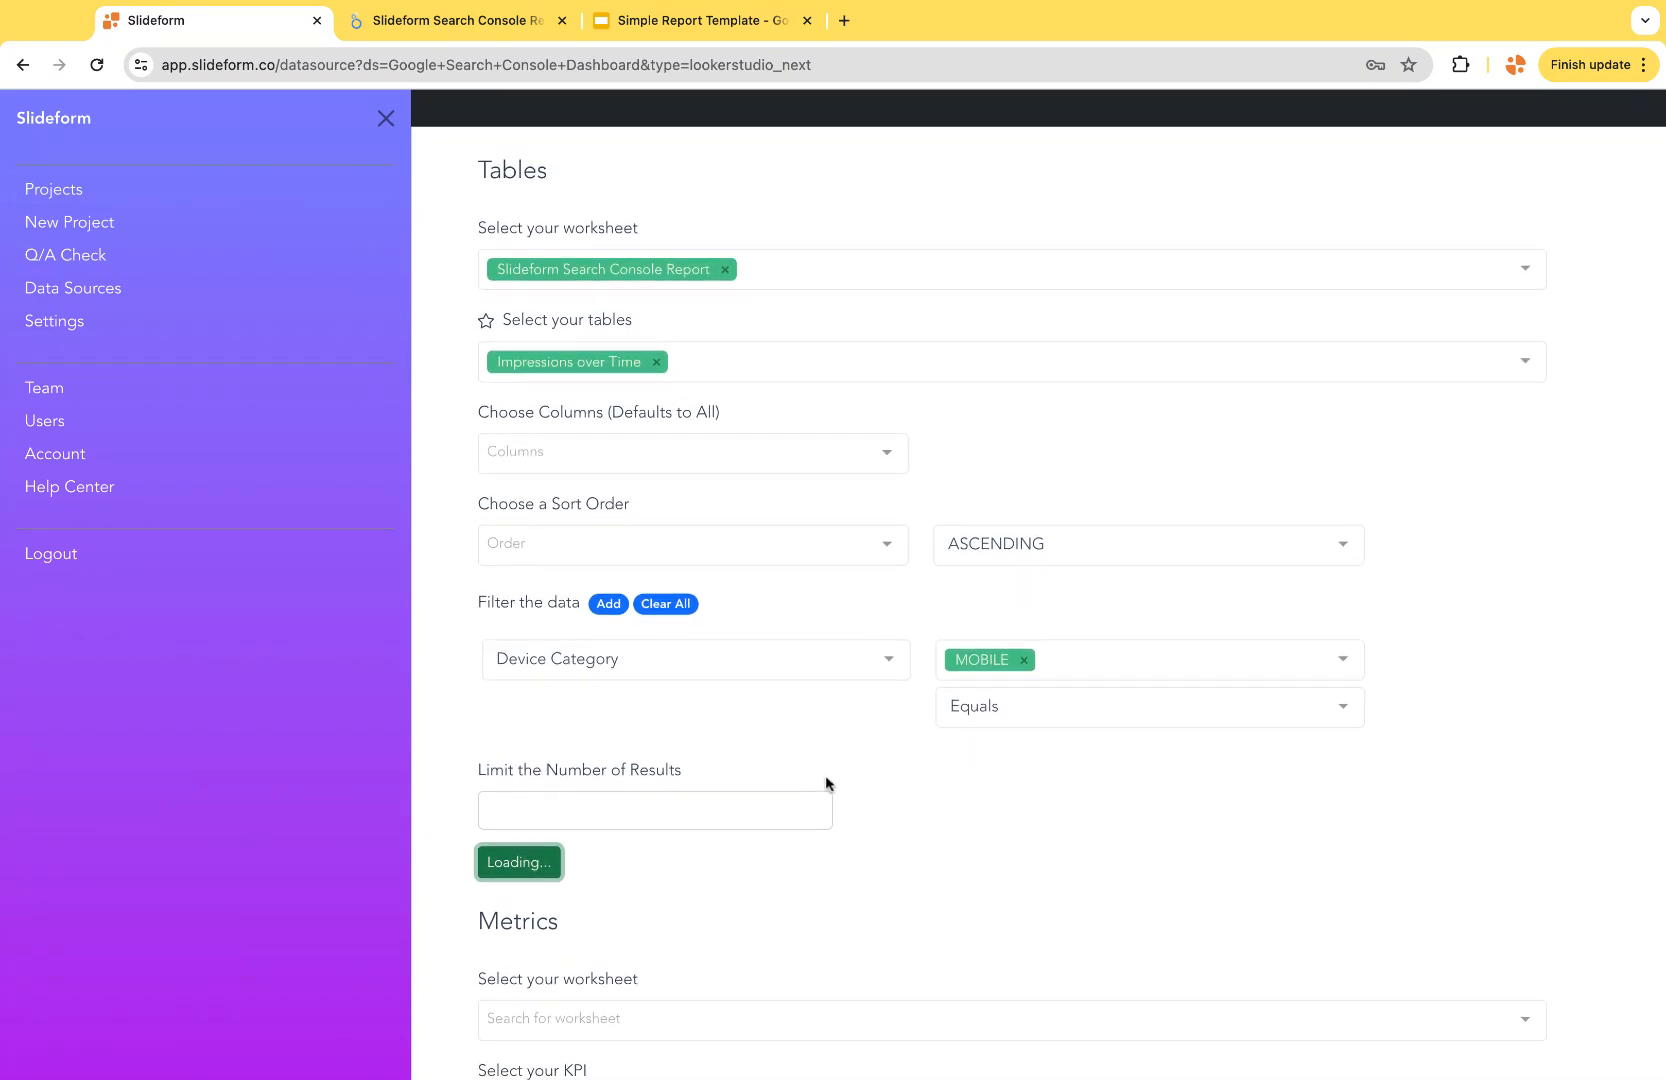
scroll(888, 862, "down", 3)
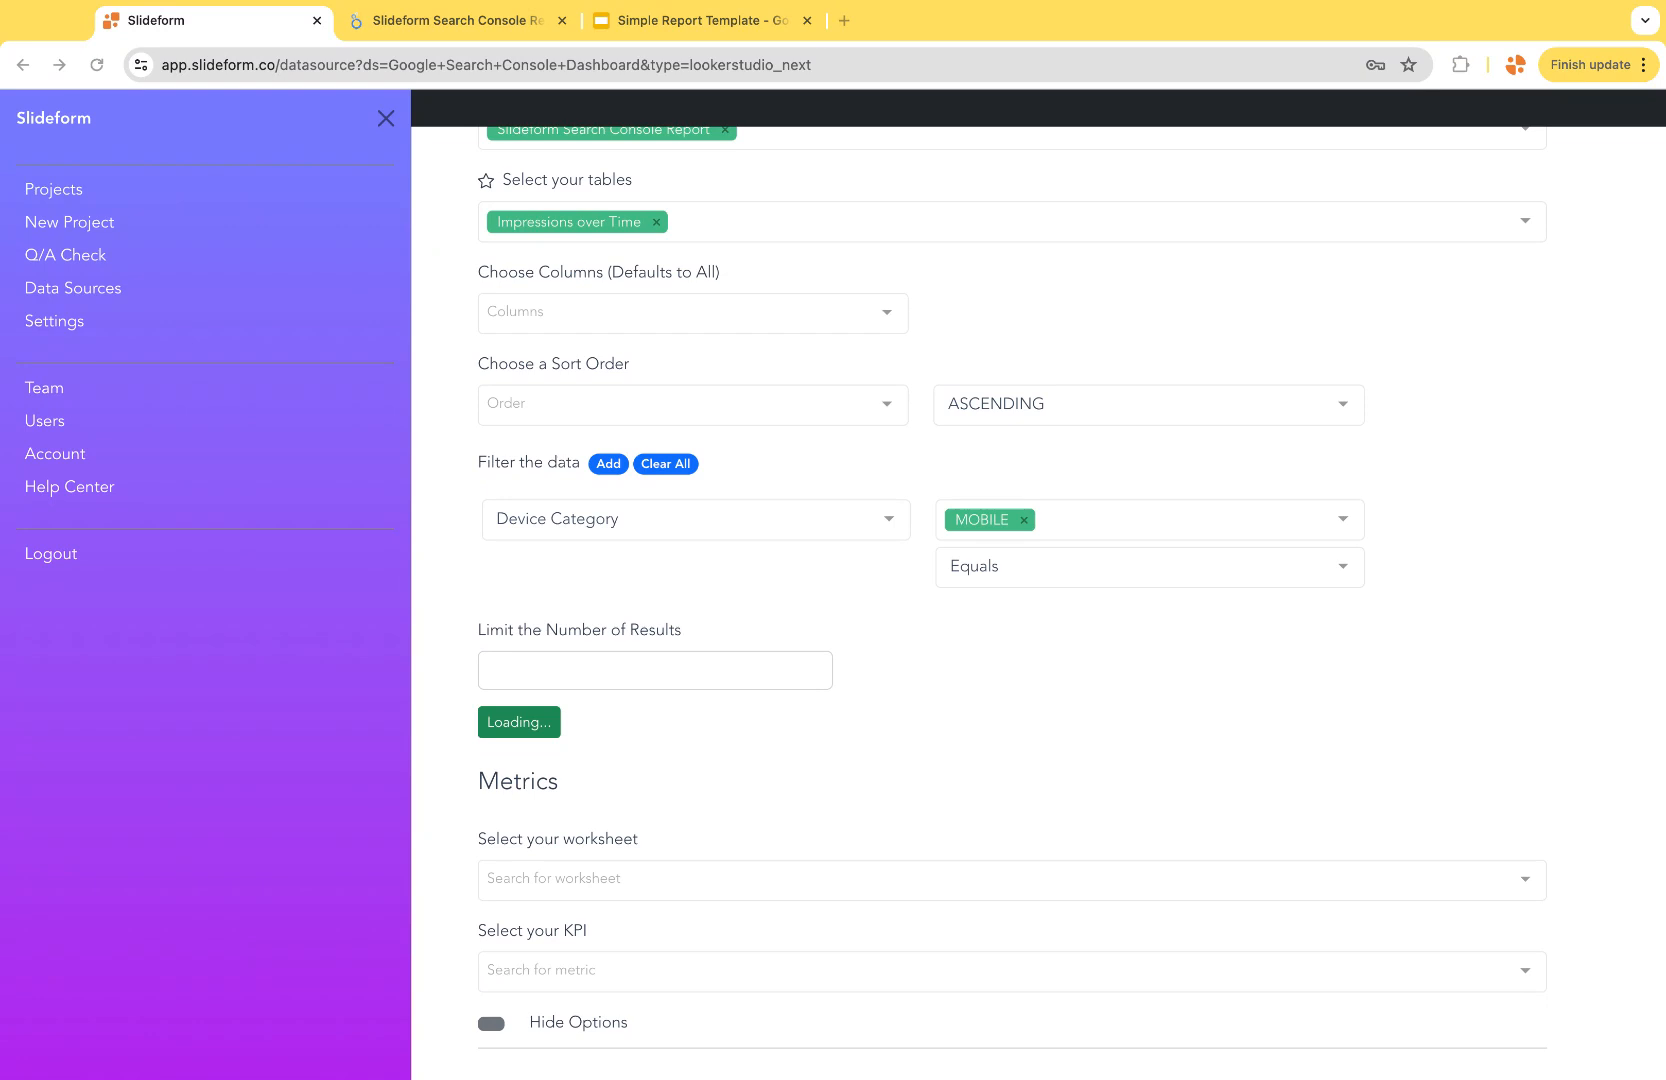
scroll(1038, 603, "up", 1)
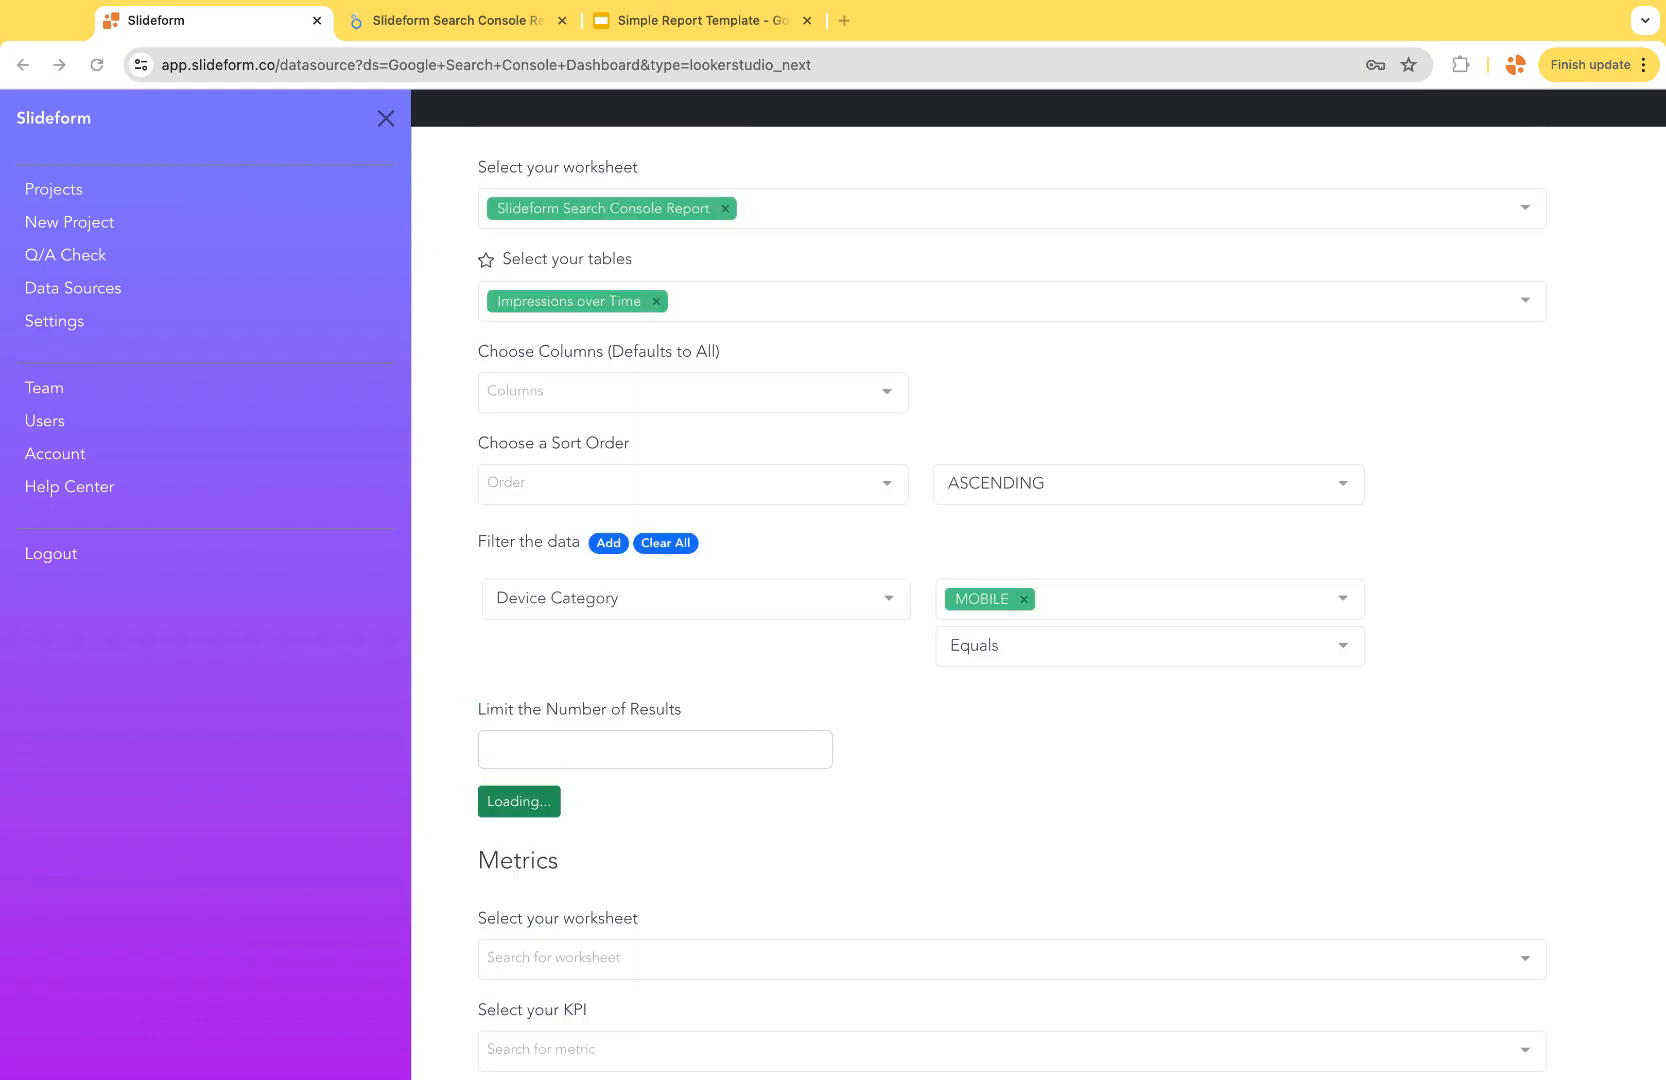
left_click(51, 683)
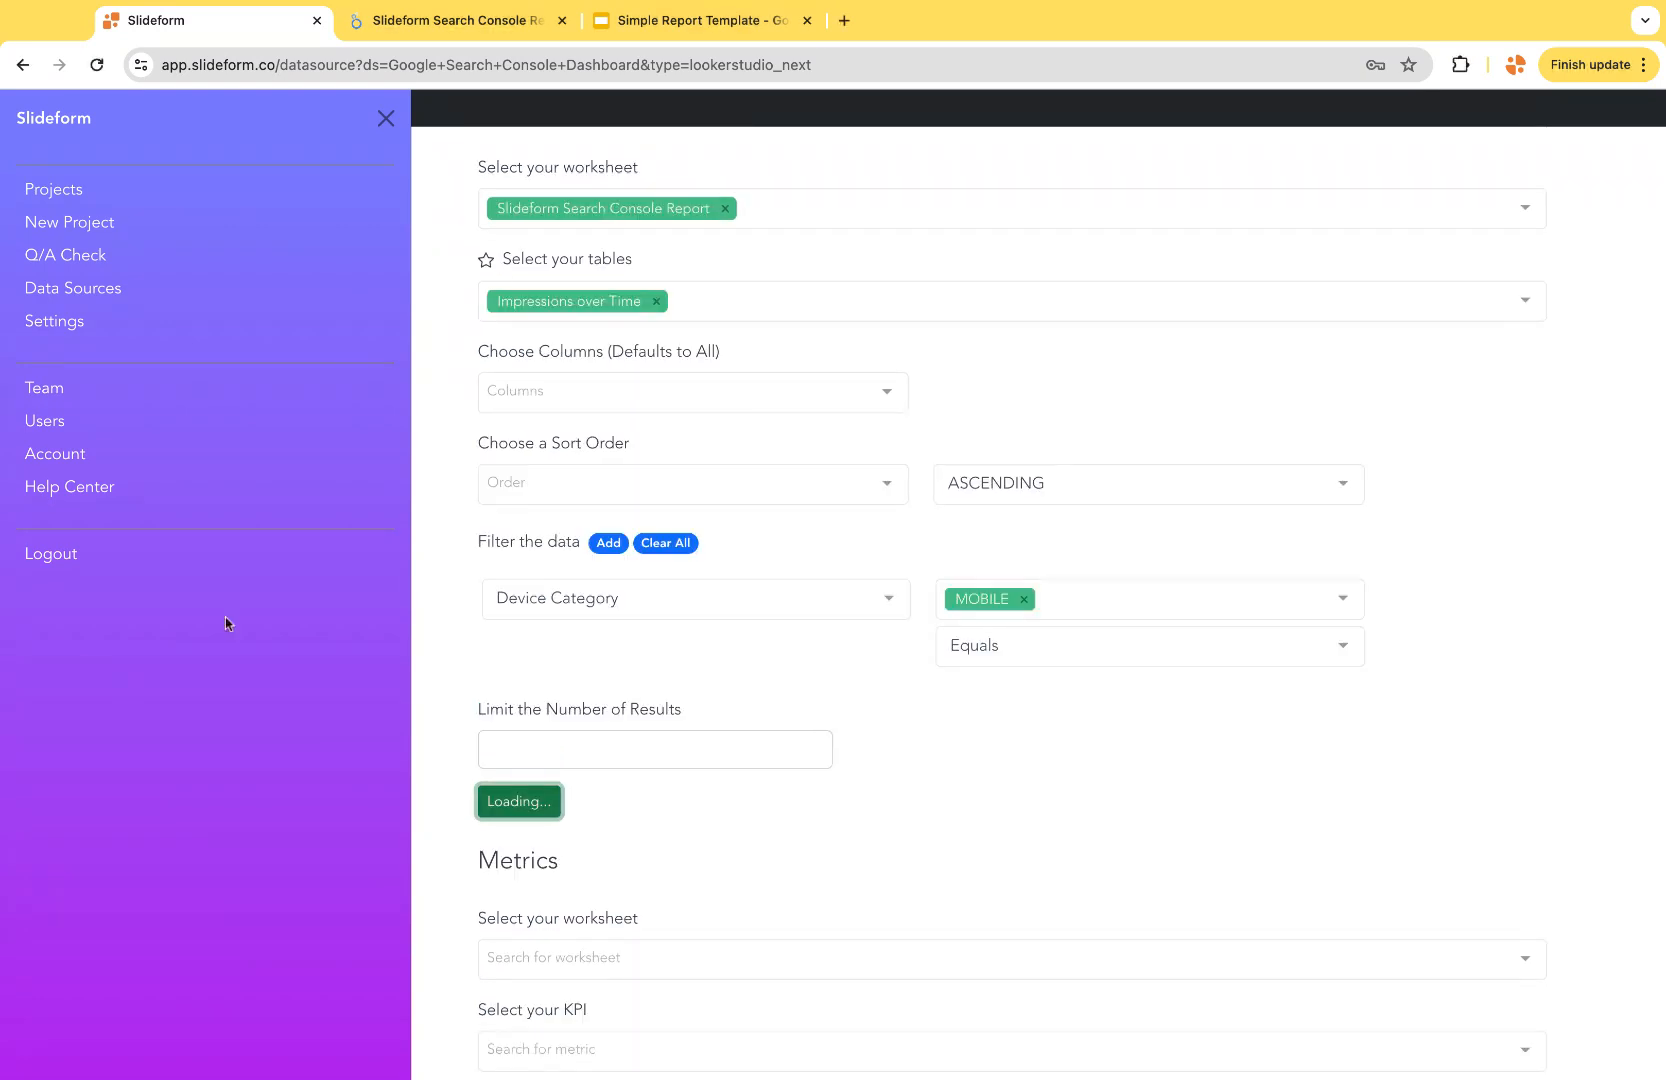
scroll(558, 560, "up", 1)
scroll(557, 458, "up", 1)
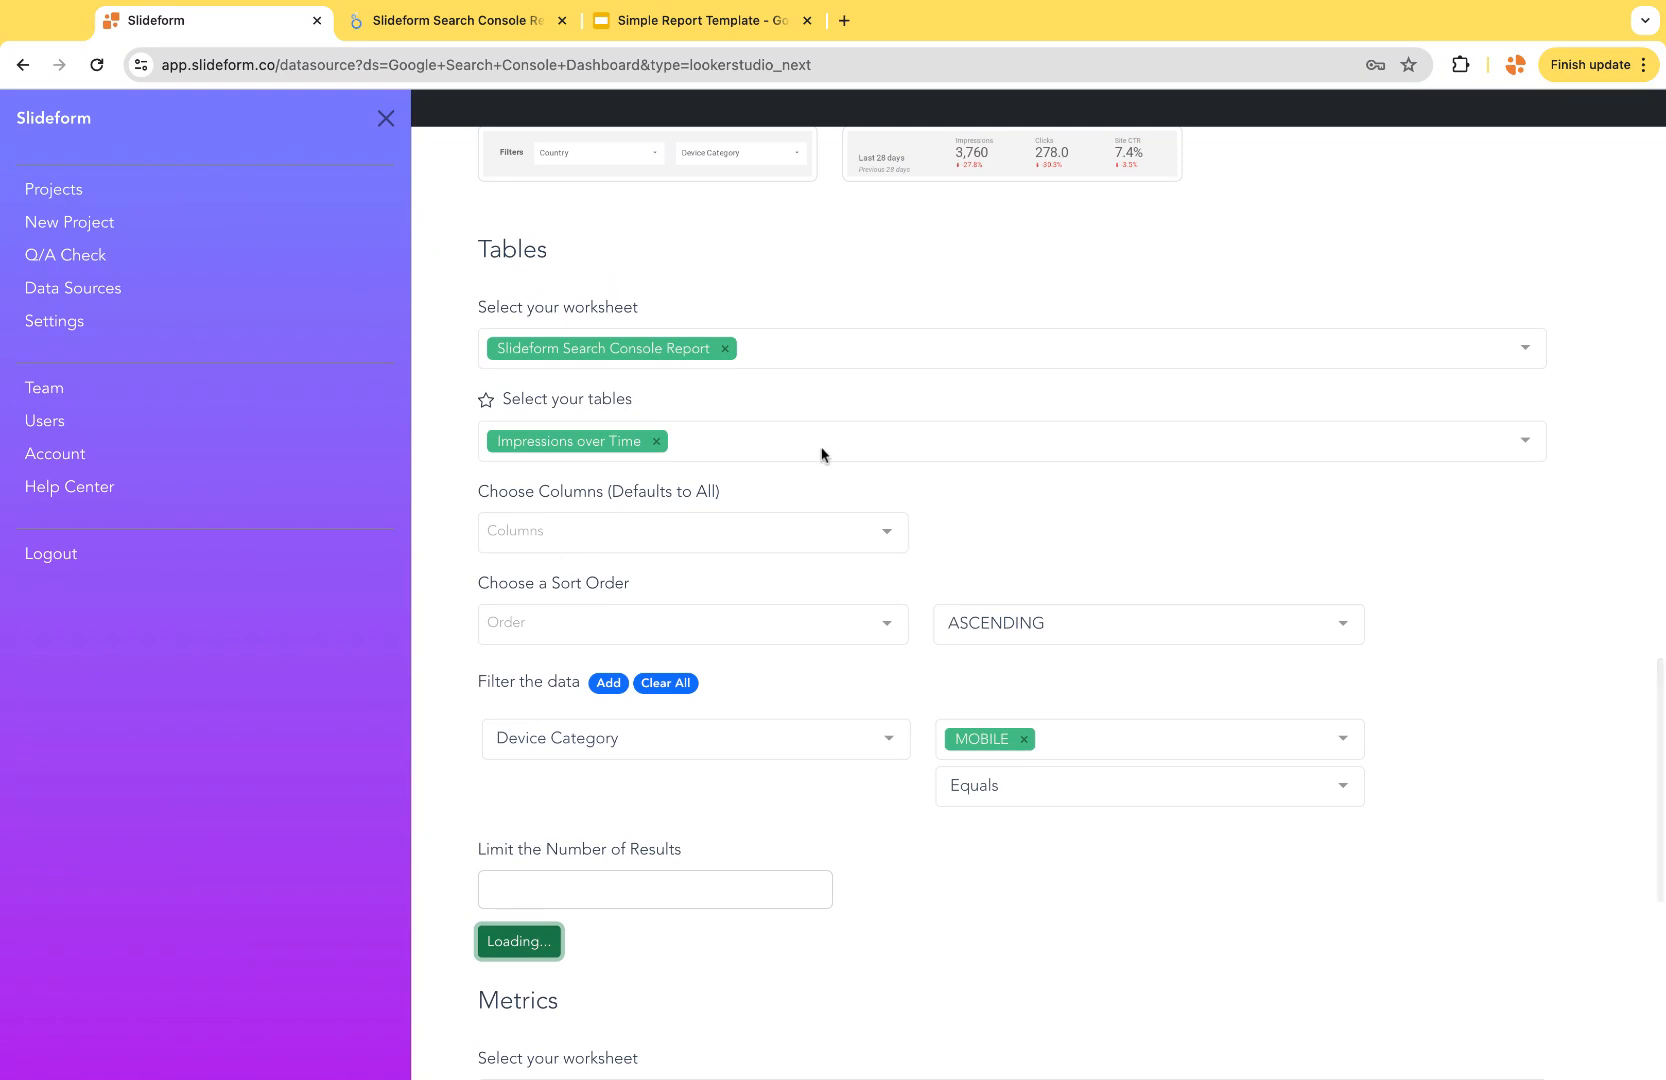
scroll(822, 452, "up", 3)
scroll(822, 452, "up", 10)
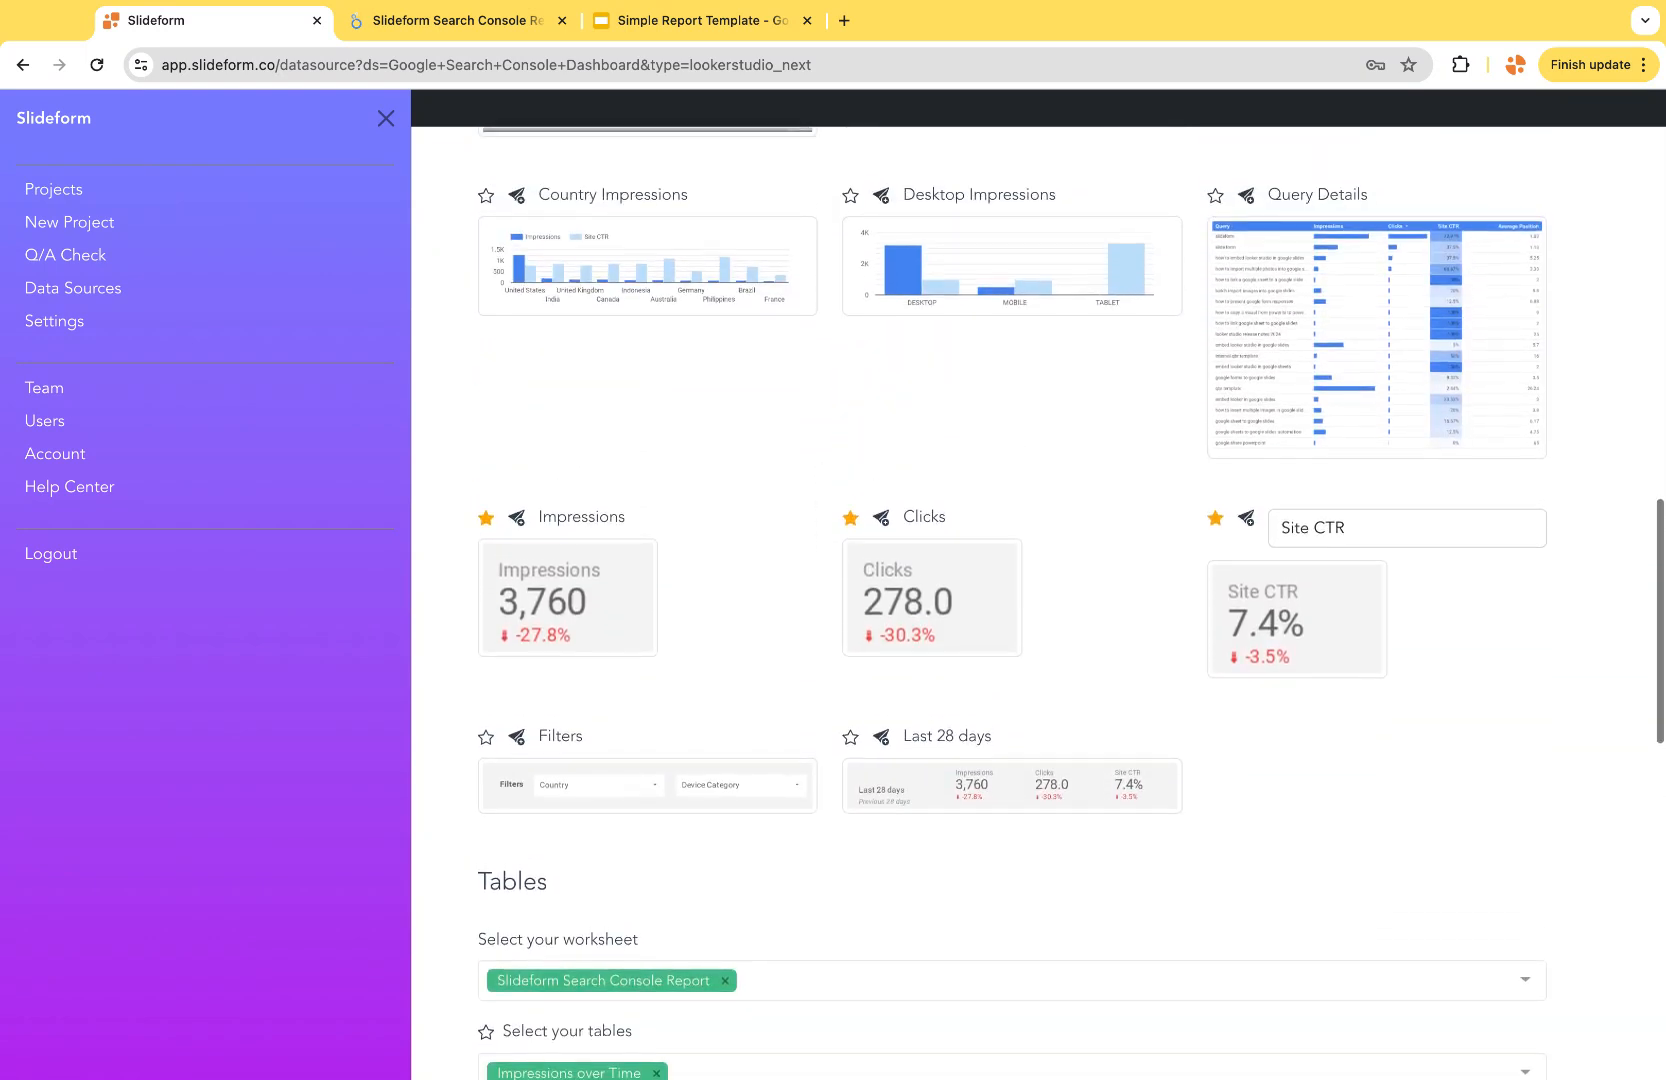
scroll(978, 407, "up", 12)
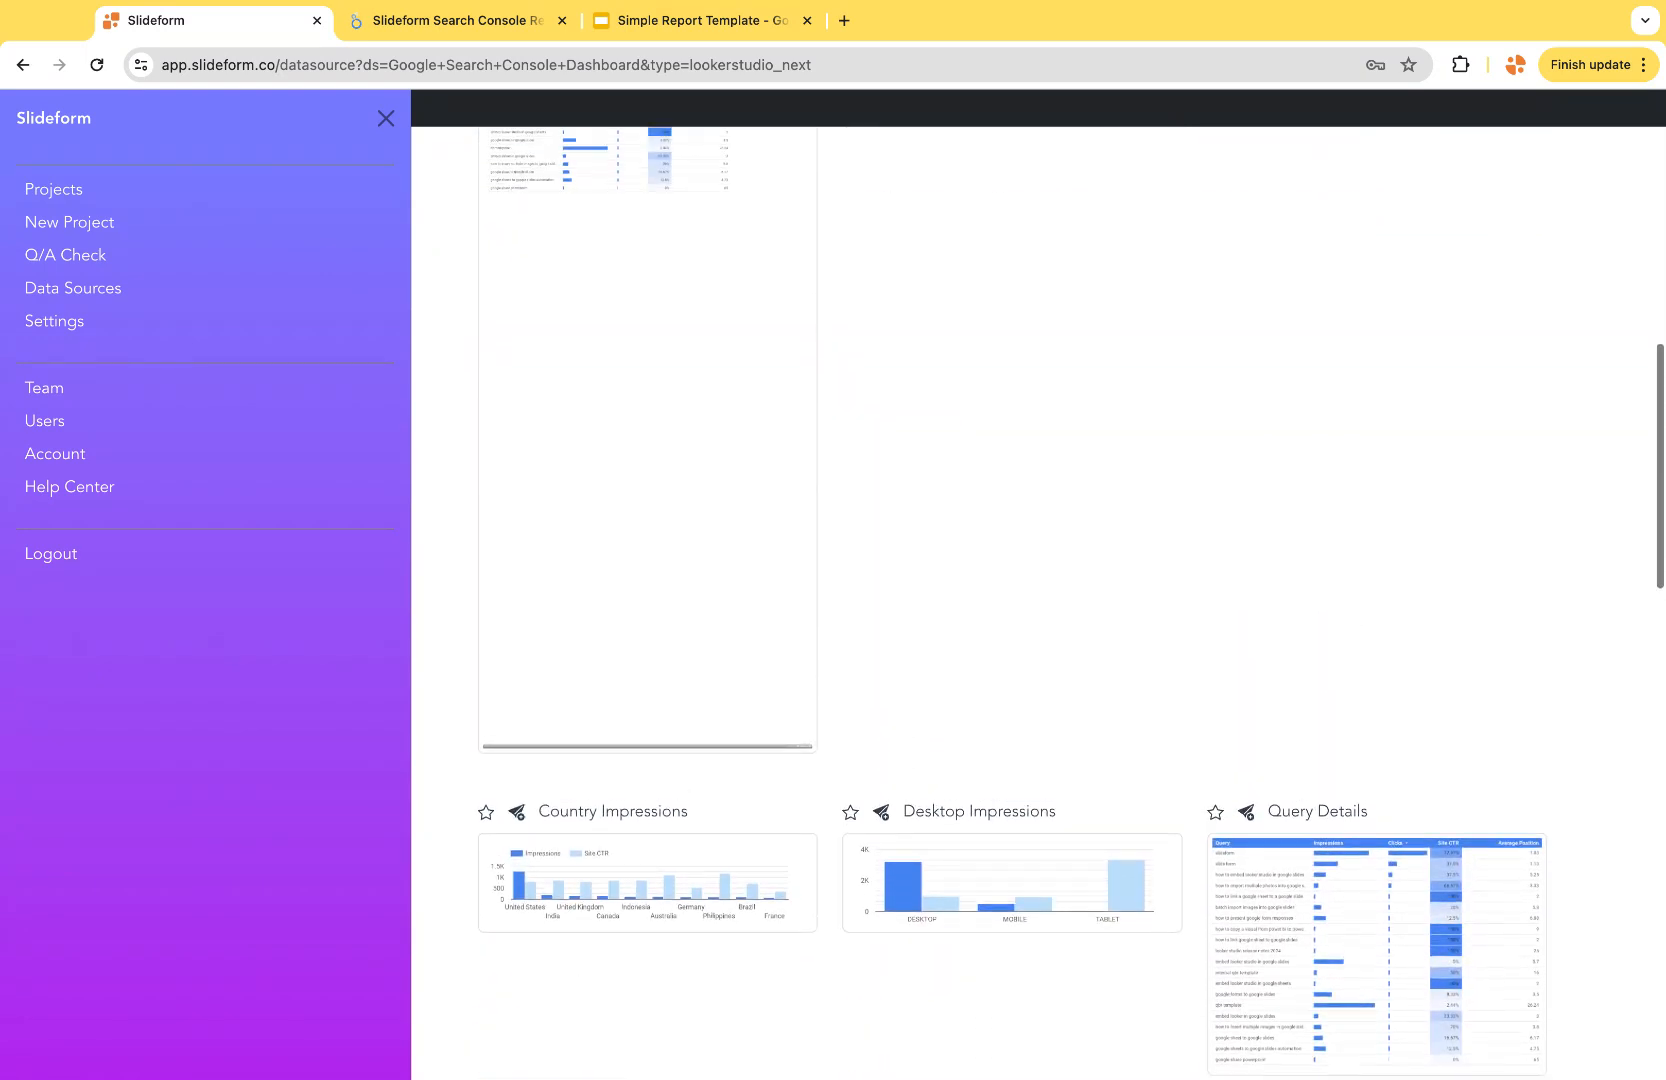
scroll(978, 407, "up", 4)
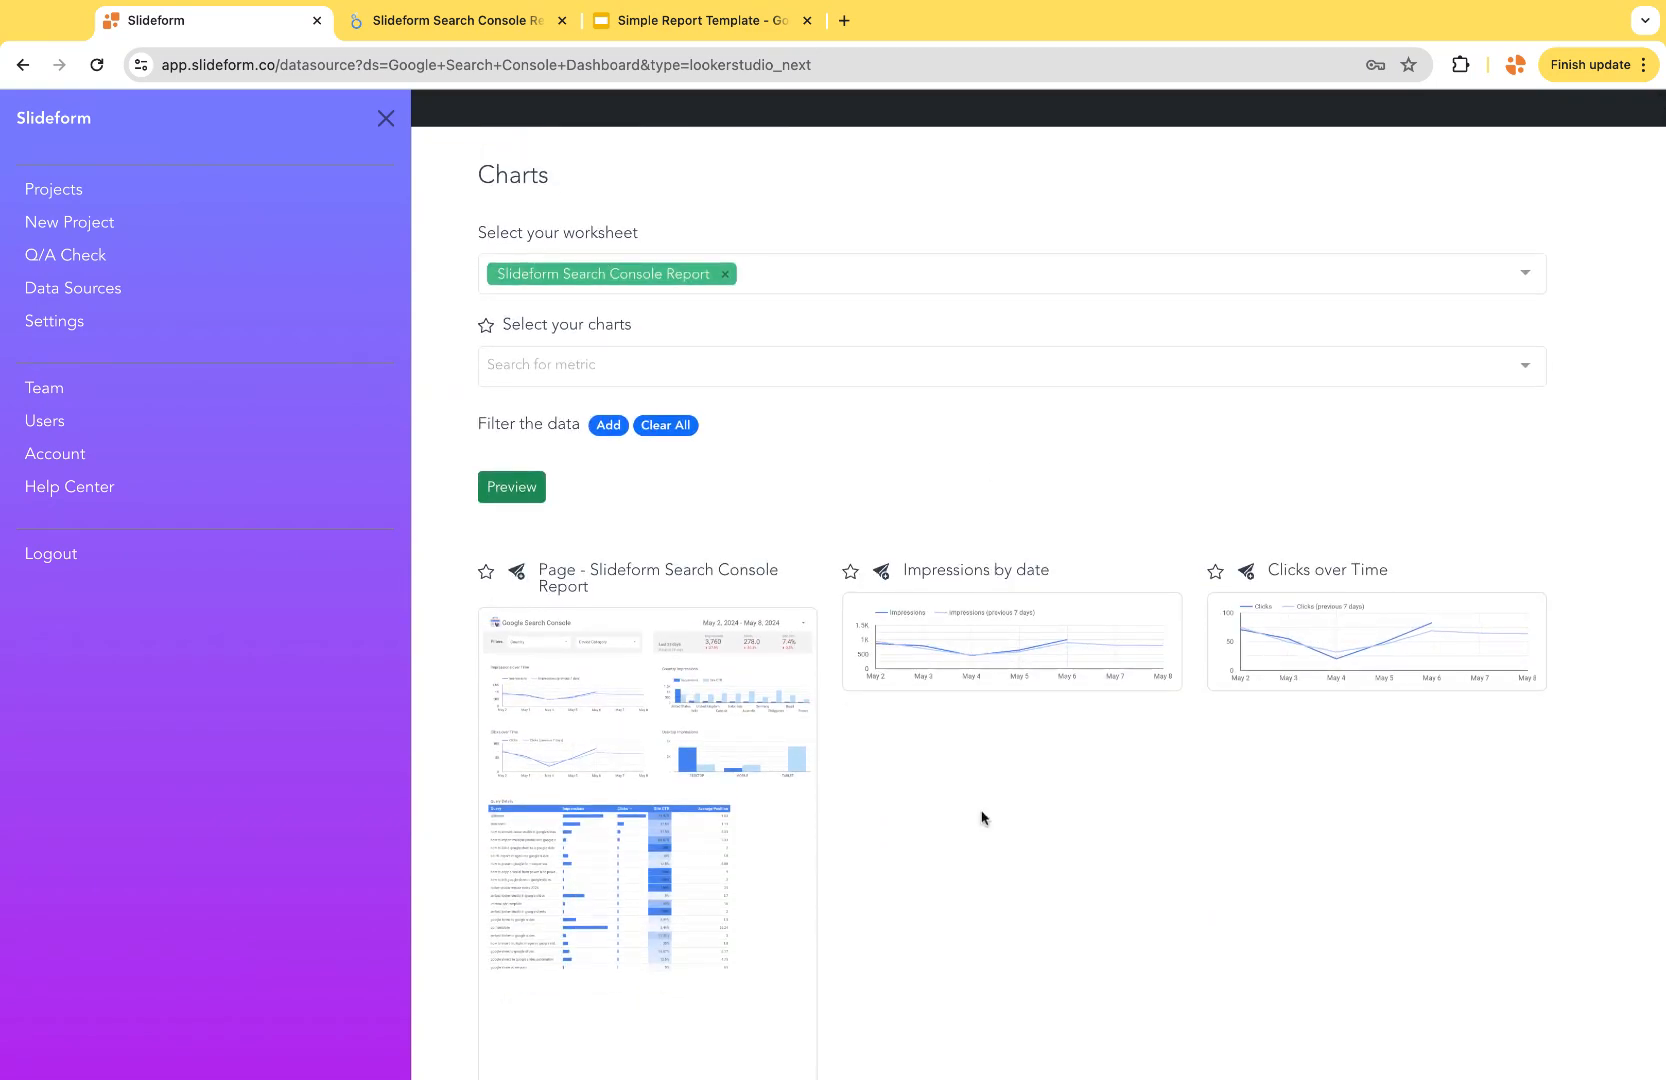
Step: Send the Impressions chart to the Simple Example Report project, assigning it to the chart:metric1 placeholder on slide 2
scroll(1071, 566, "down", 4)
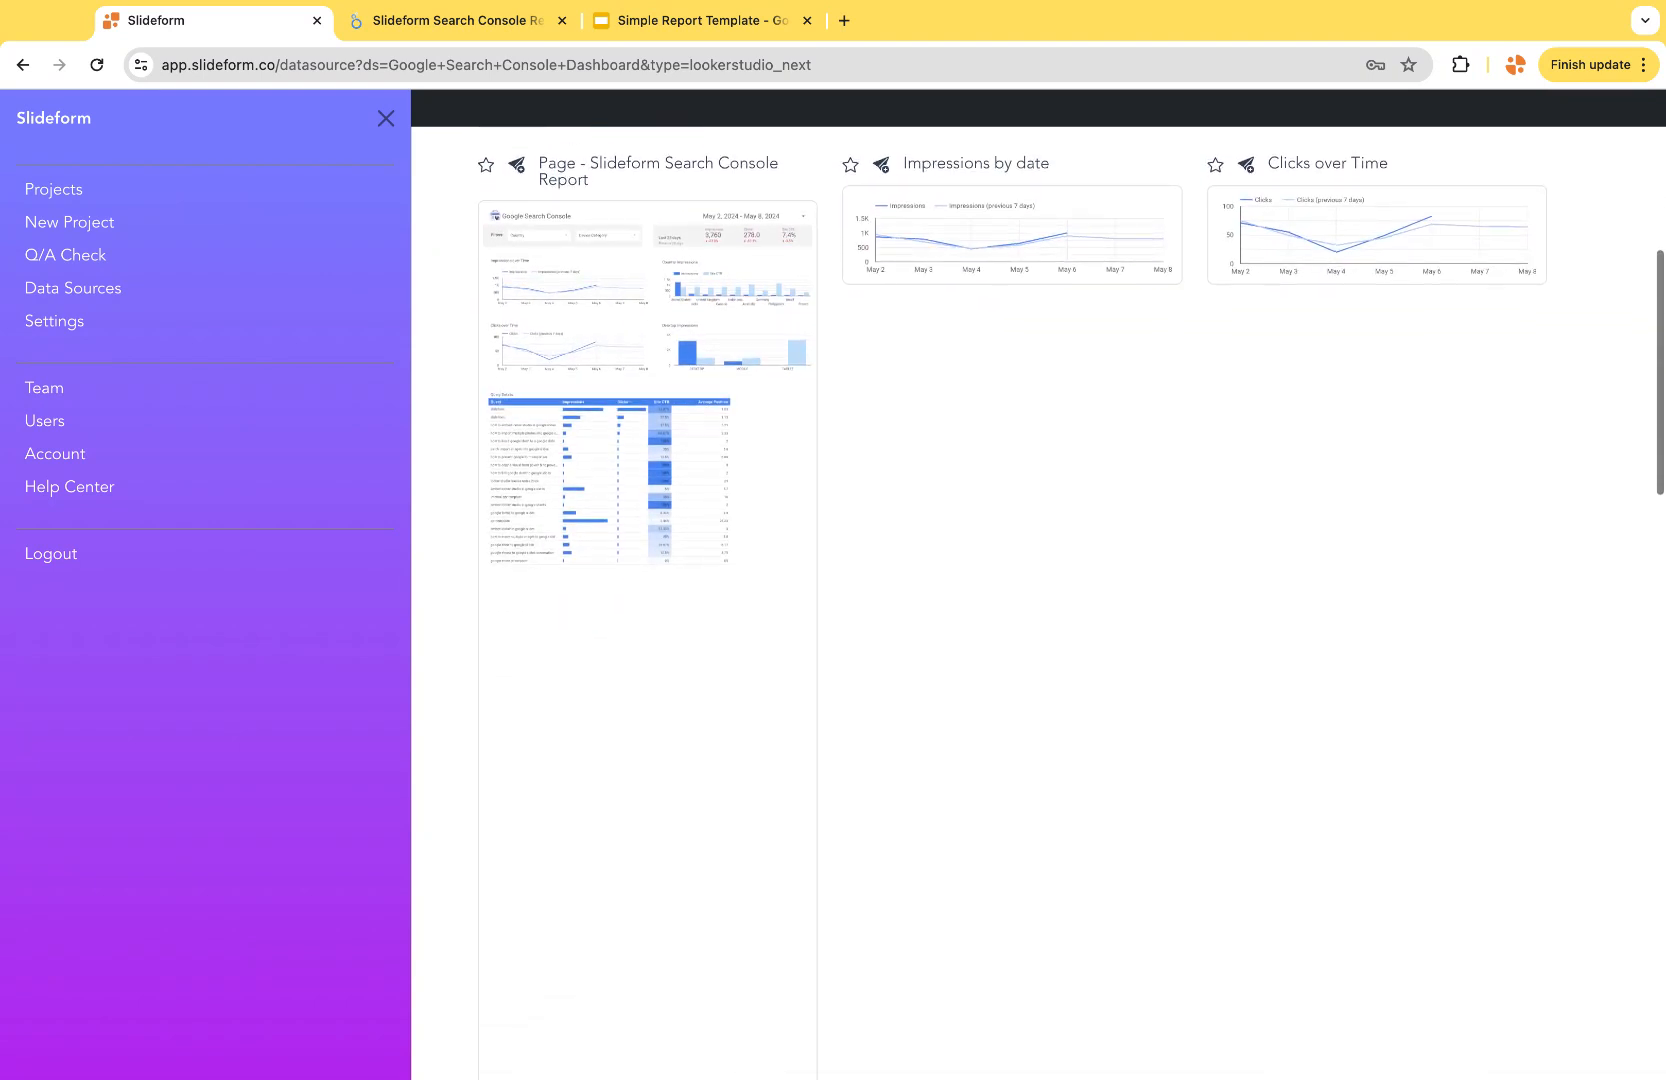
scroll(1038, 600, "down", 7)
scroll(1085, 682, "down", 4)
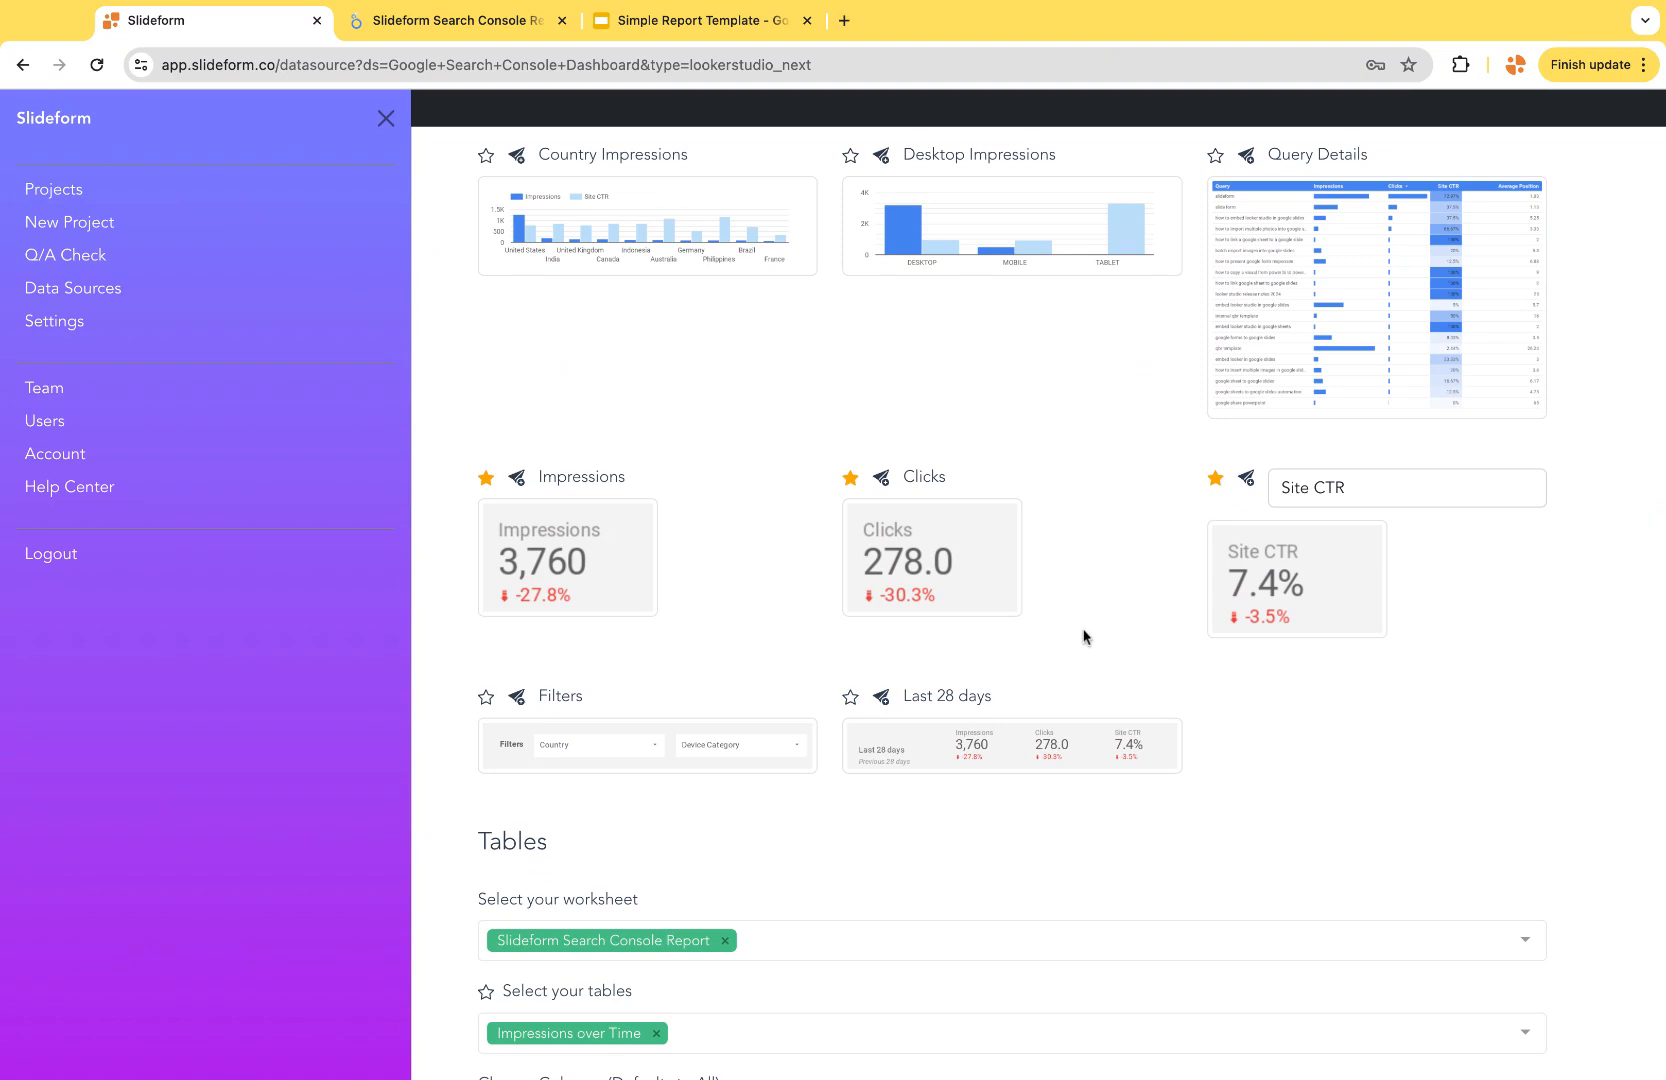
left_click(517, 480)
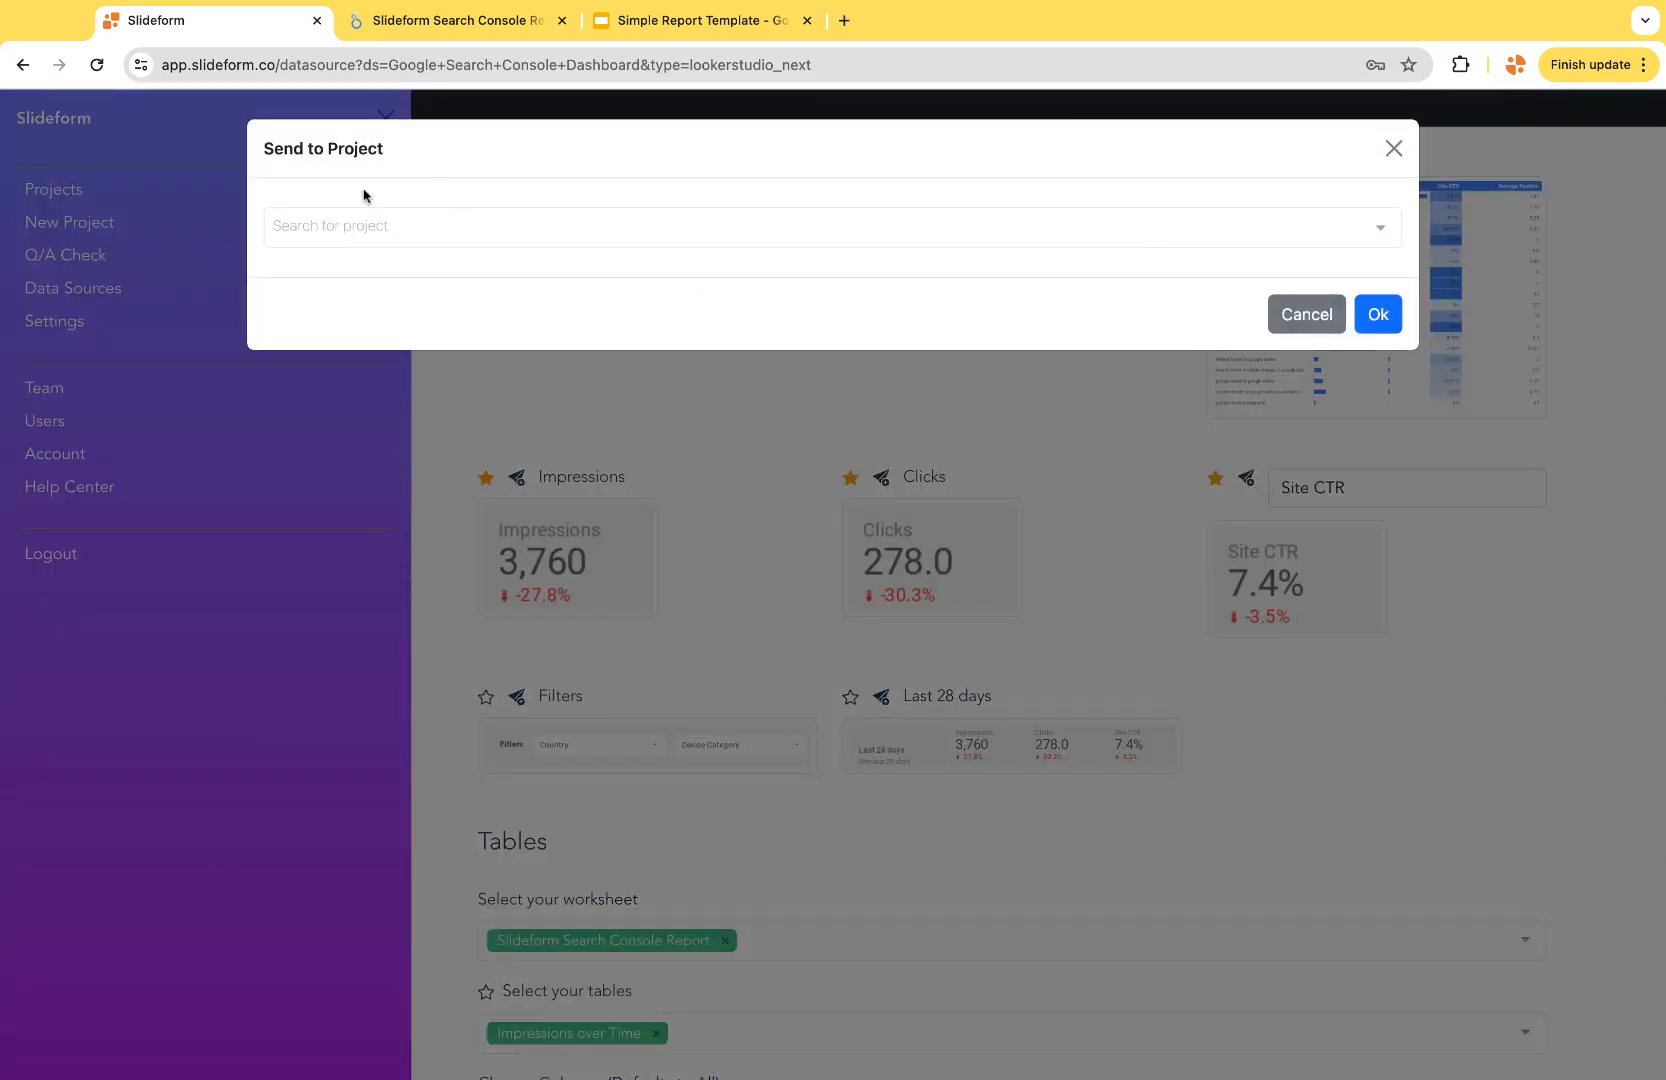
left_click(351, 229)
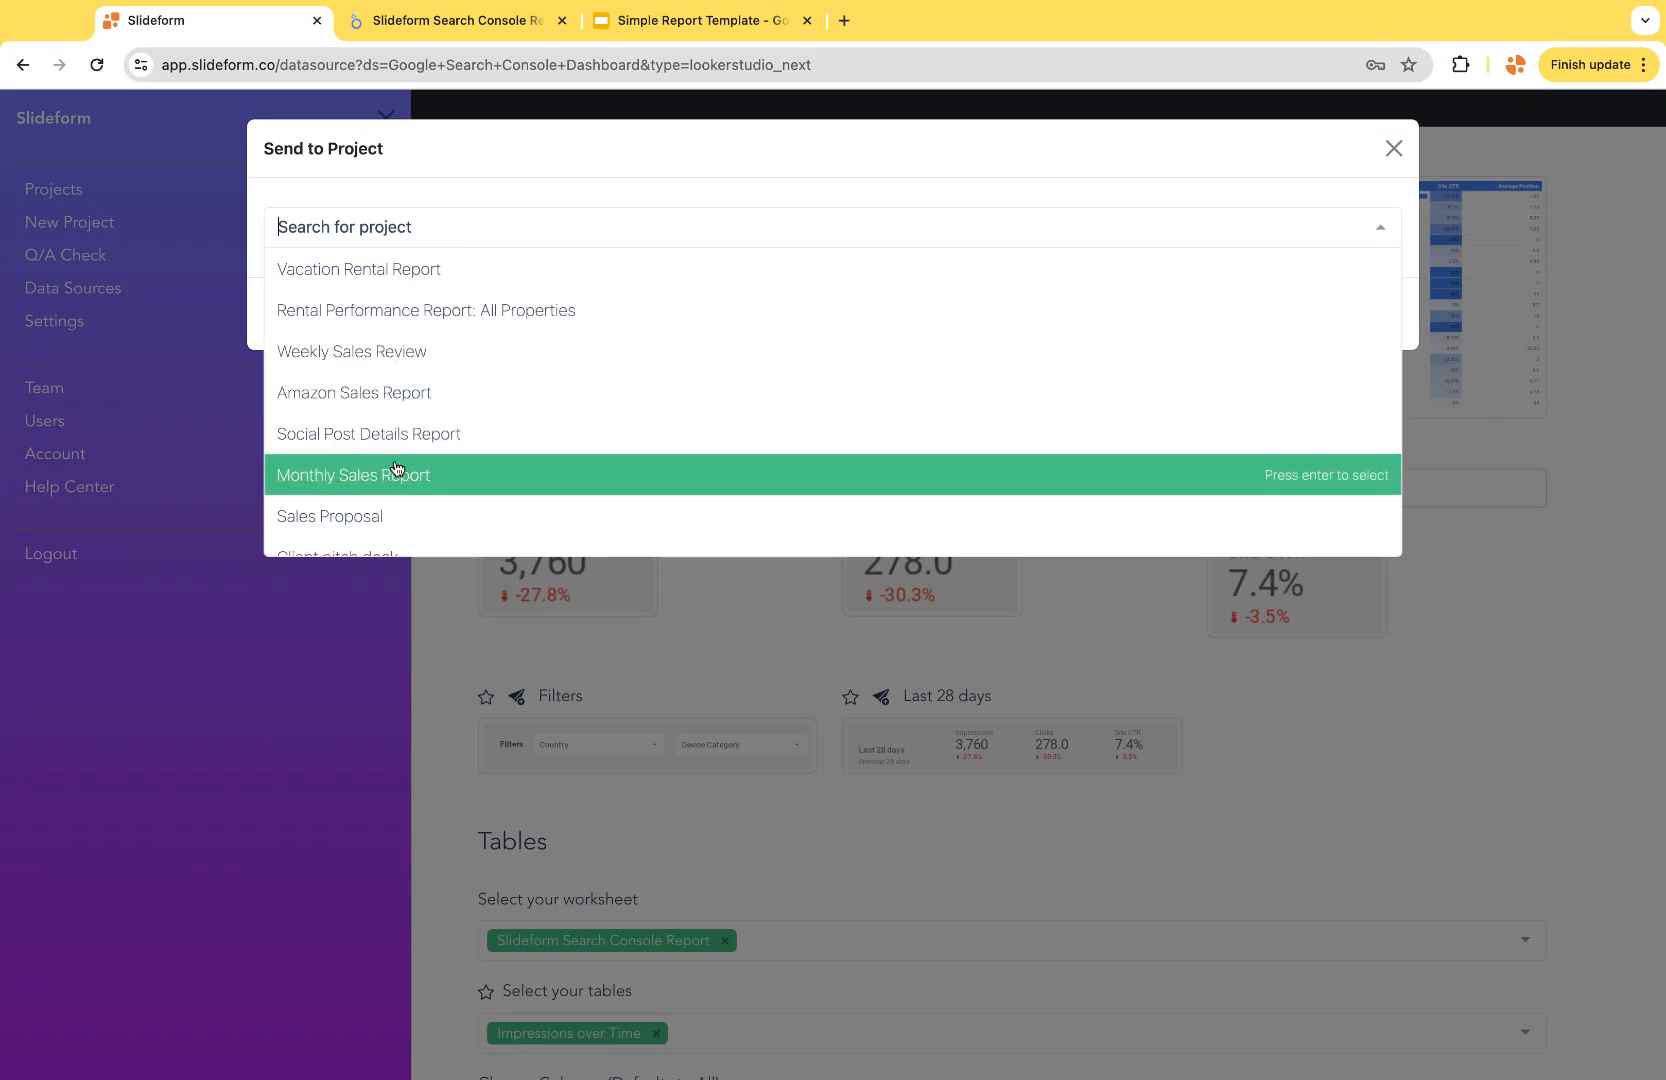
scroll(428, 395, "down", 3)
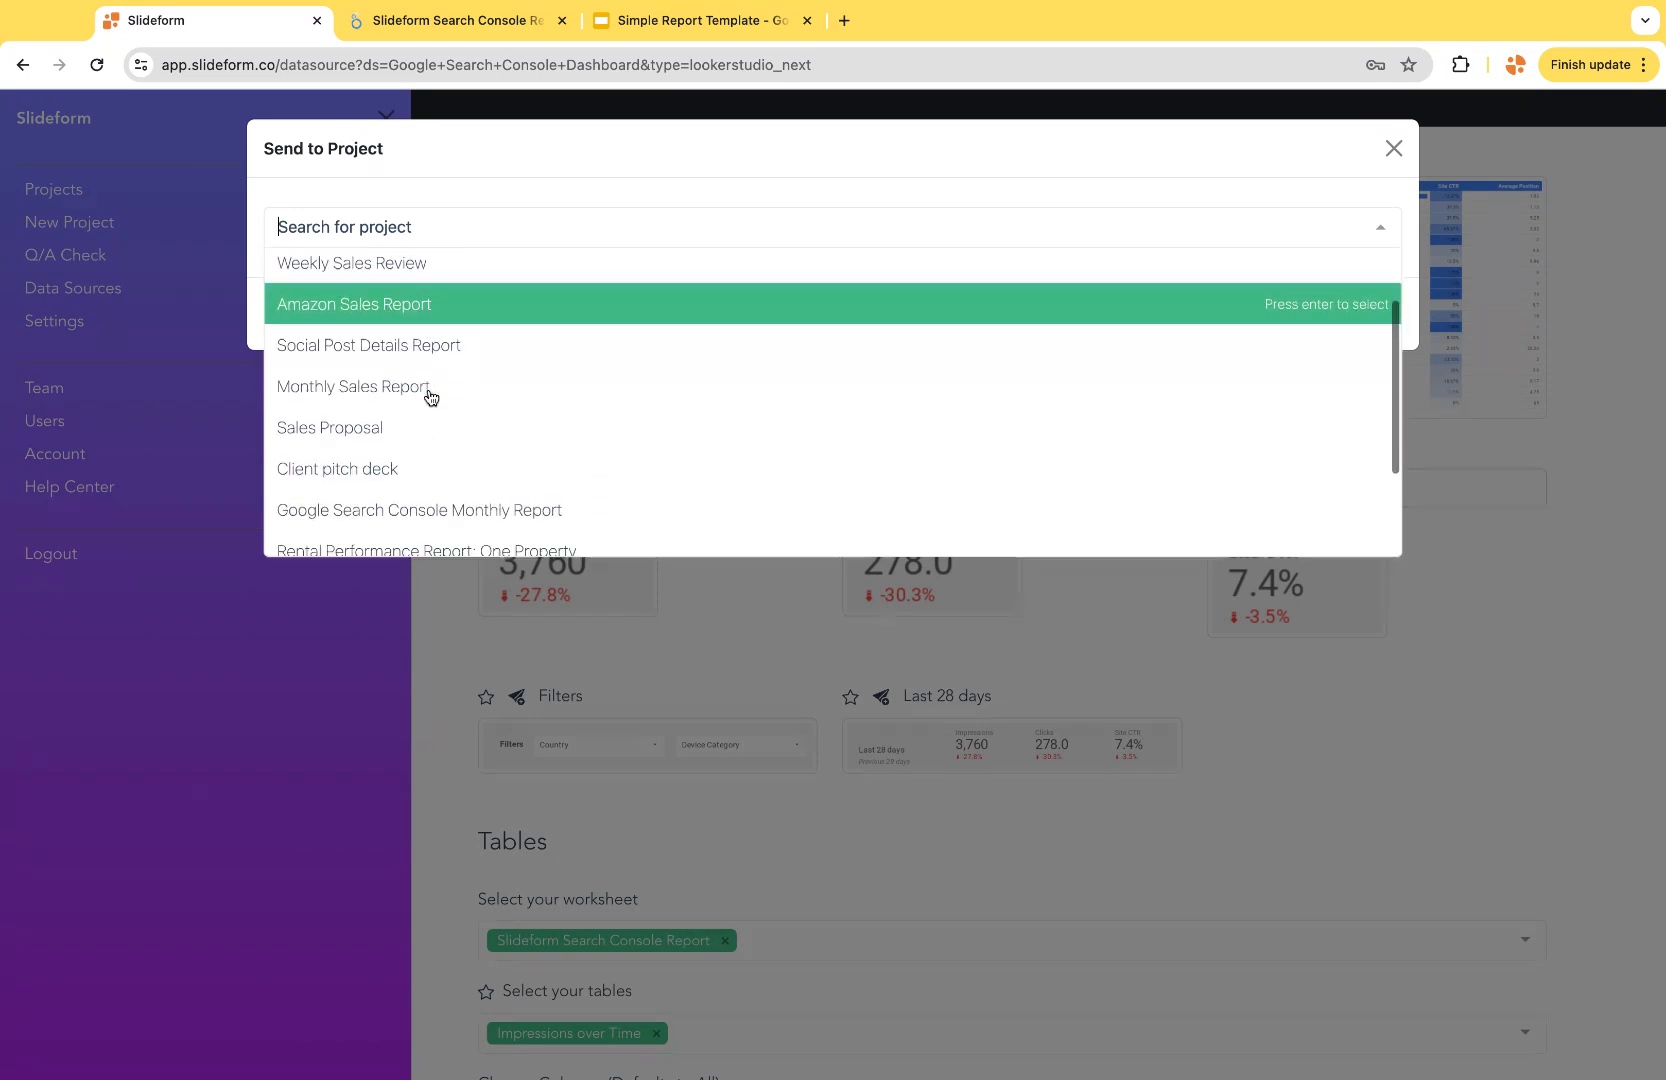
scroll(430, 397, "down", 1)
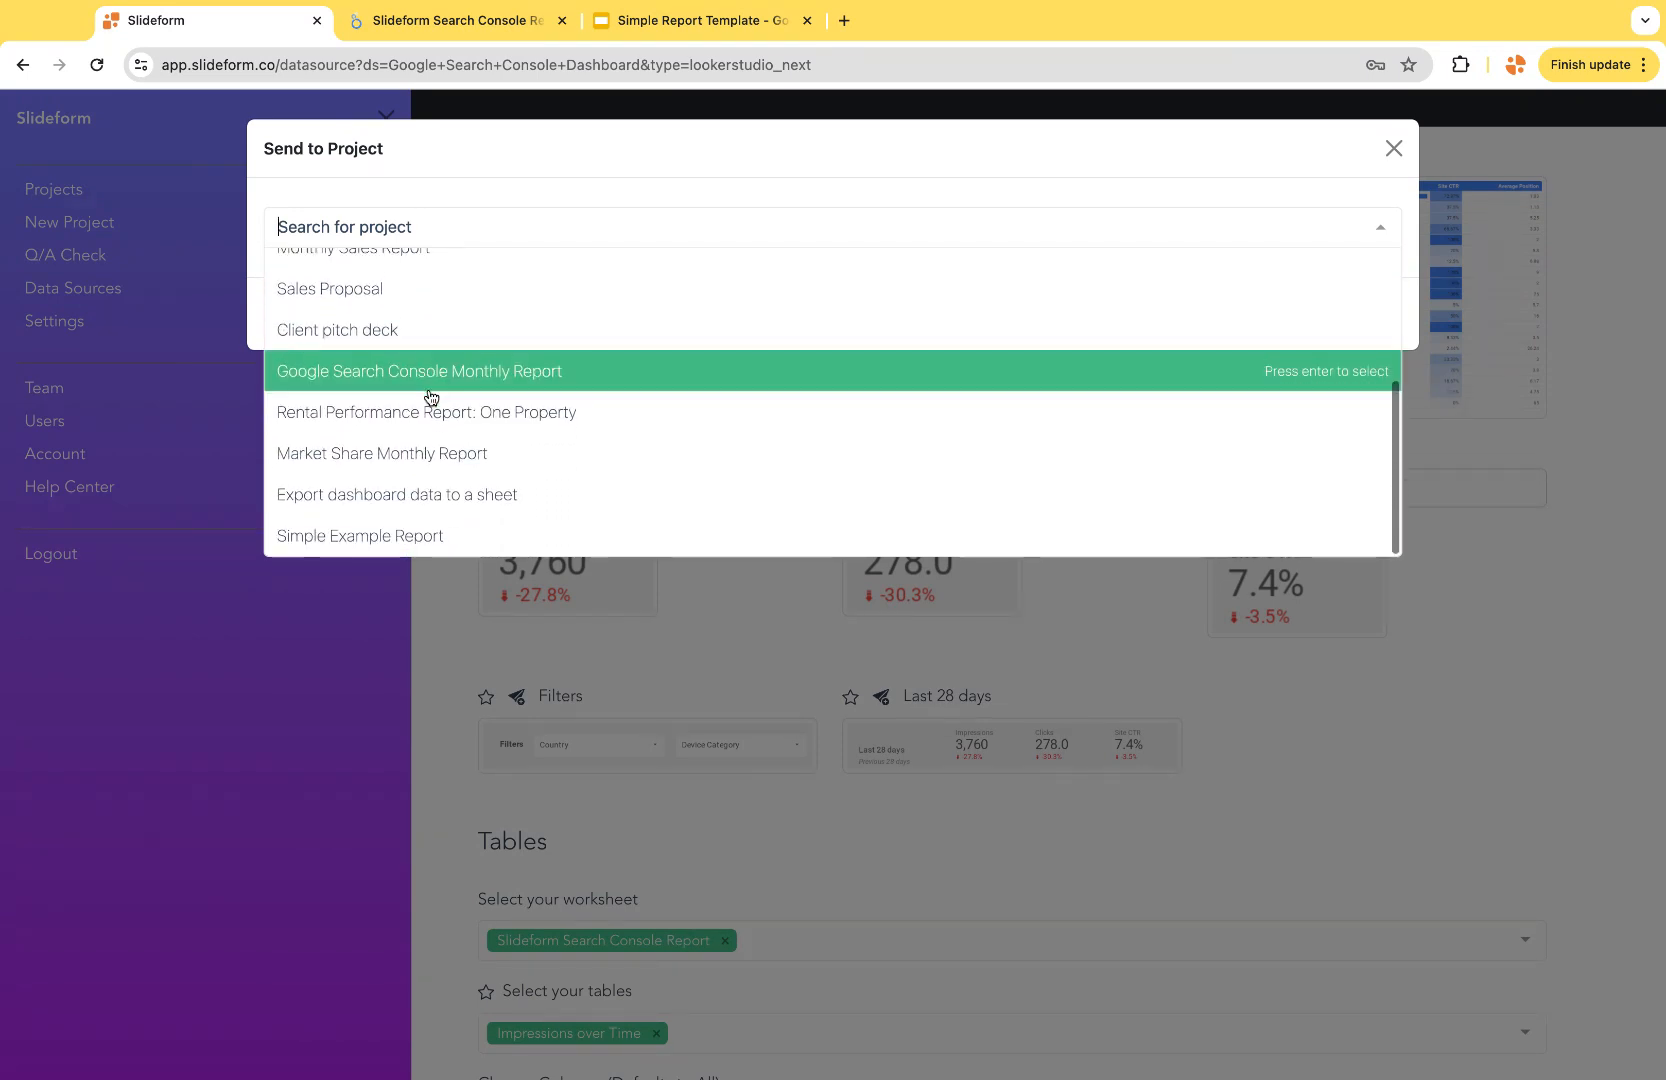
left_click(409, 533)
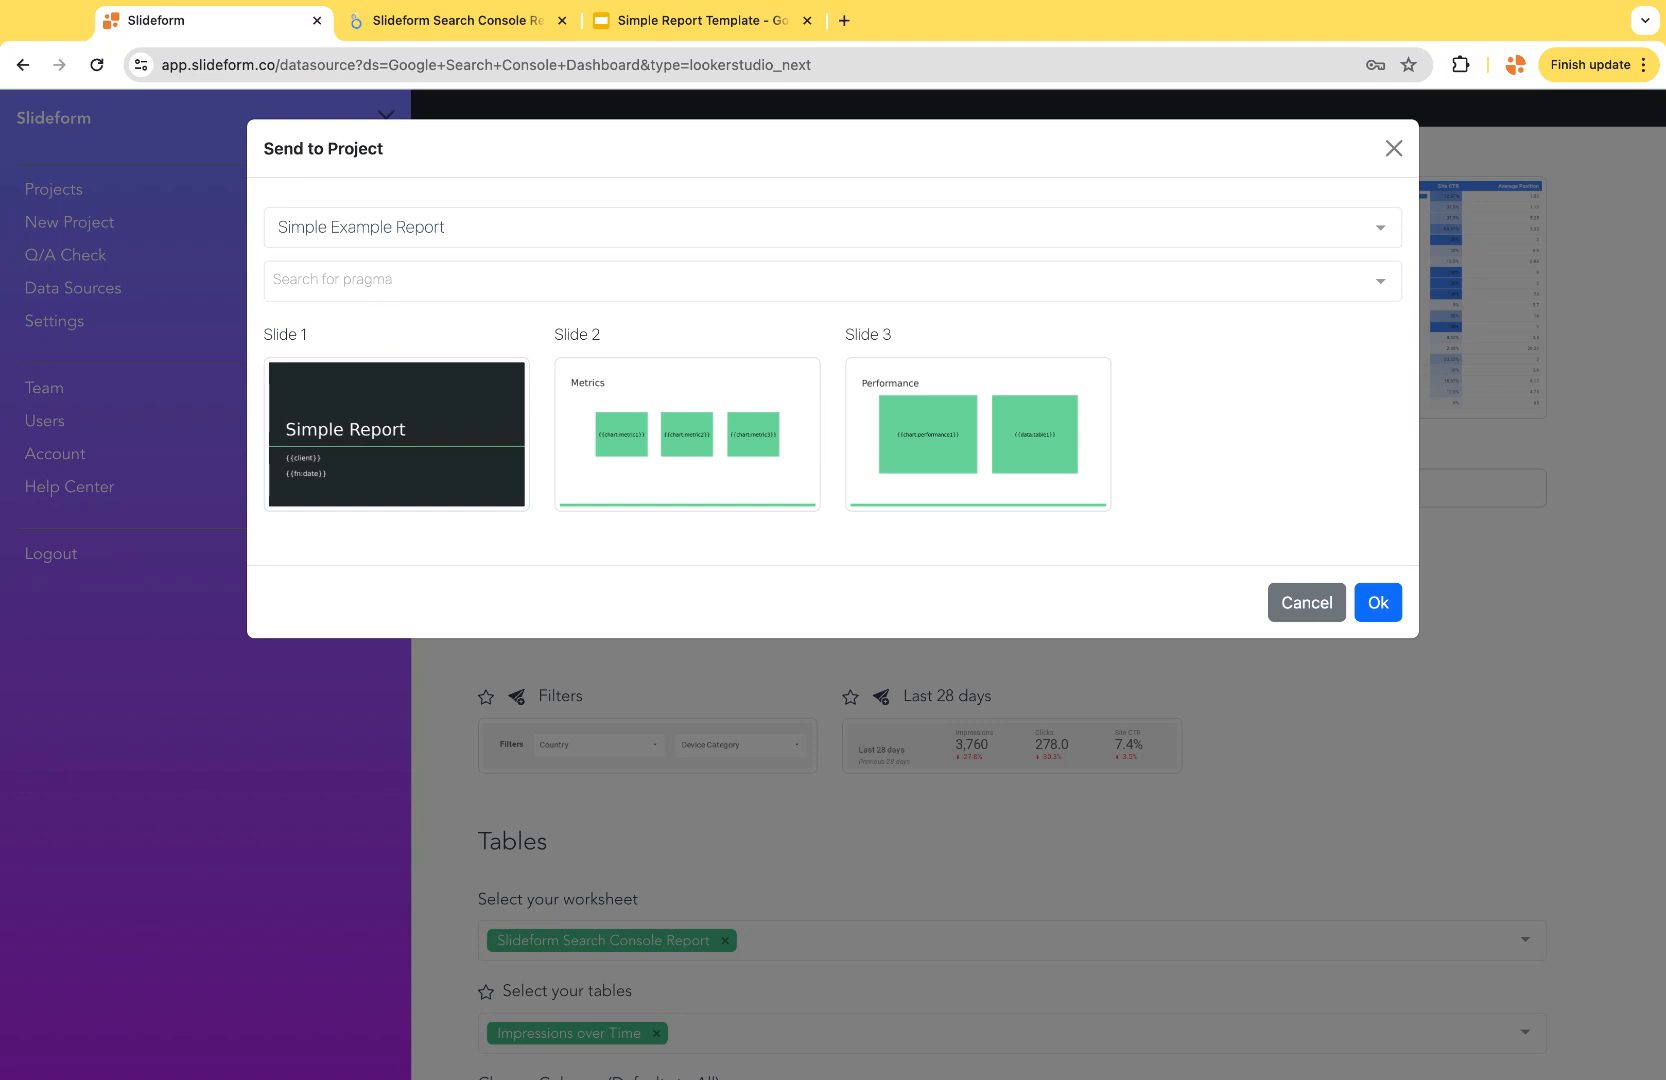
left_click(400, 280)
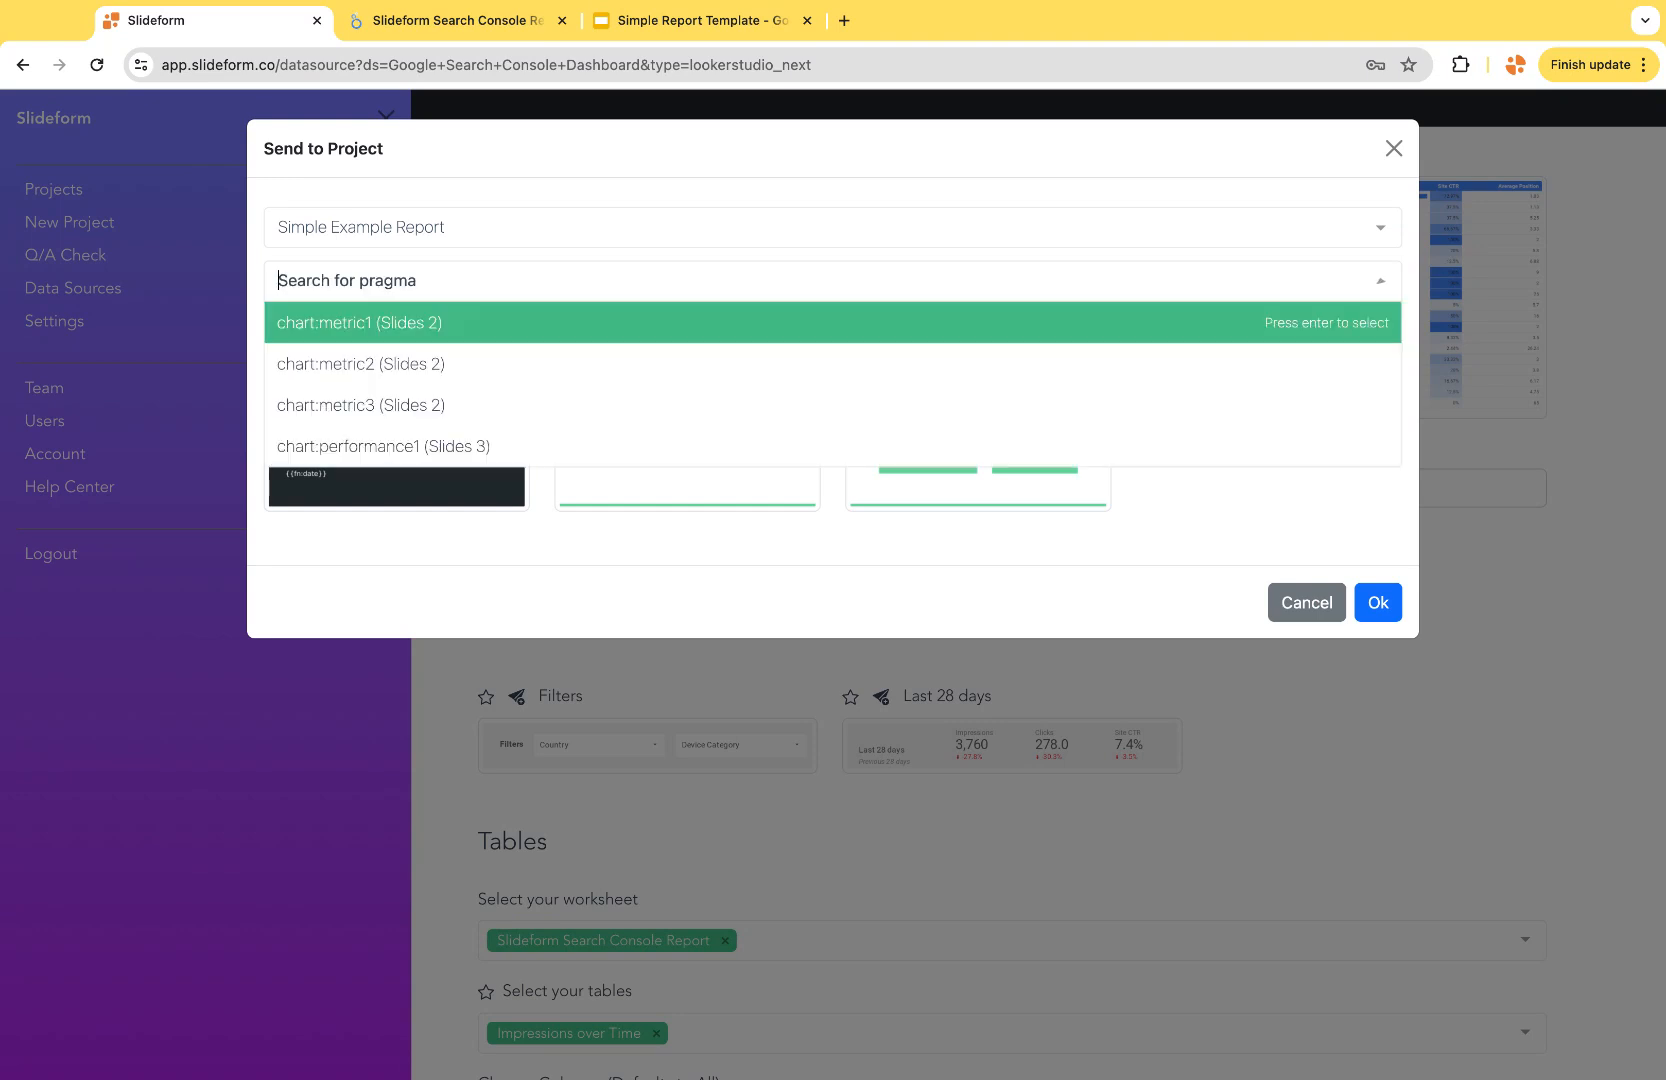
left_click(352, 323)
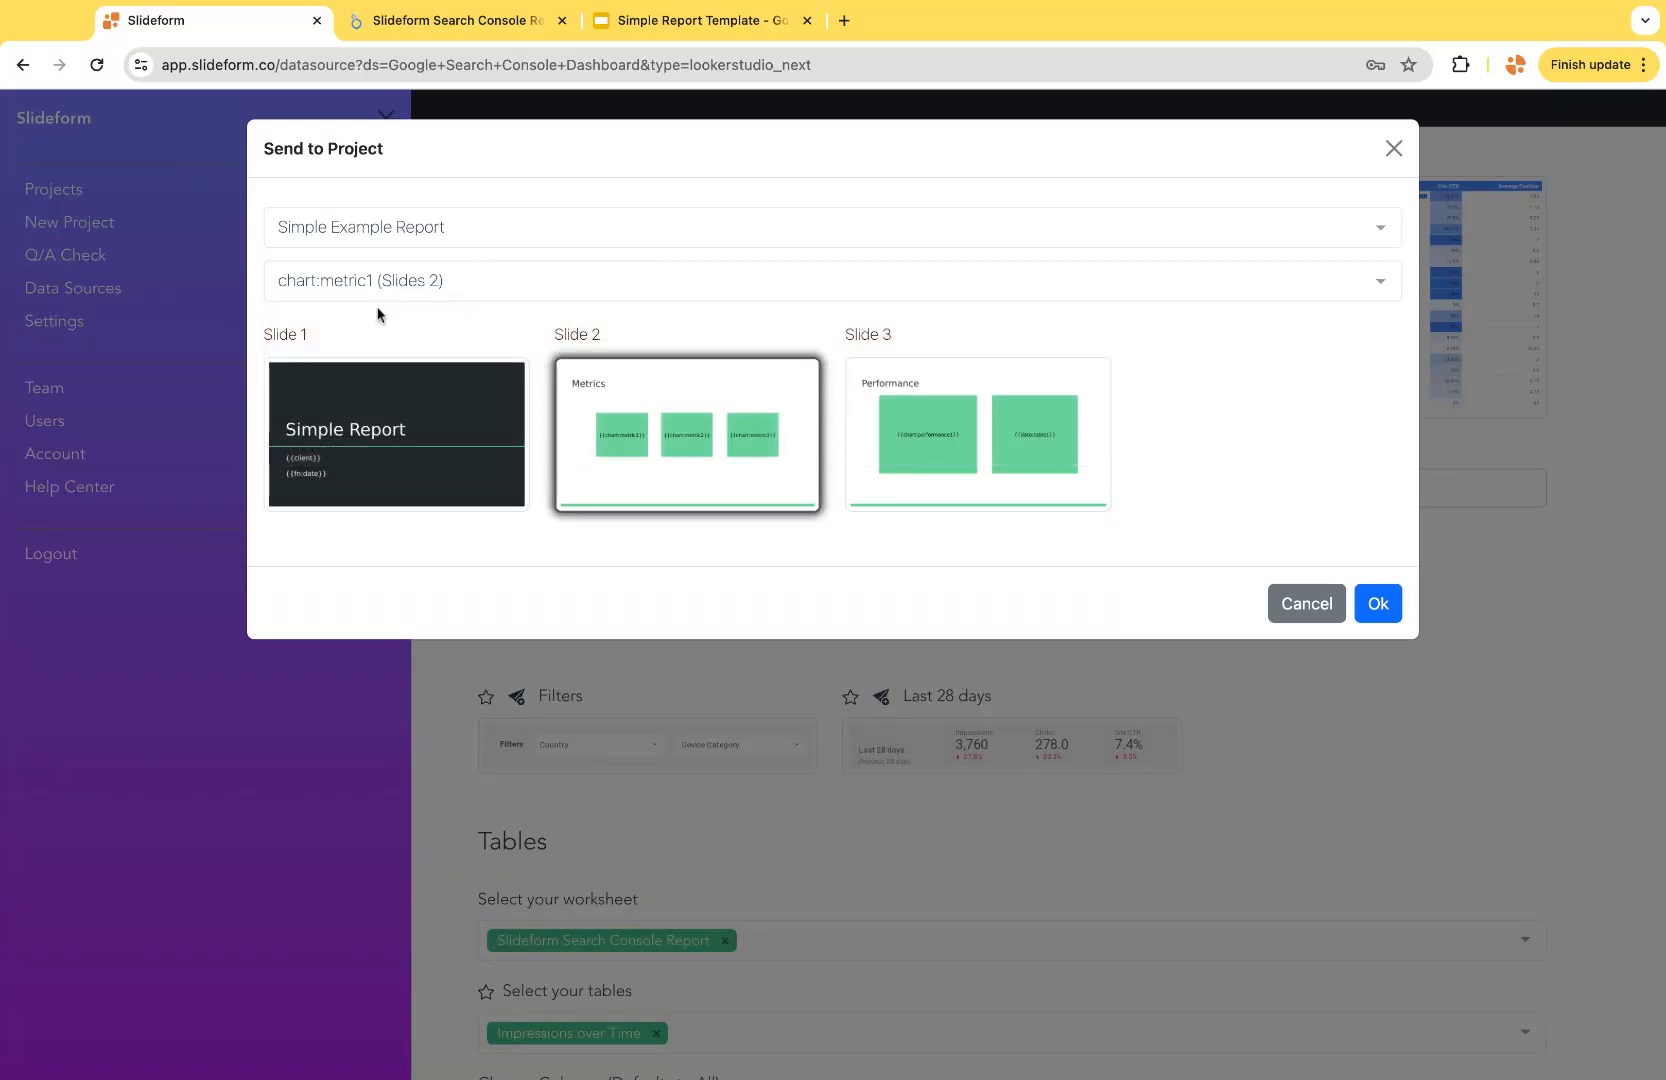
left_click(1378, 604)
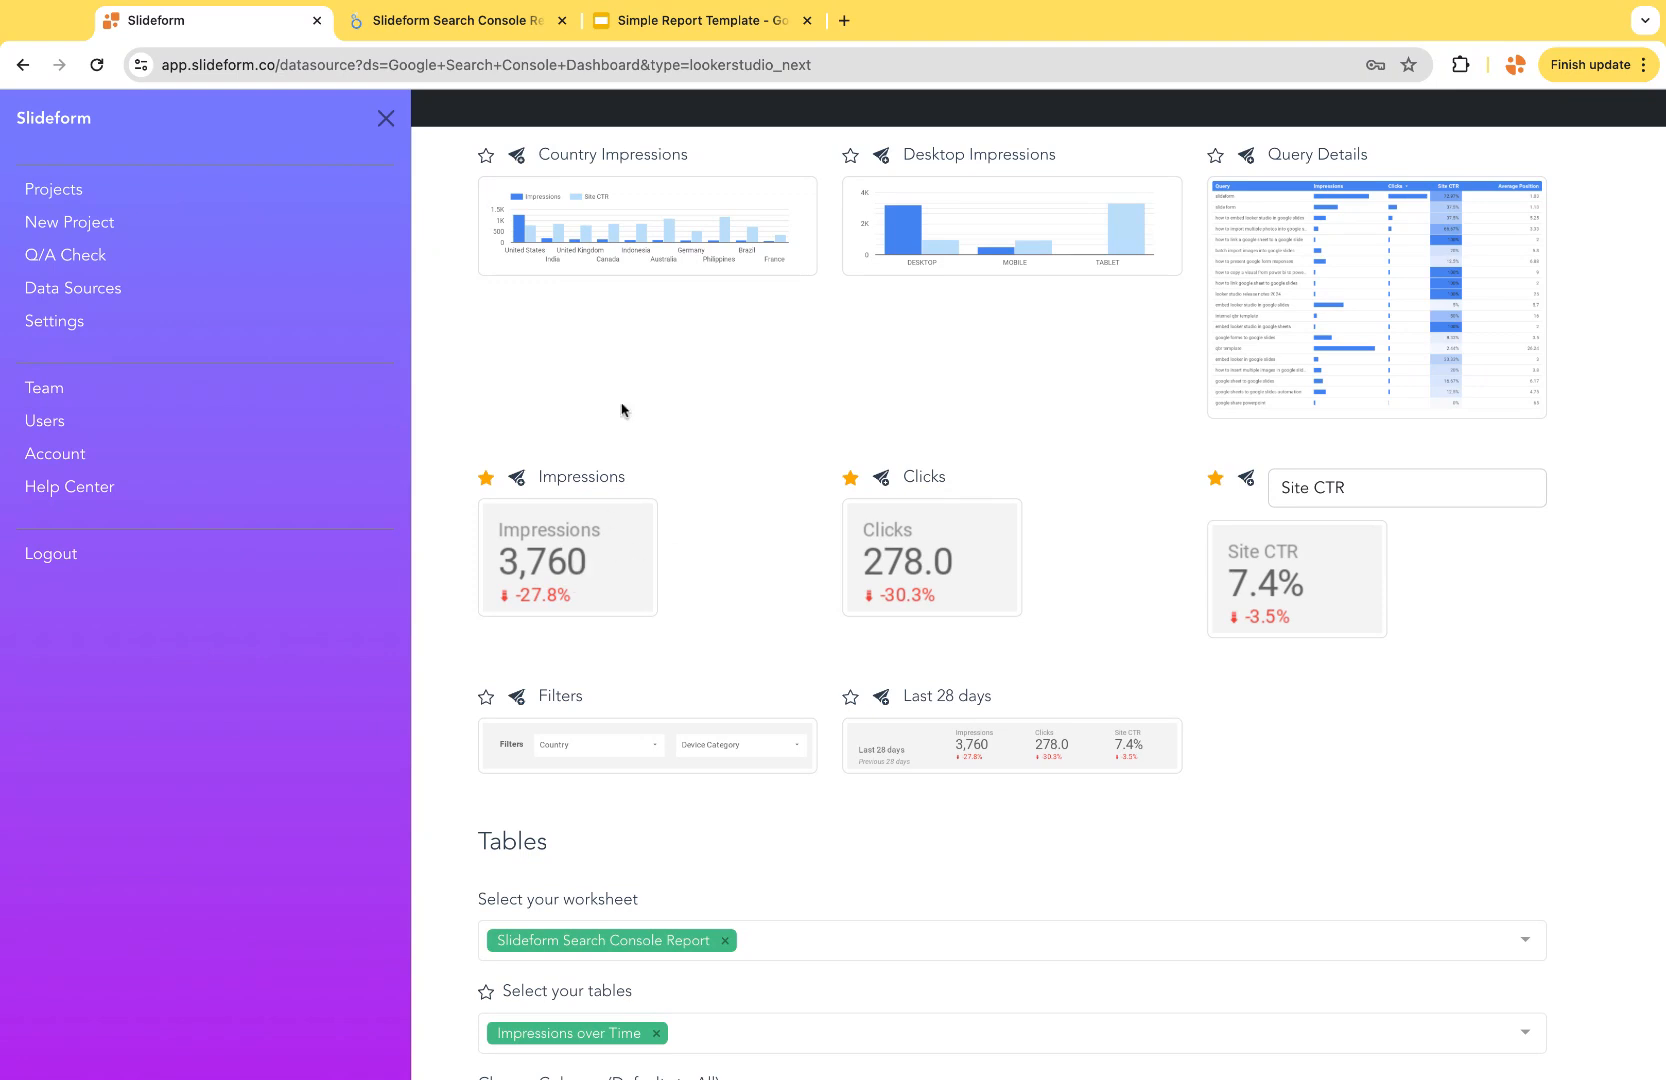
Step: Return to the Charts settings and the first chart previews of the data source
scroll(434, 408, "up", 10)
scroll(434, 408, "up", 2)
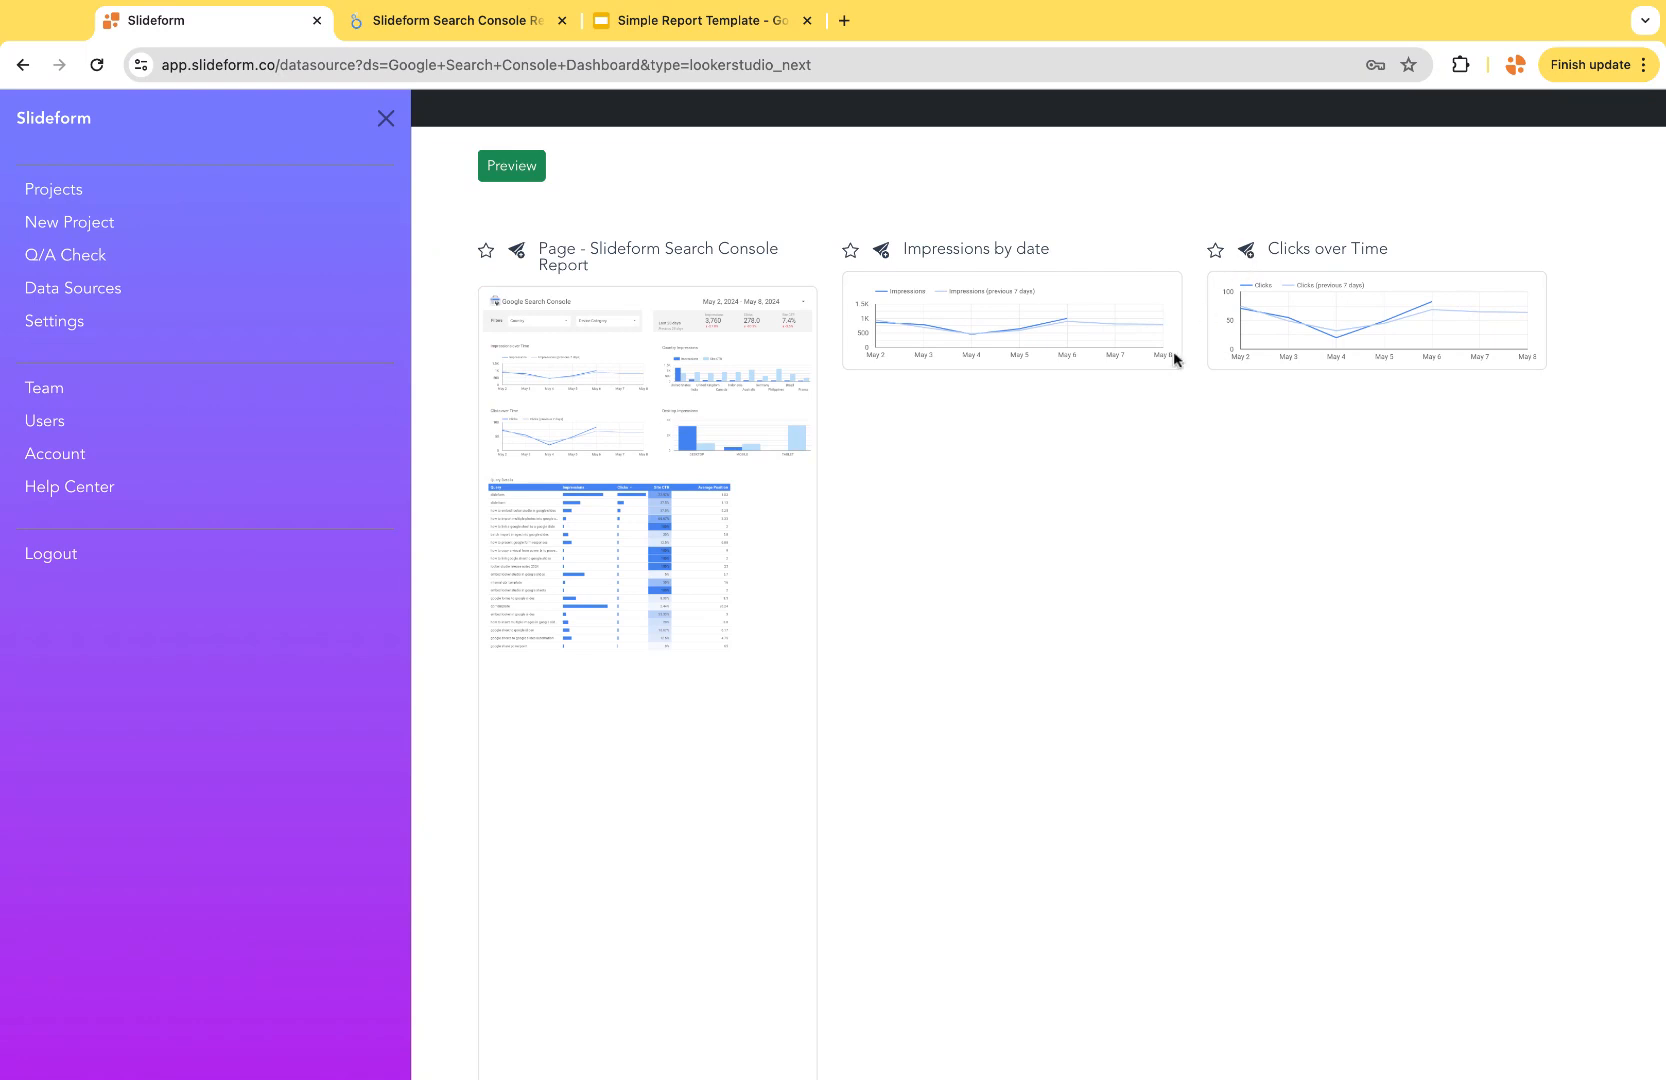
scroll(985, 547, "up", 3)
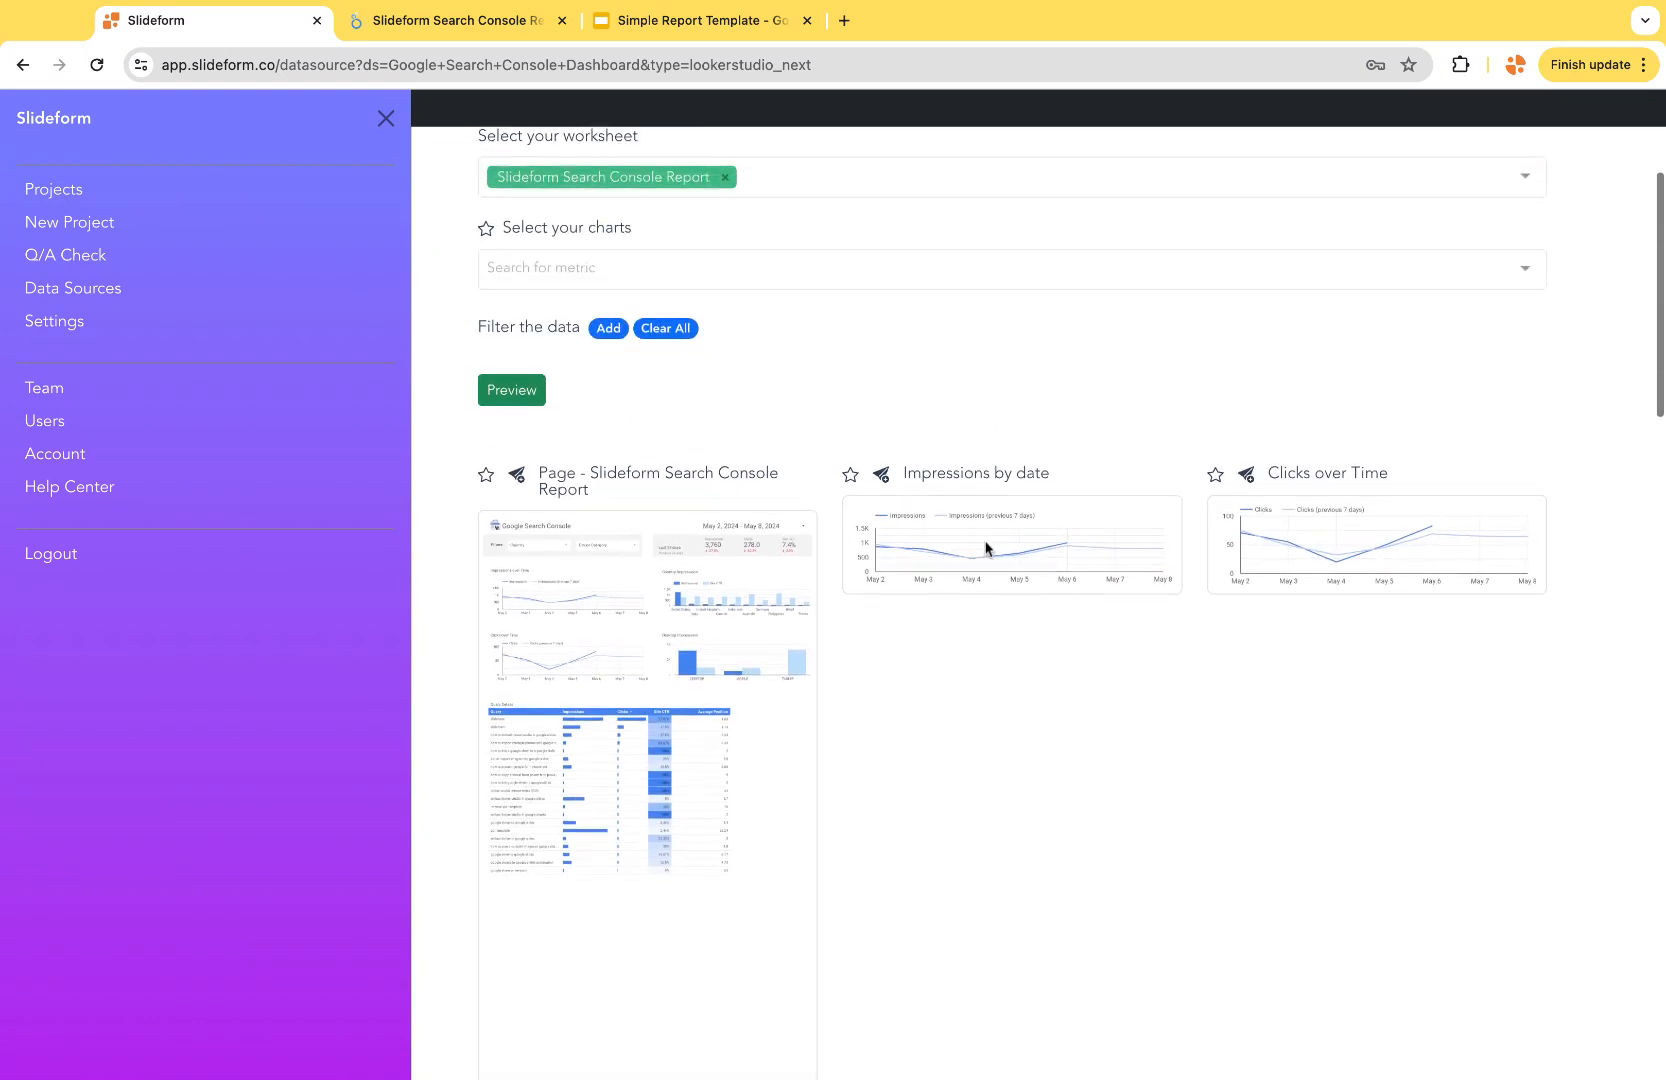
scroll(985, 547, "up", 2)
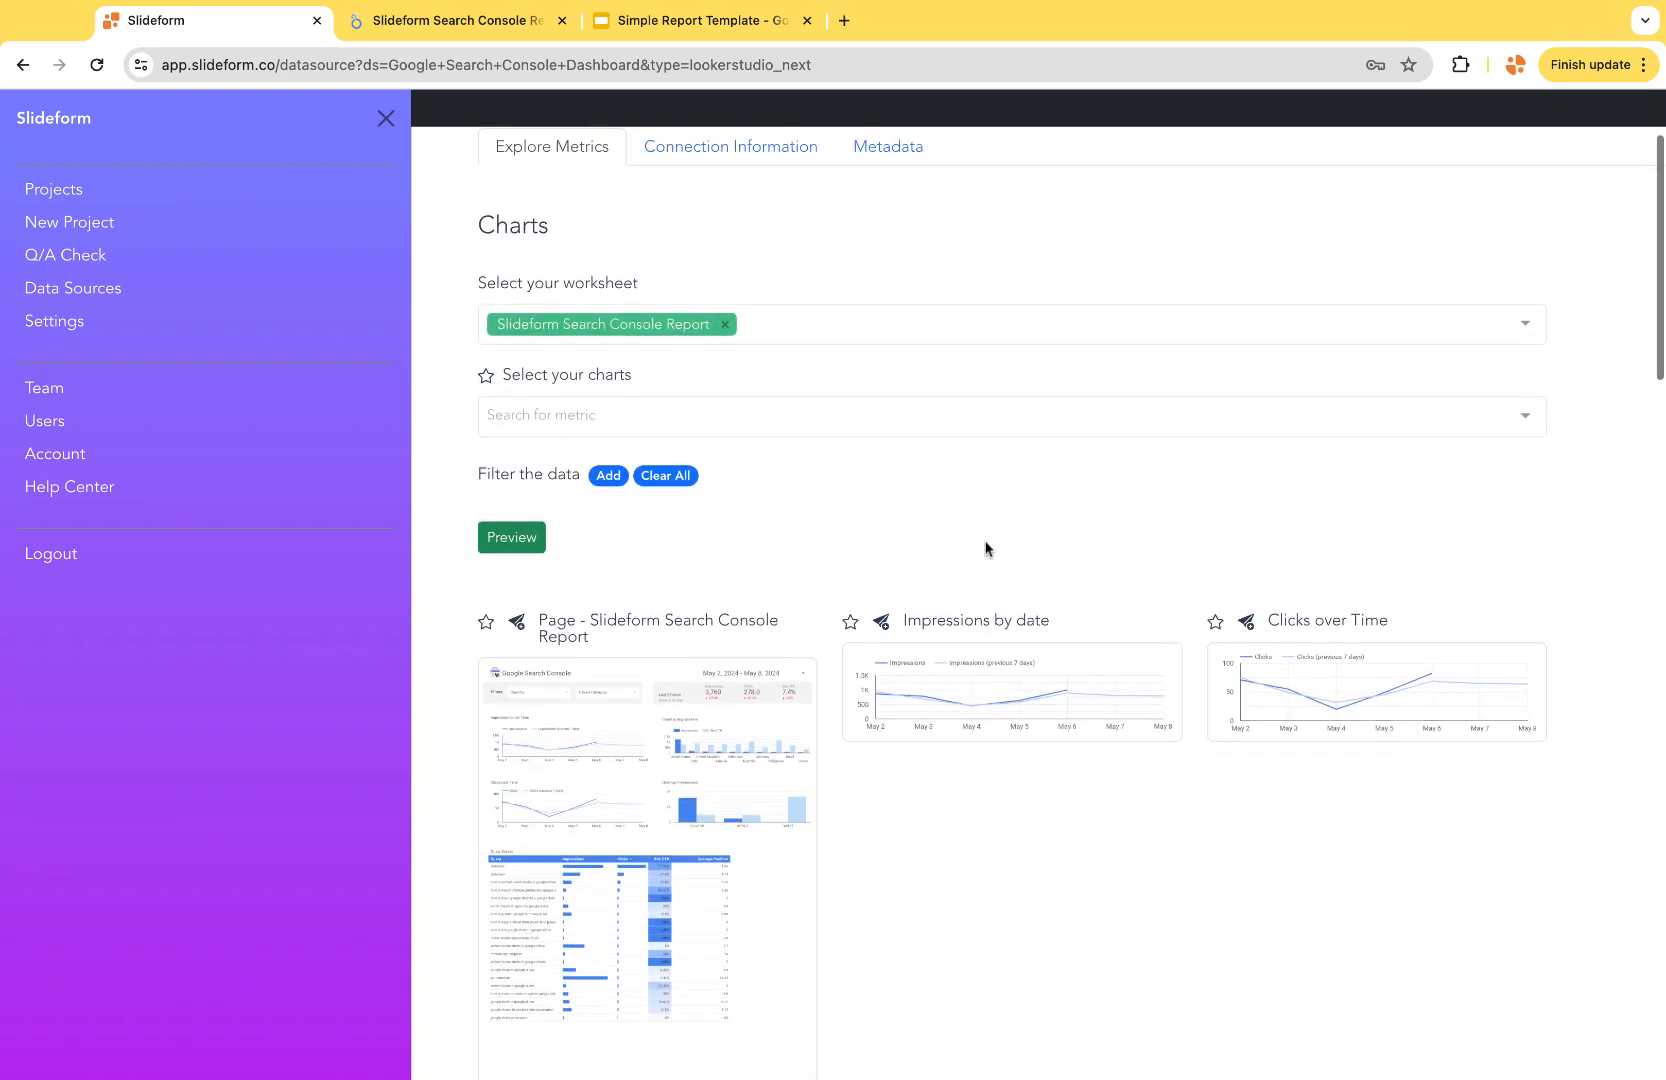
Step: Open the data configuration of the Simple Example Report project from the list of all projects
left_click(55, 192)
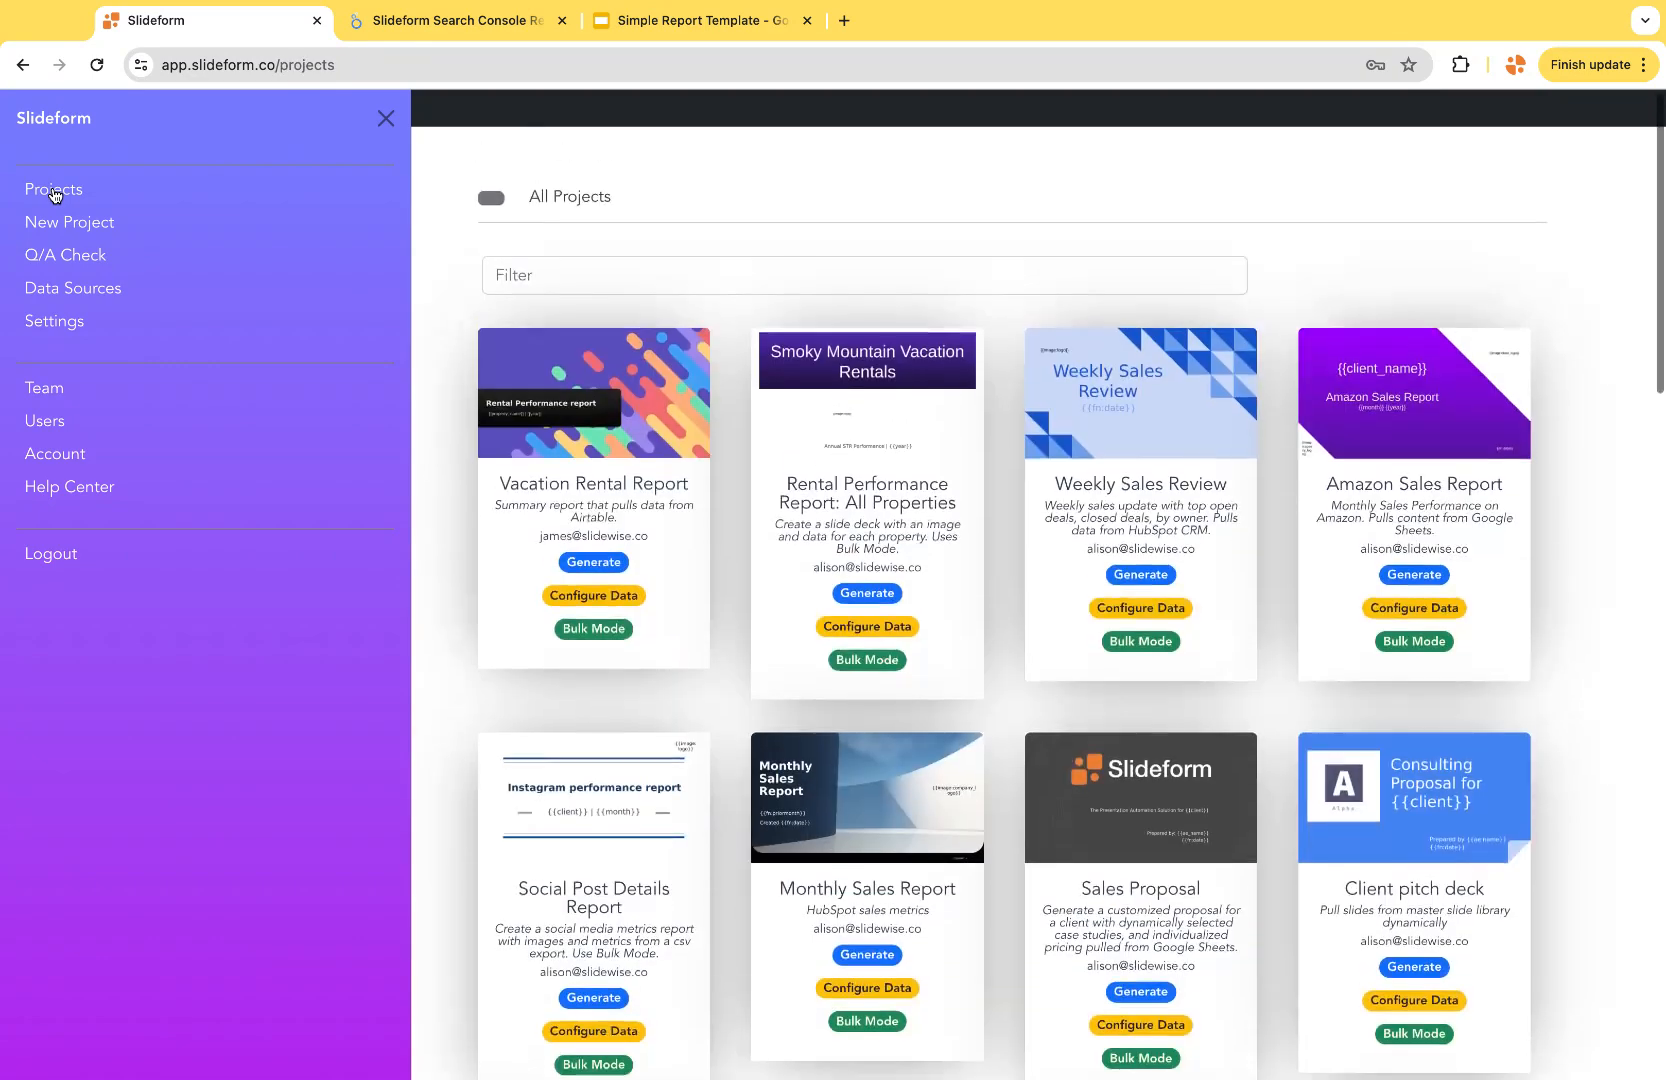
scroll(433, 609, "down", 10)
scroll(434, 600, "down", 5)
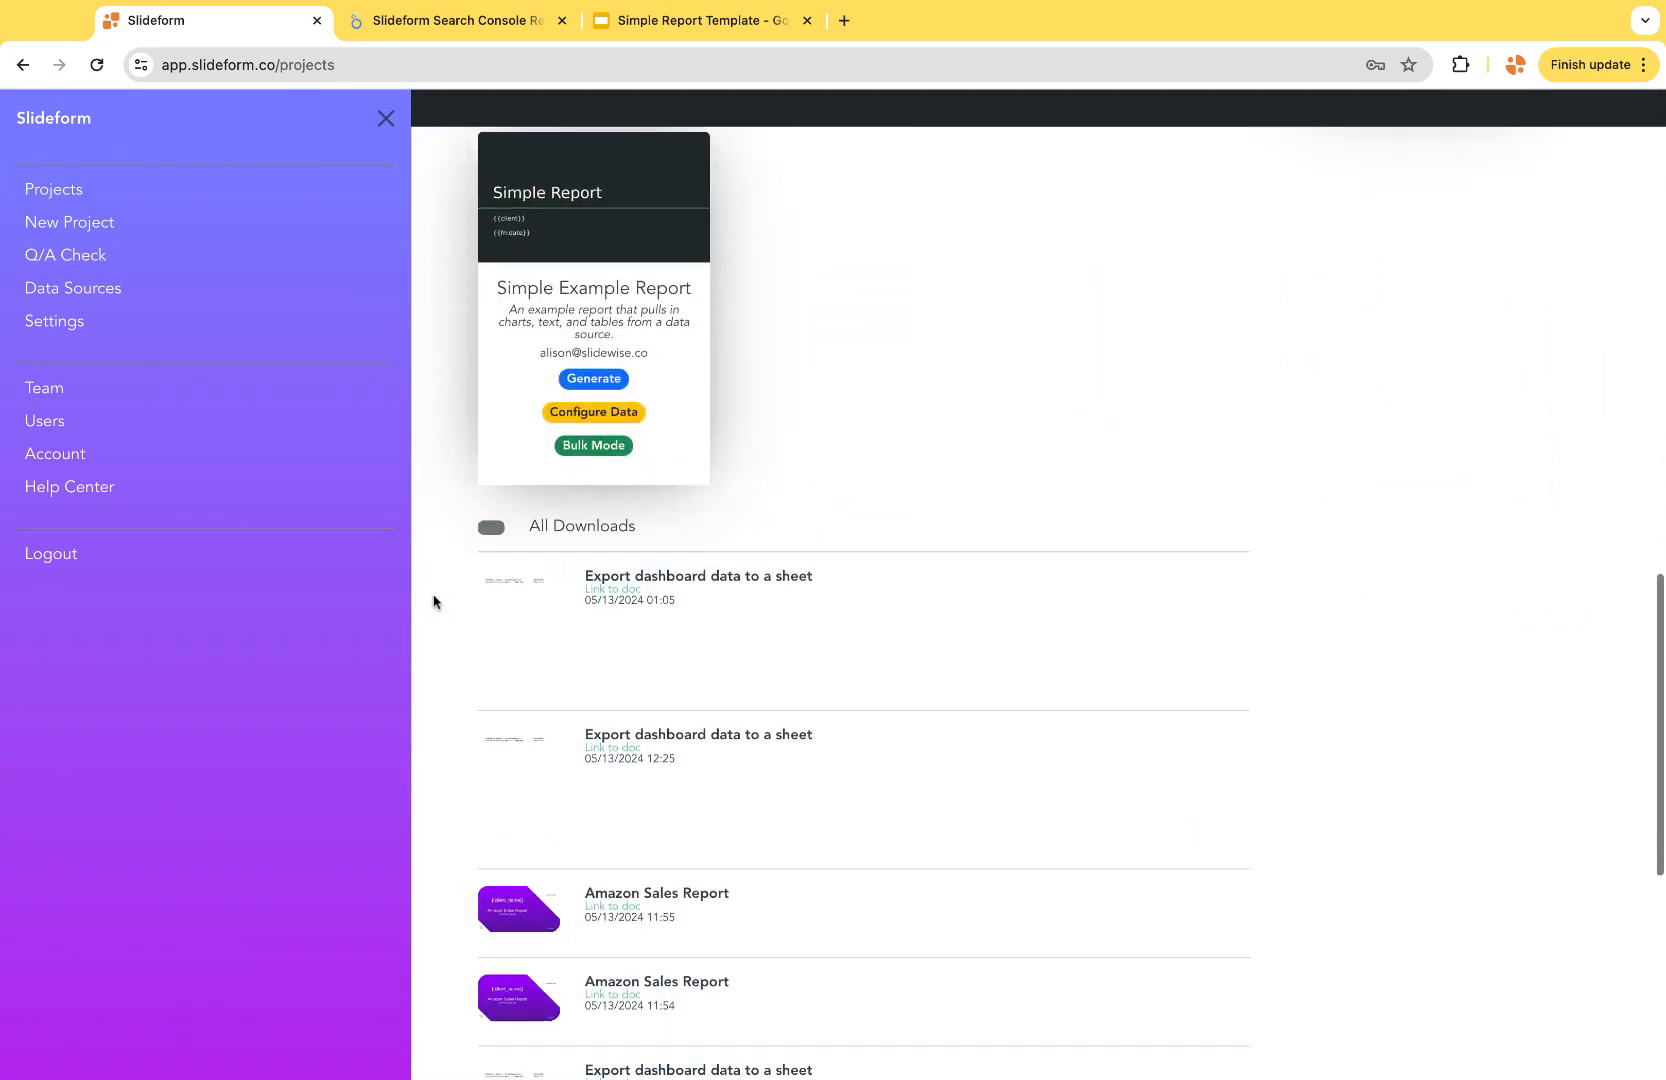
scroll(838, 408, "up", 1)
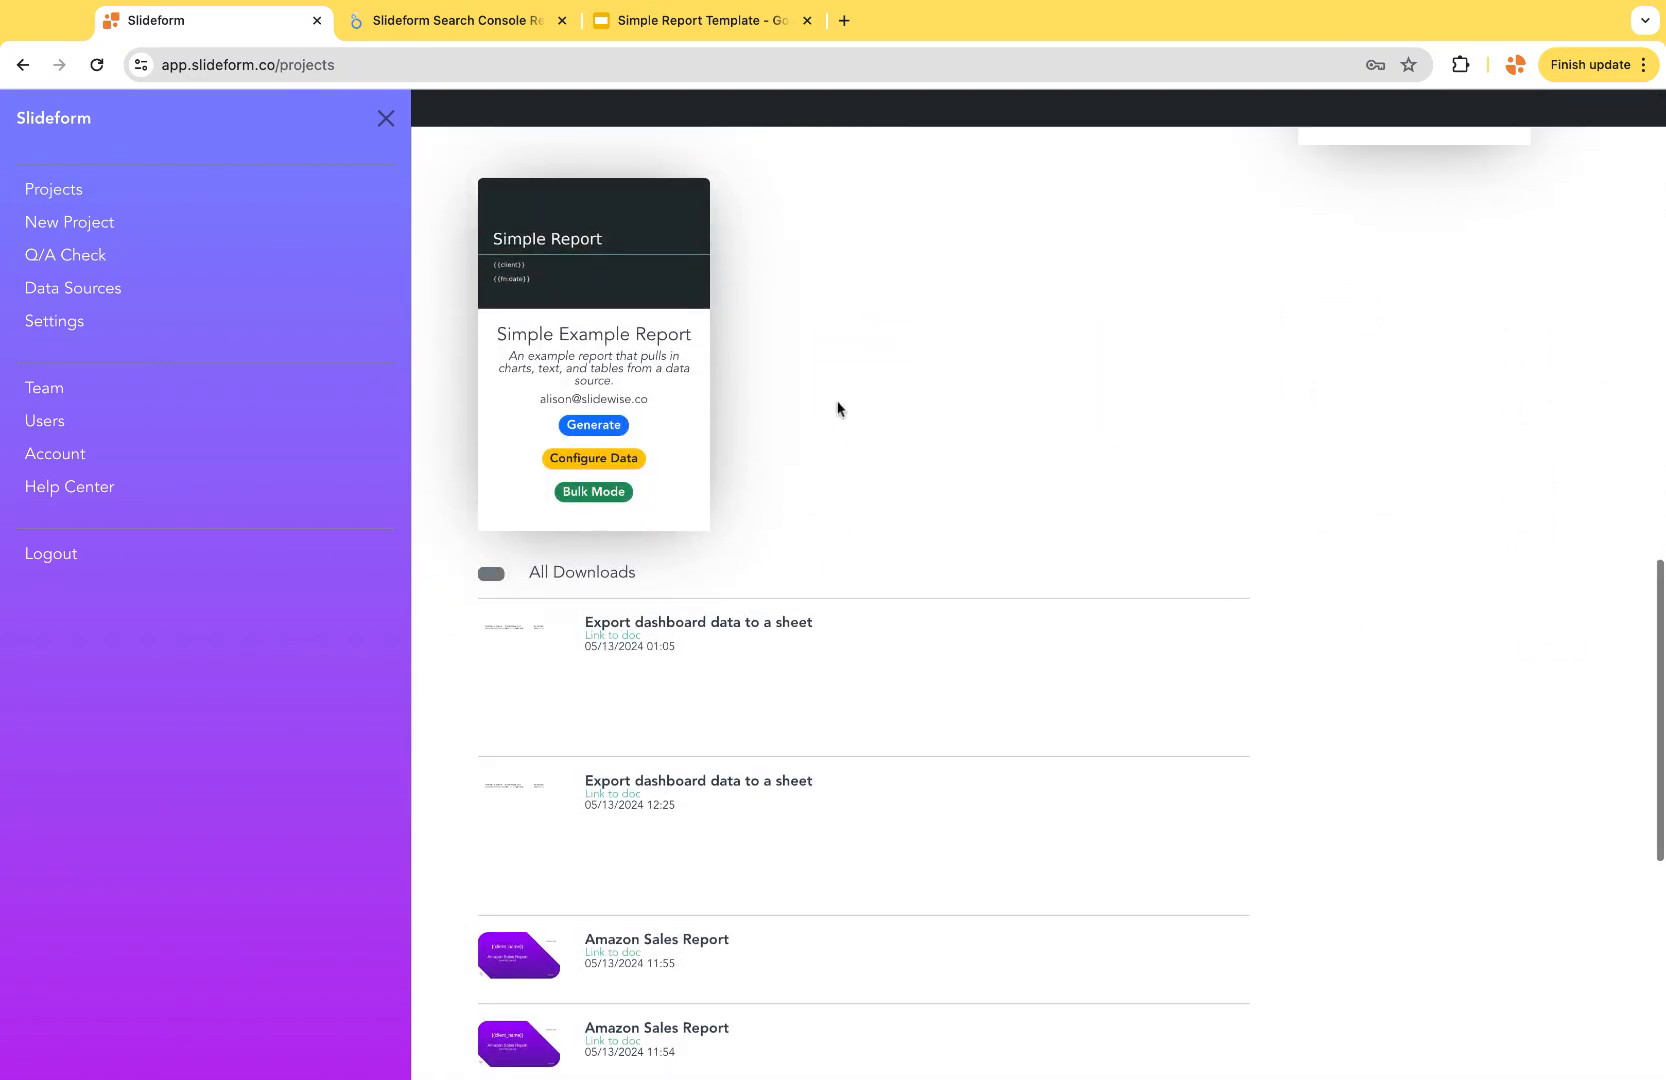
left_click(611, 458)
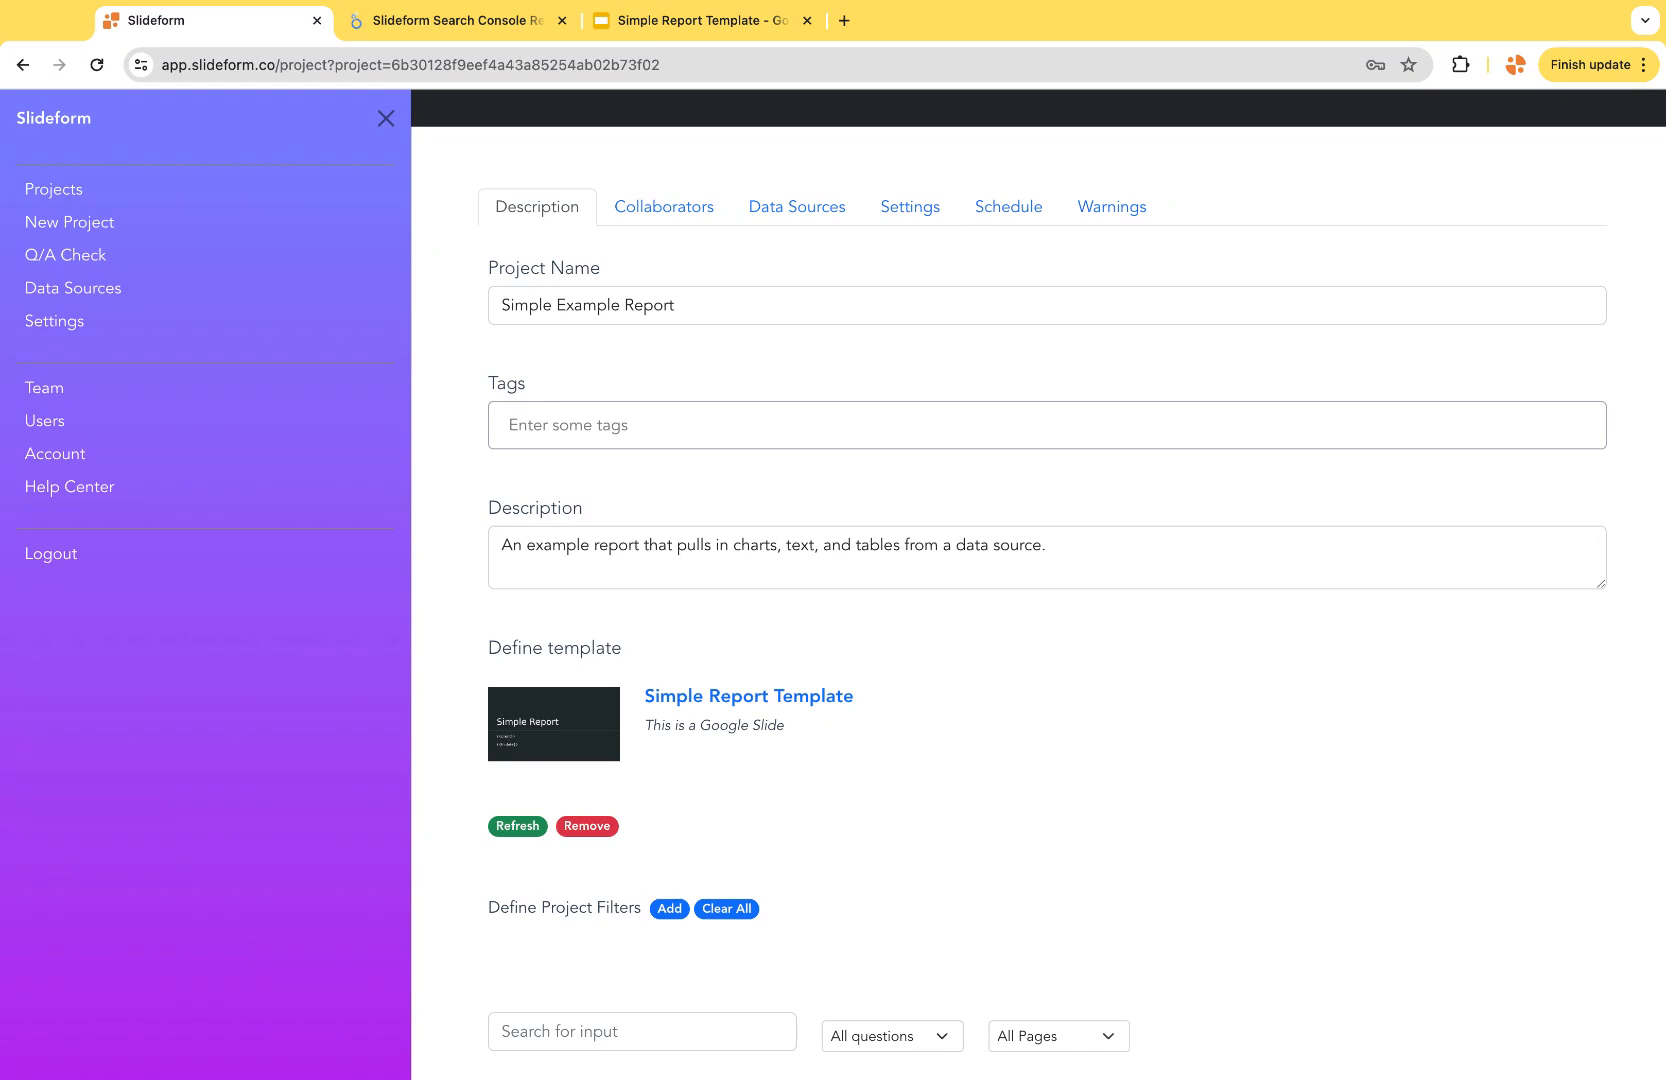
Step: Try presetting the client placeholder on page 1 with the typed value Campbells, and clear the preset again
scroll(665, 330, "down", 4)
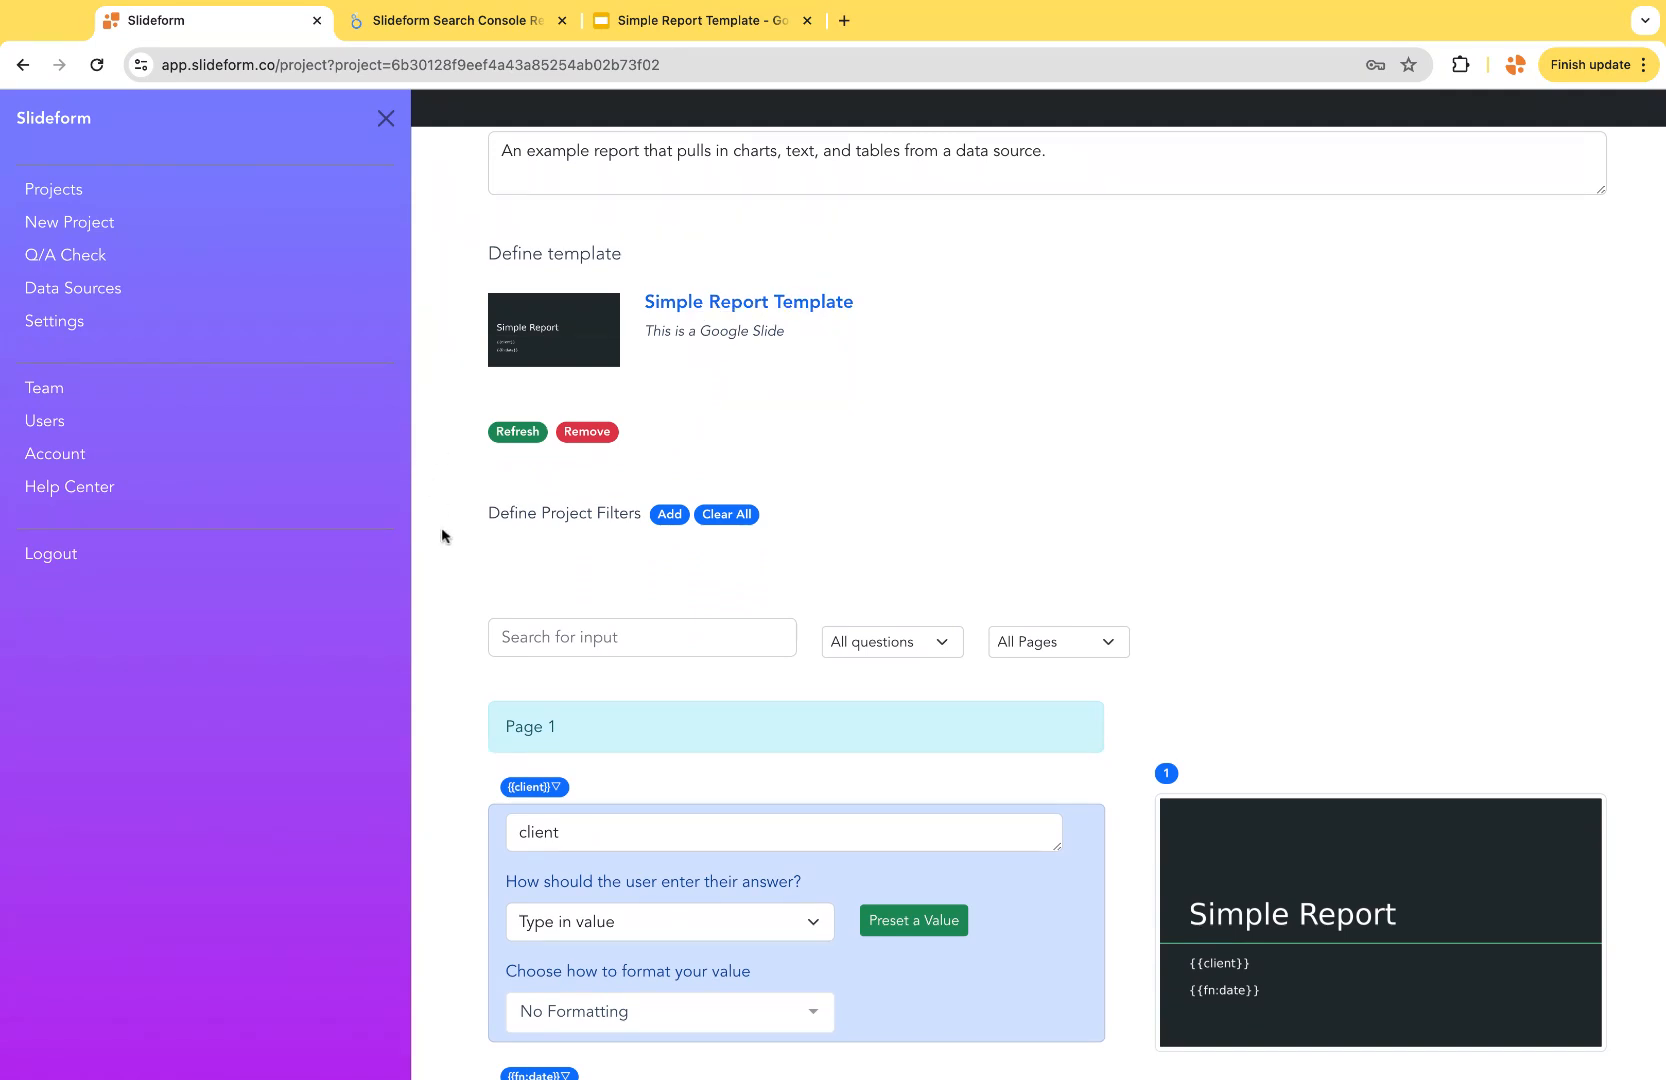
scroll(442, 536, "down", 2)
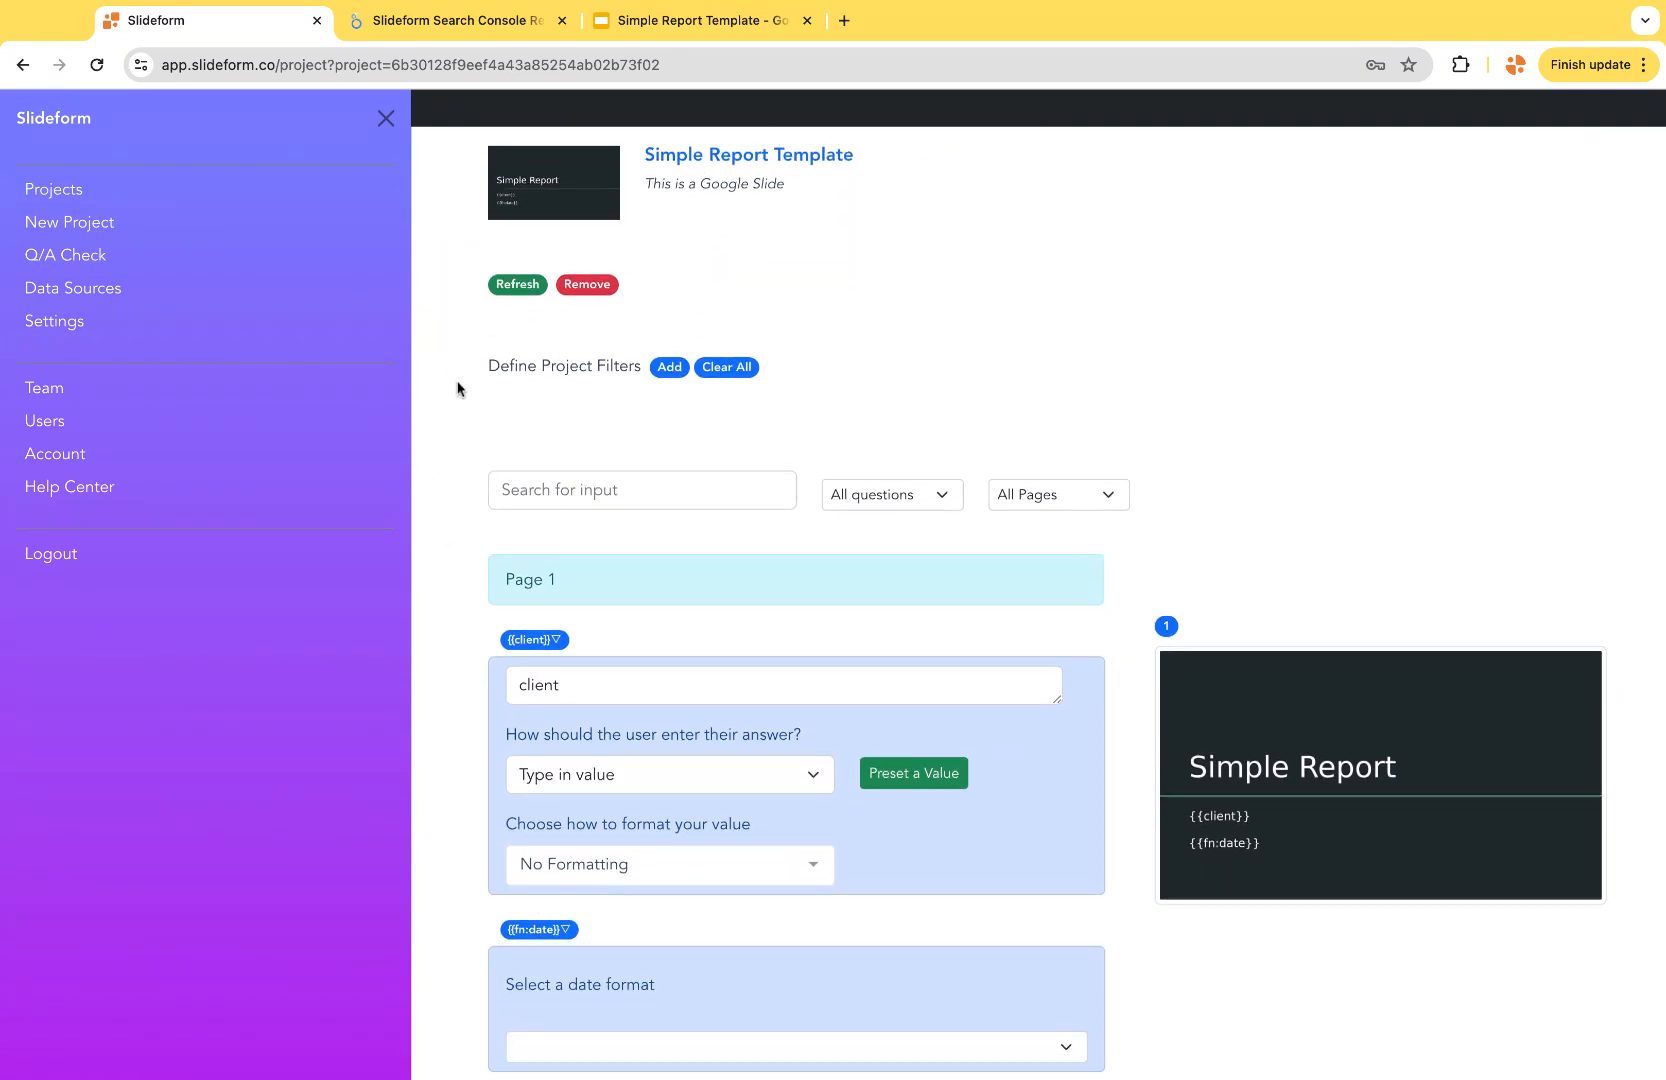
scroll(458, 390, "down", 2)
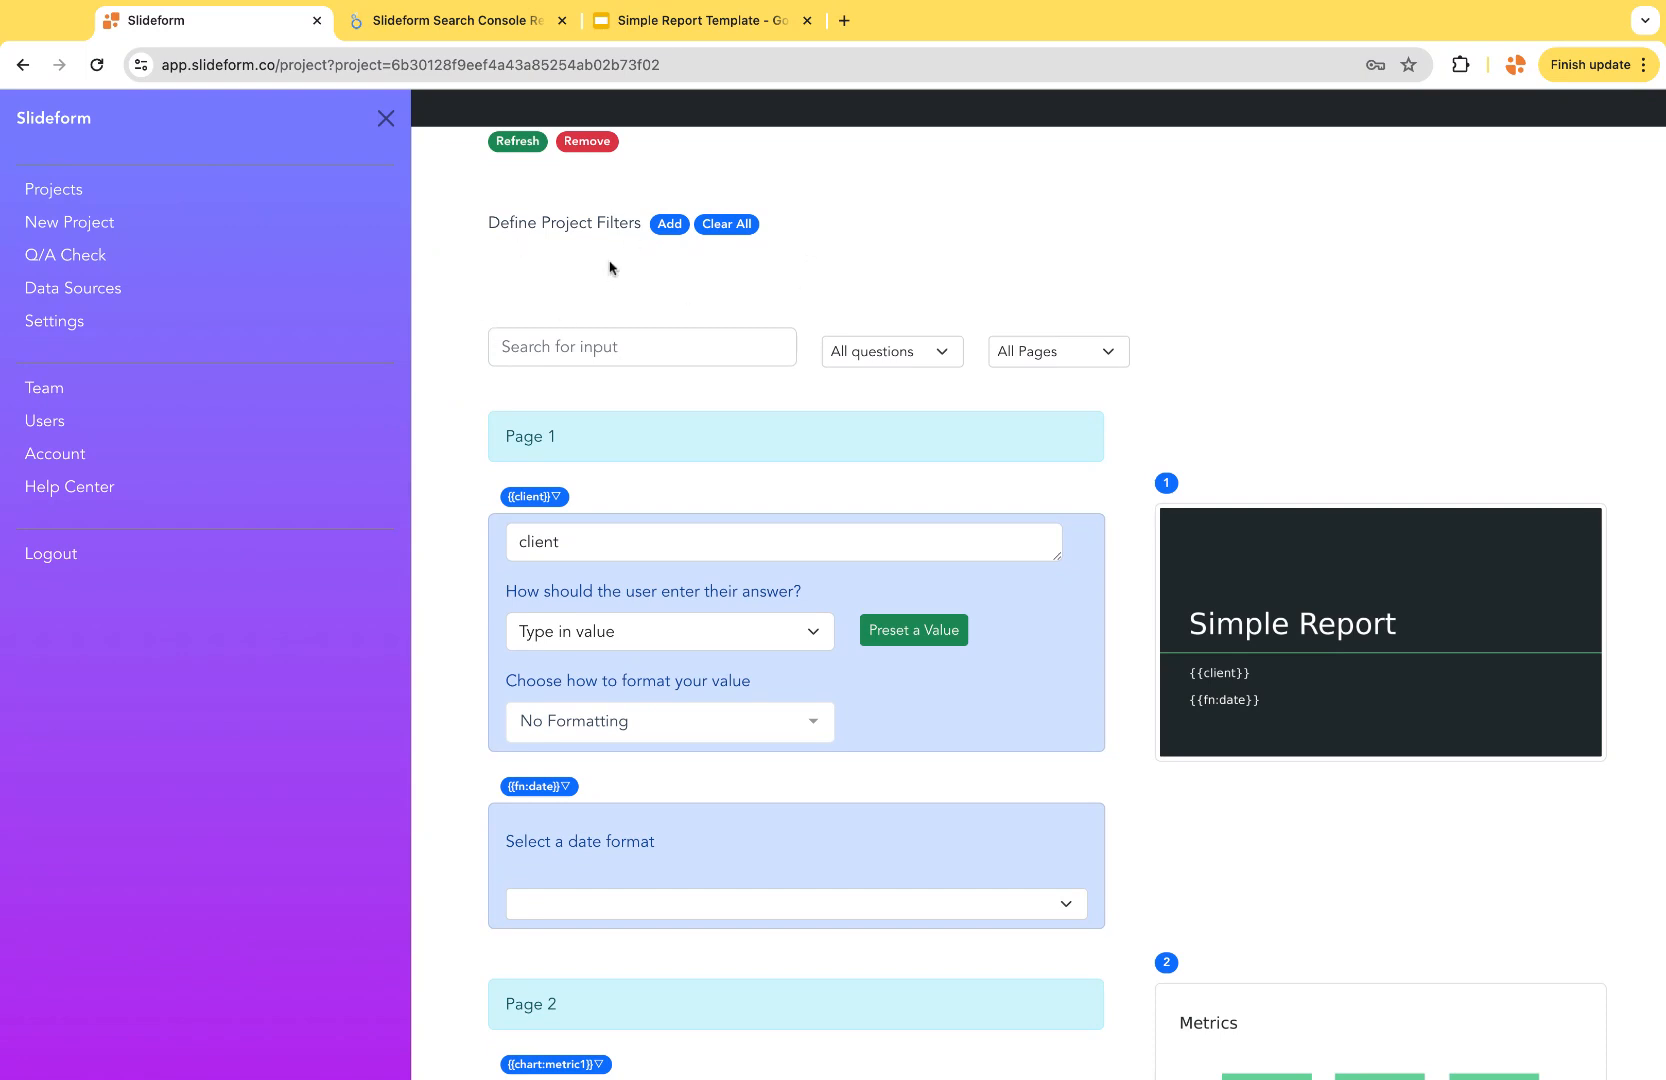
scroll(444, 459, "down", 3)
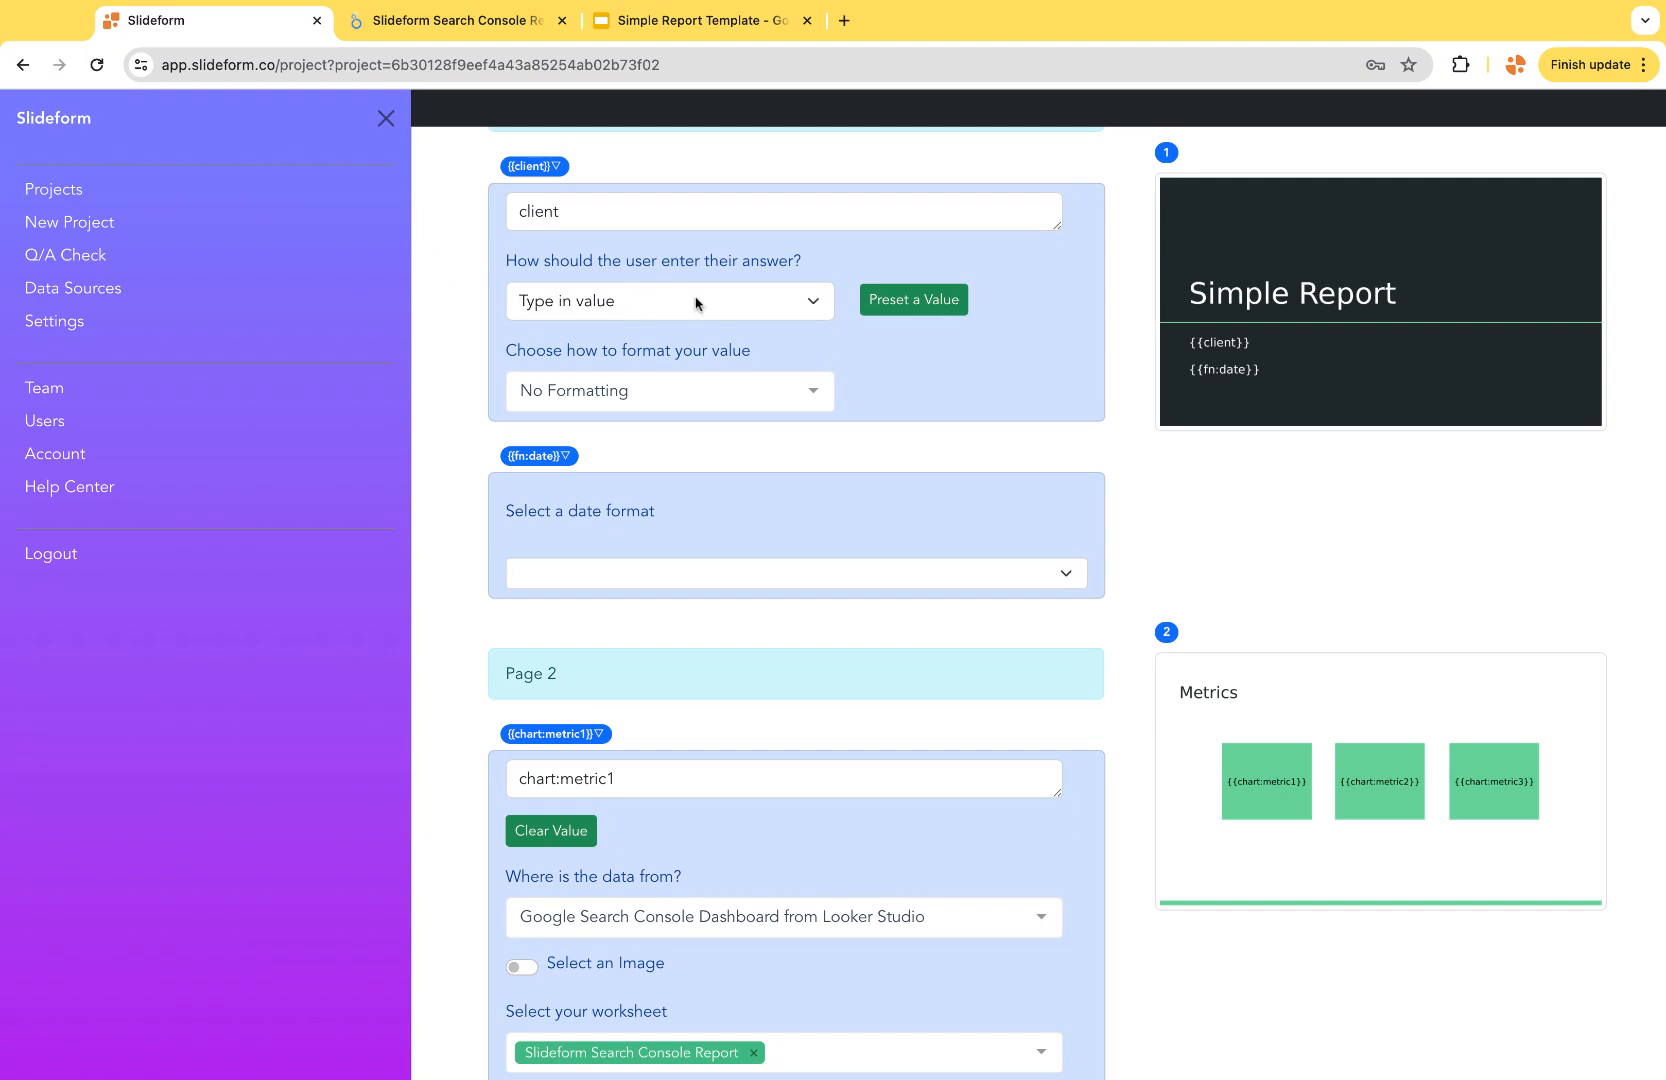
left_click(921, 309)
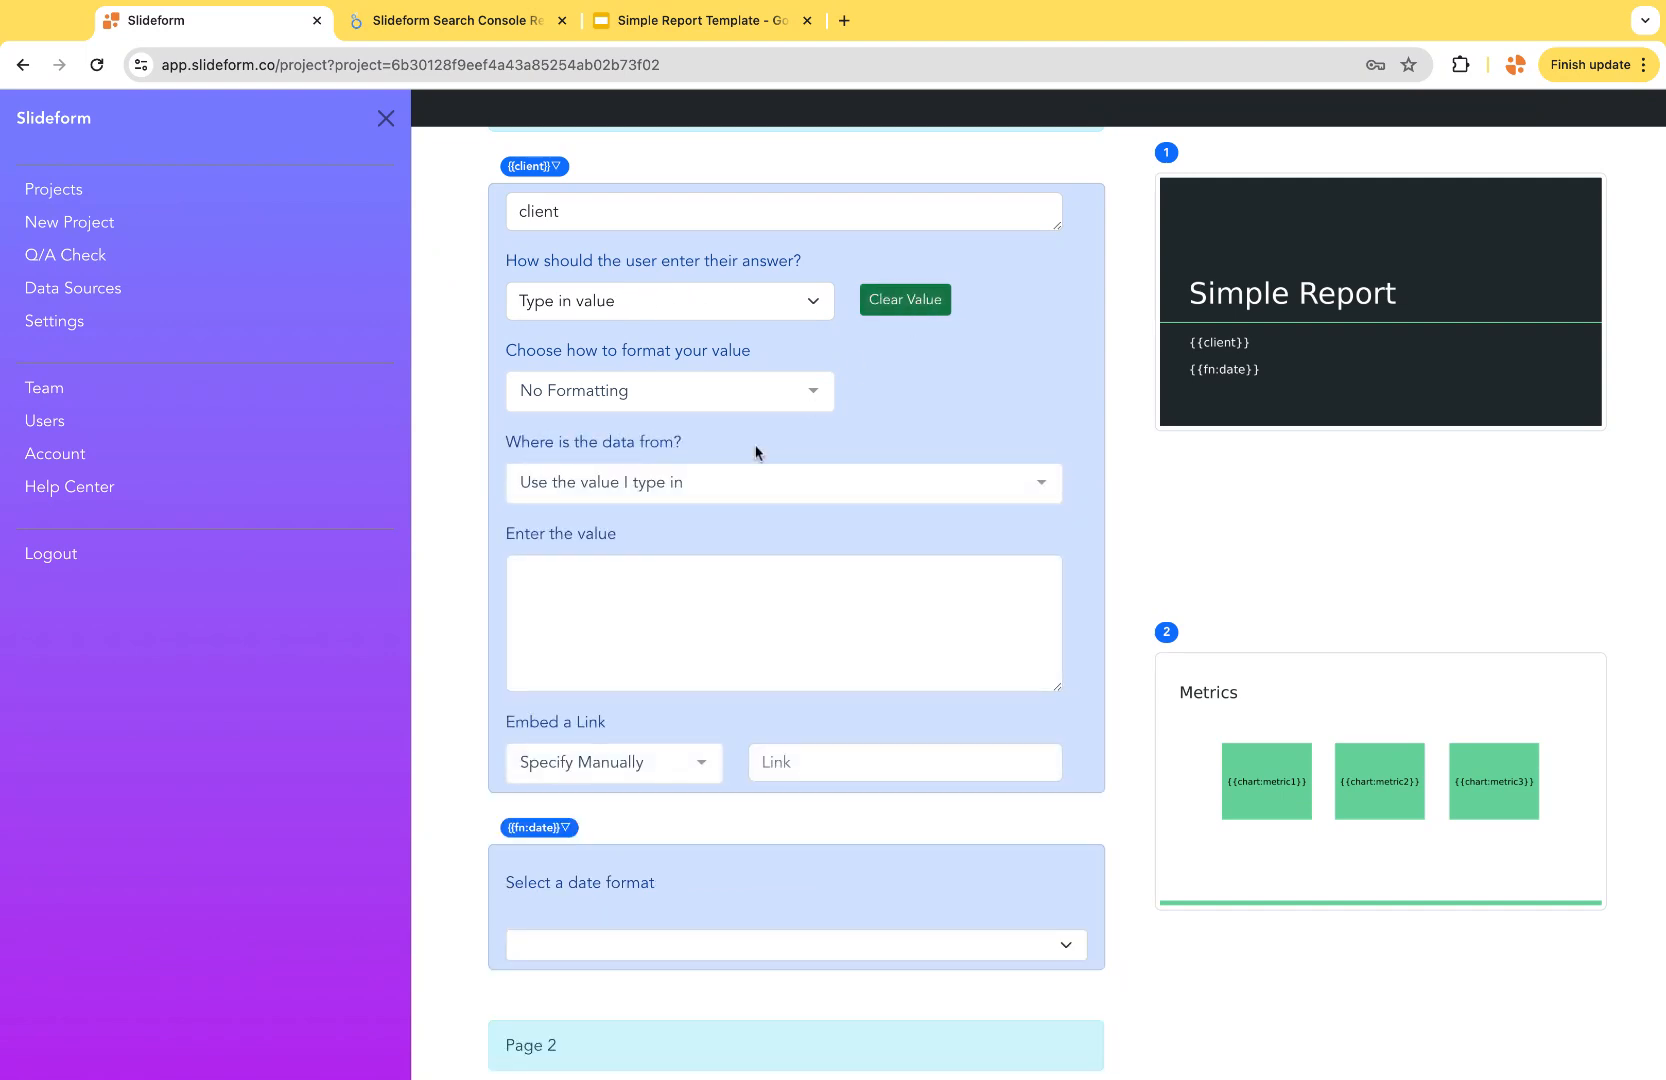
left_click(582, 612)
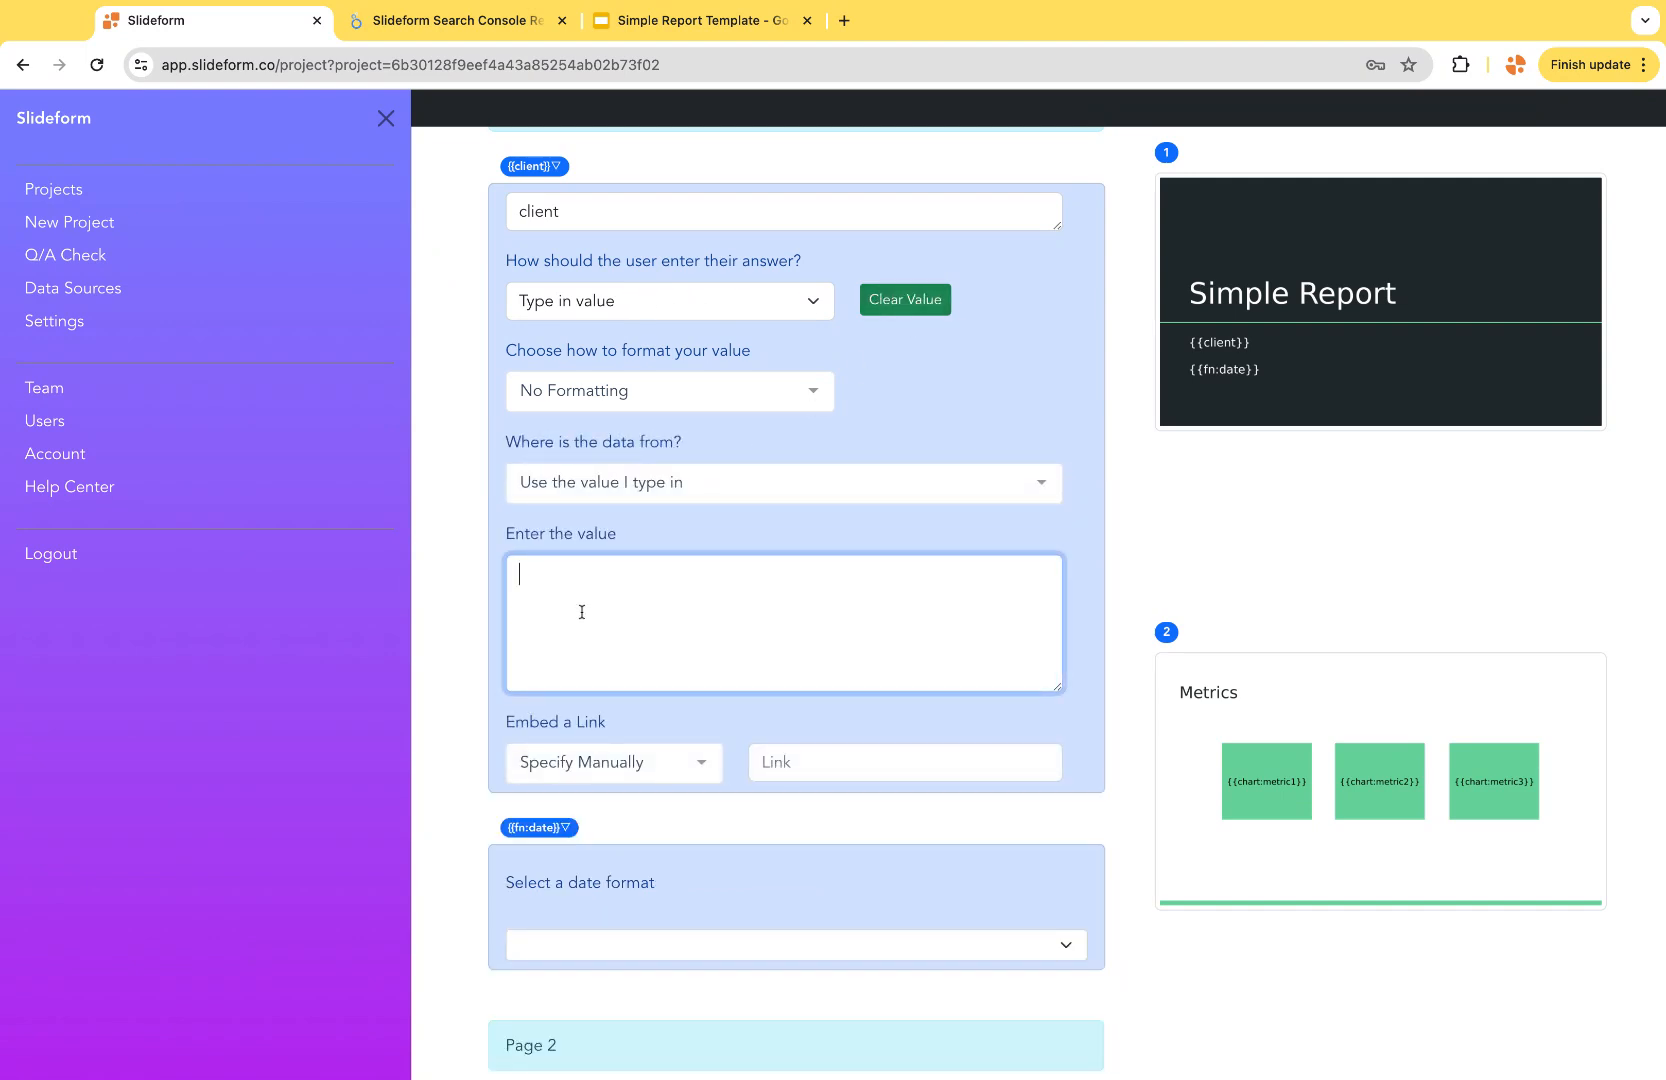
type("Campbells")
left_click(900, 302)
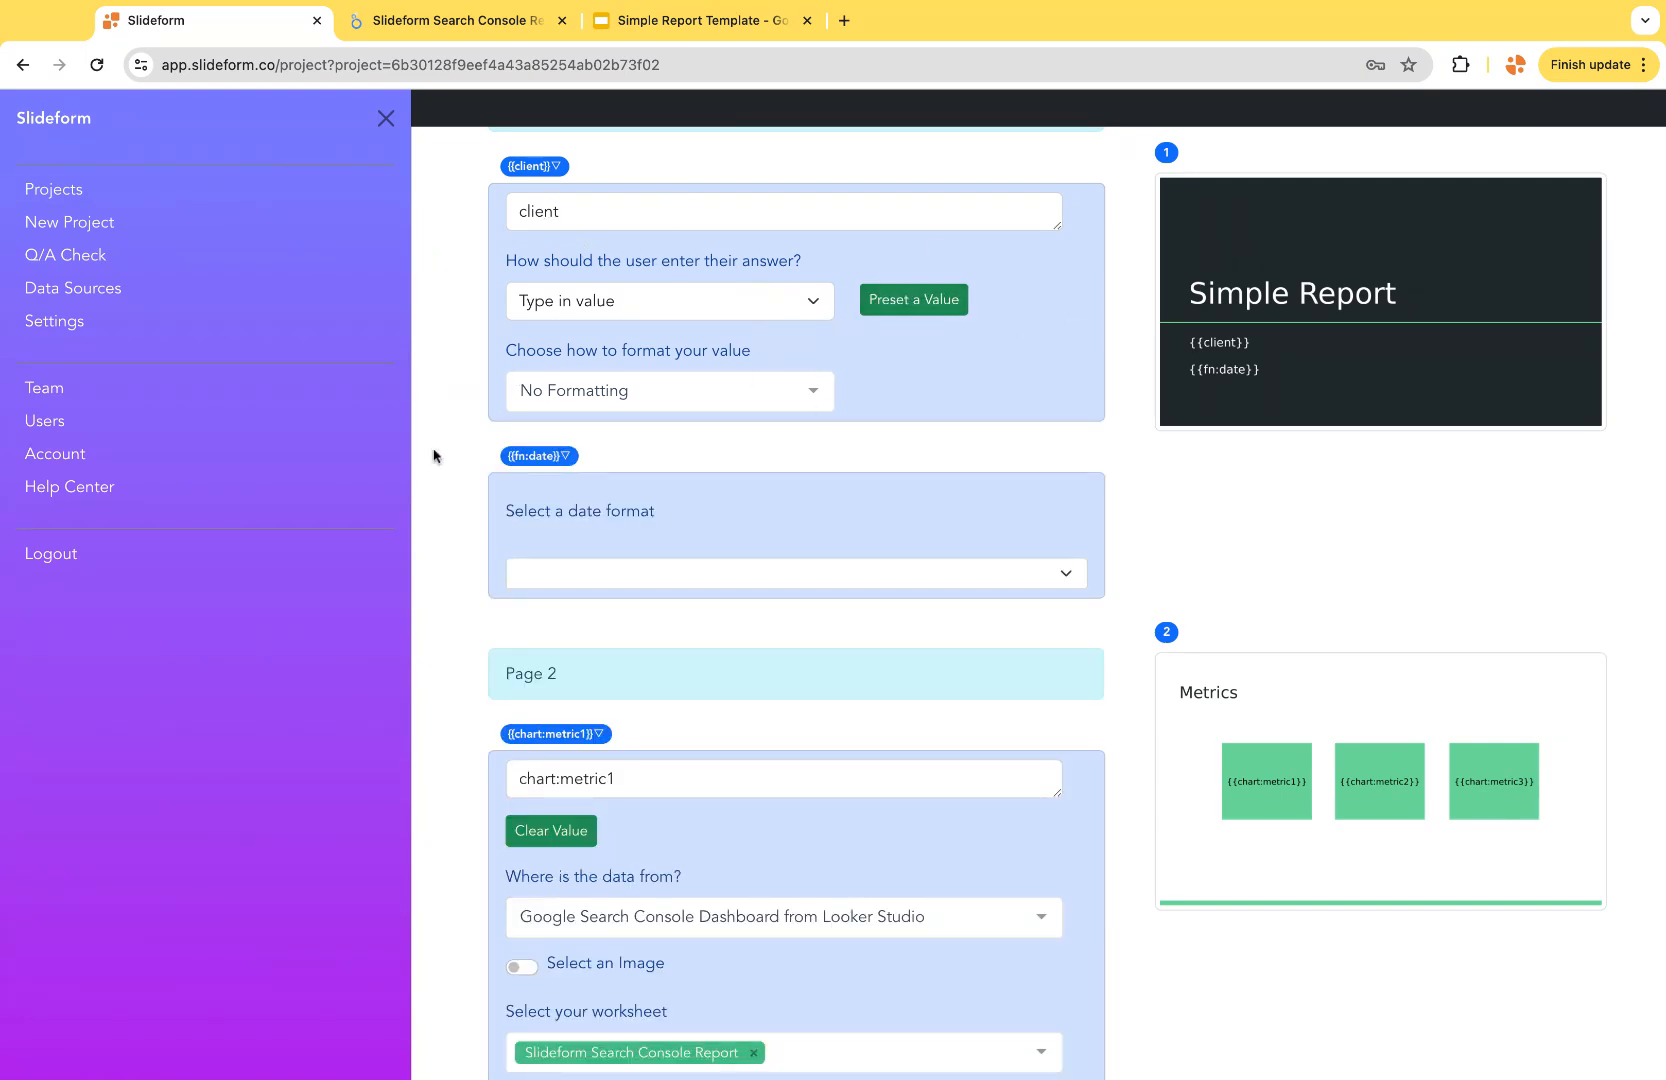
Step: Preset chart:metric2 on page 2 to use Google Search Console Dashboard from Looker Studio and the Slideform Search Console Report worksheet
scroll(433, 456, "down", 5)
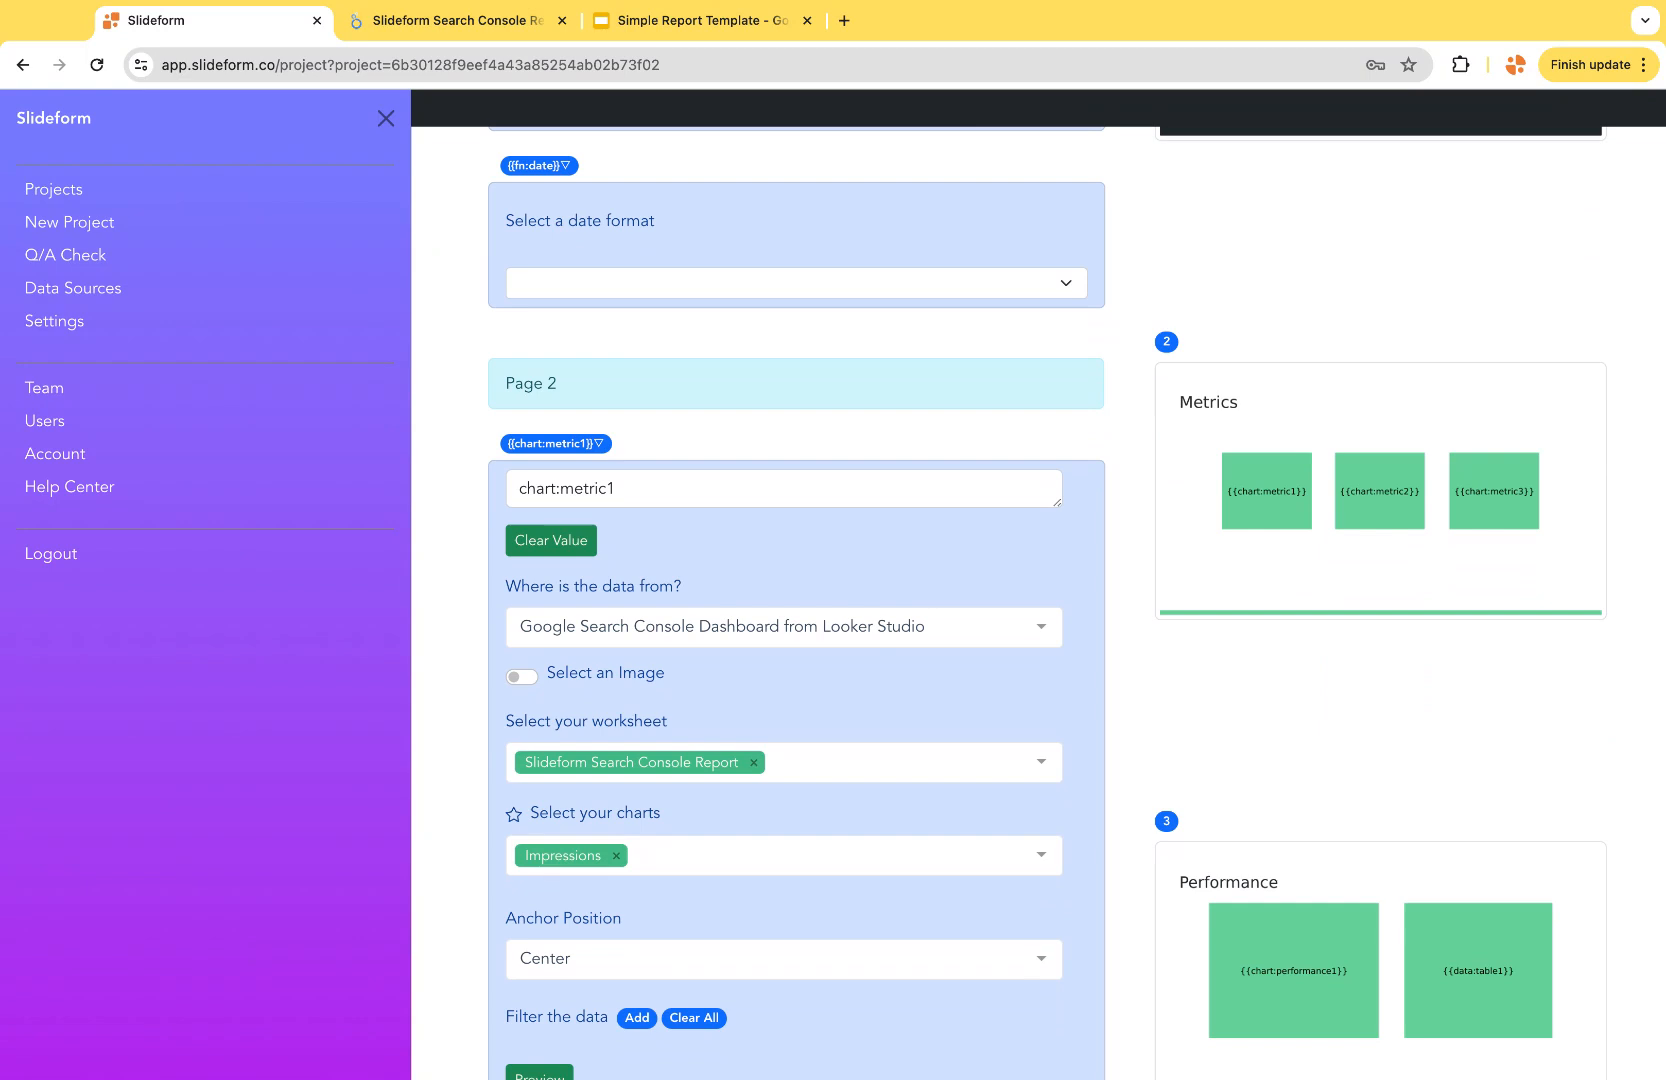
scroll(433, 405, "down", 5)
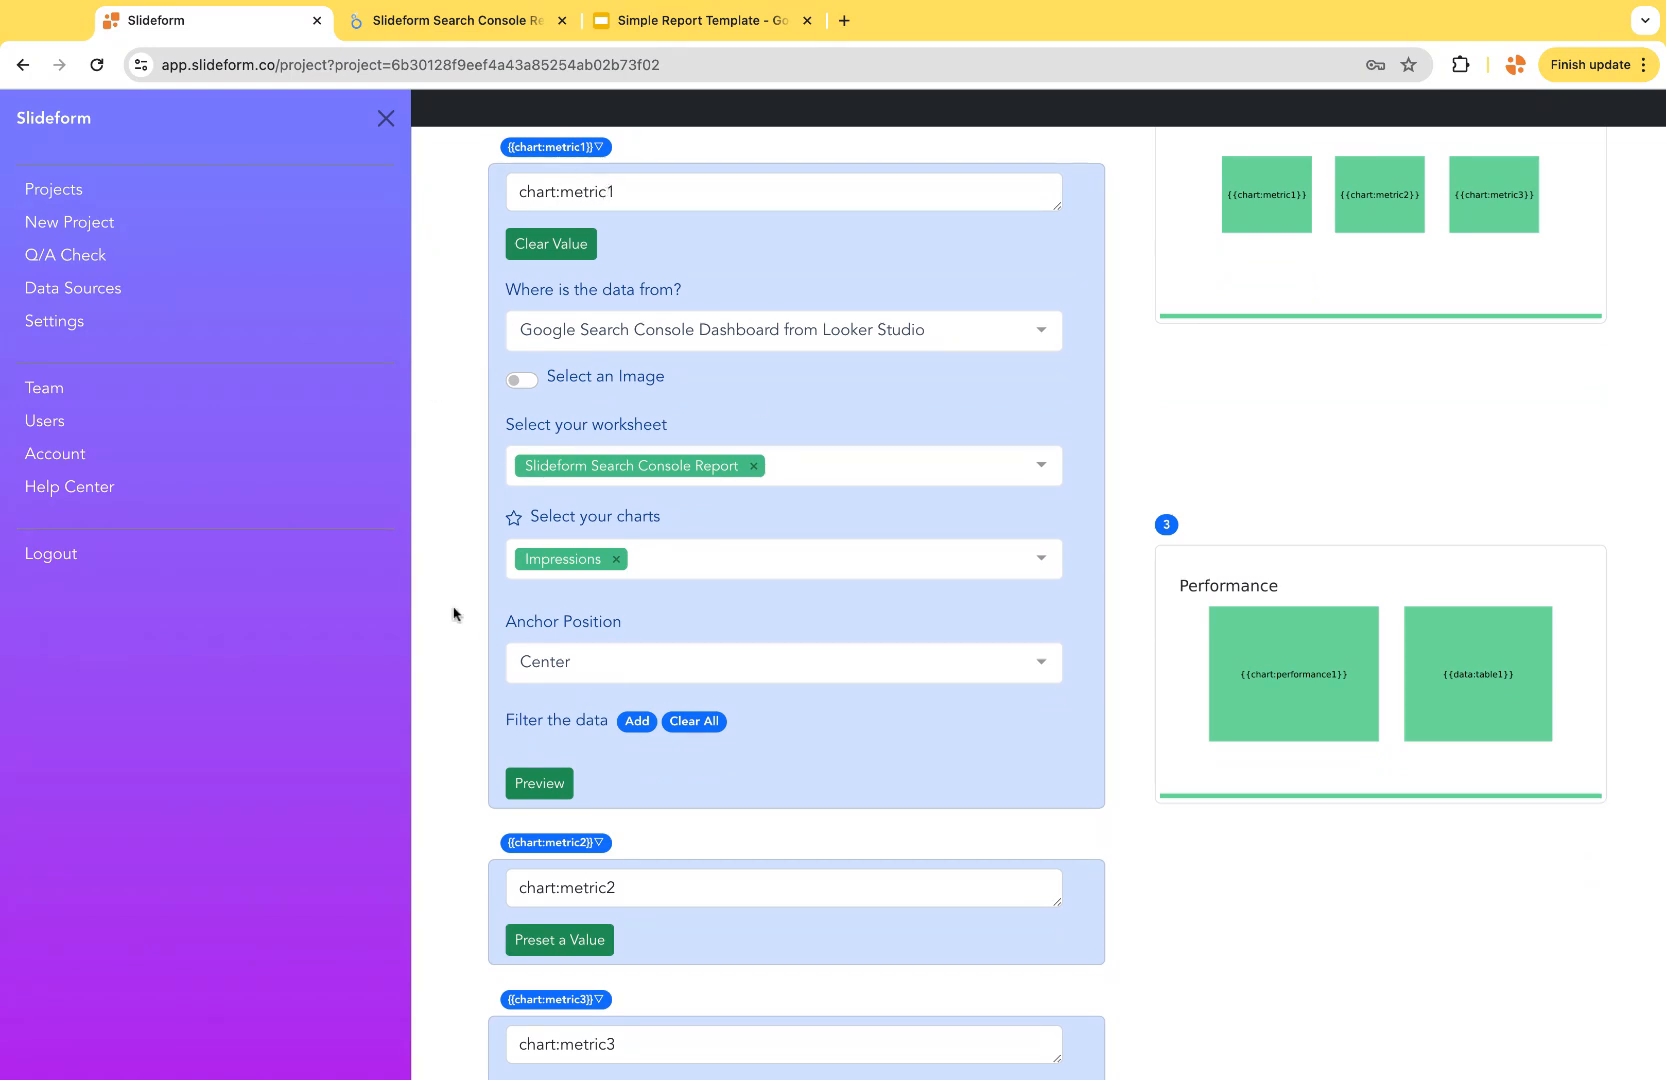
scroll(455, 594, "down", 6)
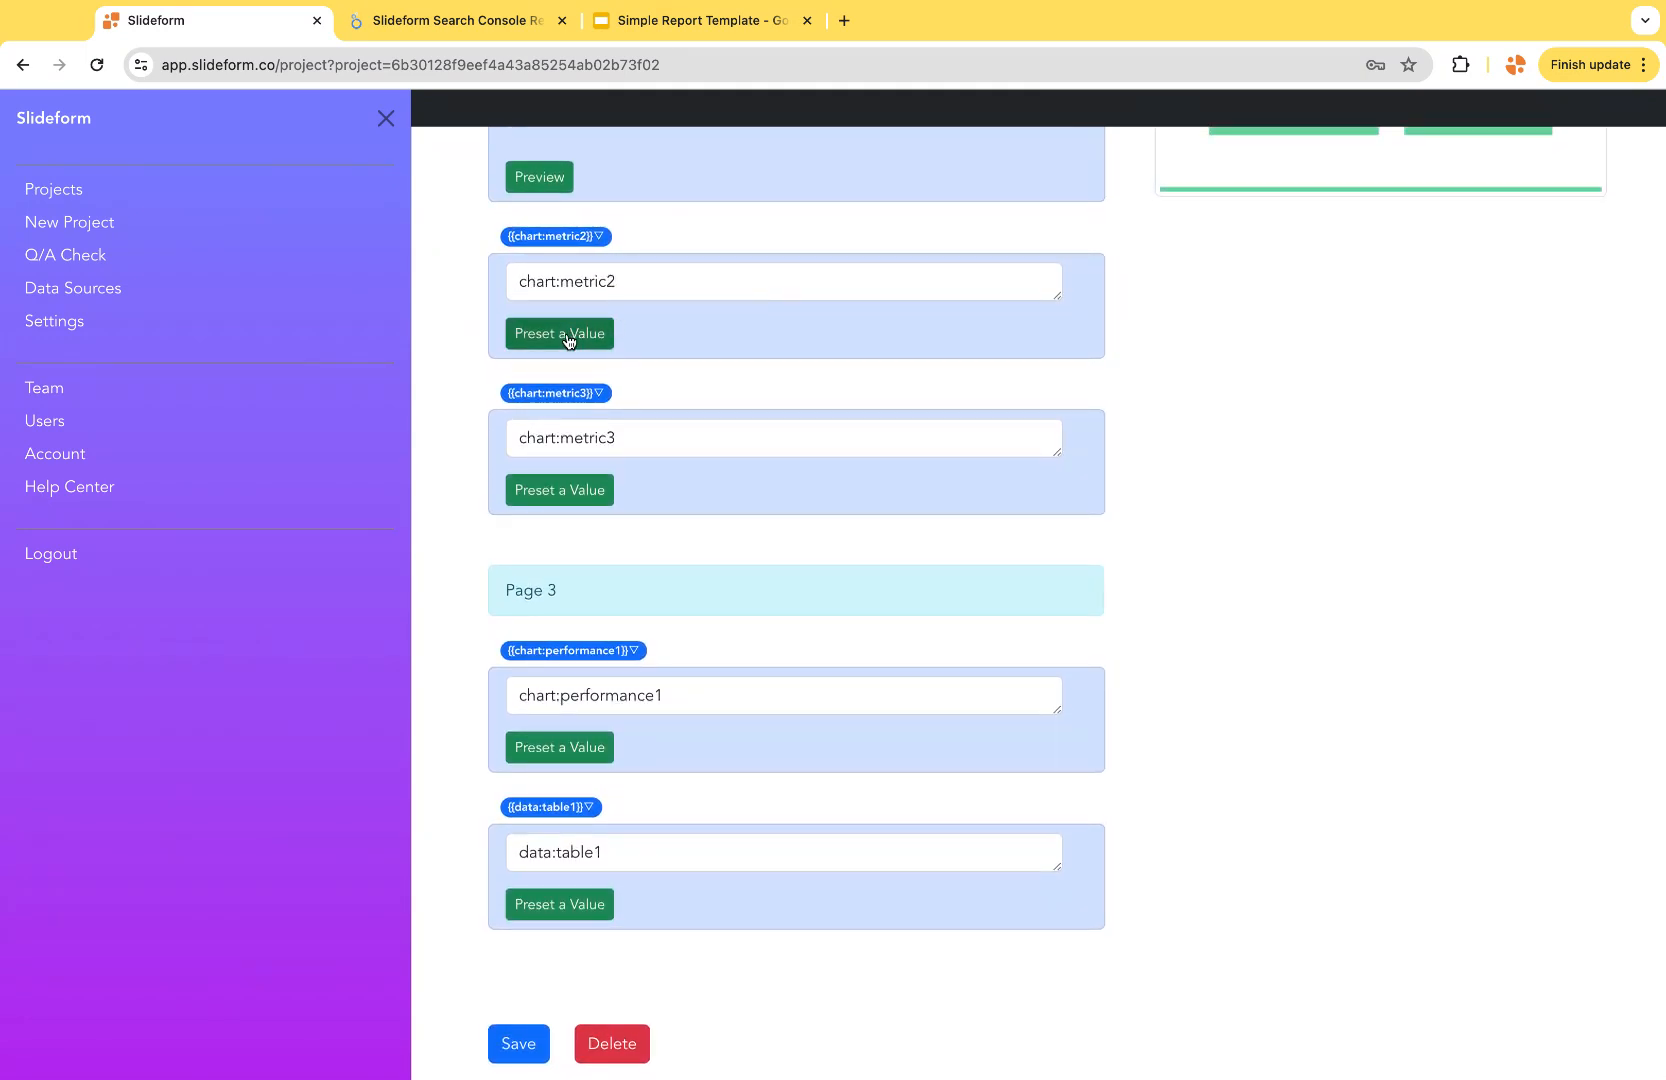
left_click(567, 338)
scroll(755, 350, "down", 1)
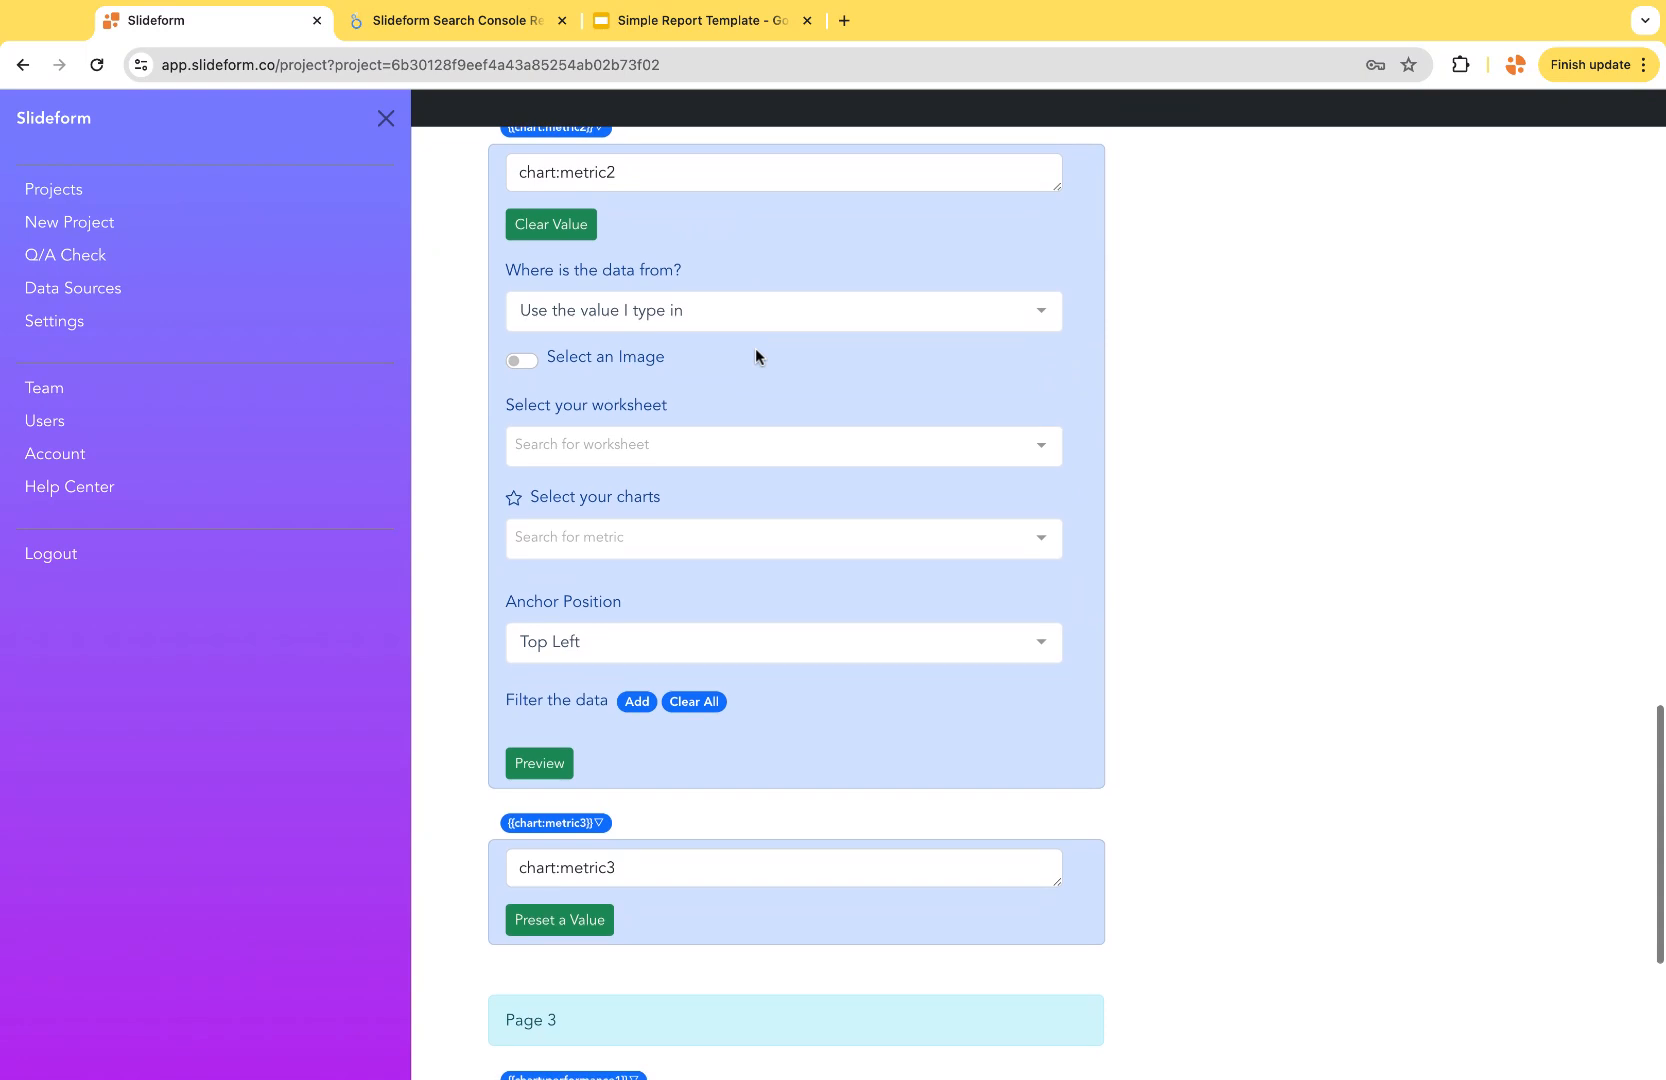
left_click(679, 311)
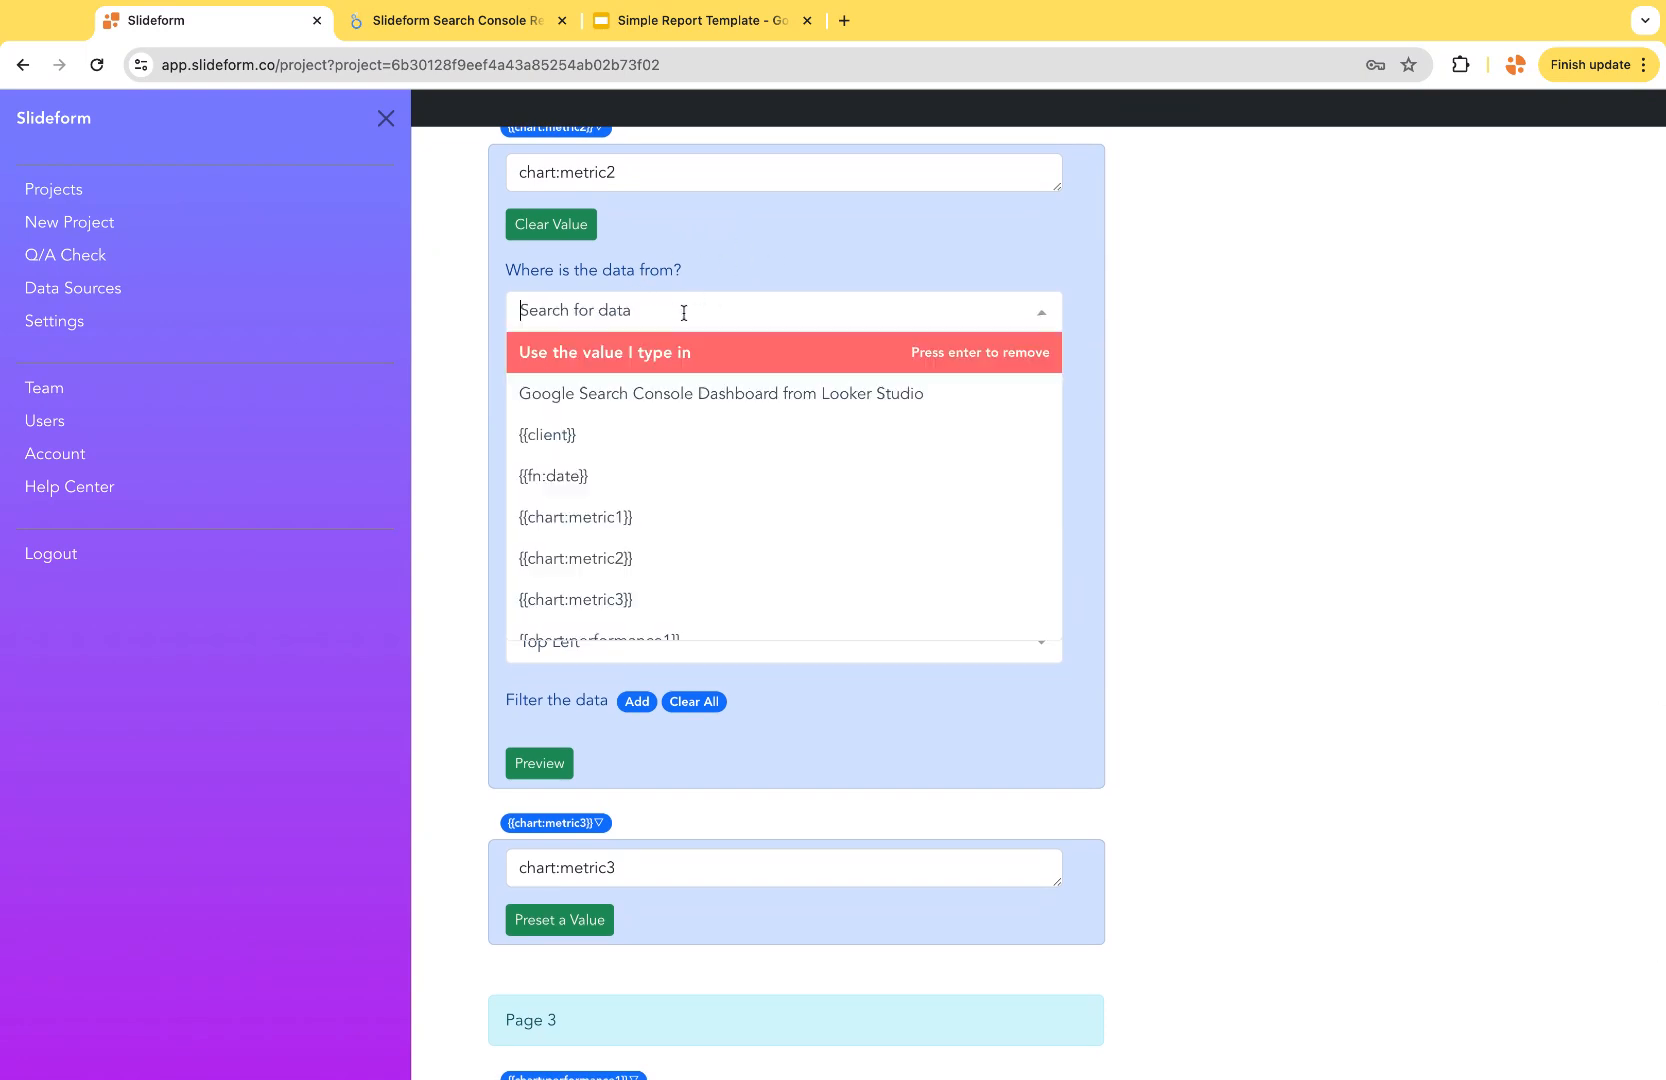
left_click(686, 390)
left_click(657, 463)
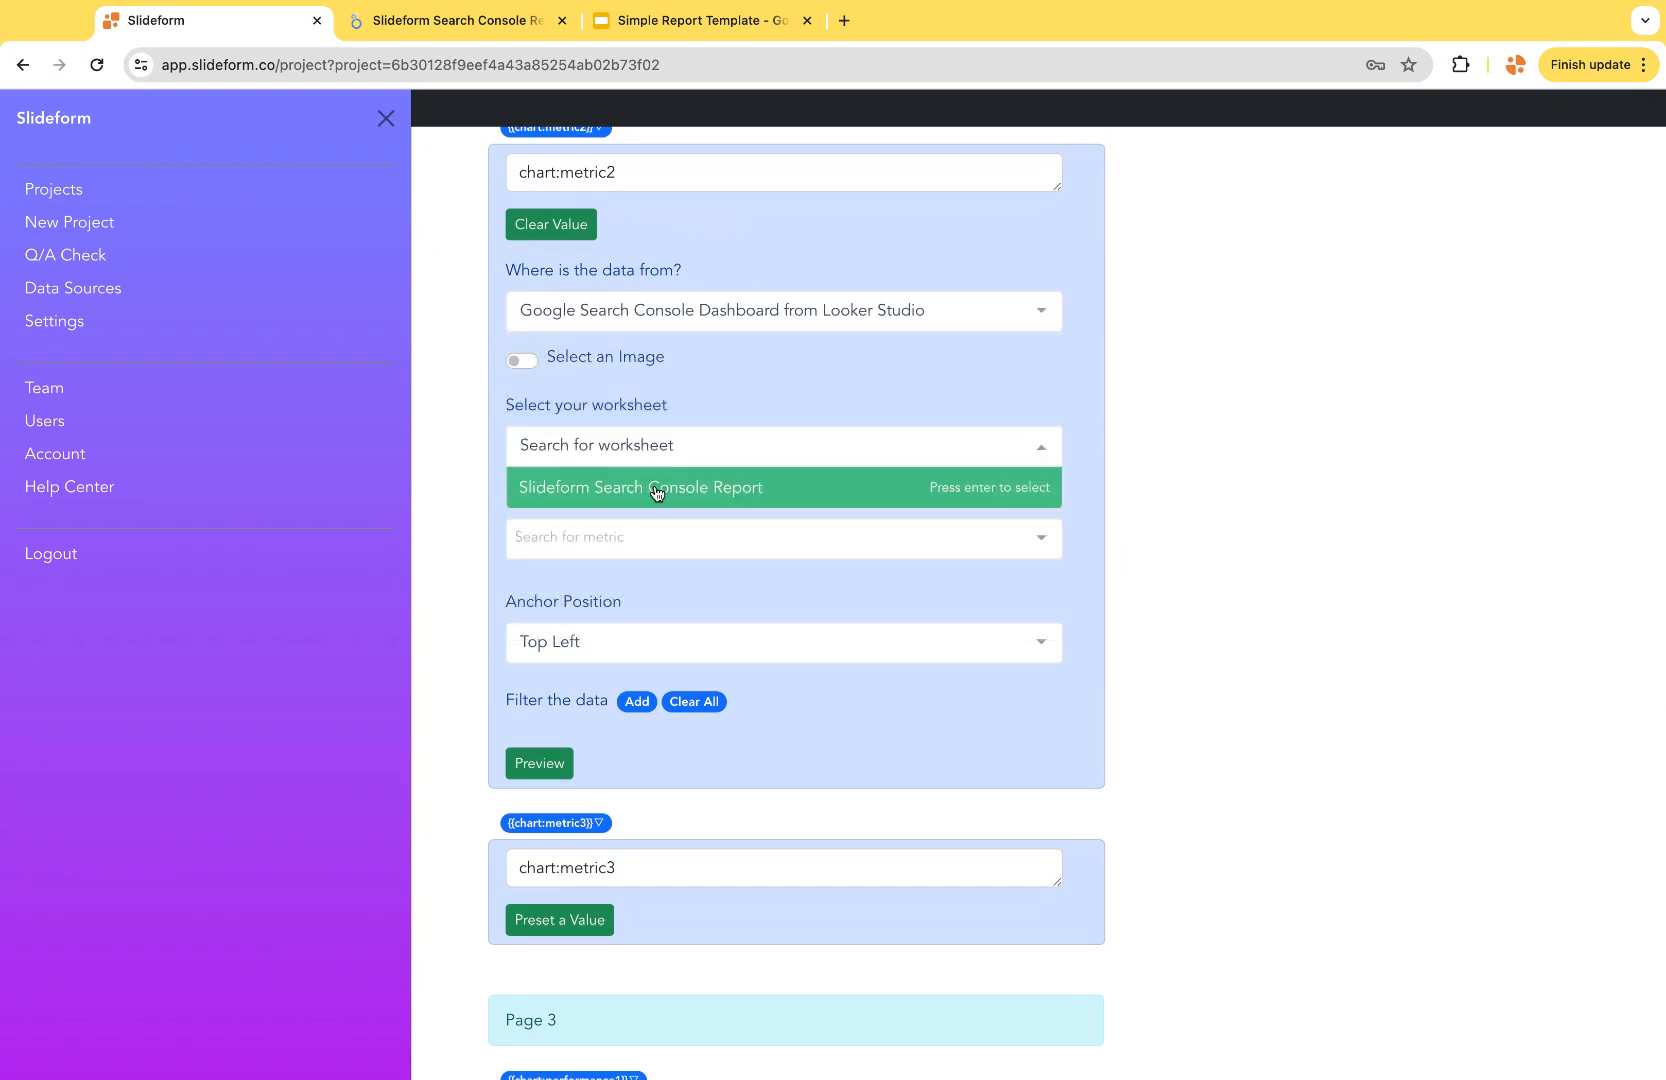
left_click(657, 490)
Step: Restrict the chart choices for chart:metric2 to starred ones, and select and preview the Clicks chart
left_click(650, 540)
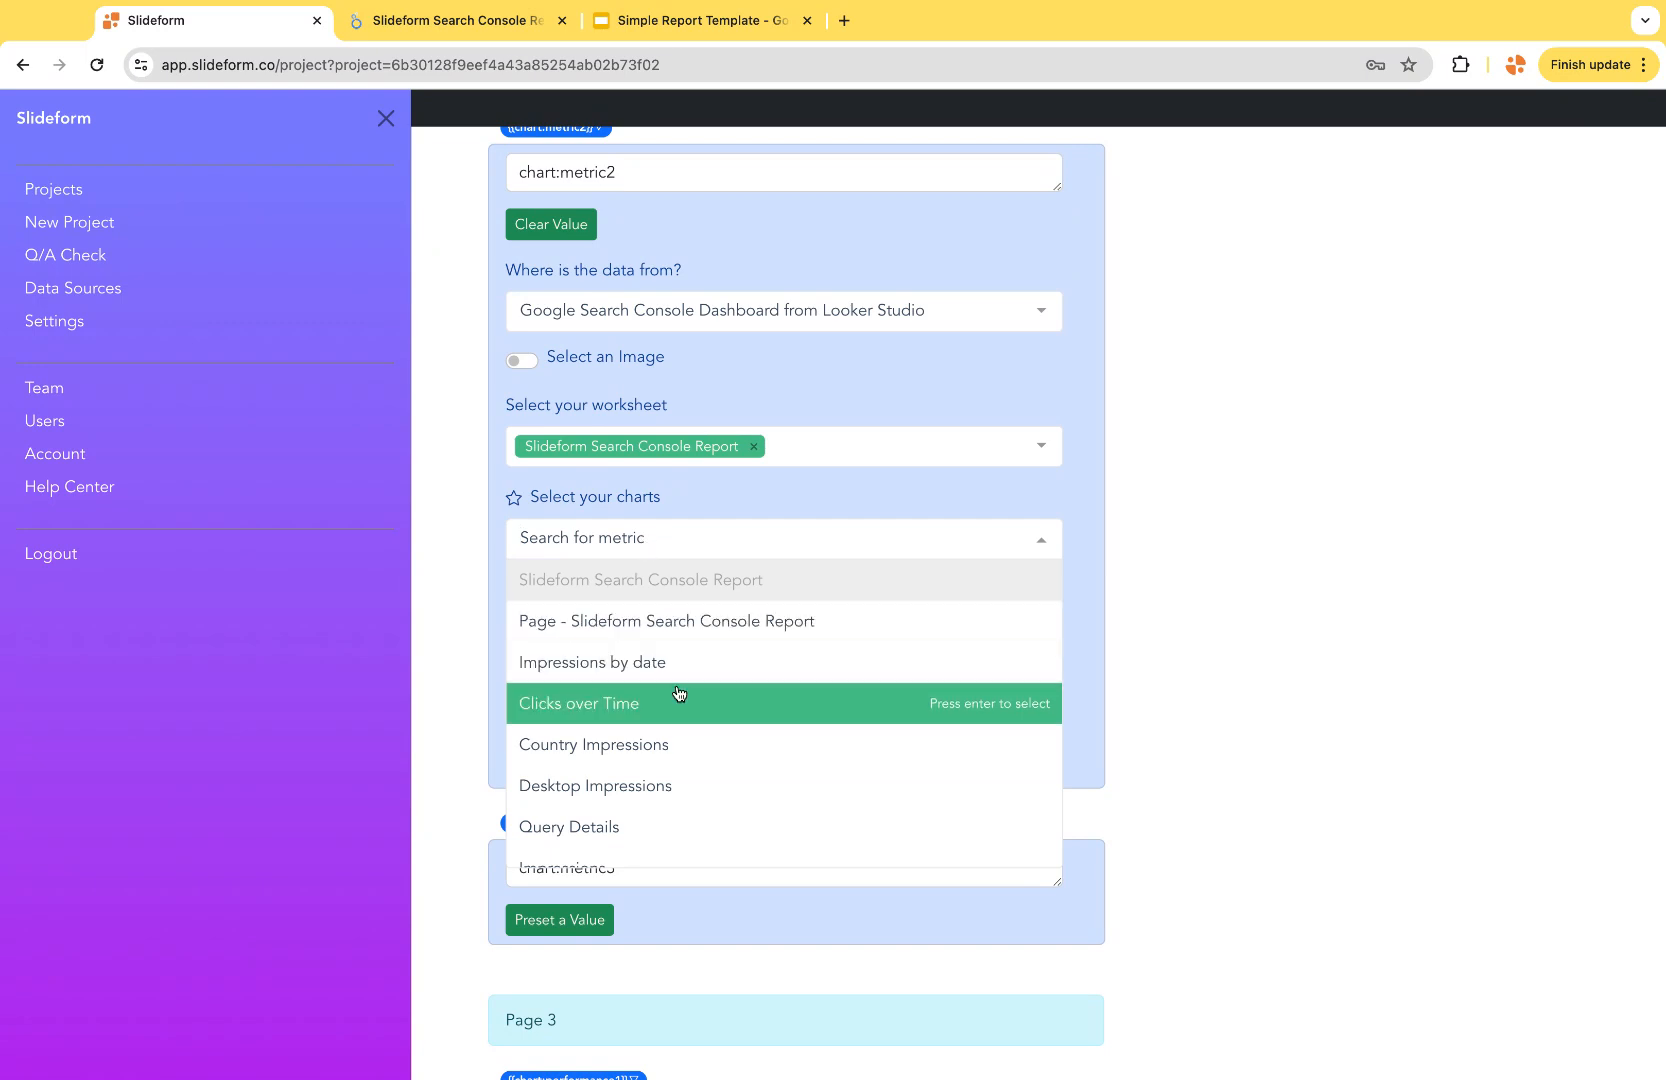
scroll(679, 693, "down", 4)
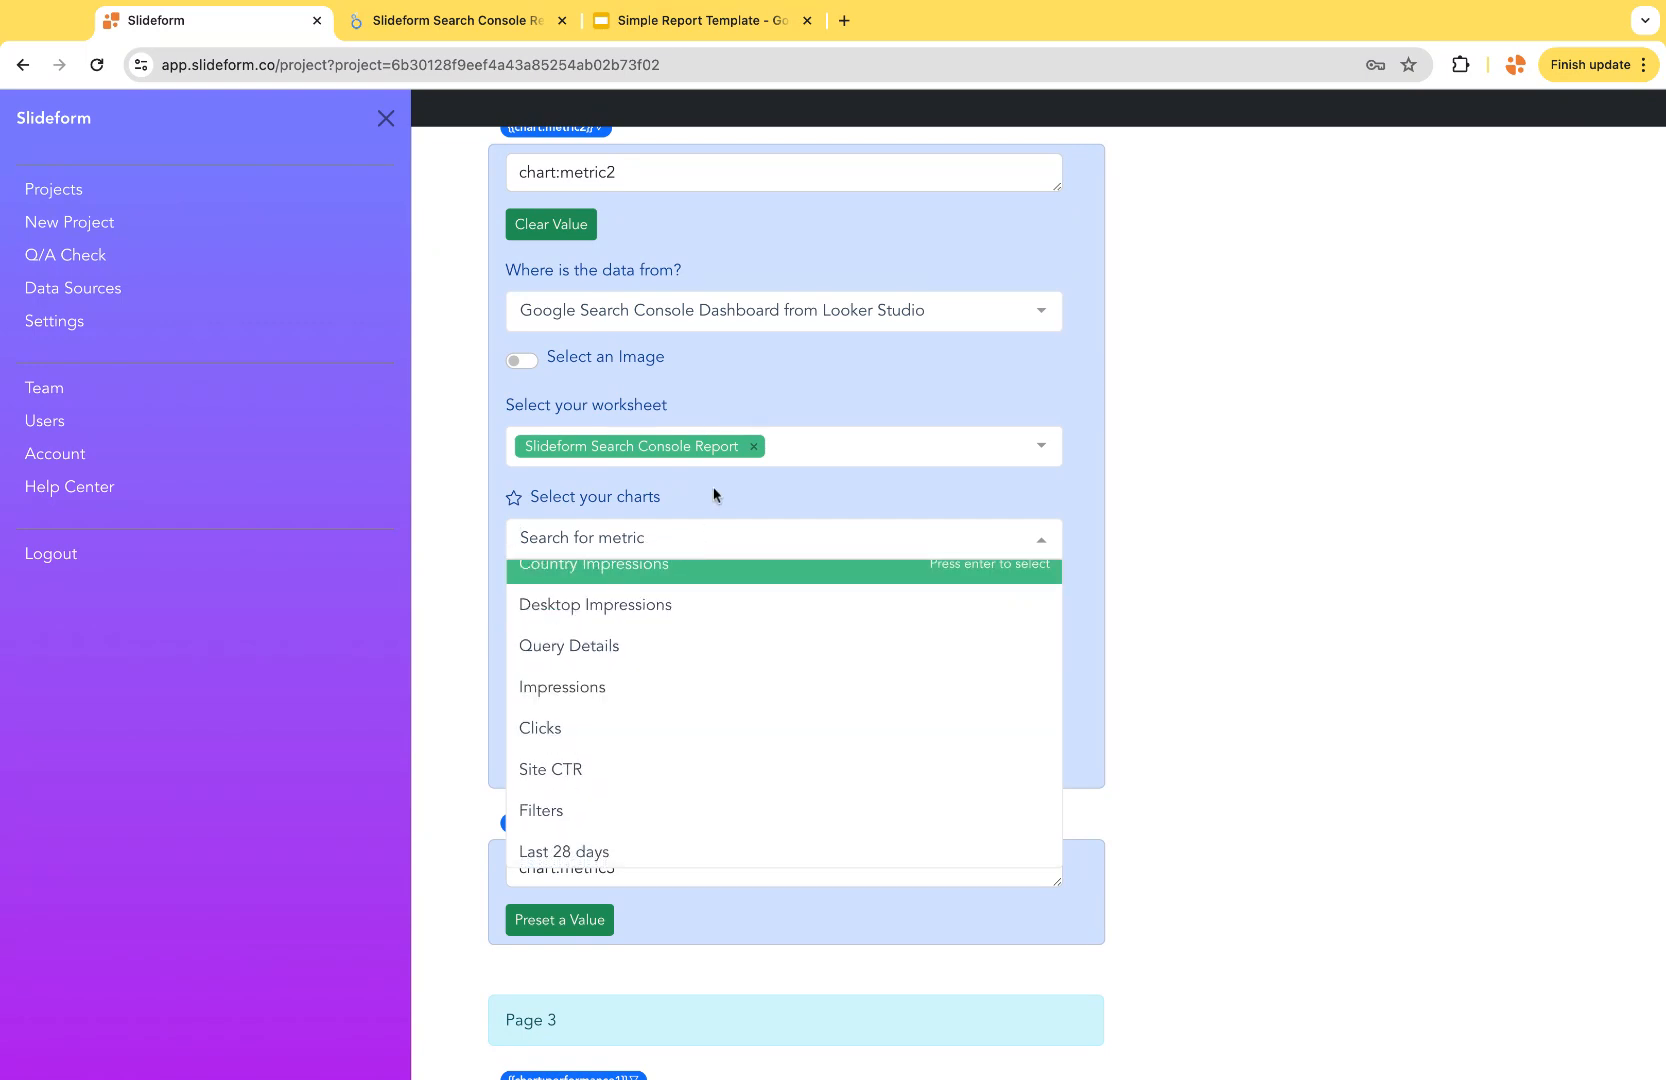
left_click(672, 498)
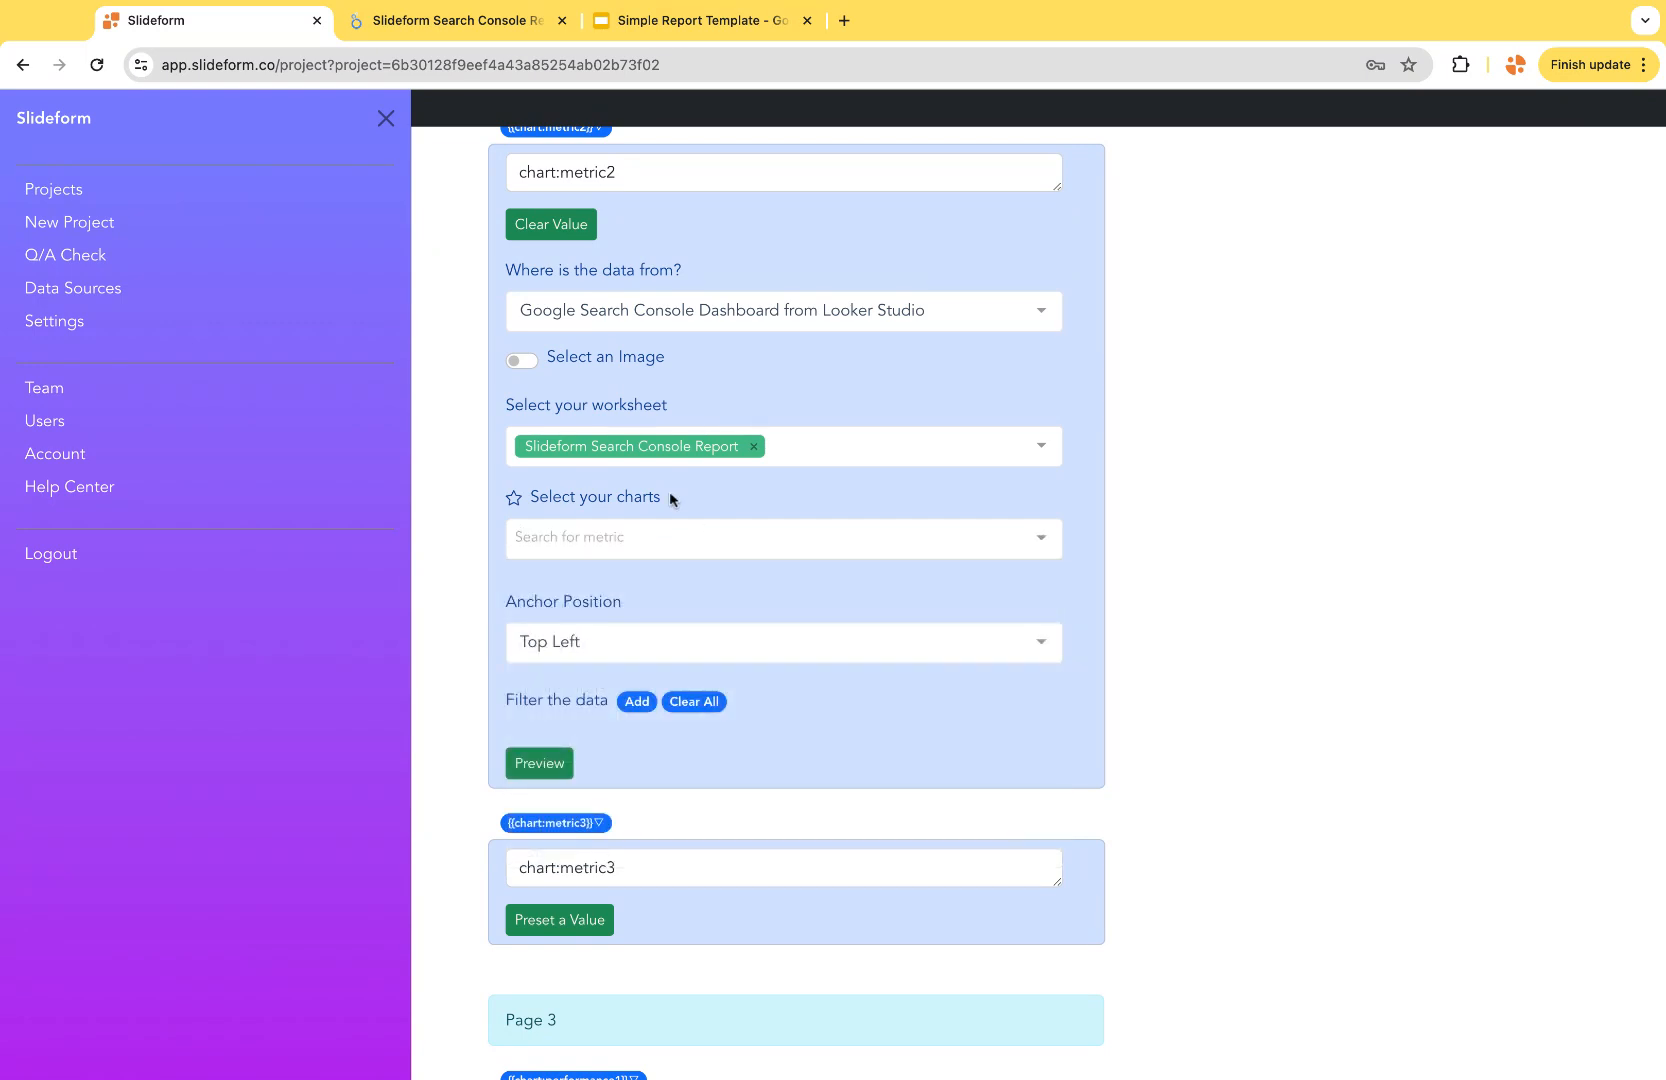
left_click(567, 538)
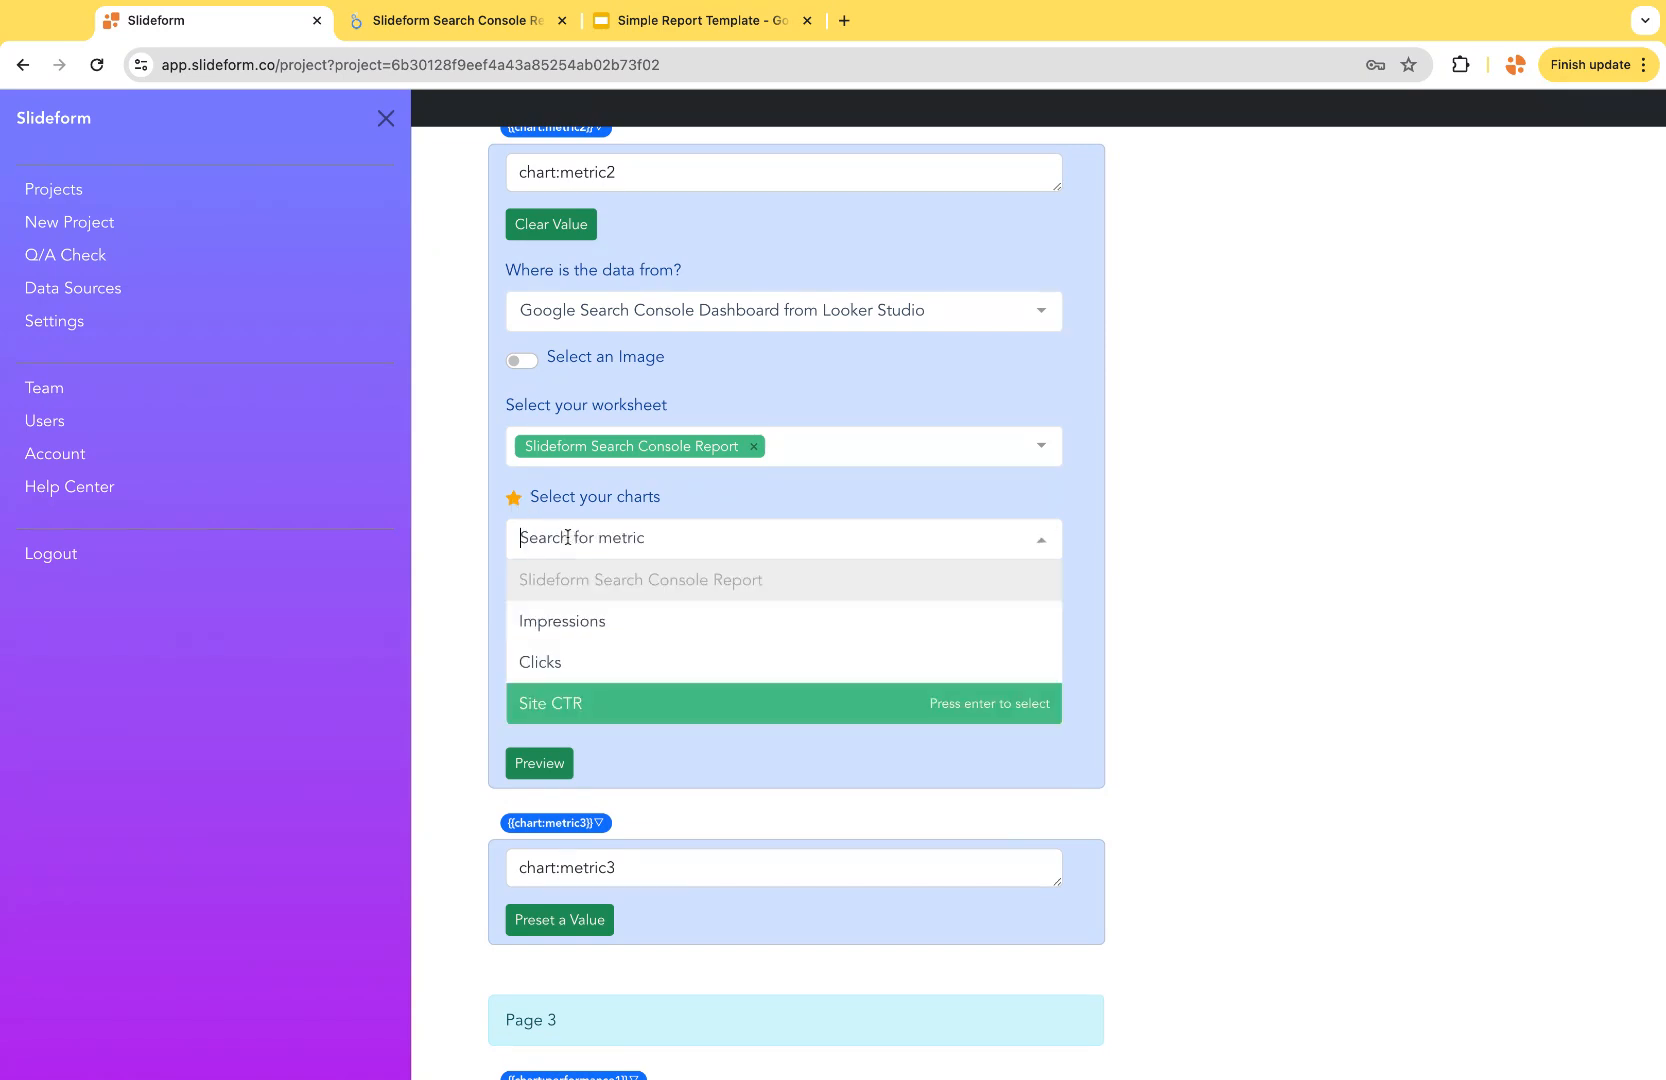
left_click(553, 664)
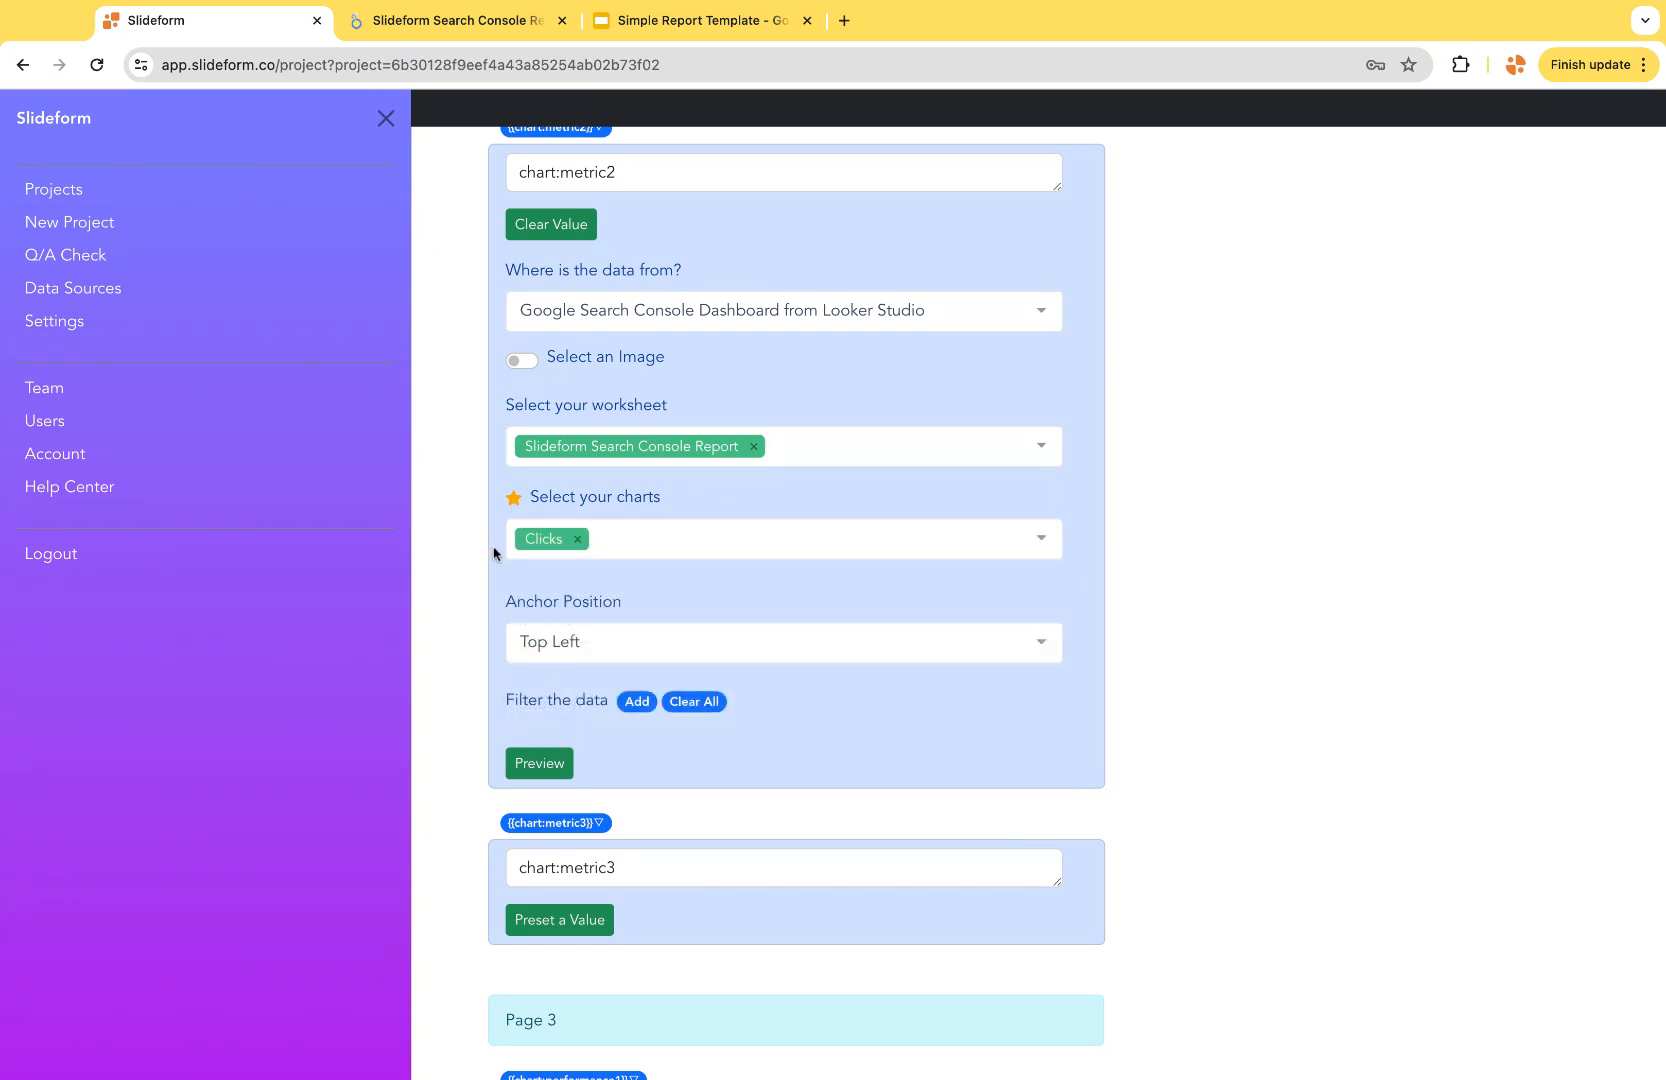
scroll(490, 550, "down", 1)
left_click(543, 681)
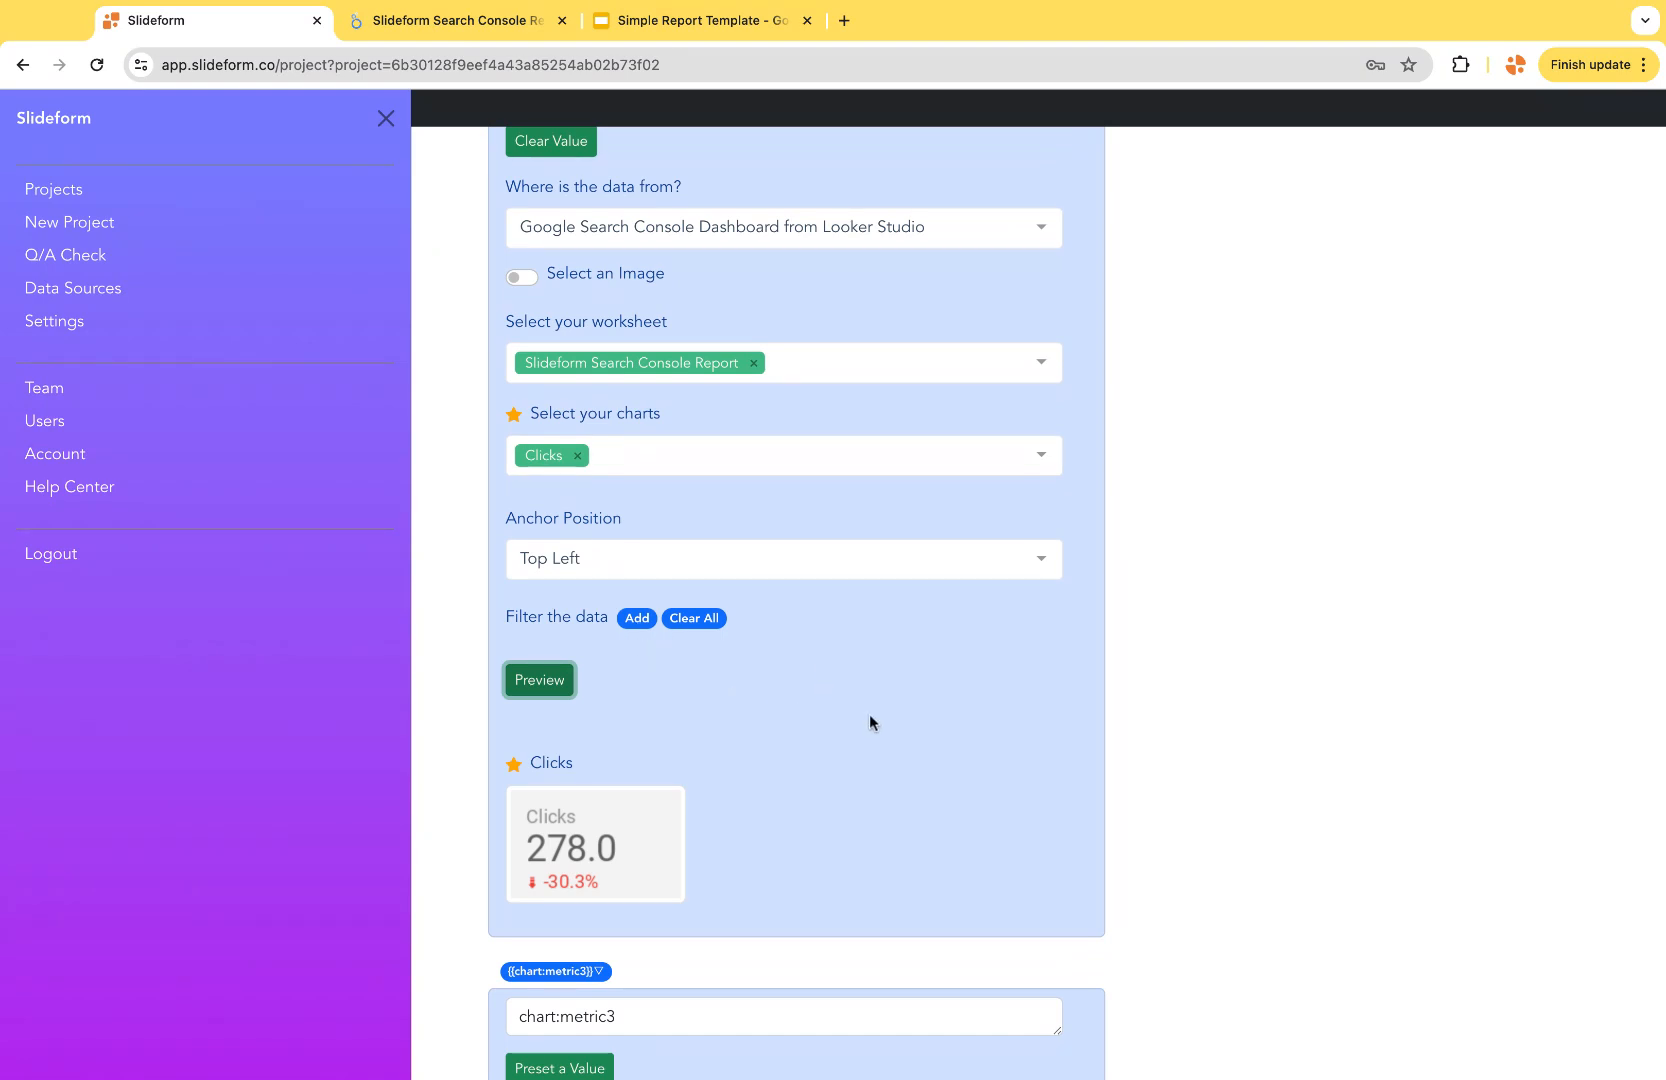
Step: Preset the data:table1 placeholder on page 3 with Google Search Console Dashboard from Looker Studio as its data source
scroll(869, 715, "down", 5)
scroll(869, 715, "down", 1)
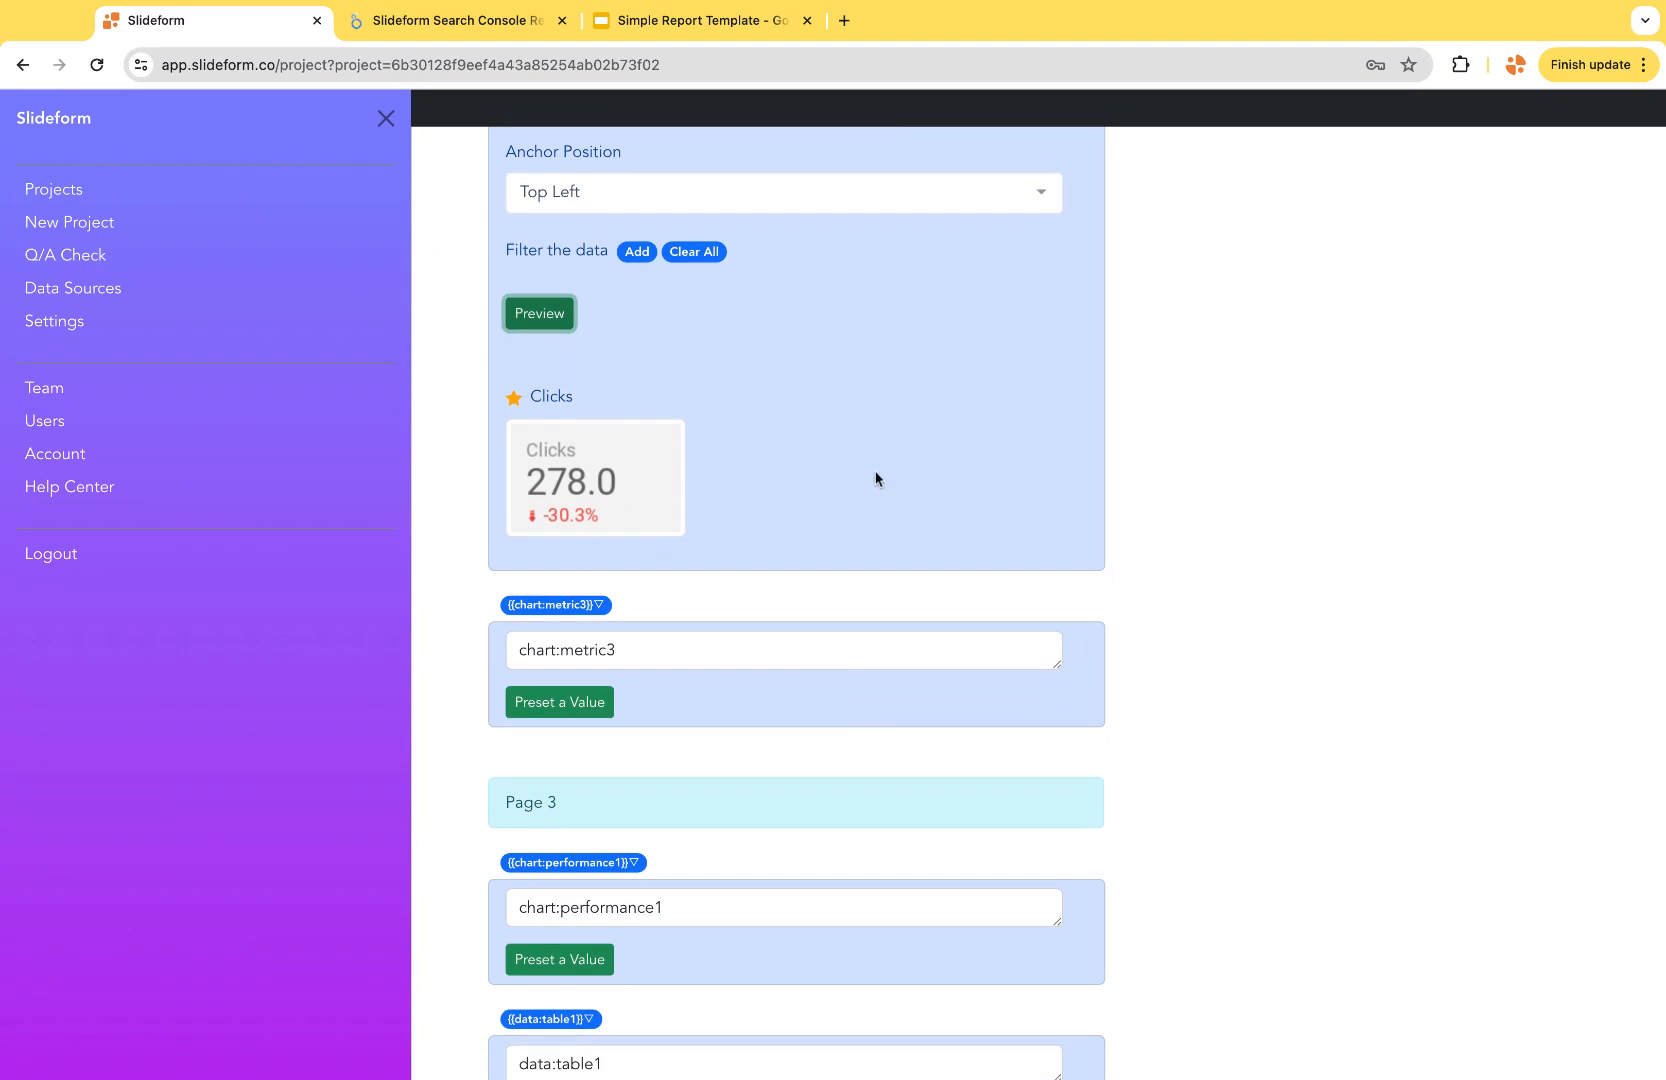
scroll(875, 479, "down", 3)
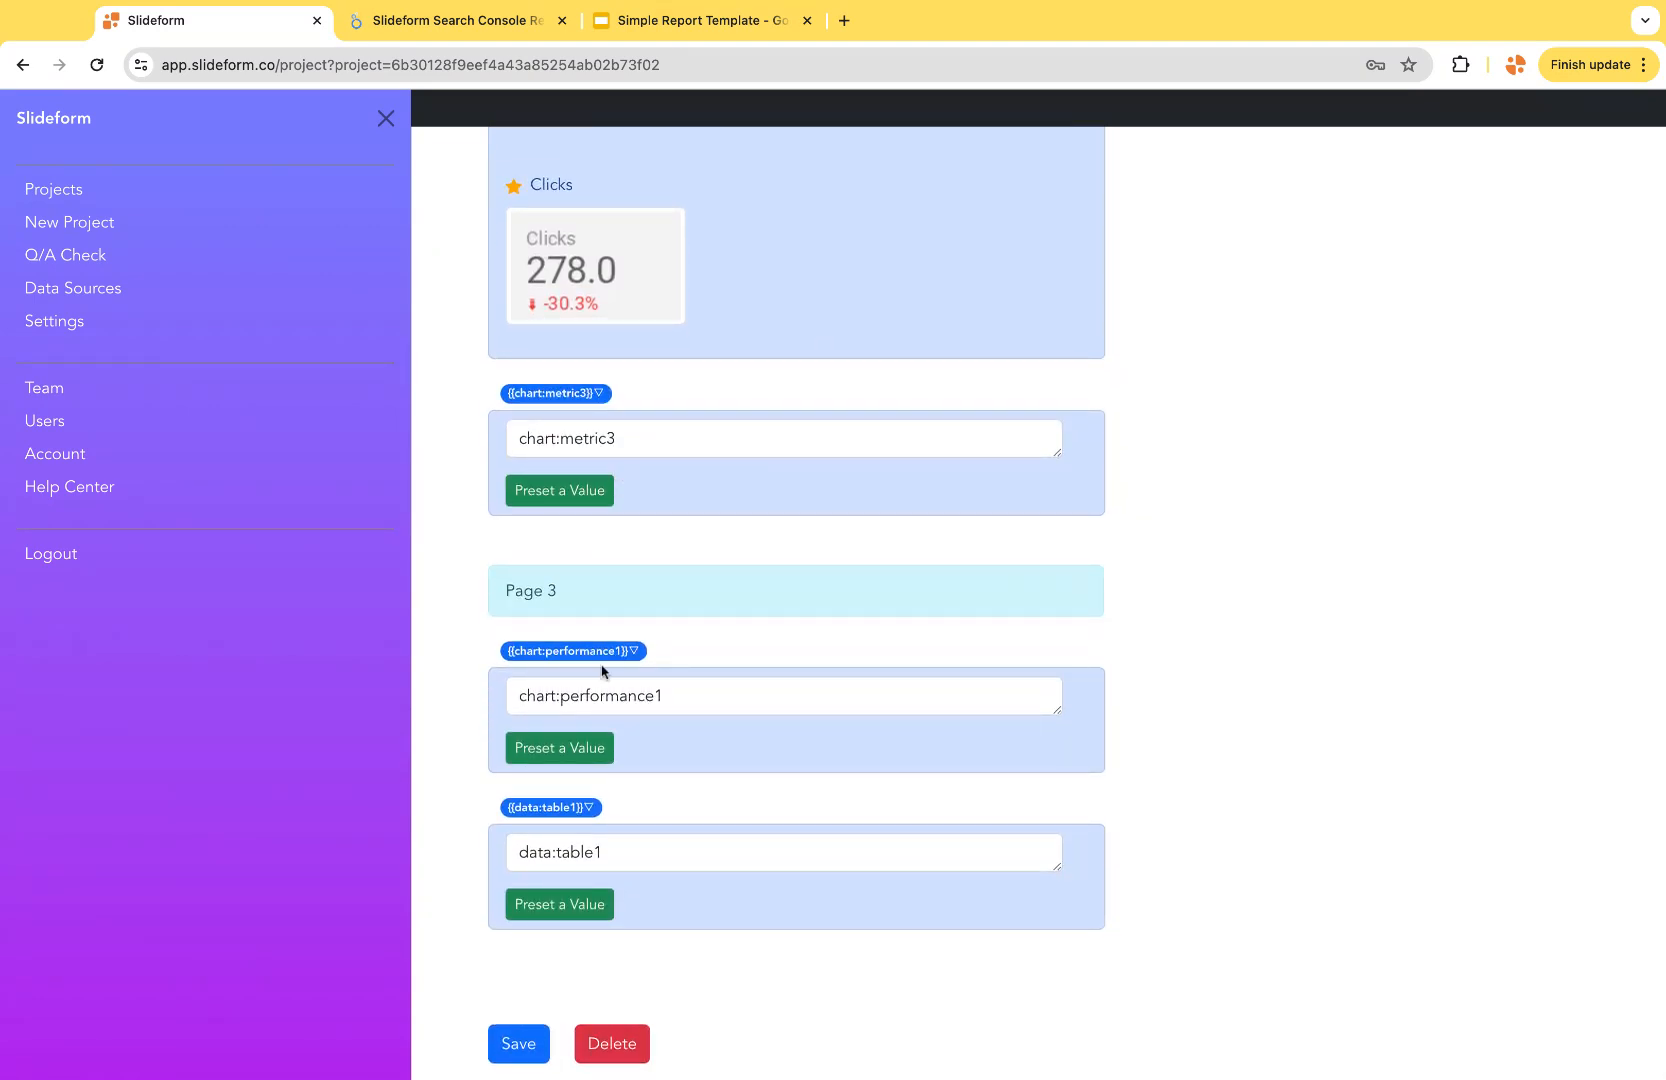
left_click(559, 912)
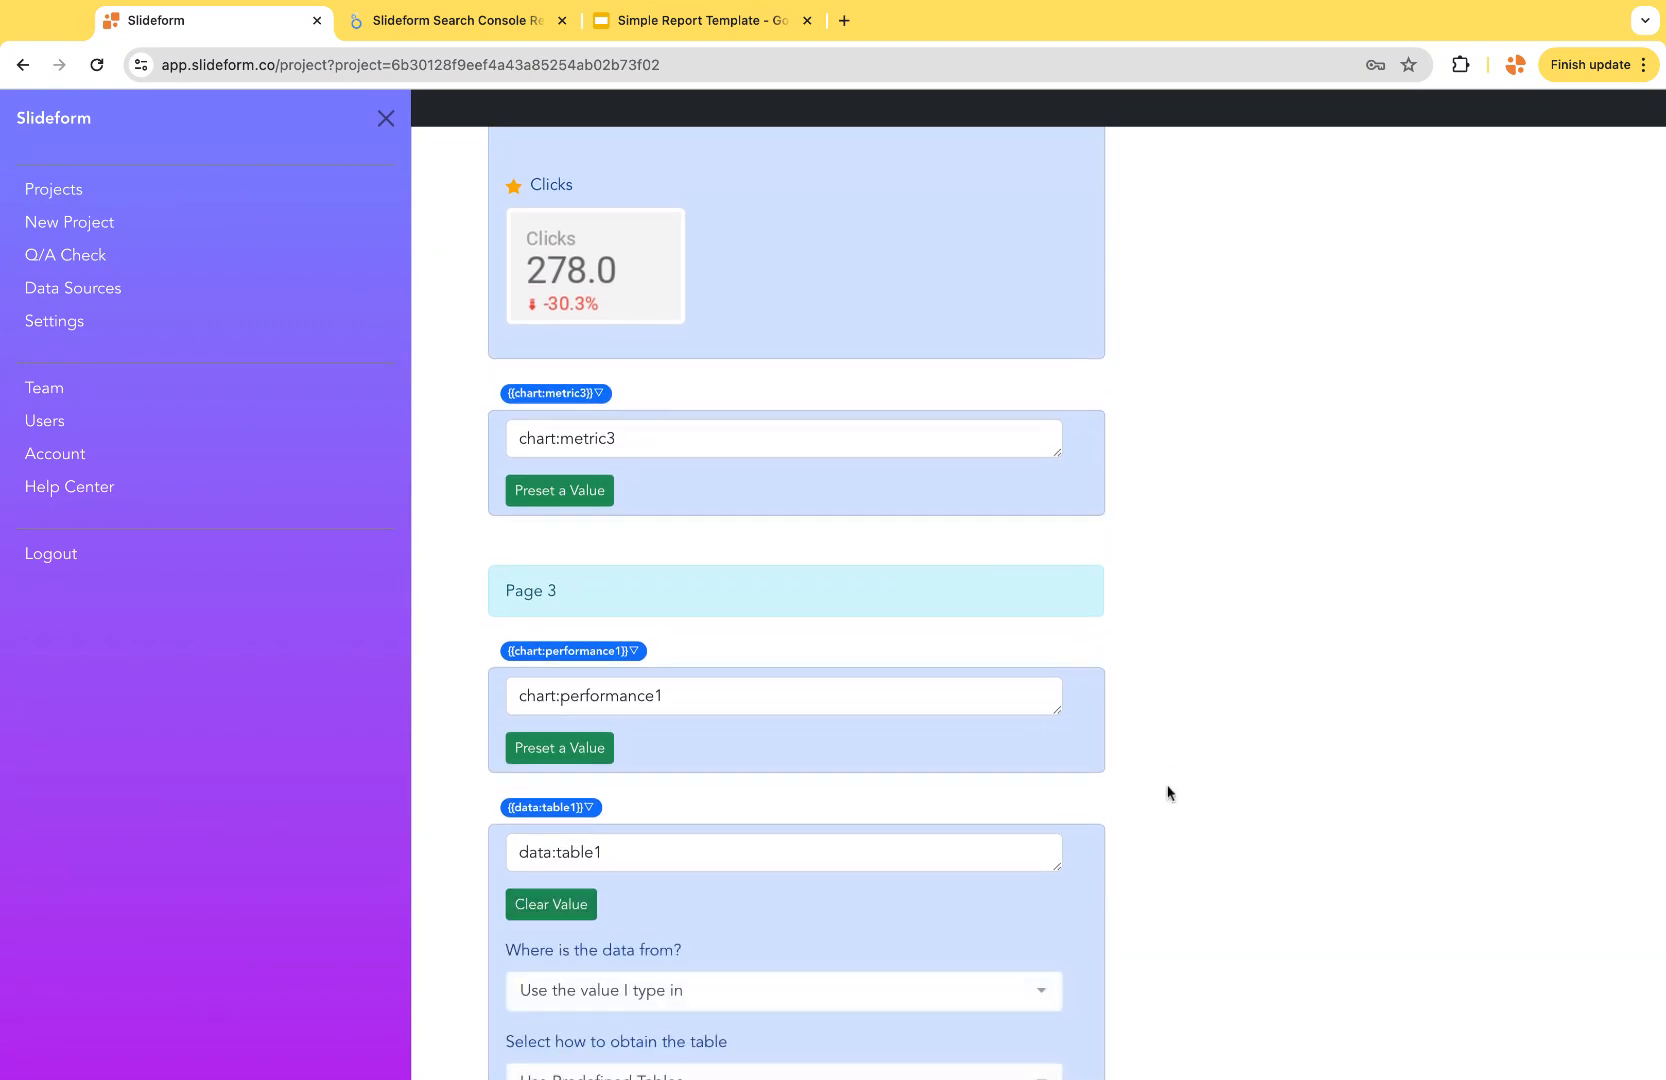
scroll(1168, 790, "down", 7)
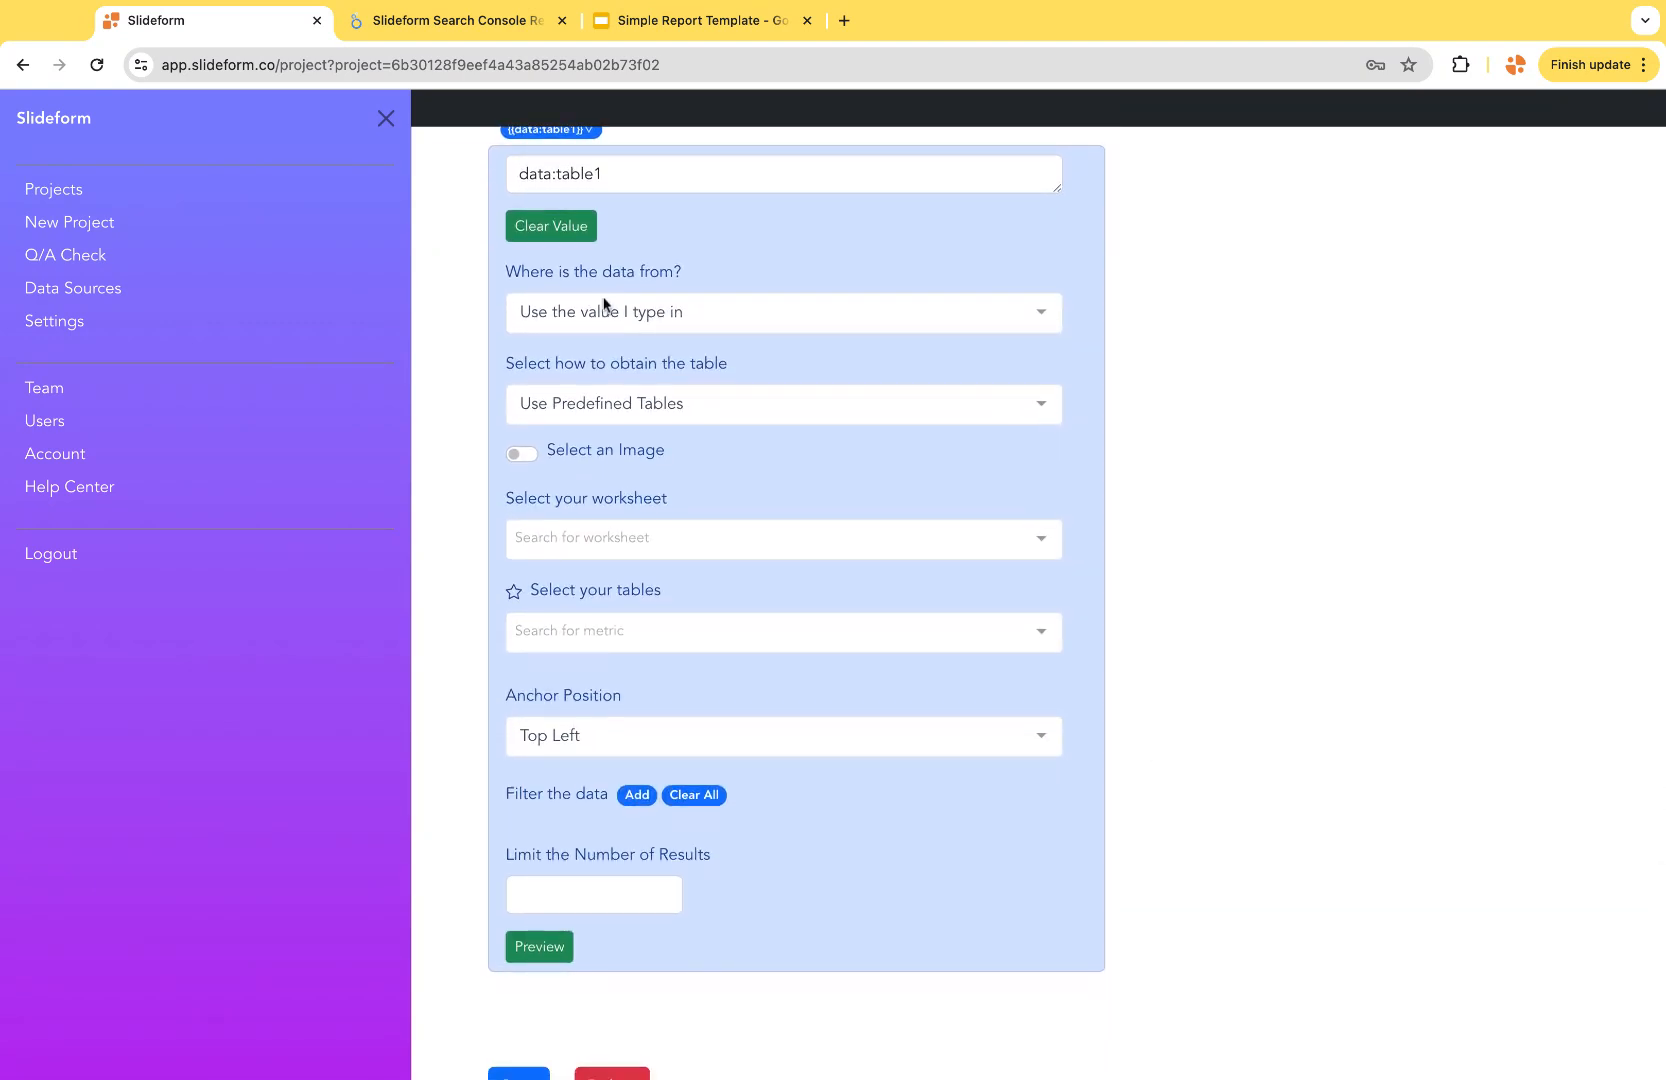
left_click(636, 308)
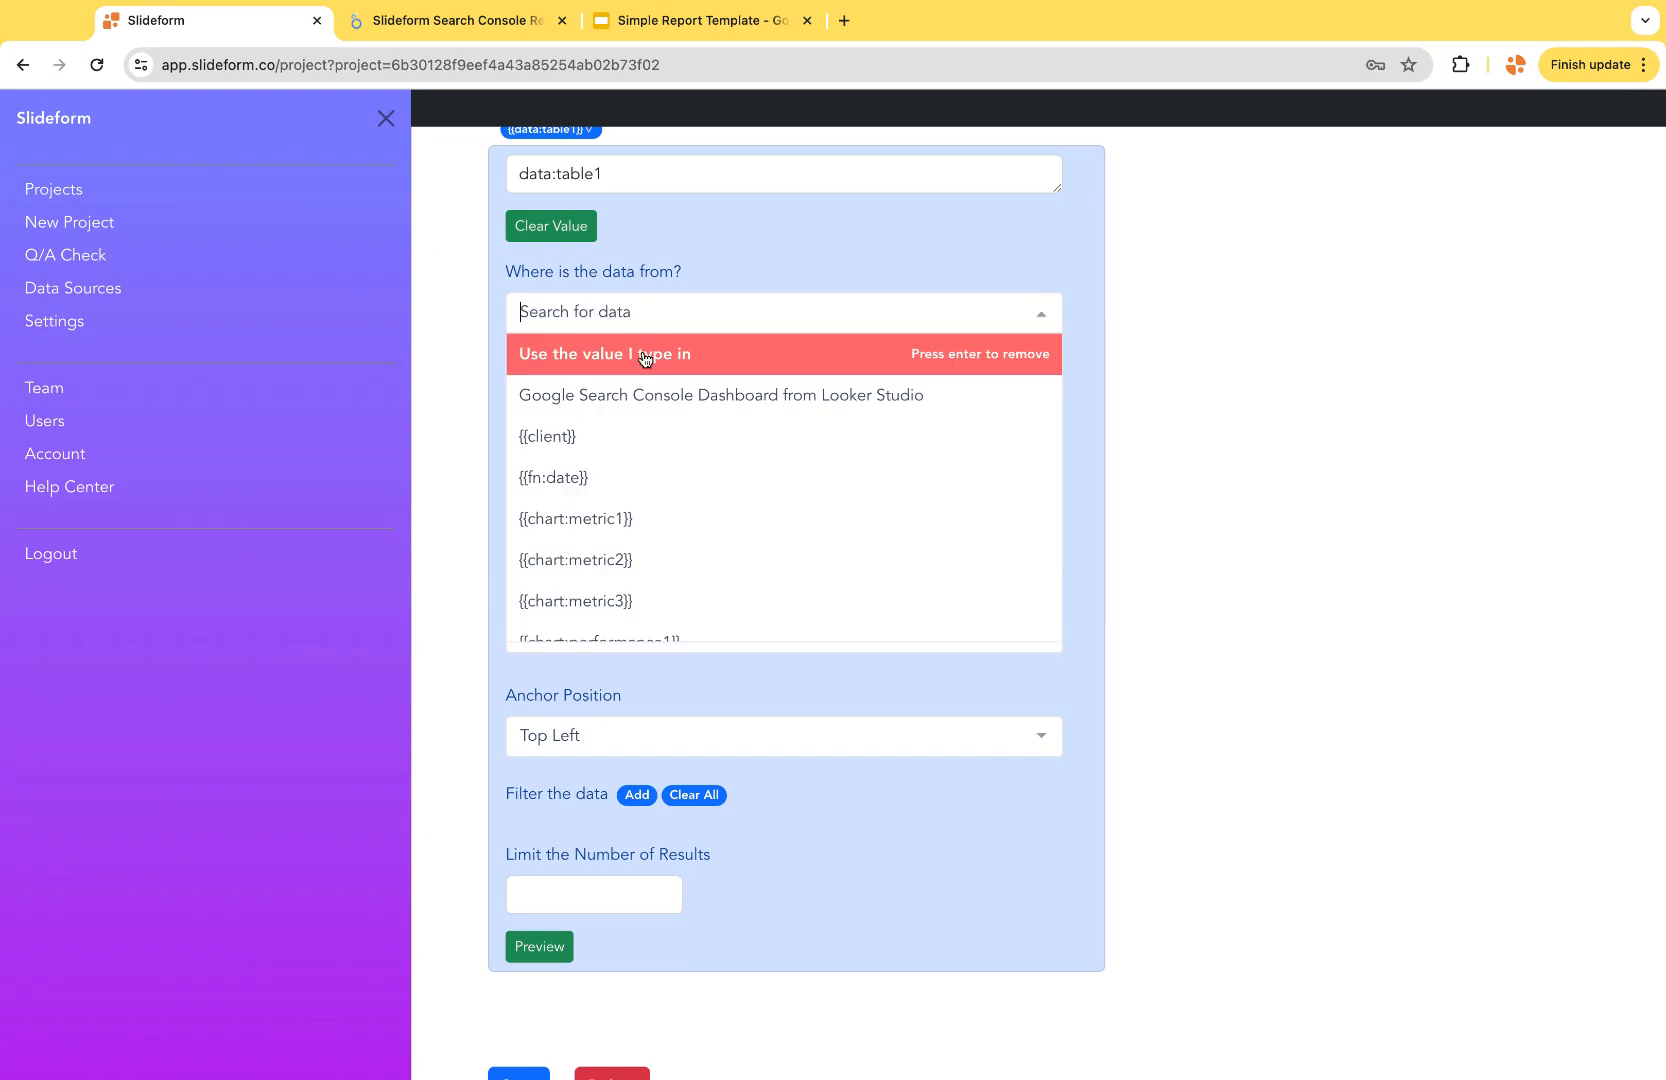
left_click(645, 395)
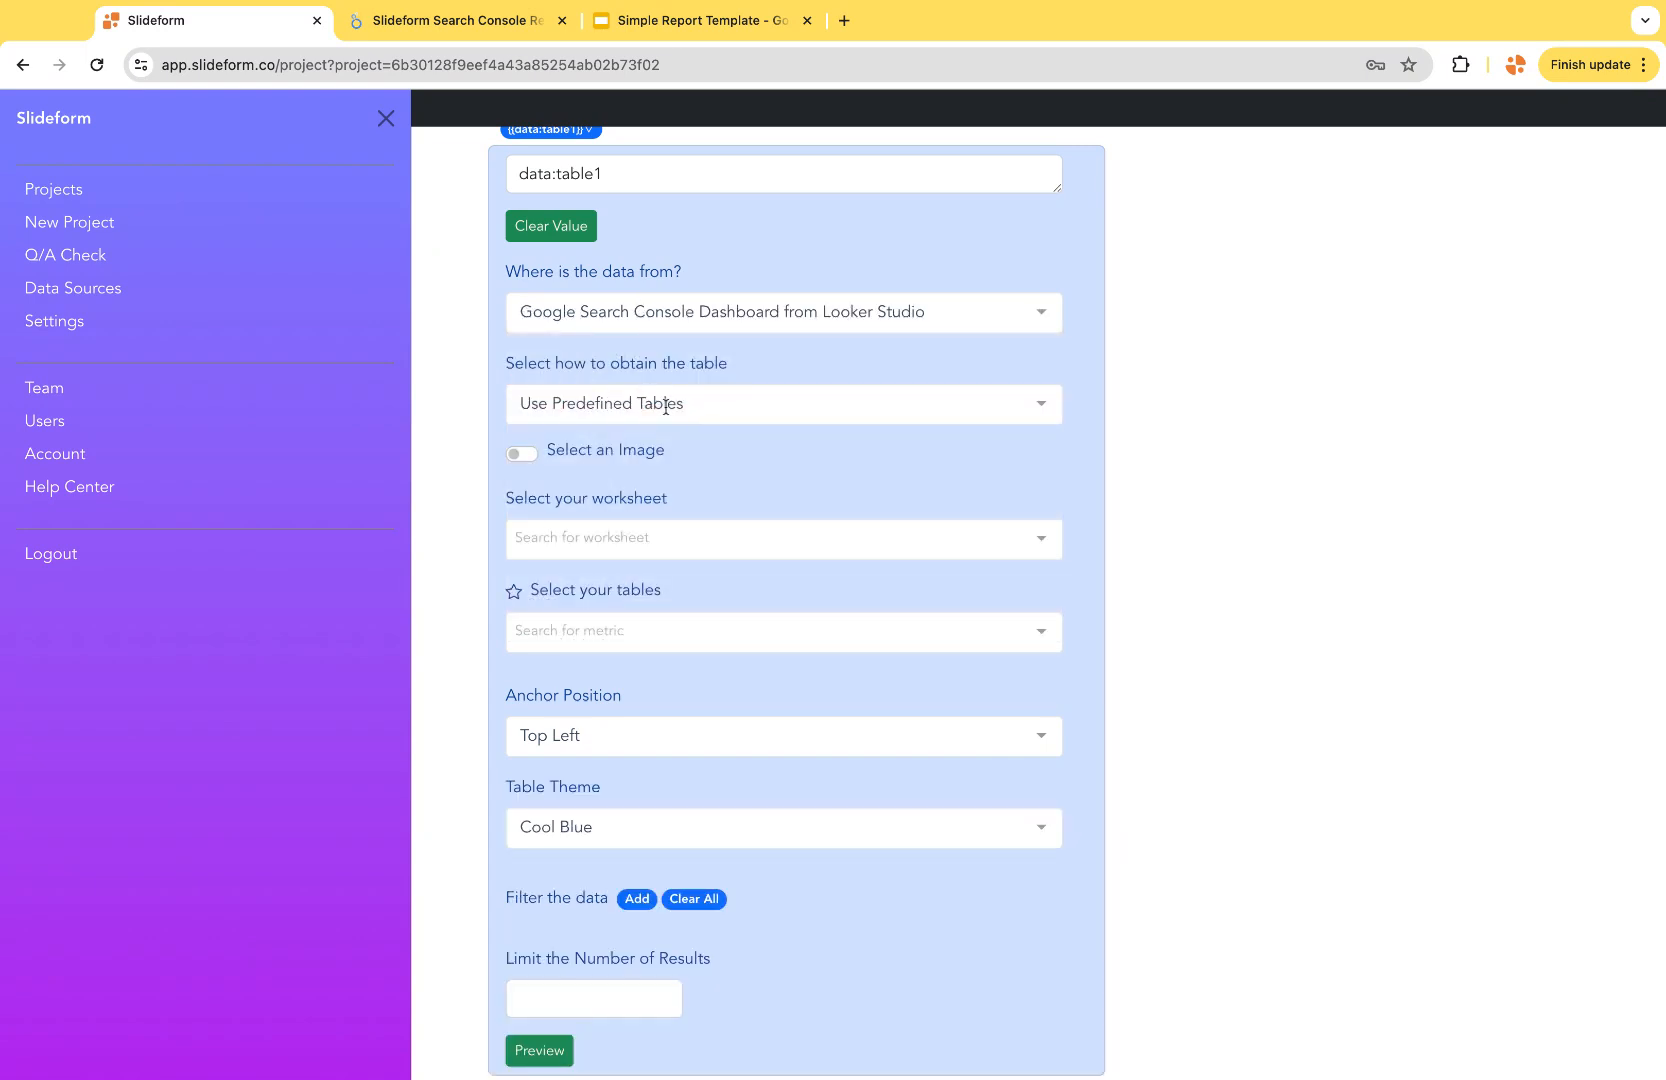
Step: Try Query Data Source as the way to obtain data:table1, and return to Use Predefined Tables
left_click(638, 405)
left_click(634, 444)
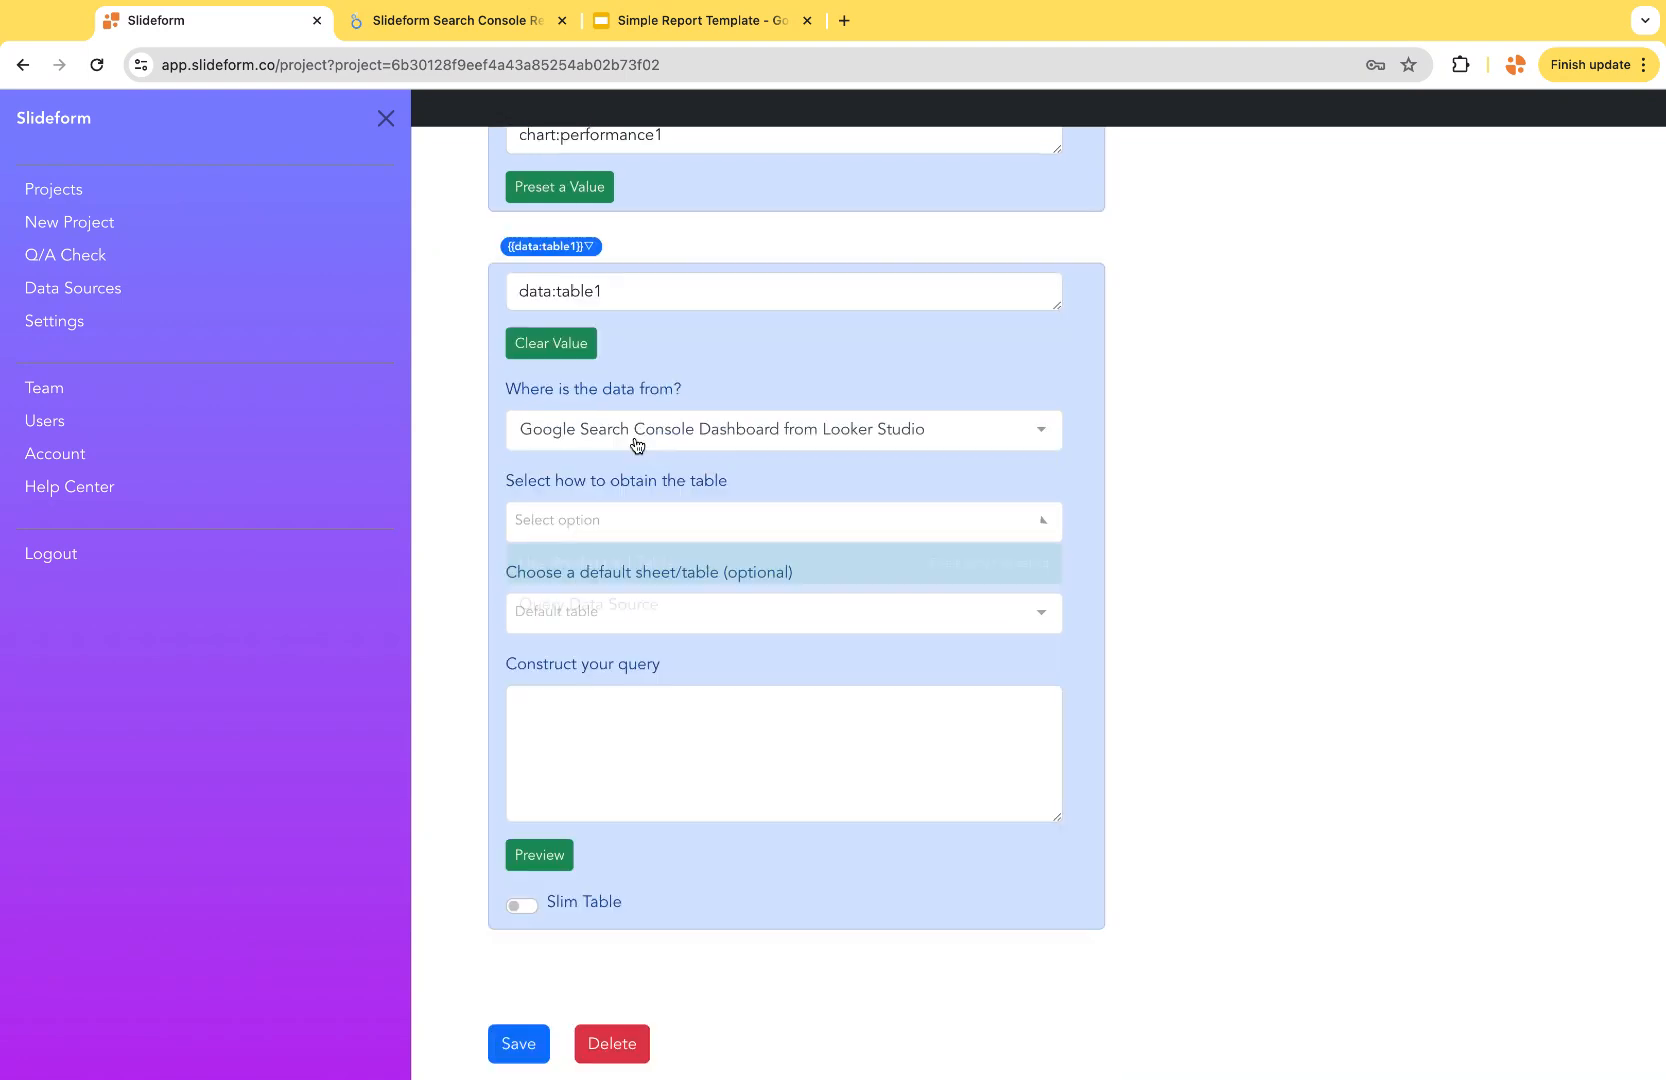
left_click(645, 520)
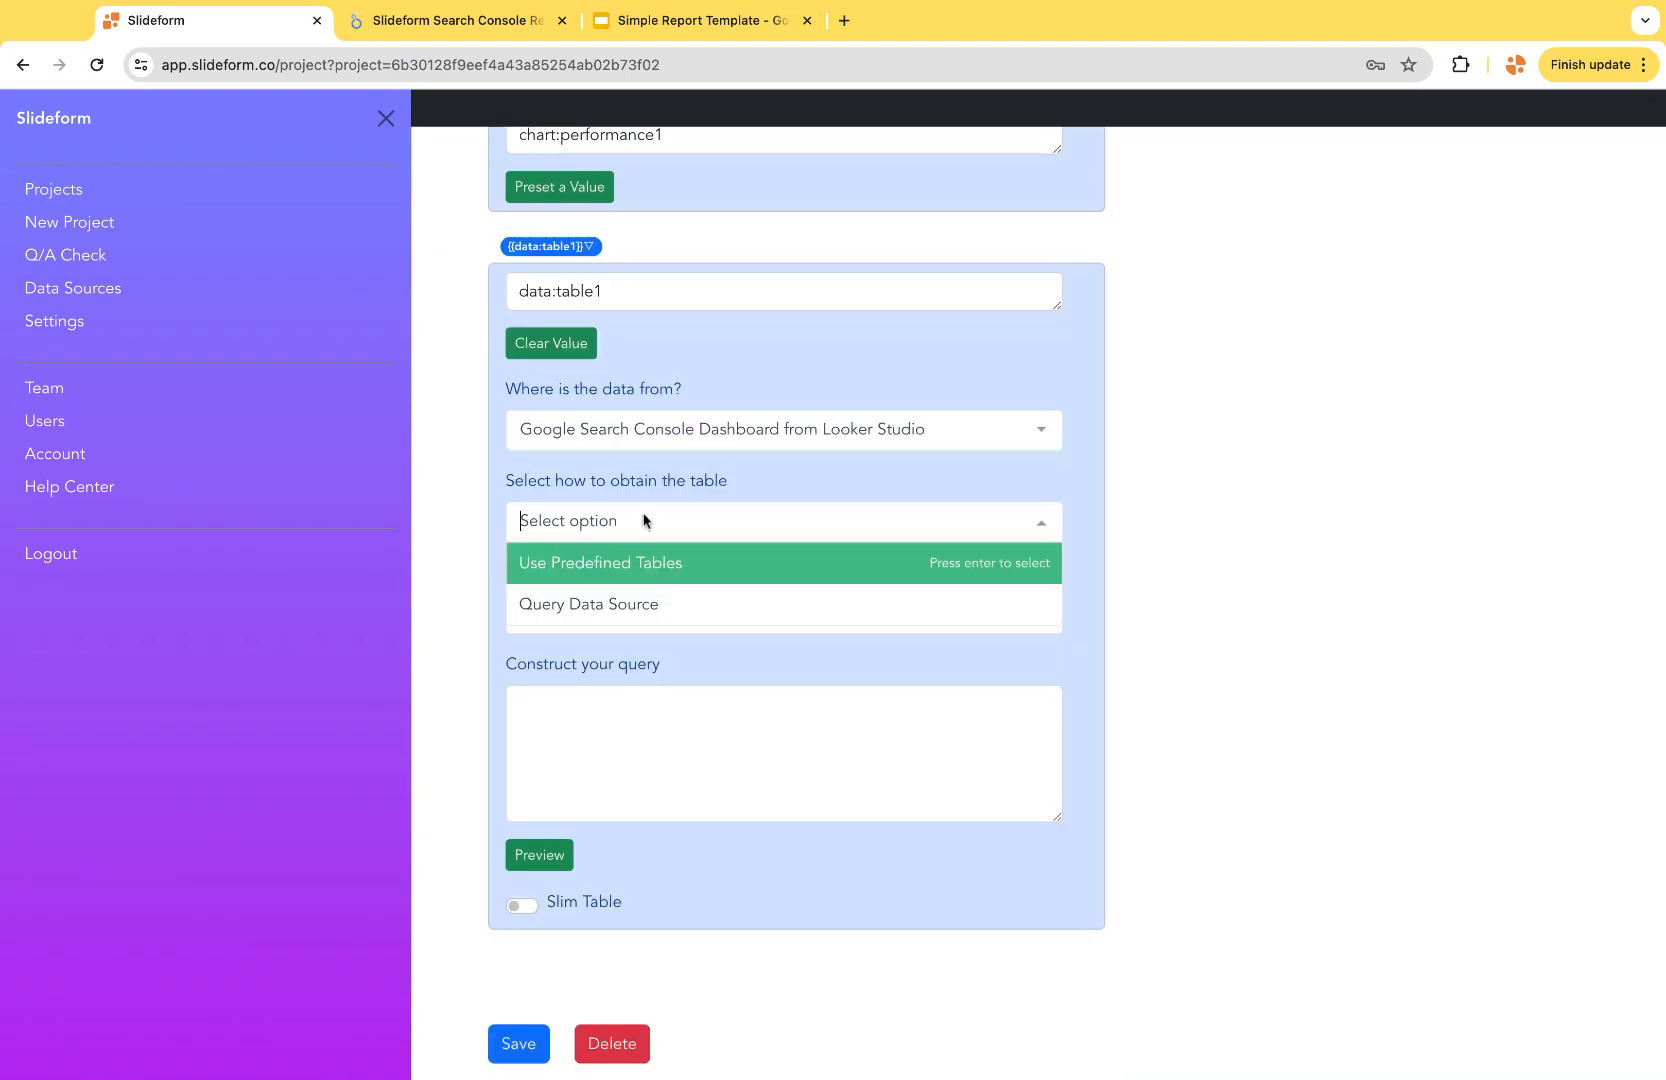
left_click(643, 565)
Step: Assign the Impressions over Time table from the Slideform Search Console Report worksheet to data:table1
scroll(764, 477, "down", 1)
scroll(764, 477, "down", 3)
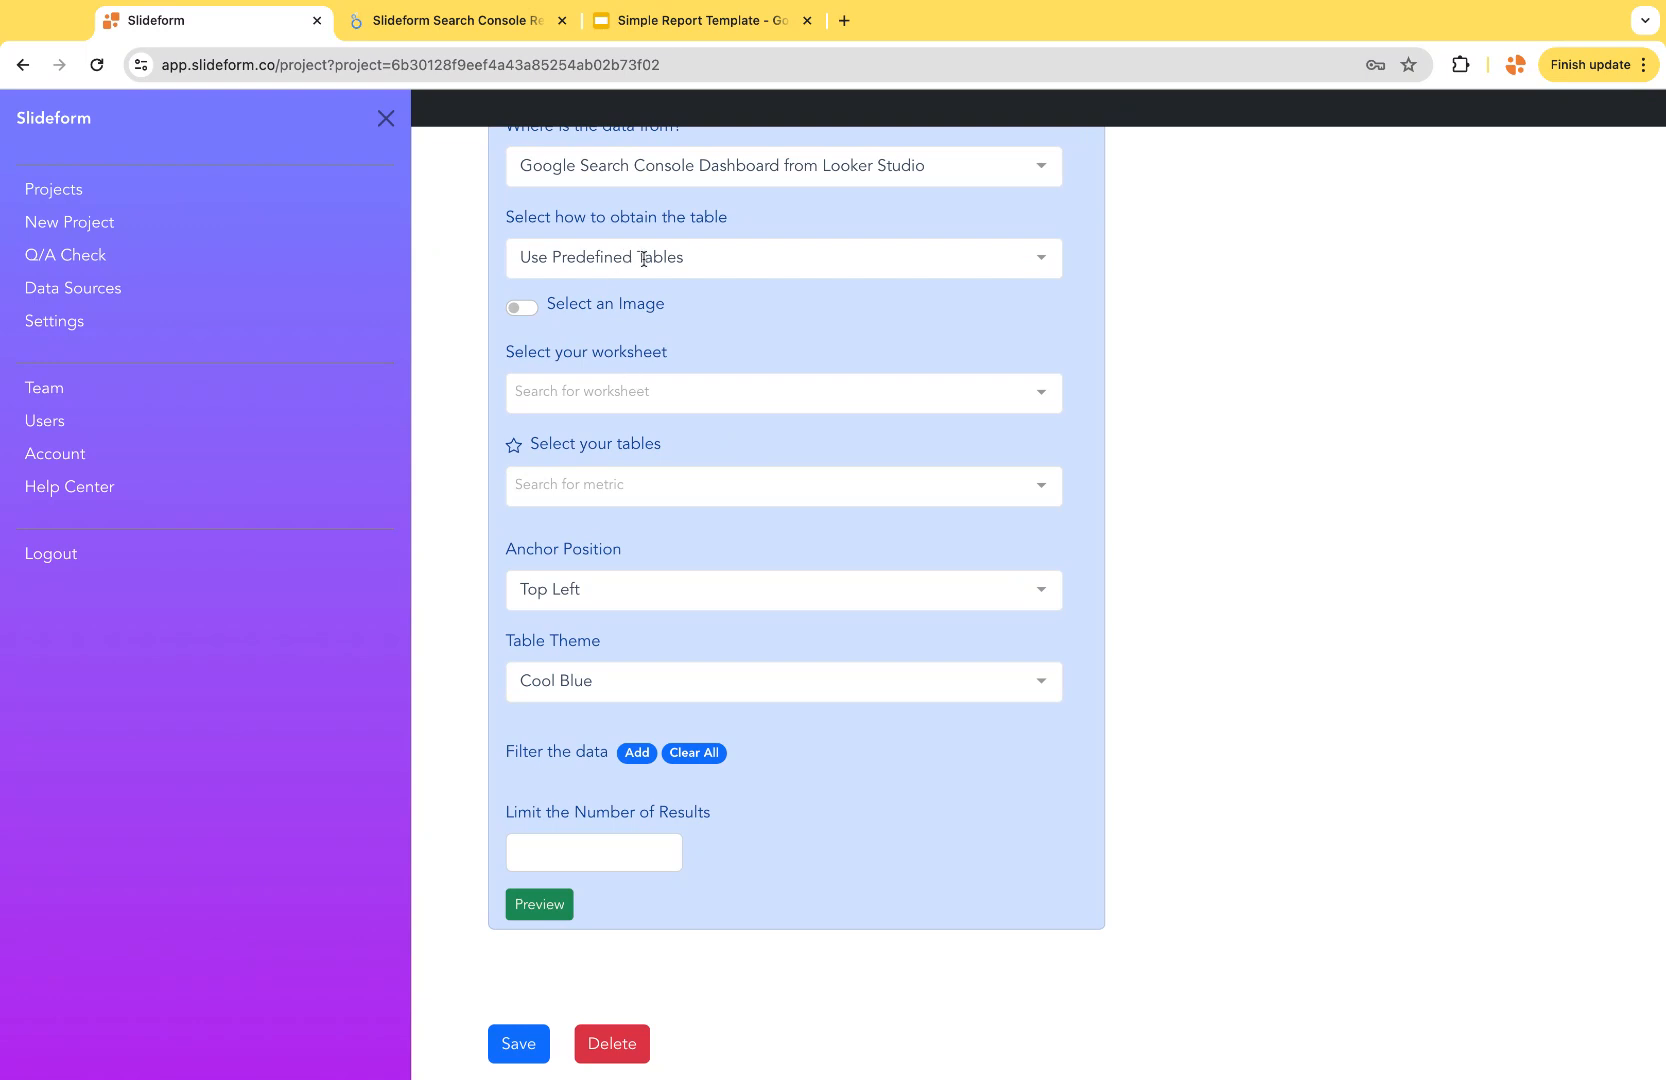
left_click(613, 392)
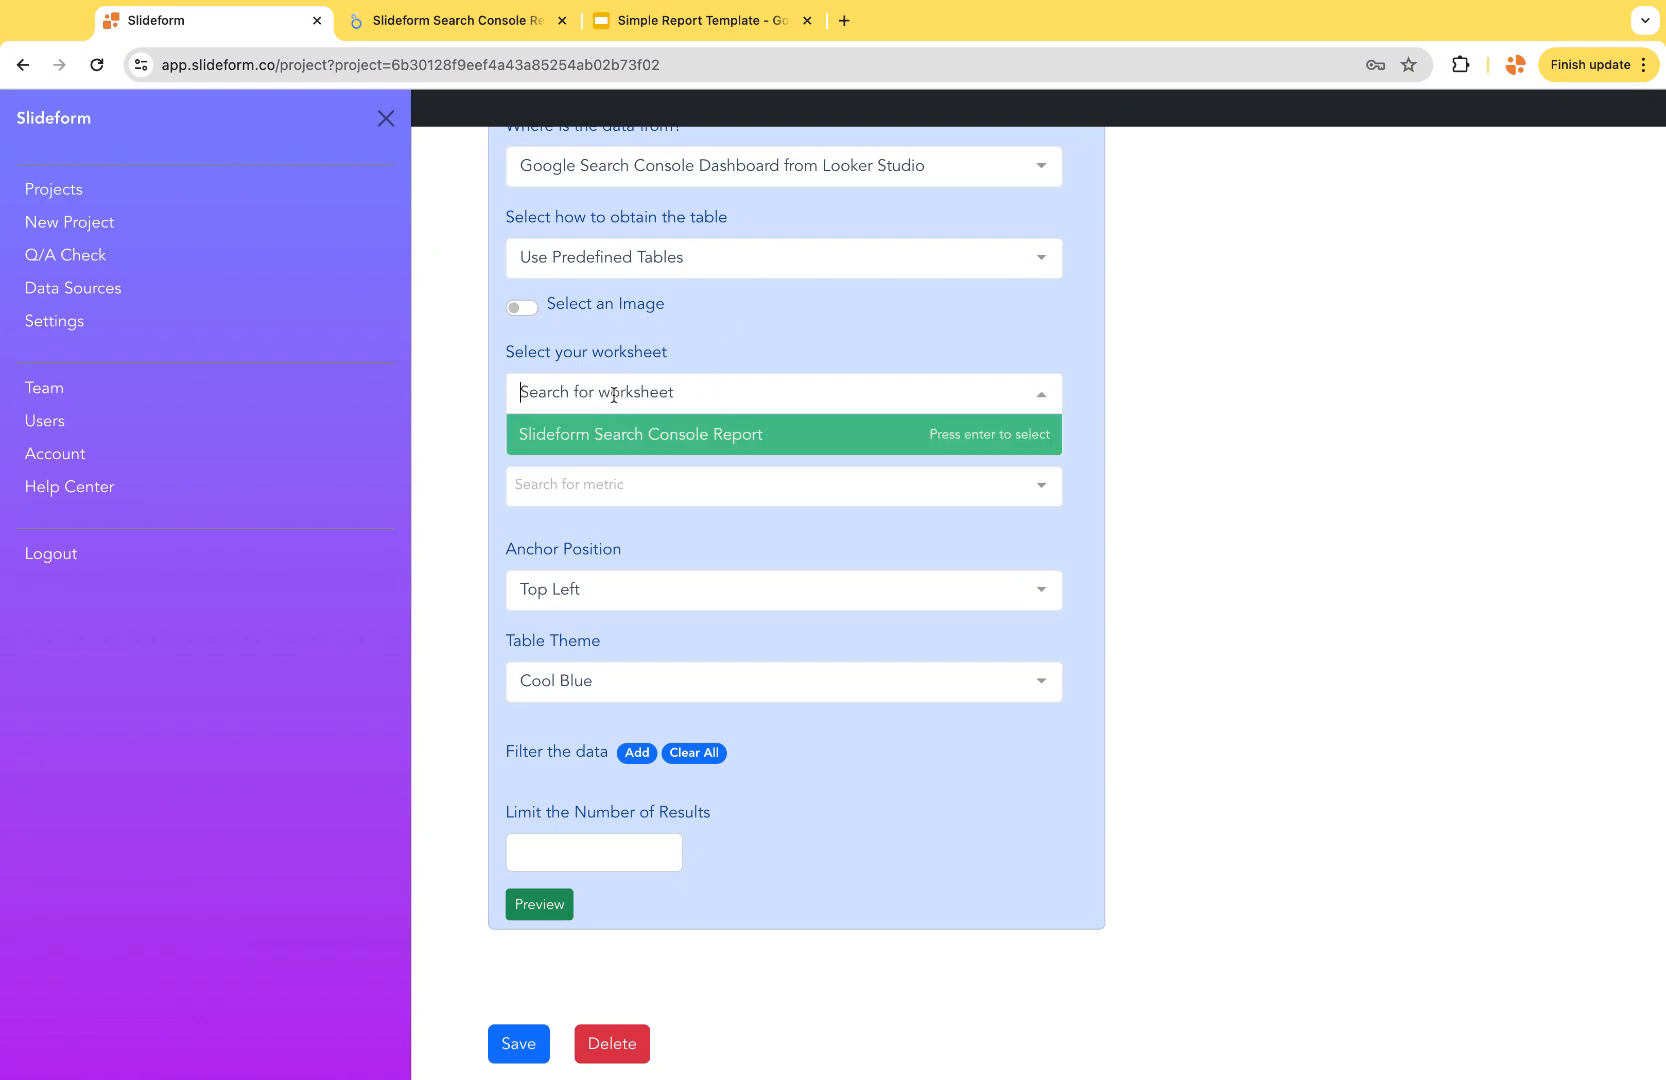
left_click(624, 436)
left_click(613, 500)
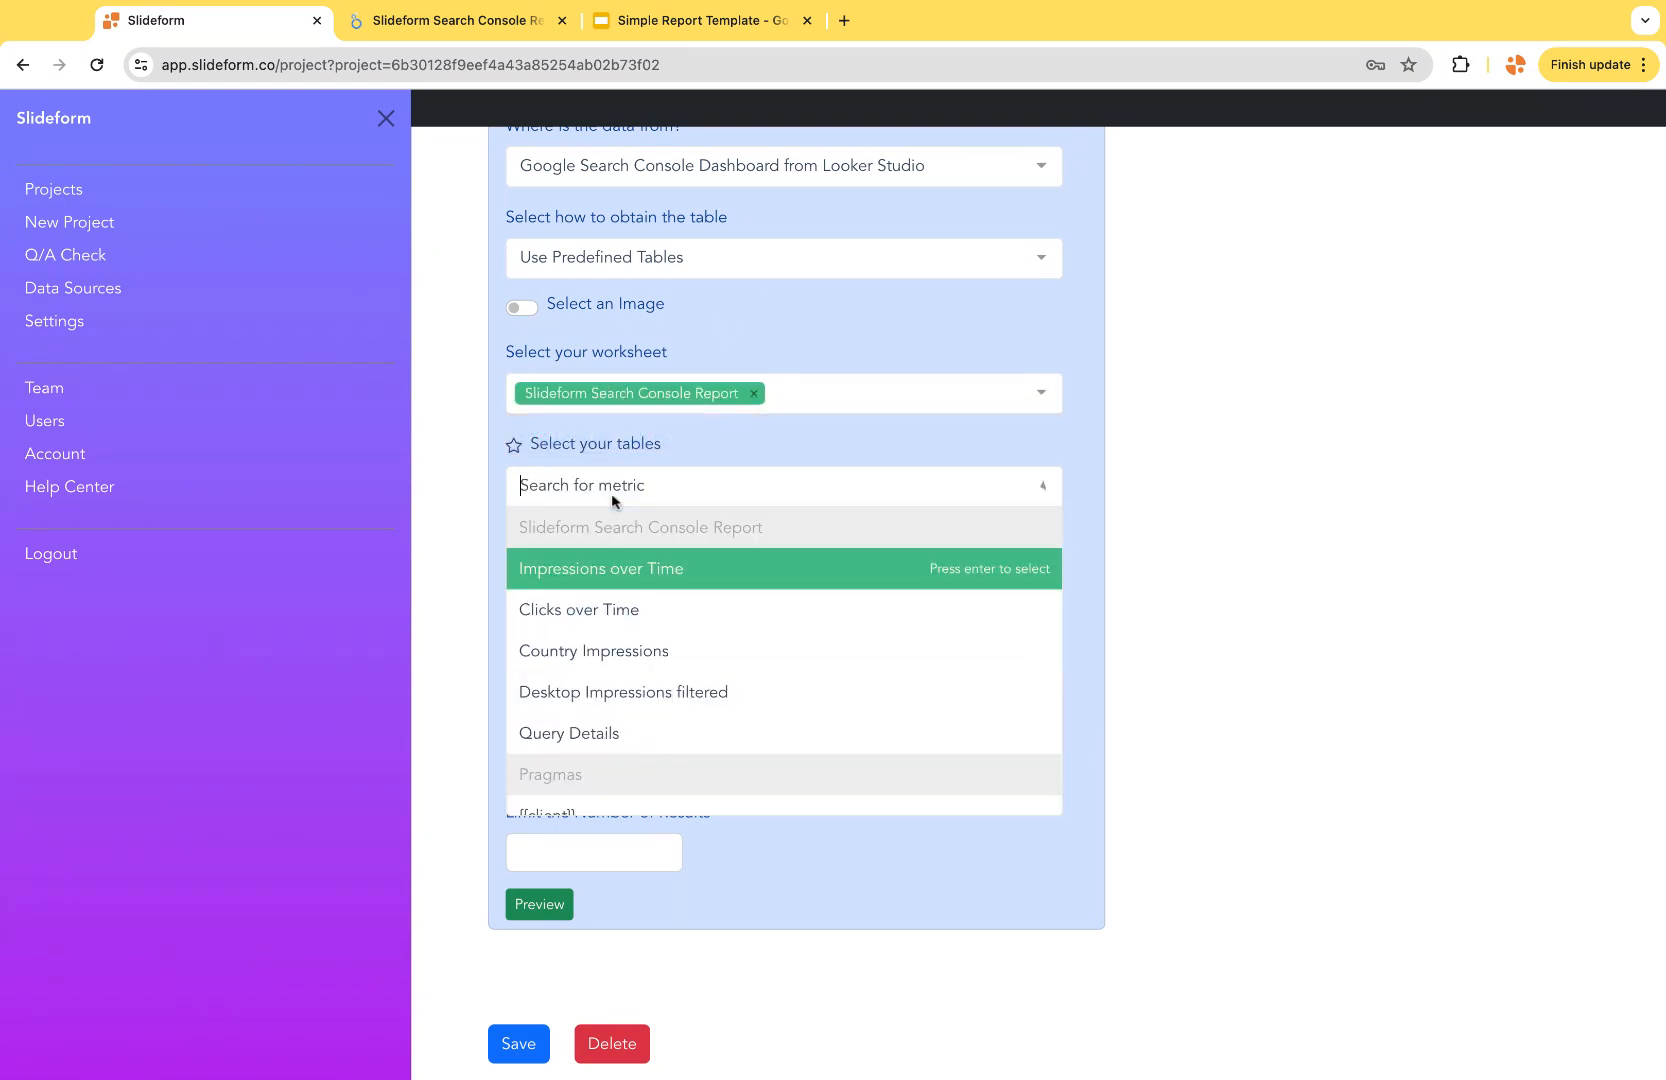
left_click(595, 578)
scroll(649, 540, "down", 2)
scroll(649, 543, "down", 1)
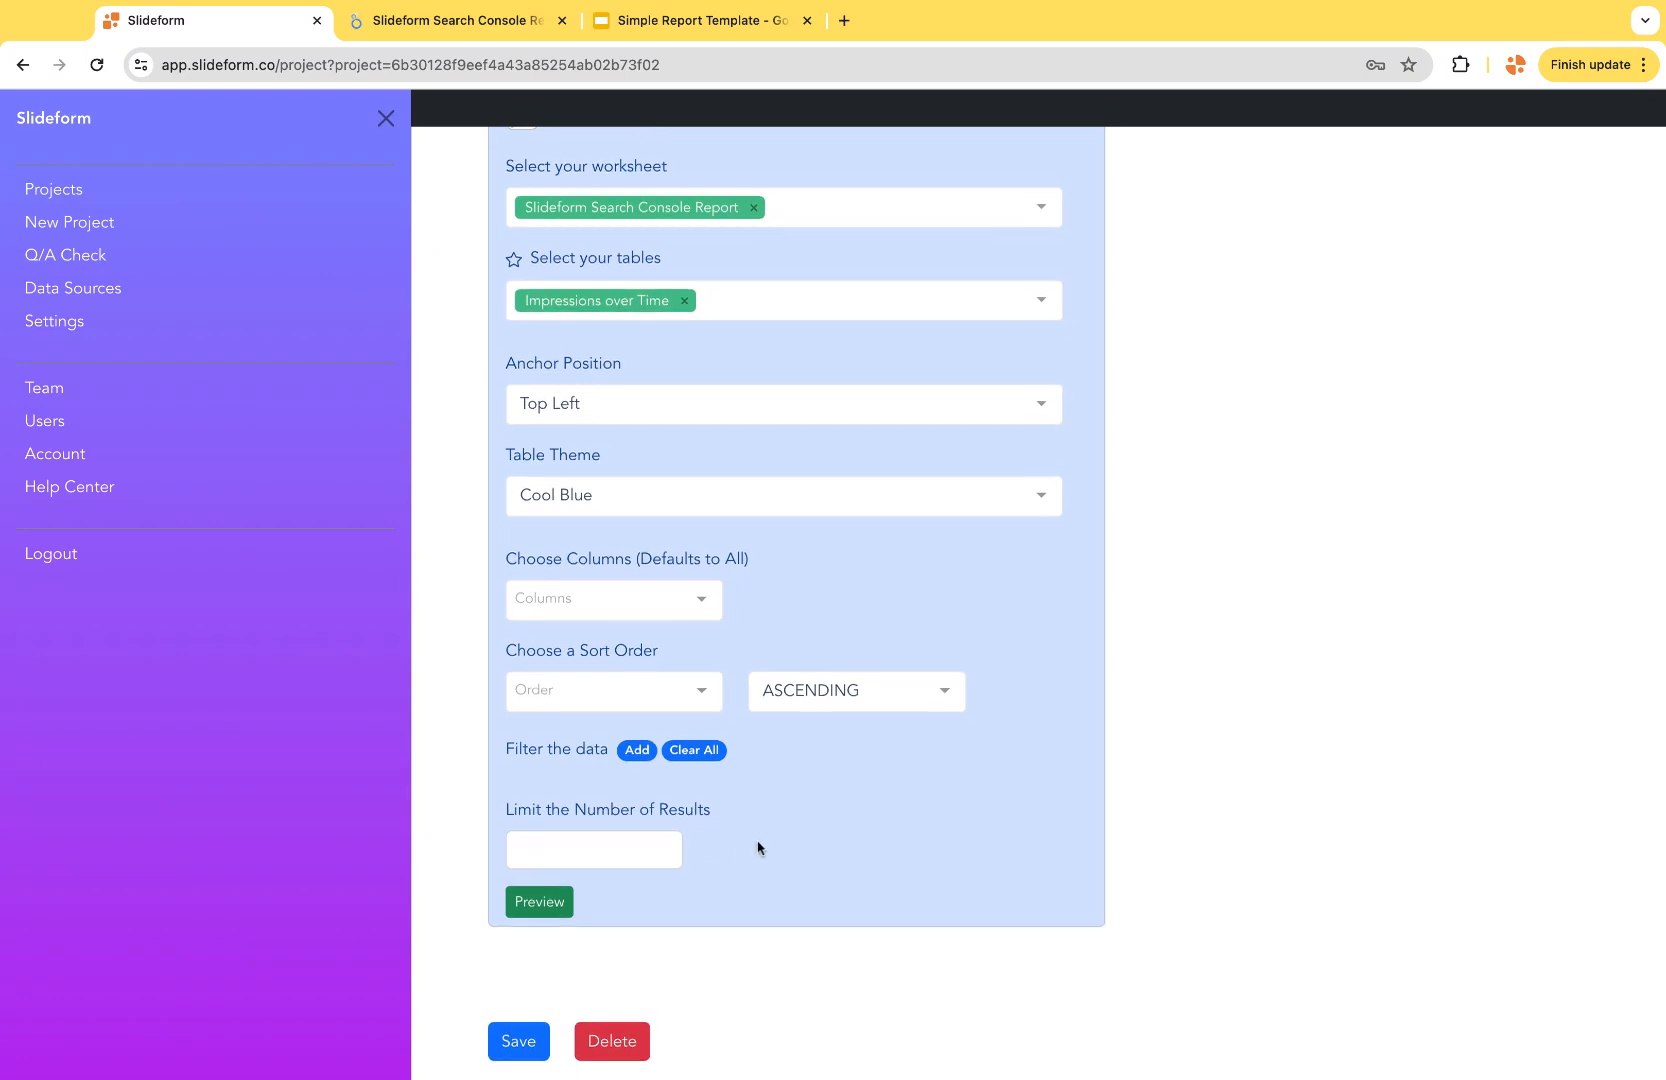
Step: Save the data:table1 placeholder settings and start generating the Simple Example Report from the projects list
left_click(519, 1044)
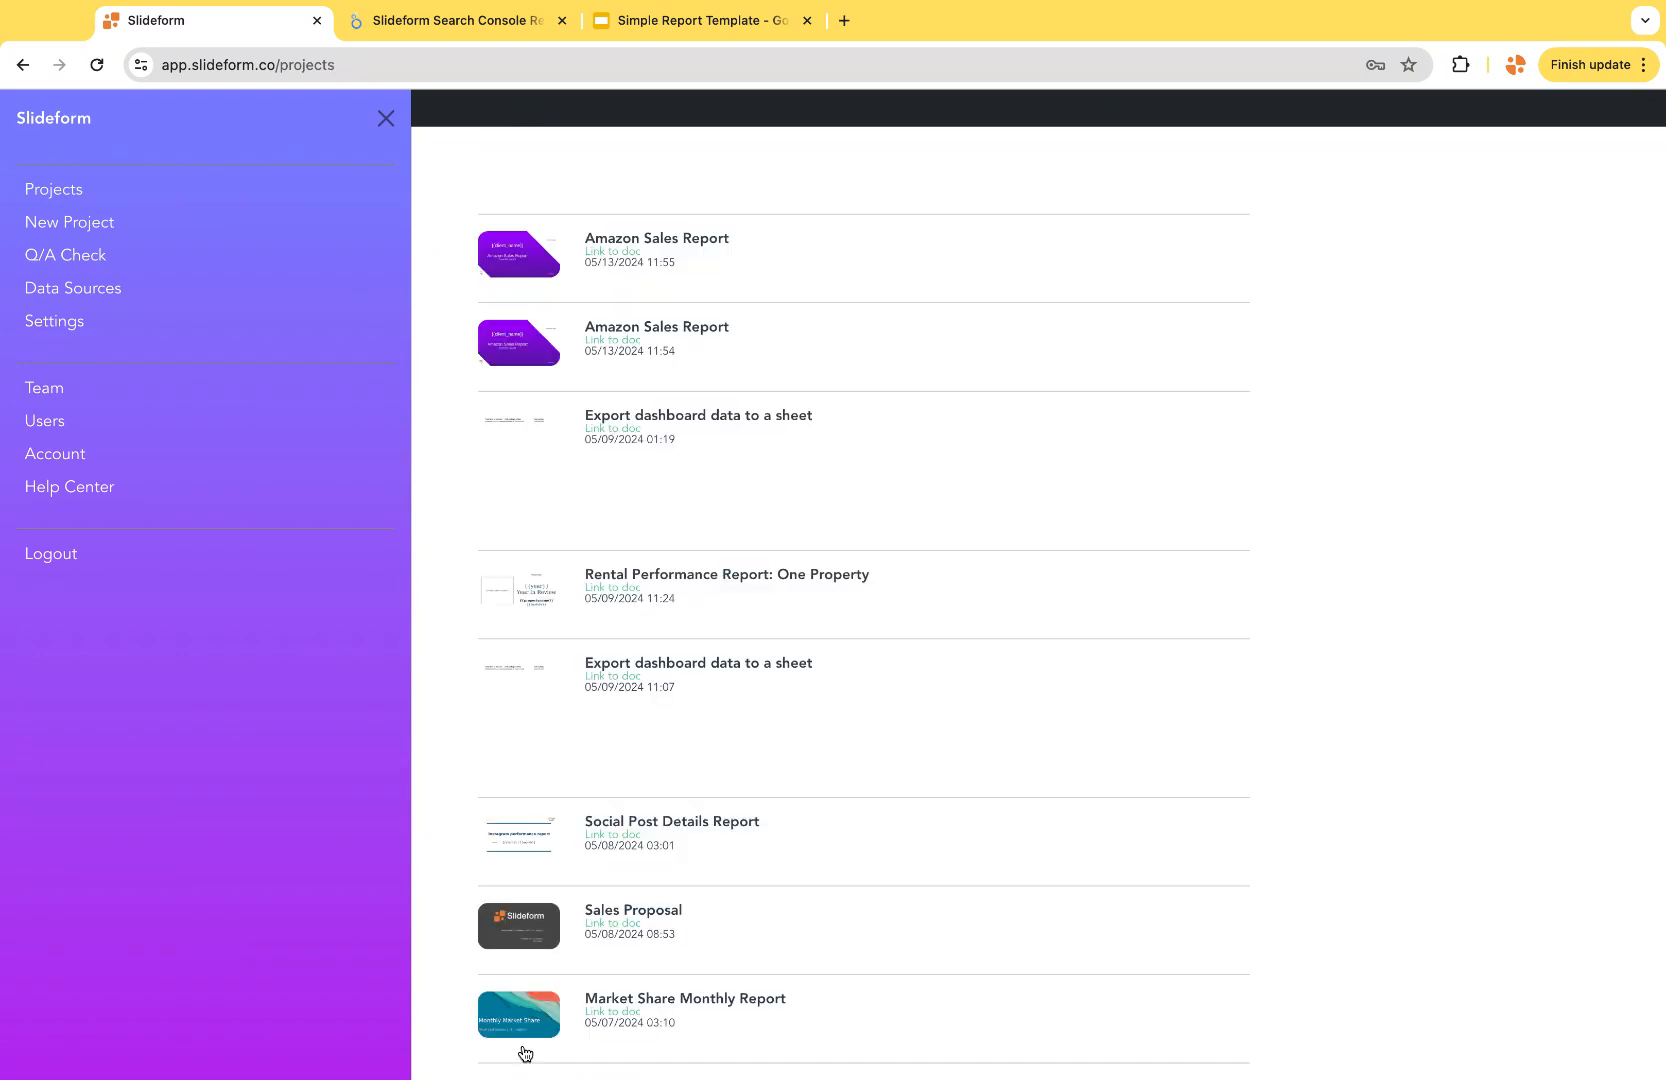
scroll(837, 435, "up", 7)
scroll(843, 530, "up", 1)
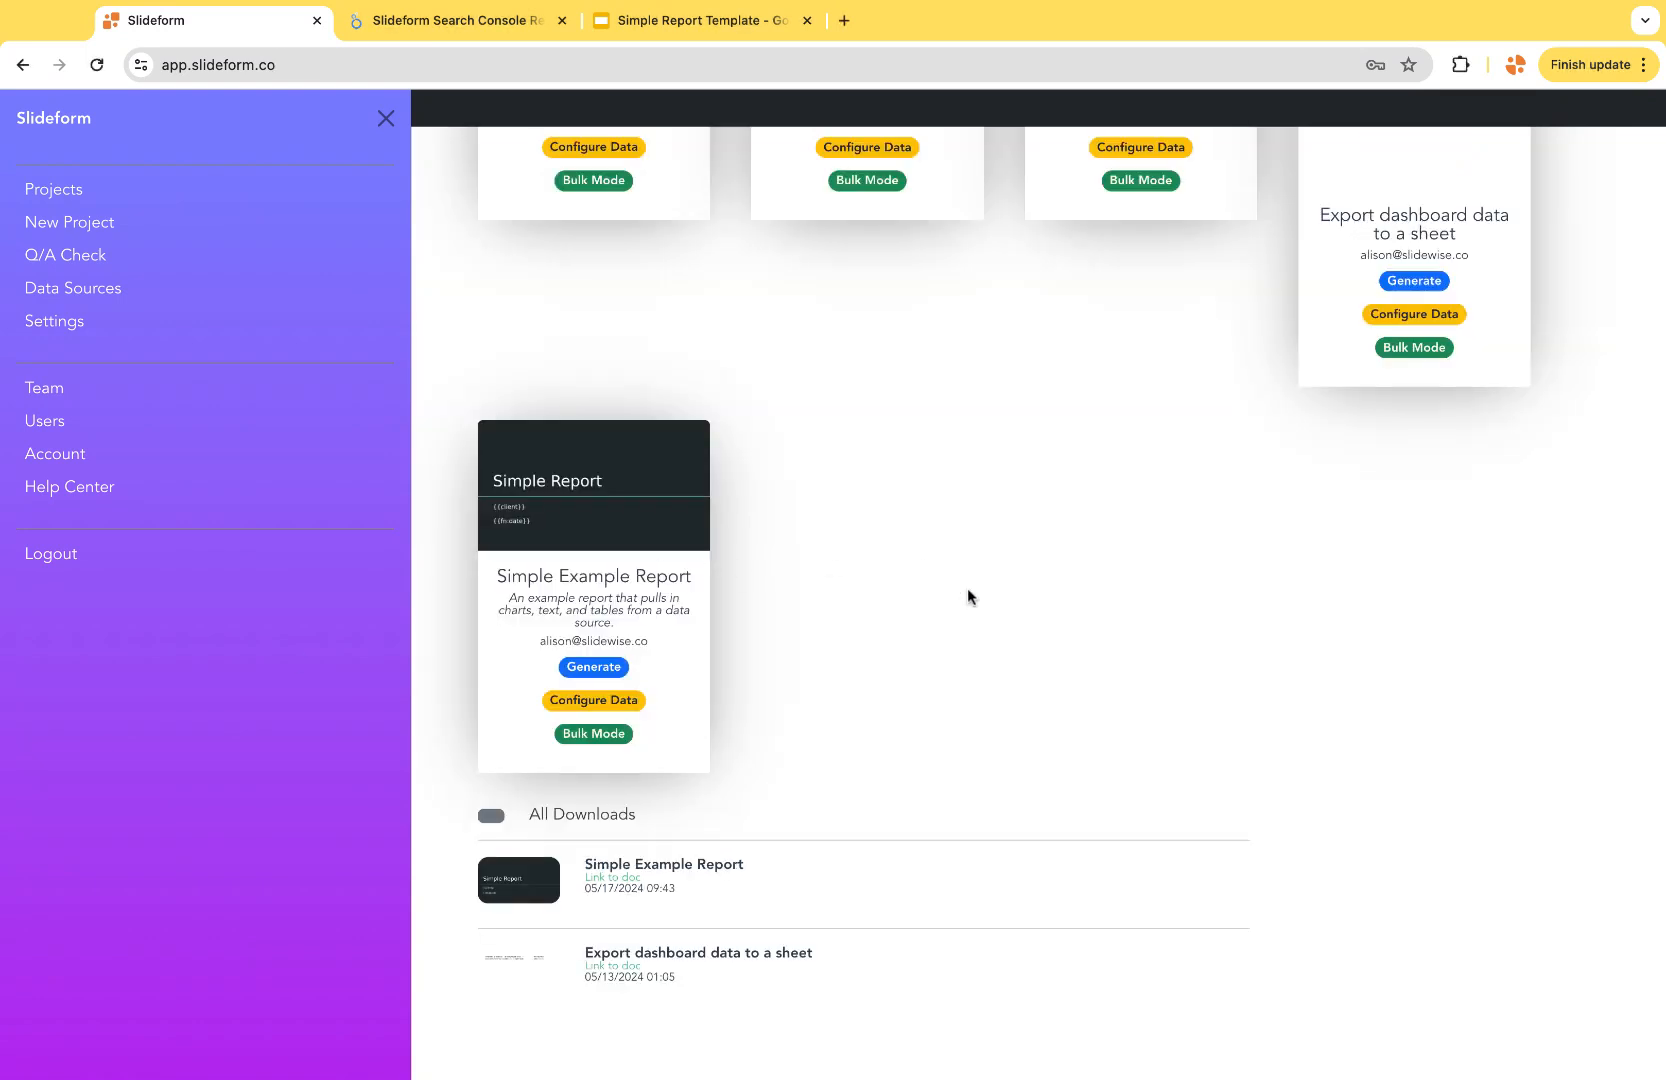
scroll(967, 590, "down", 1)
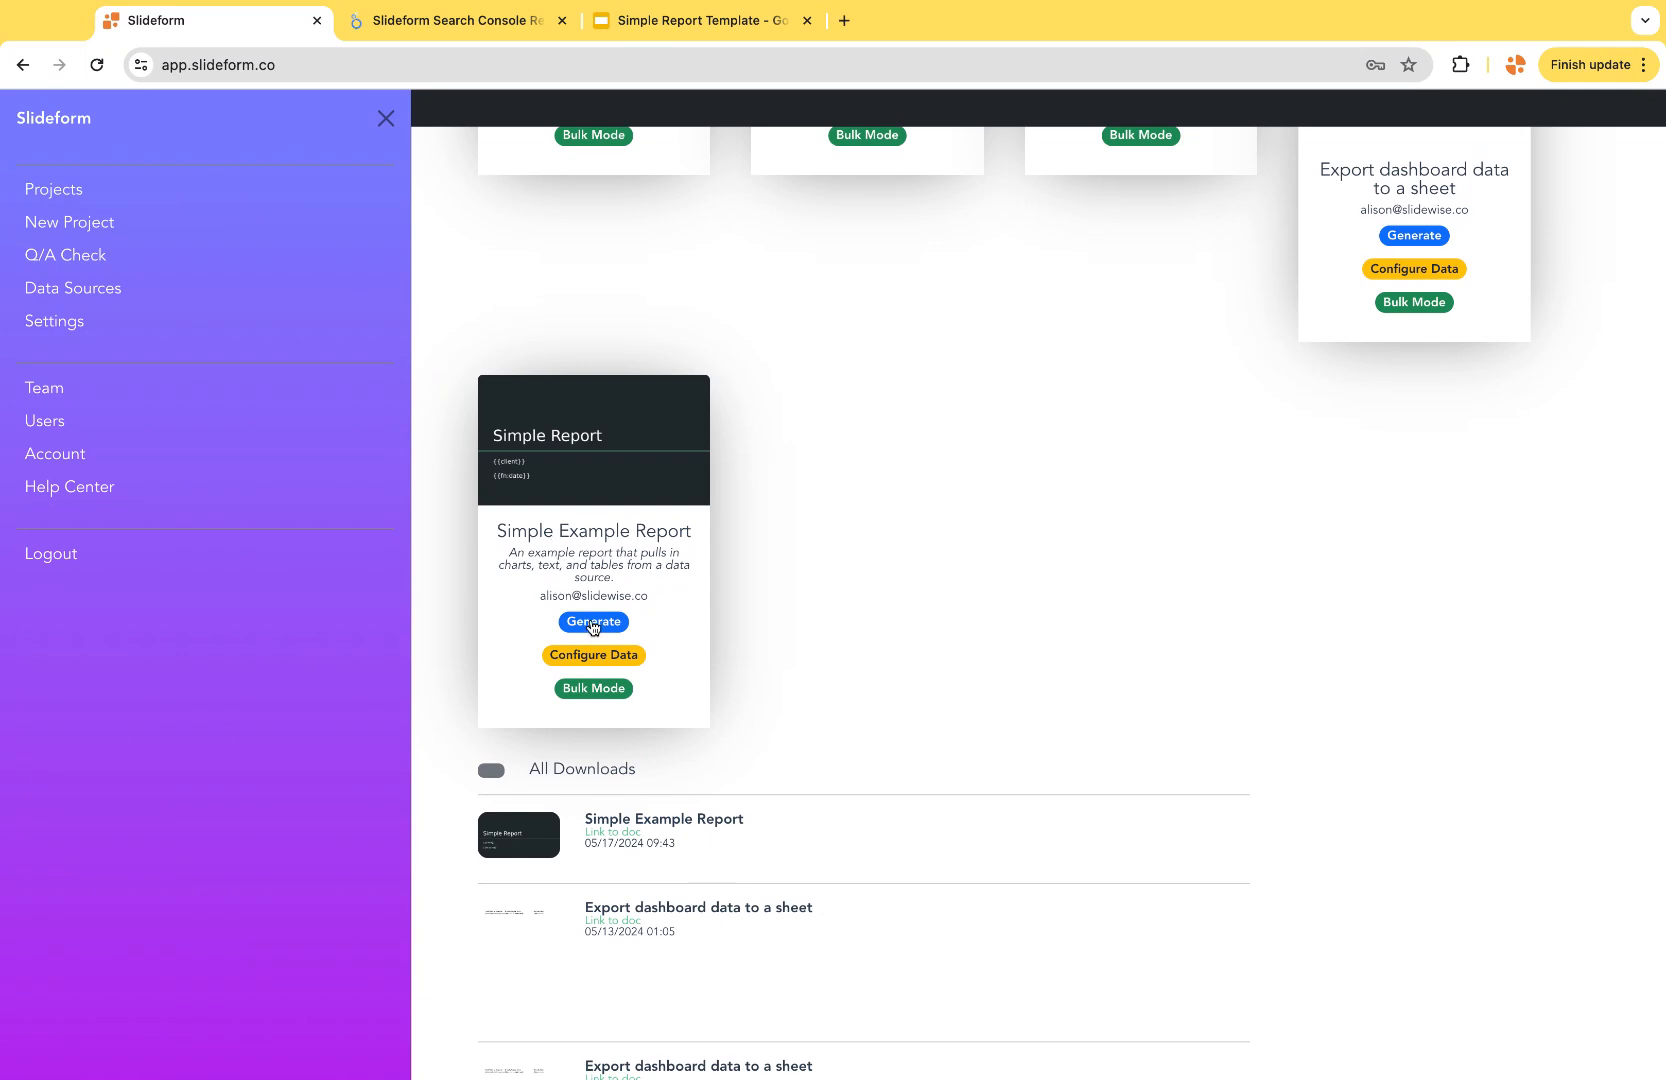
left_click(594, 622)
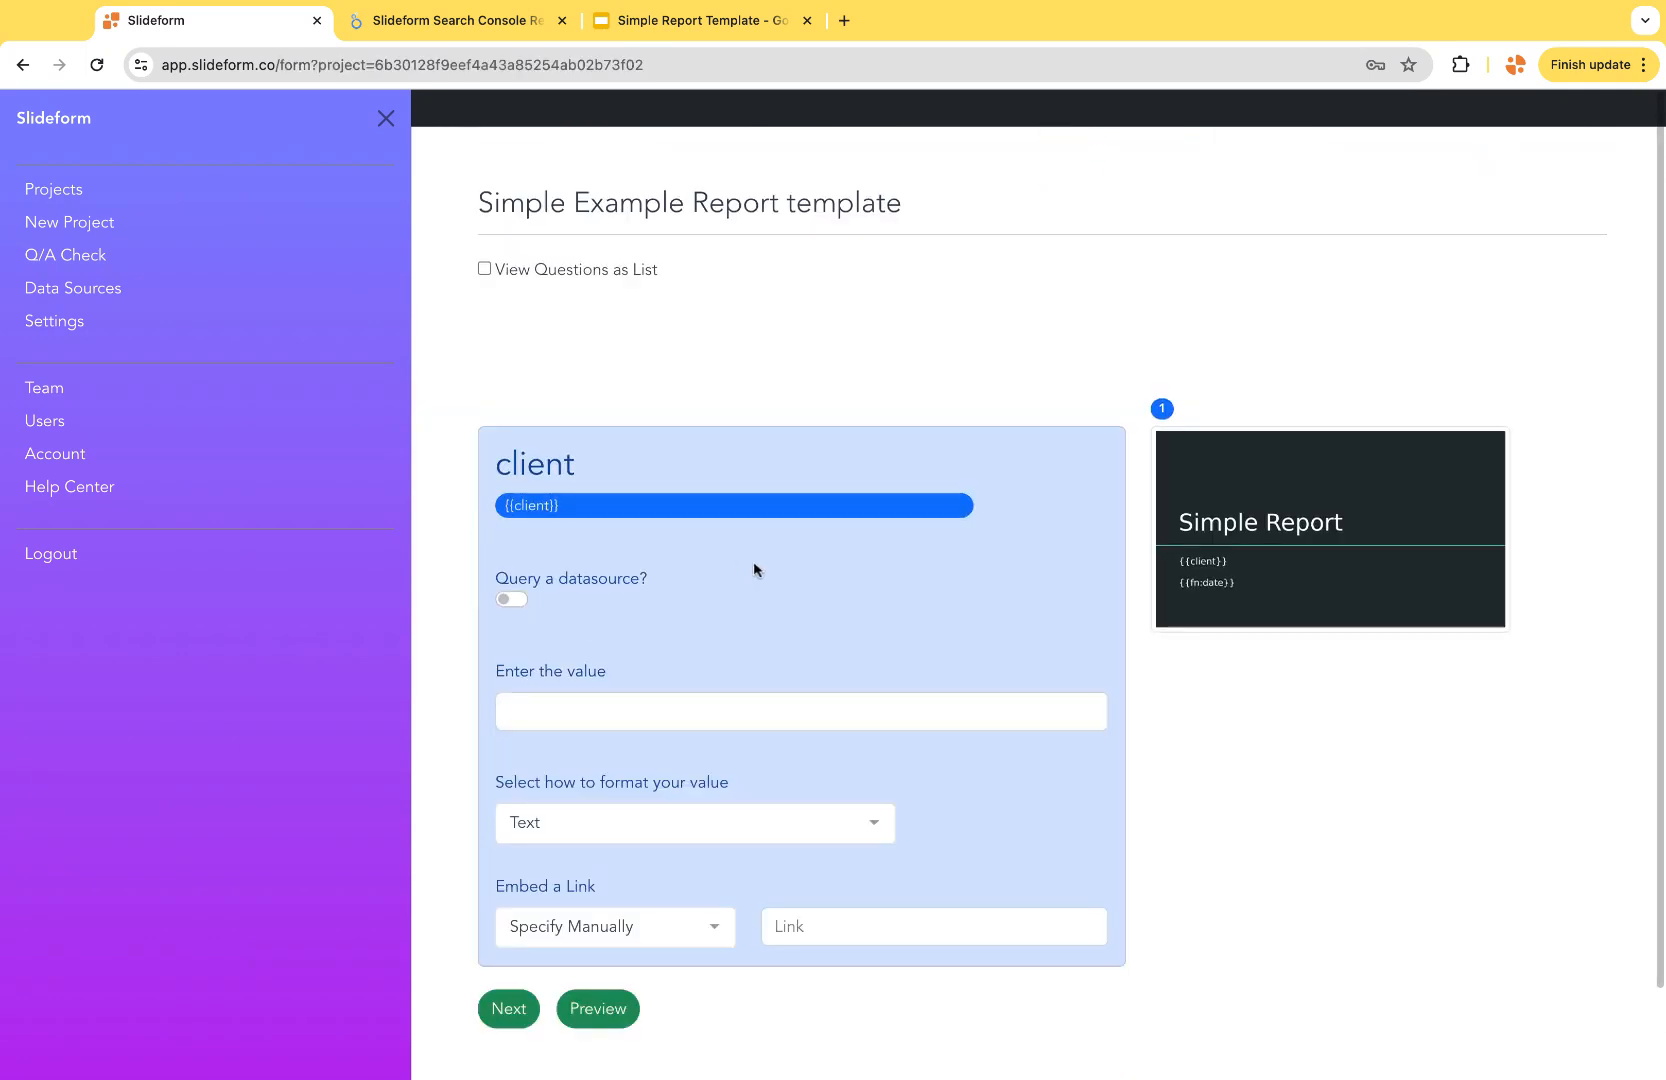
Step: Enter Campbells as the client value in text format and proceed to the report preview
scroll(755, 564, "down", 2)
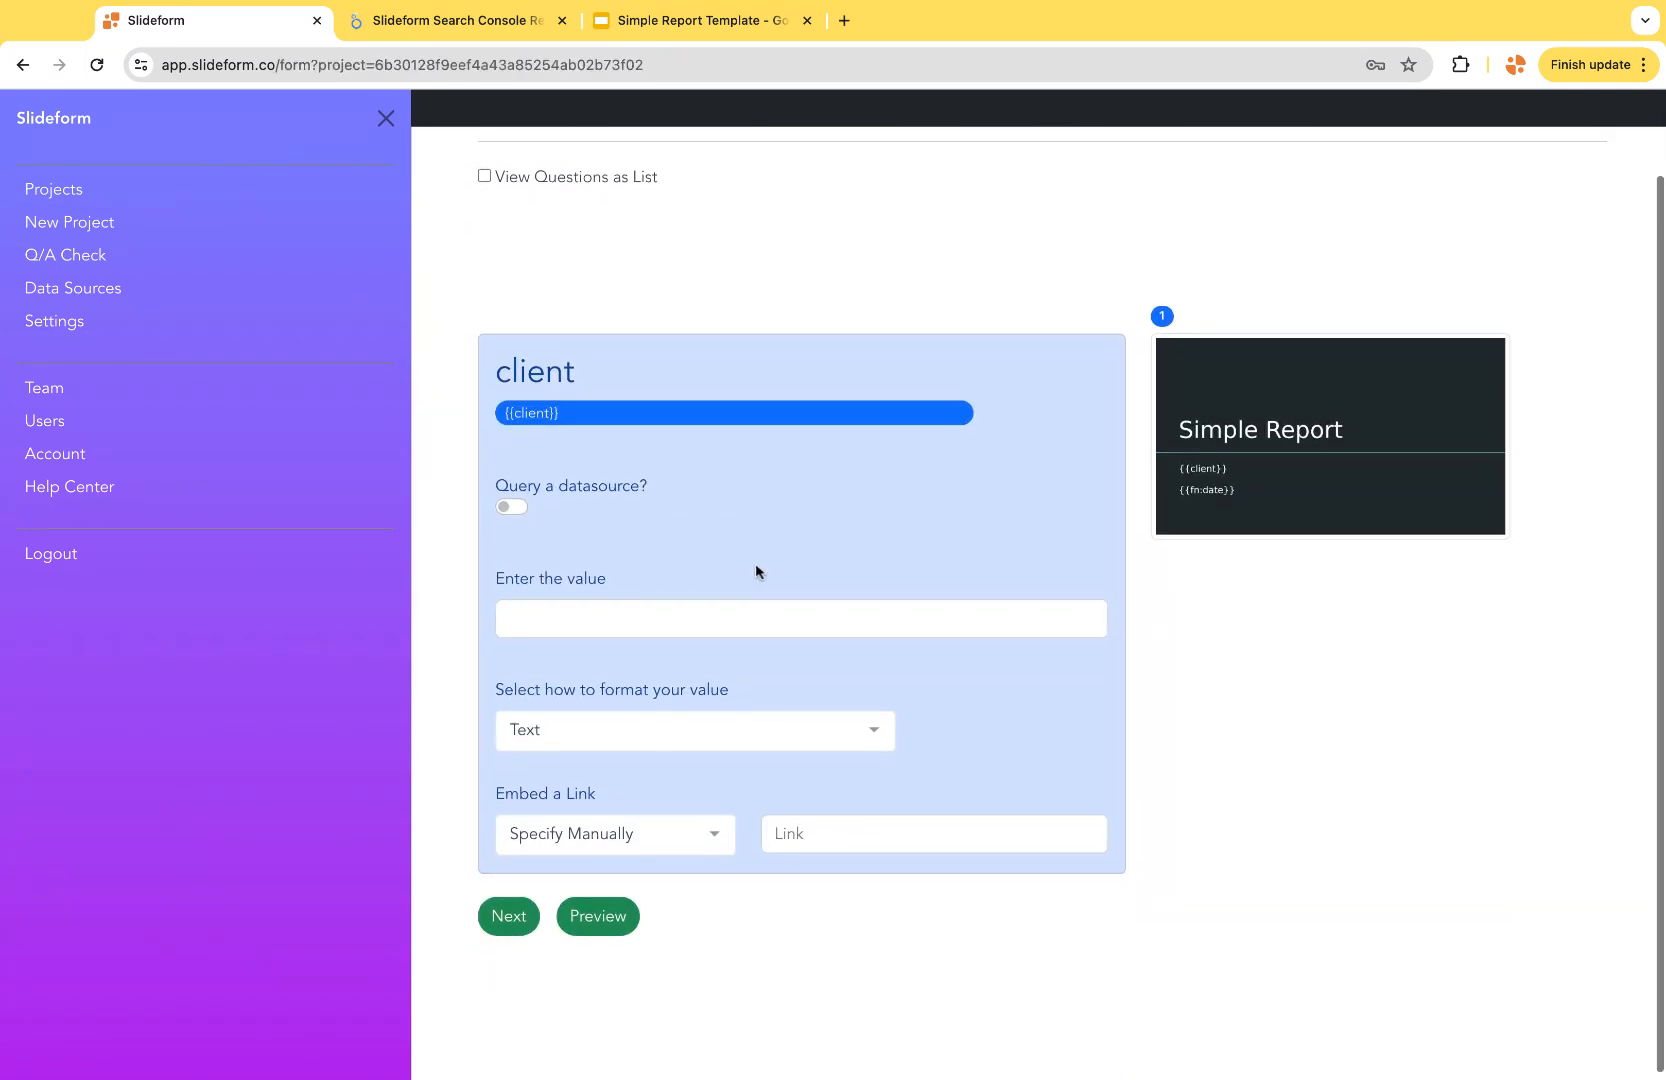
left_click(663, 619)
type("Campbells")
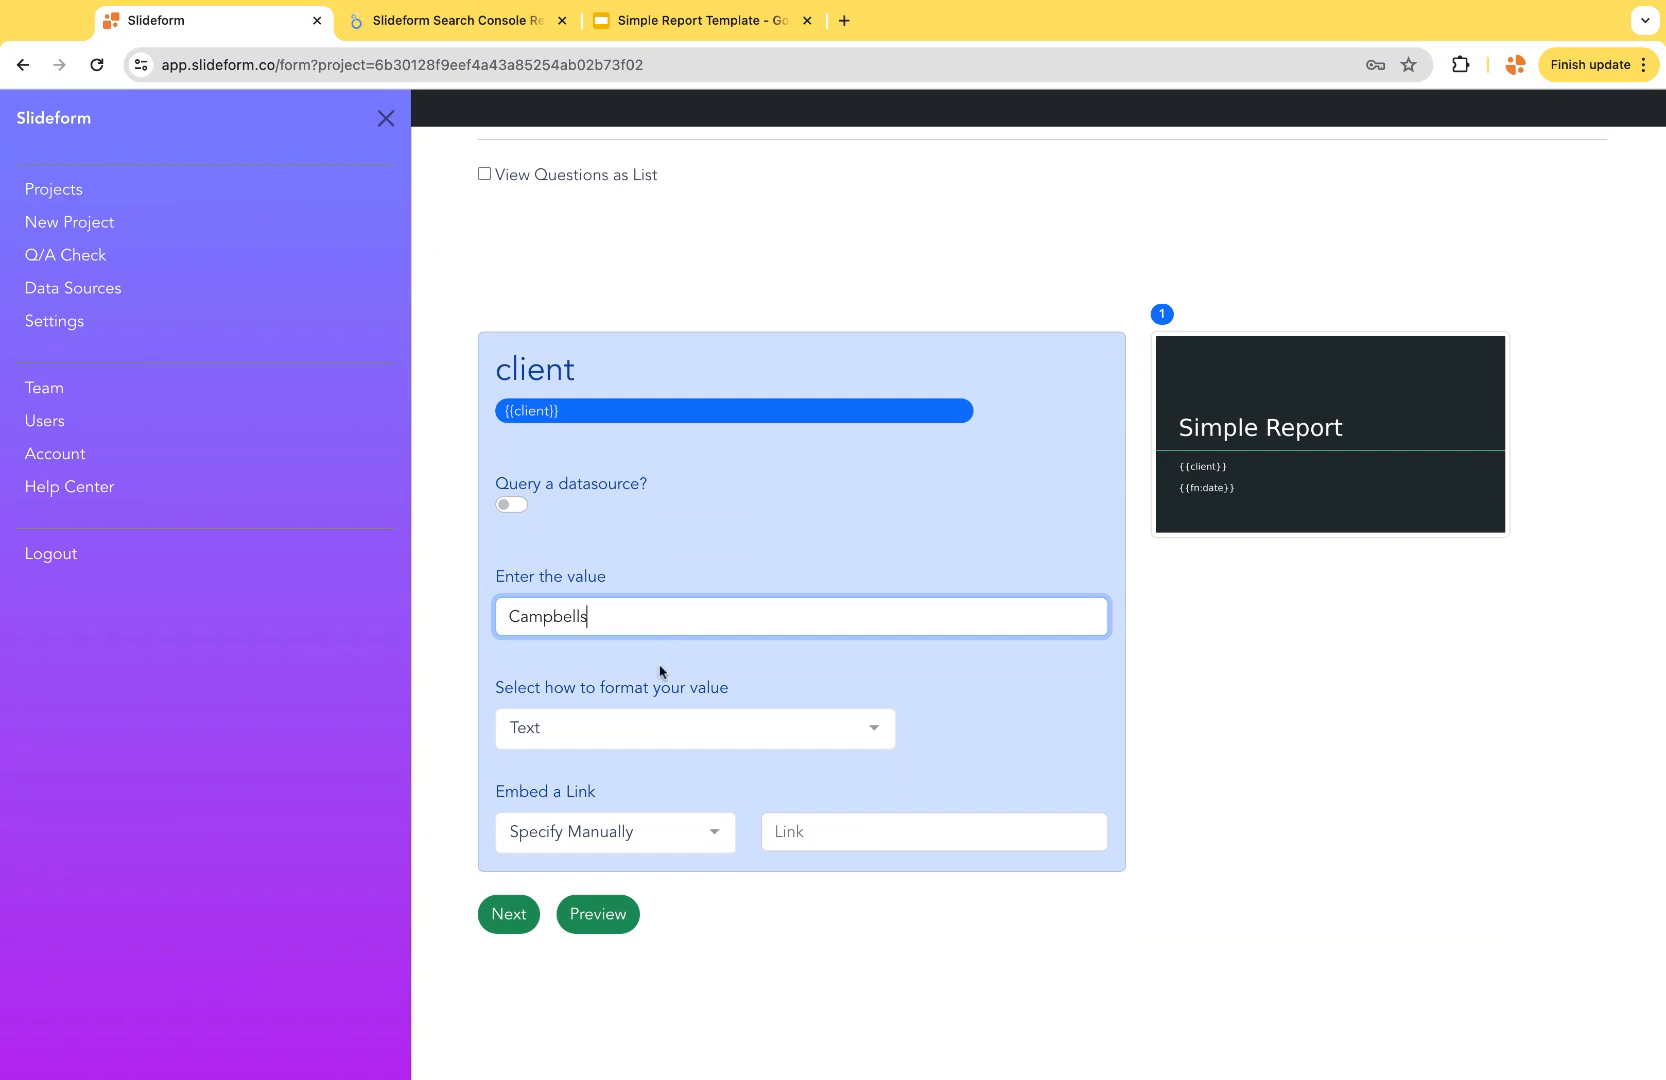
left_click(509, 916)
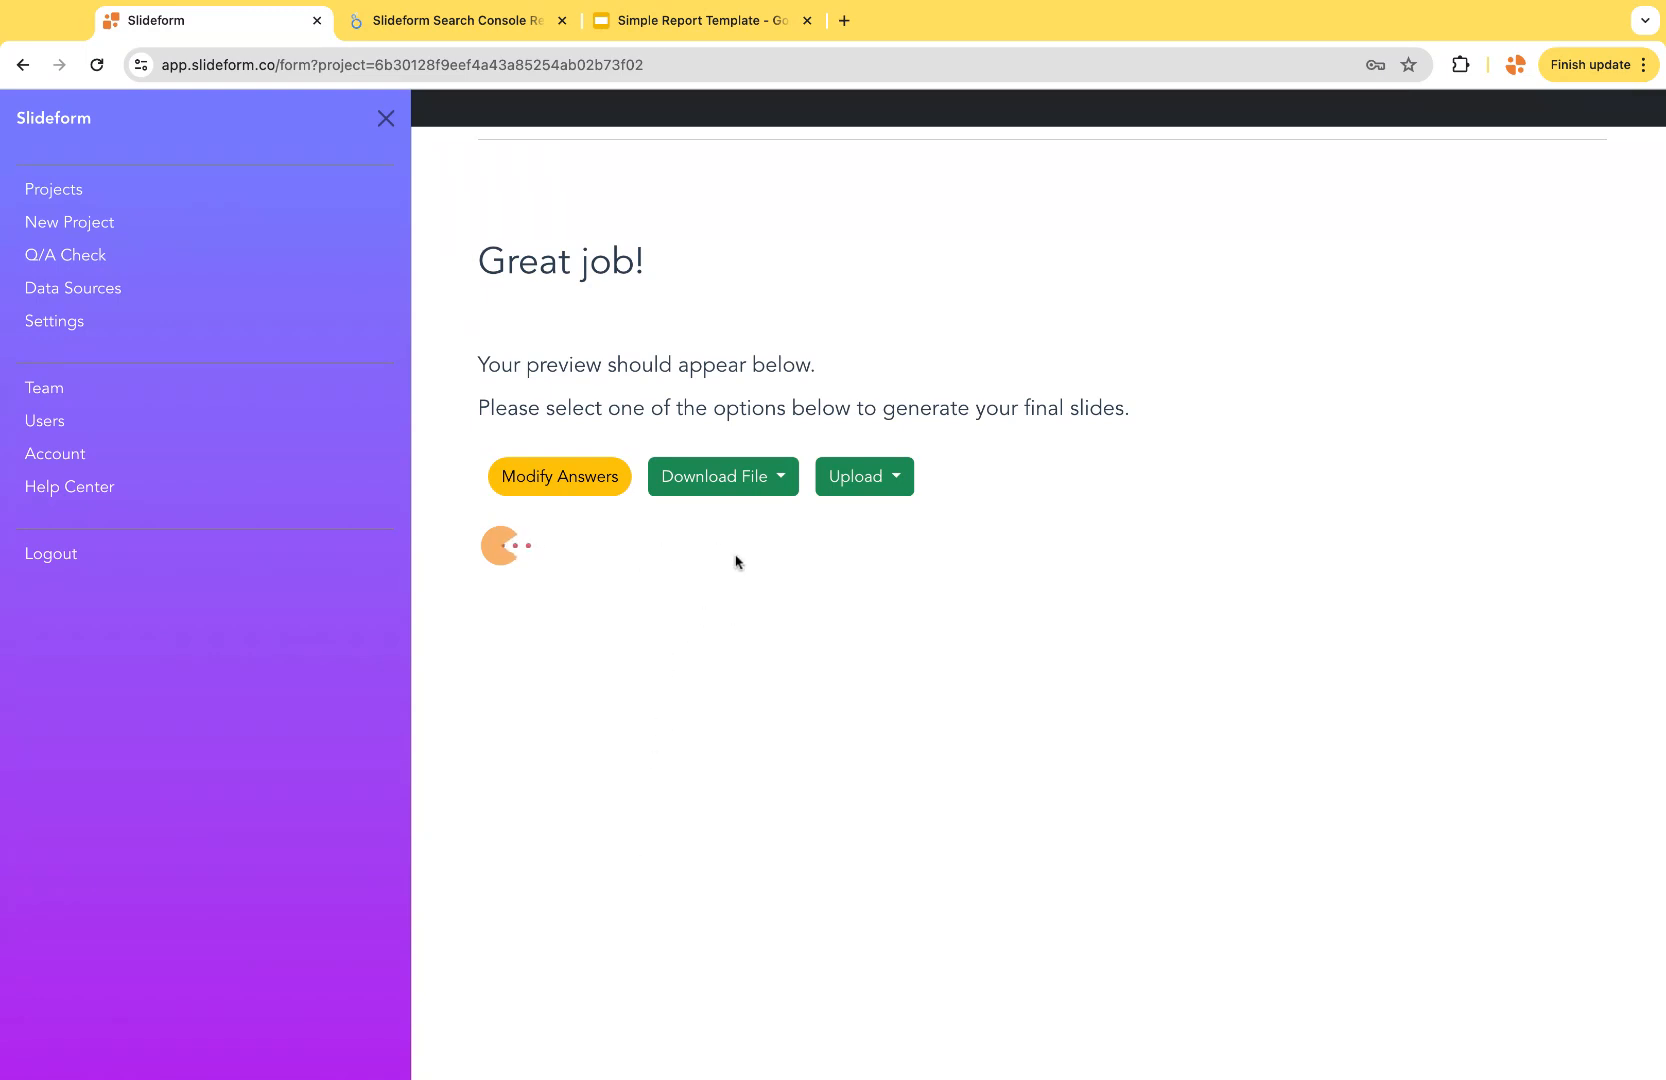
Step: Review the available download and upload formats and the previewed title and Metrics slides
left_click(726, 479)
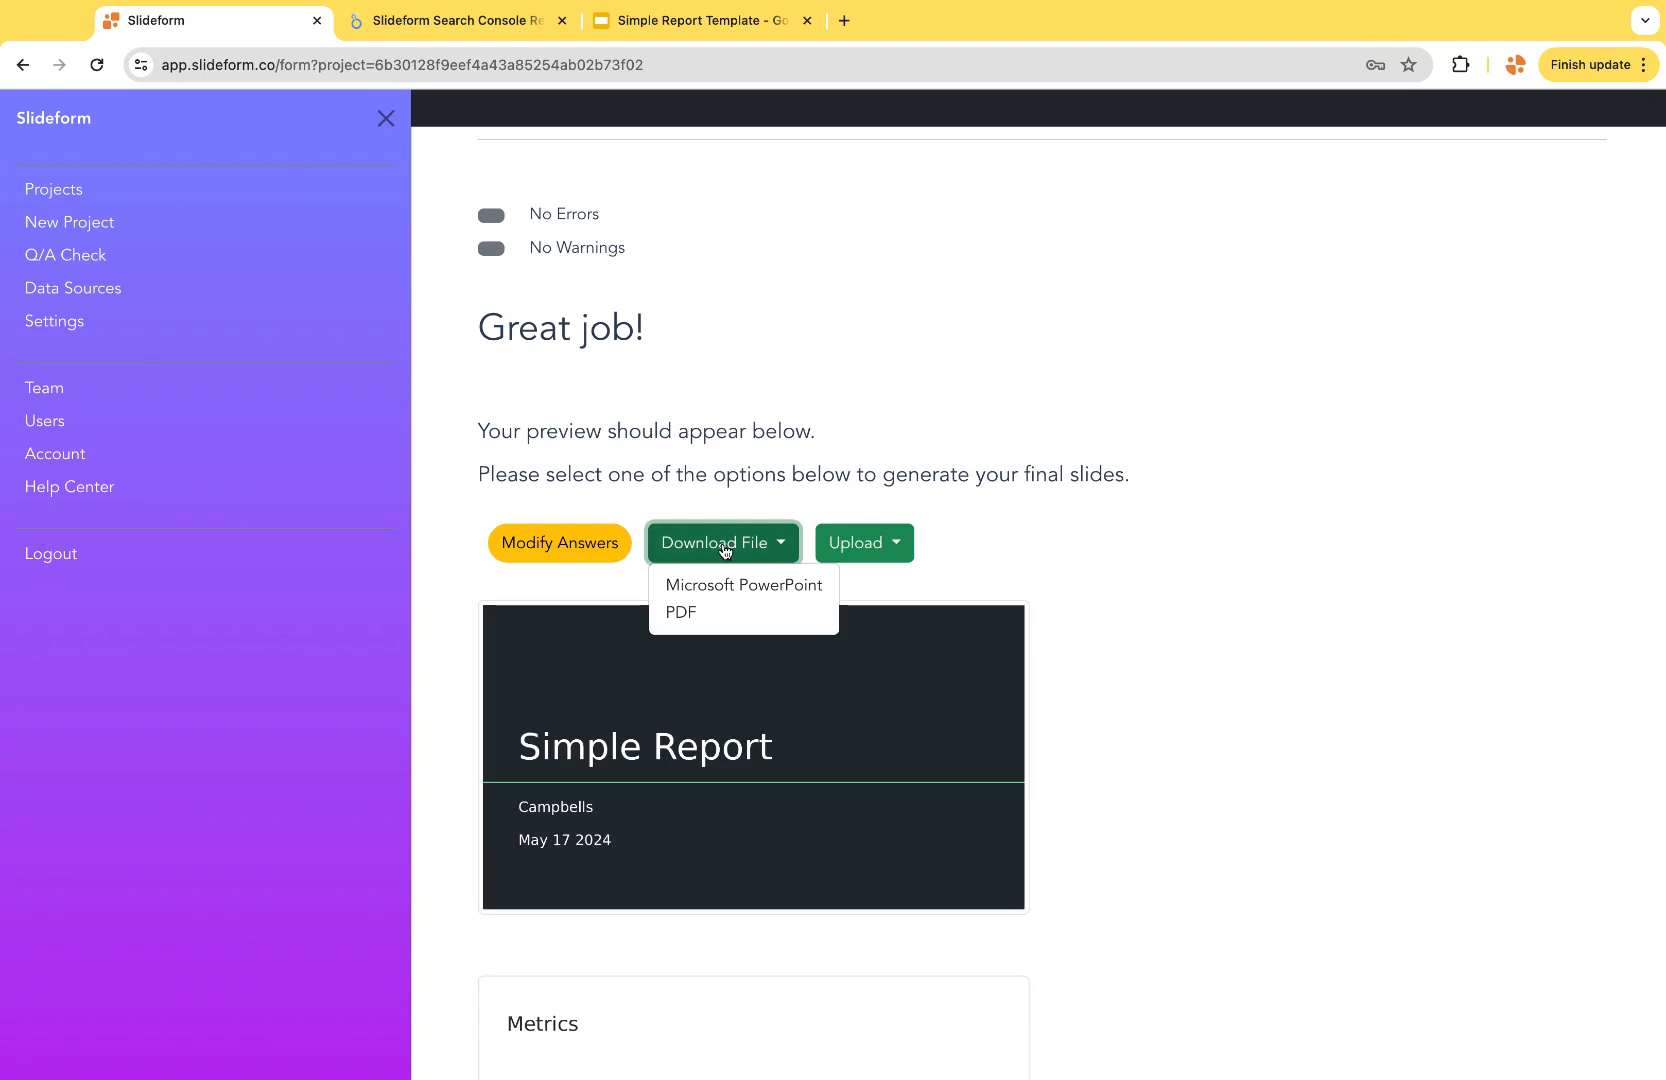
left_click(856, 540)
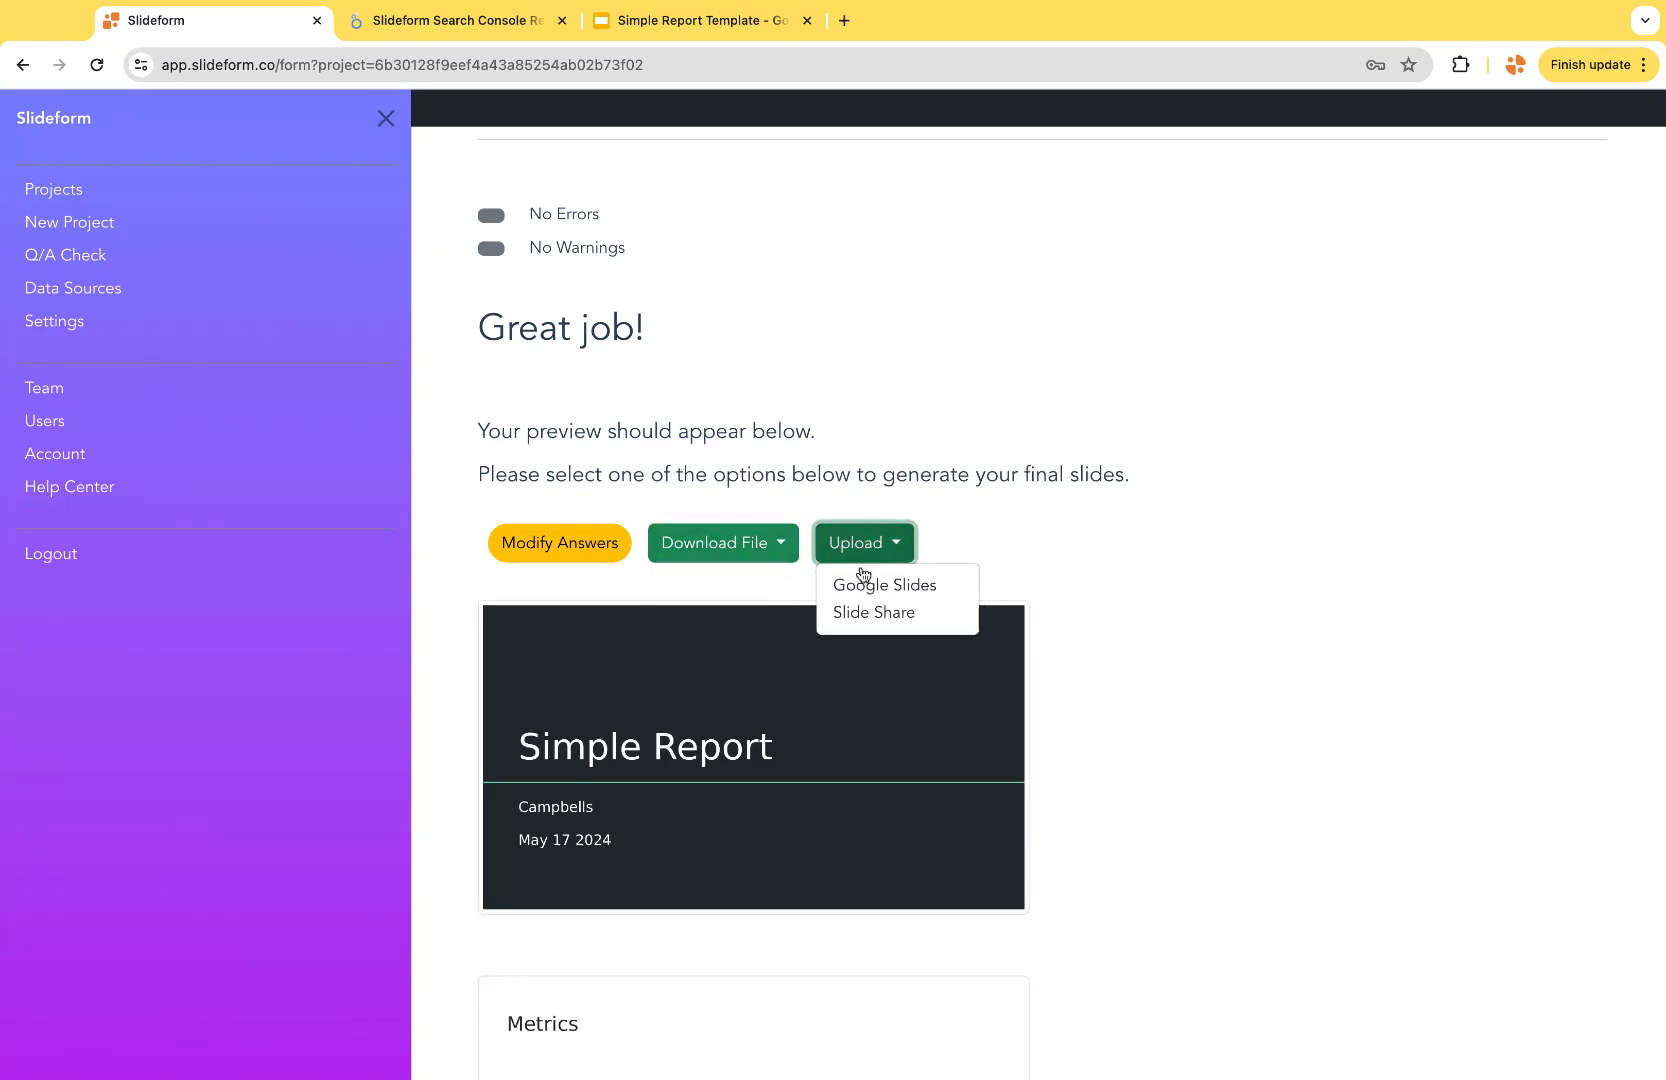
left_click(1082, 472)
scroll(1082, 472, "down", 2)
scroll(1082, 472, "down", 4)
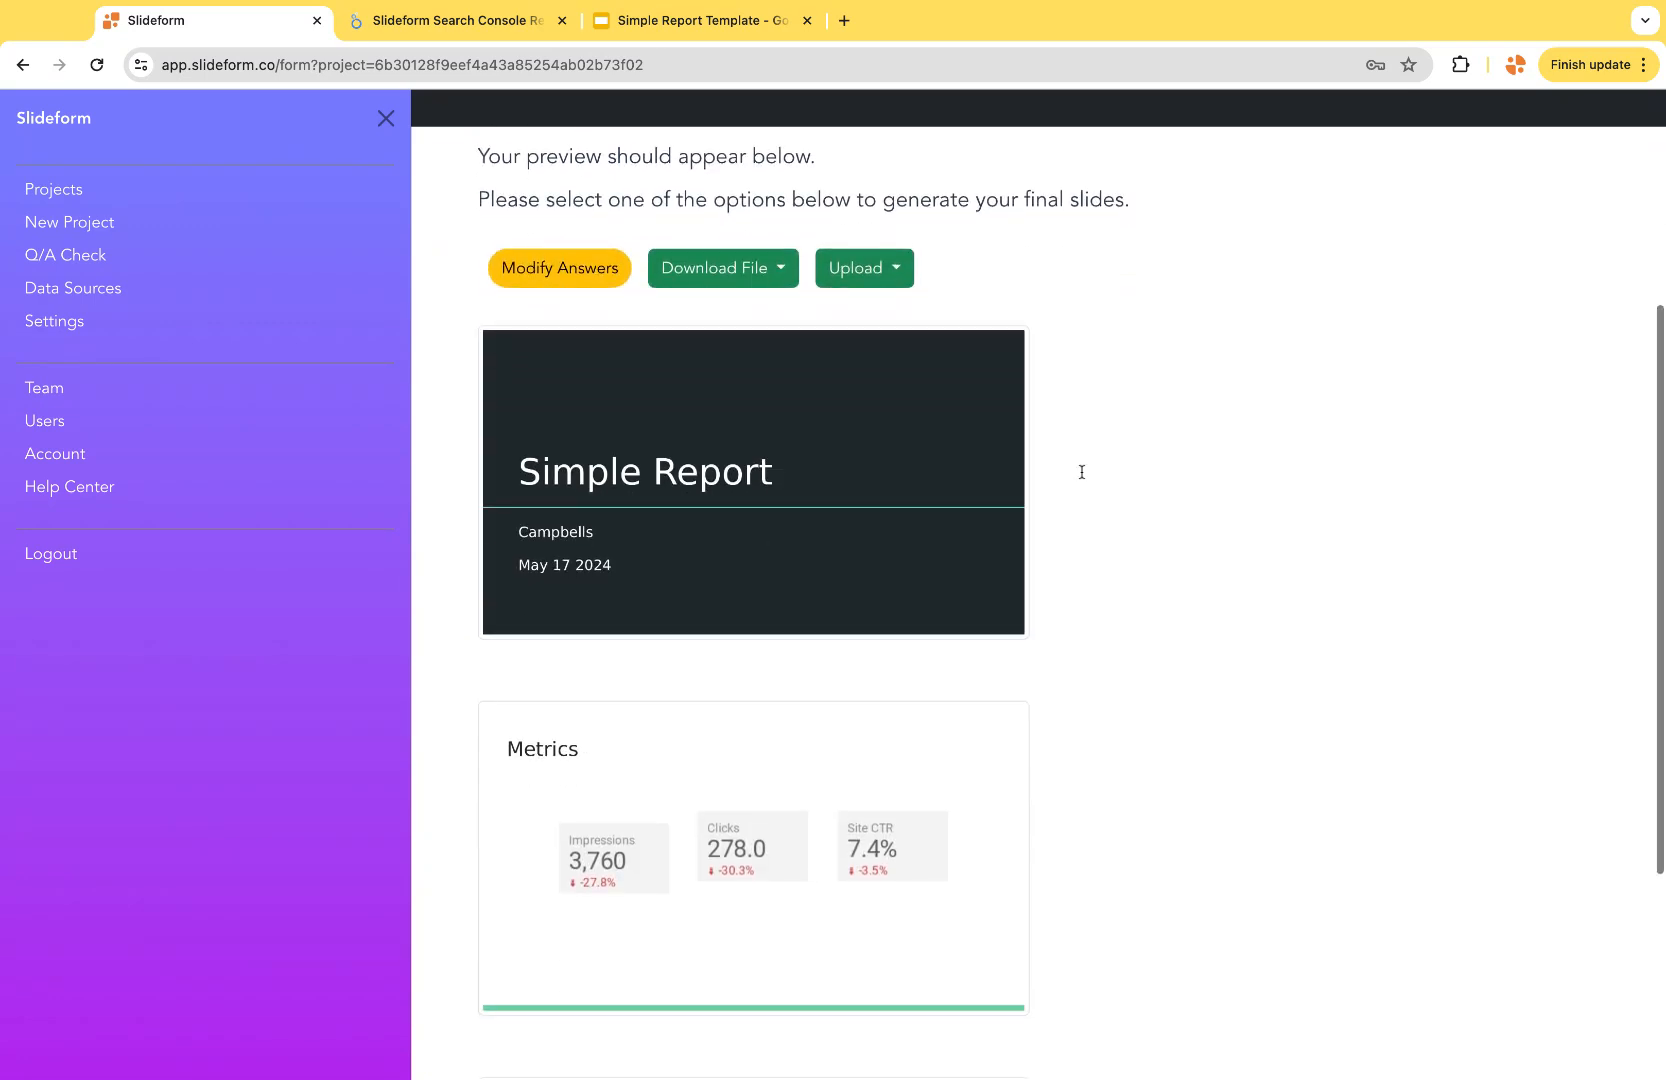
scroll(885, 470, "up", 5)
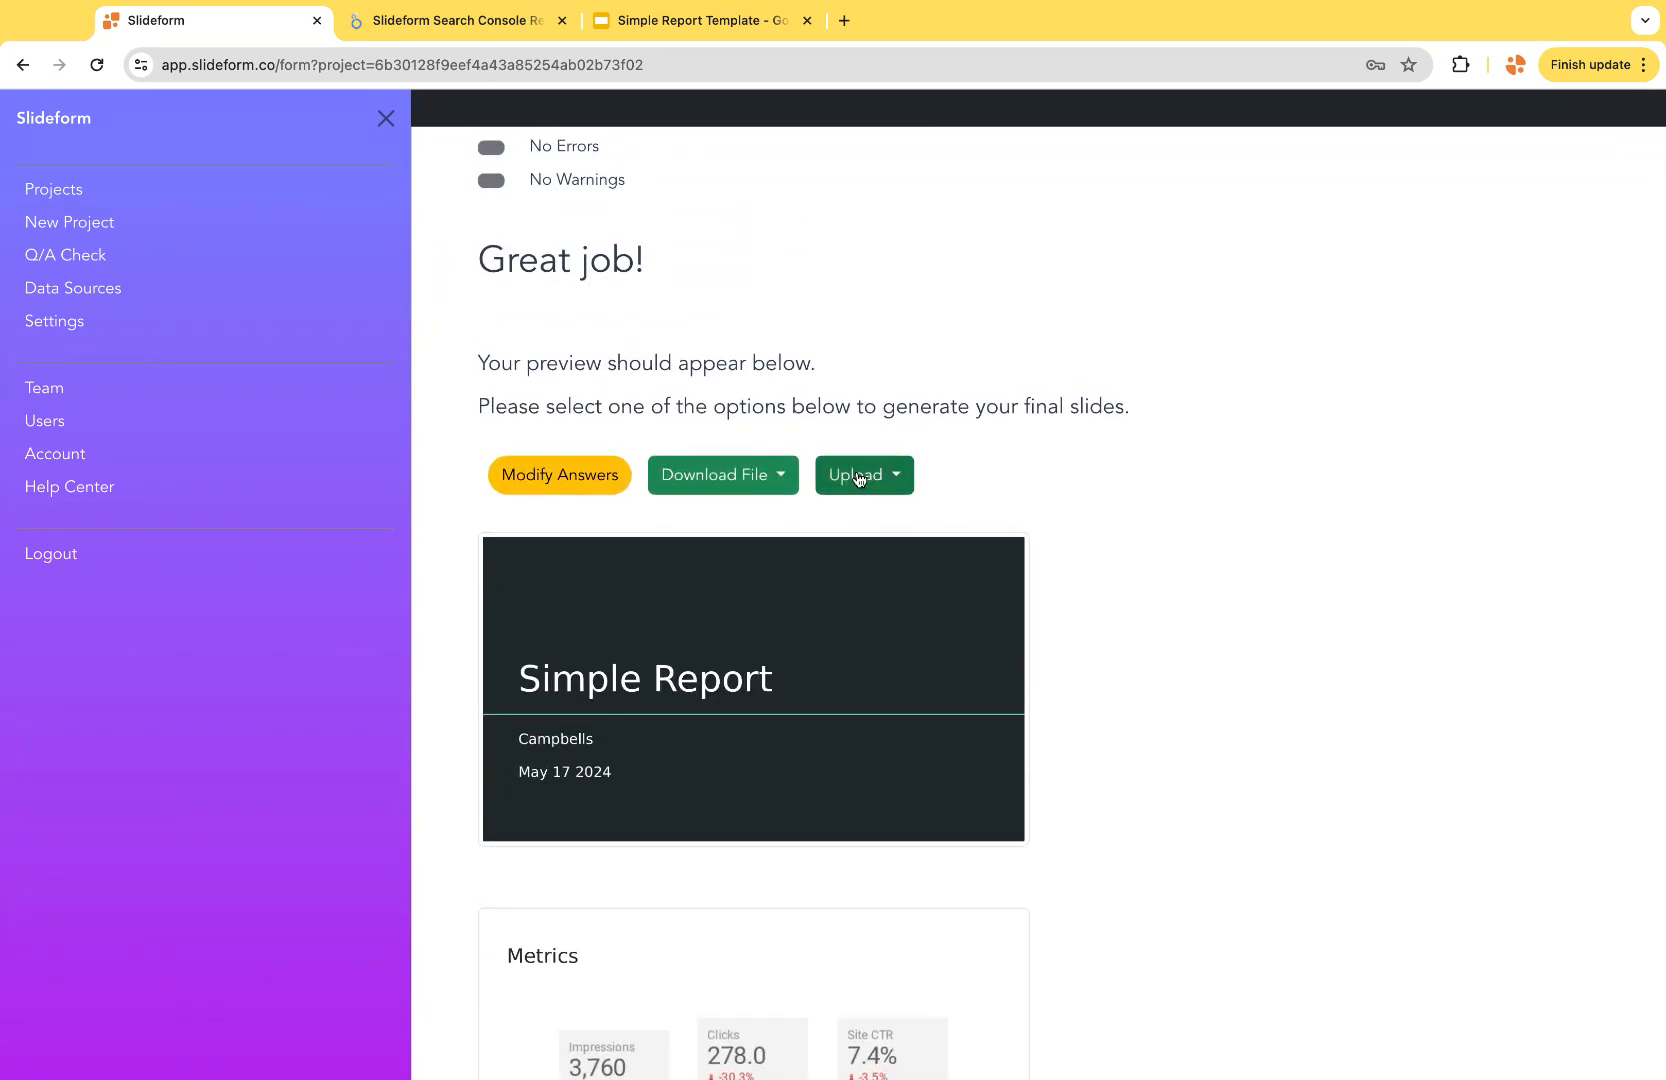
Step: Upload the finished report to Google Slides and open the newest Simple Example Report document from All Downloads
left_click(856, 474)
left_click(856, 525)
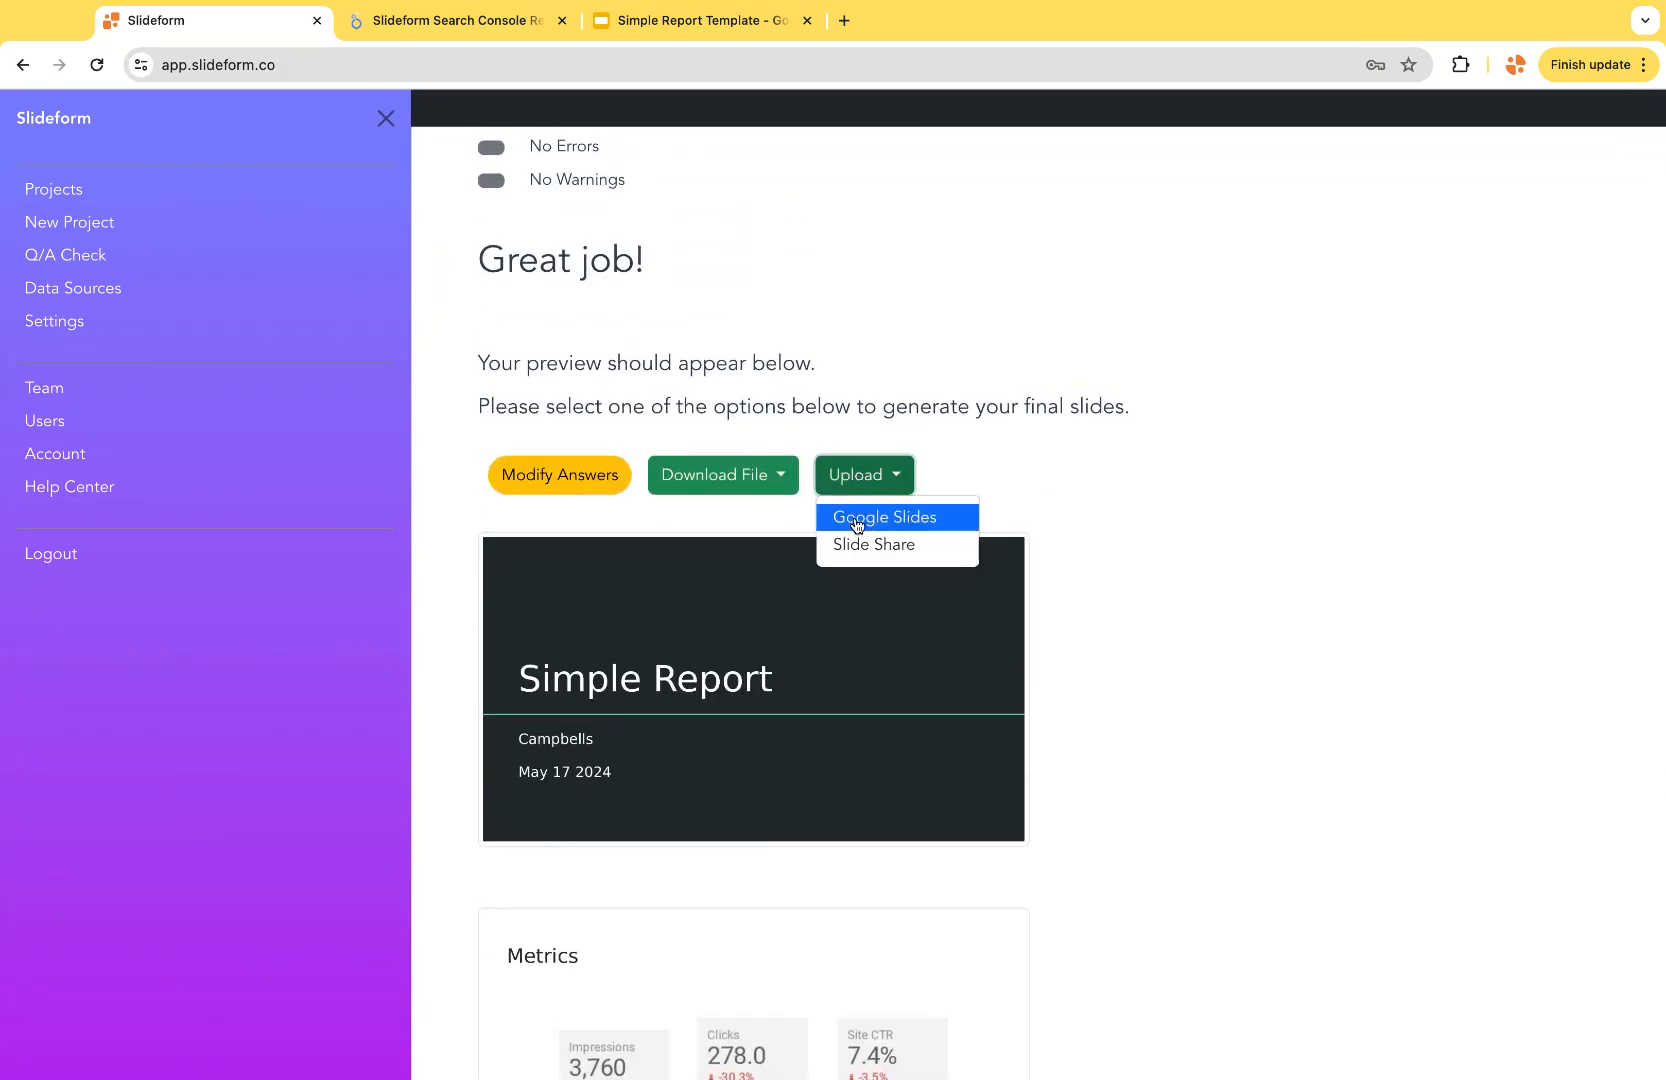
scroll(842, 781, "down", 3)
scroll(842, 781, "down", 10)
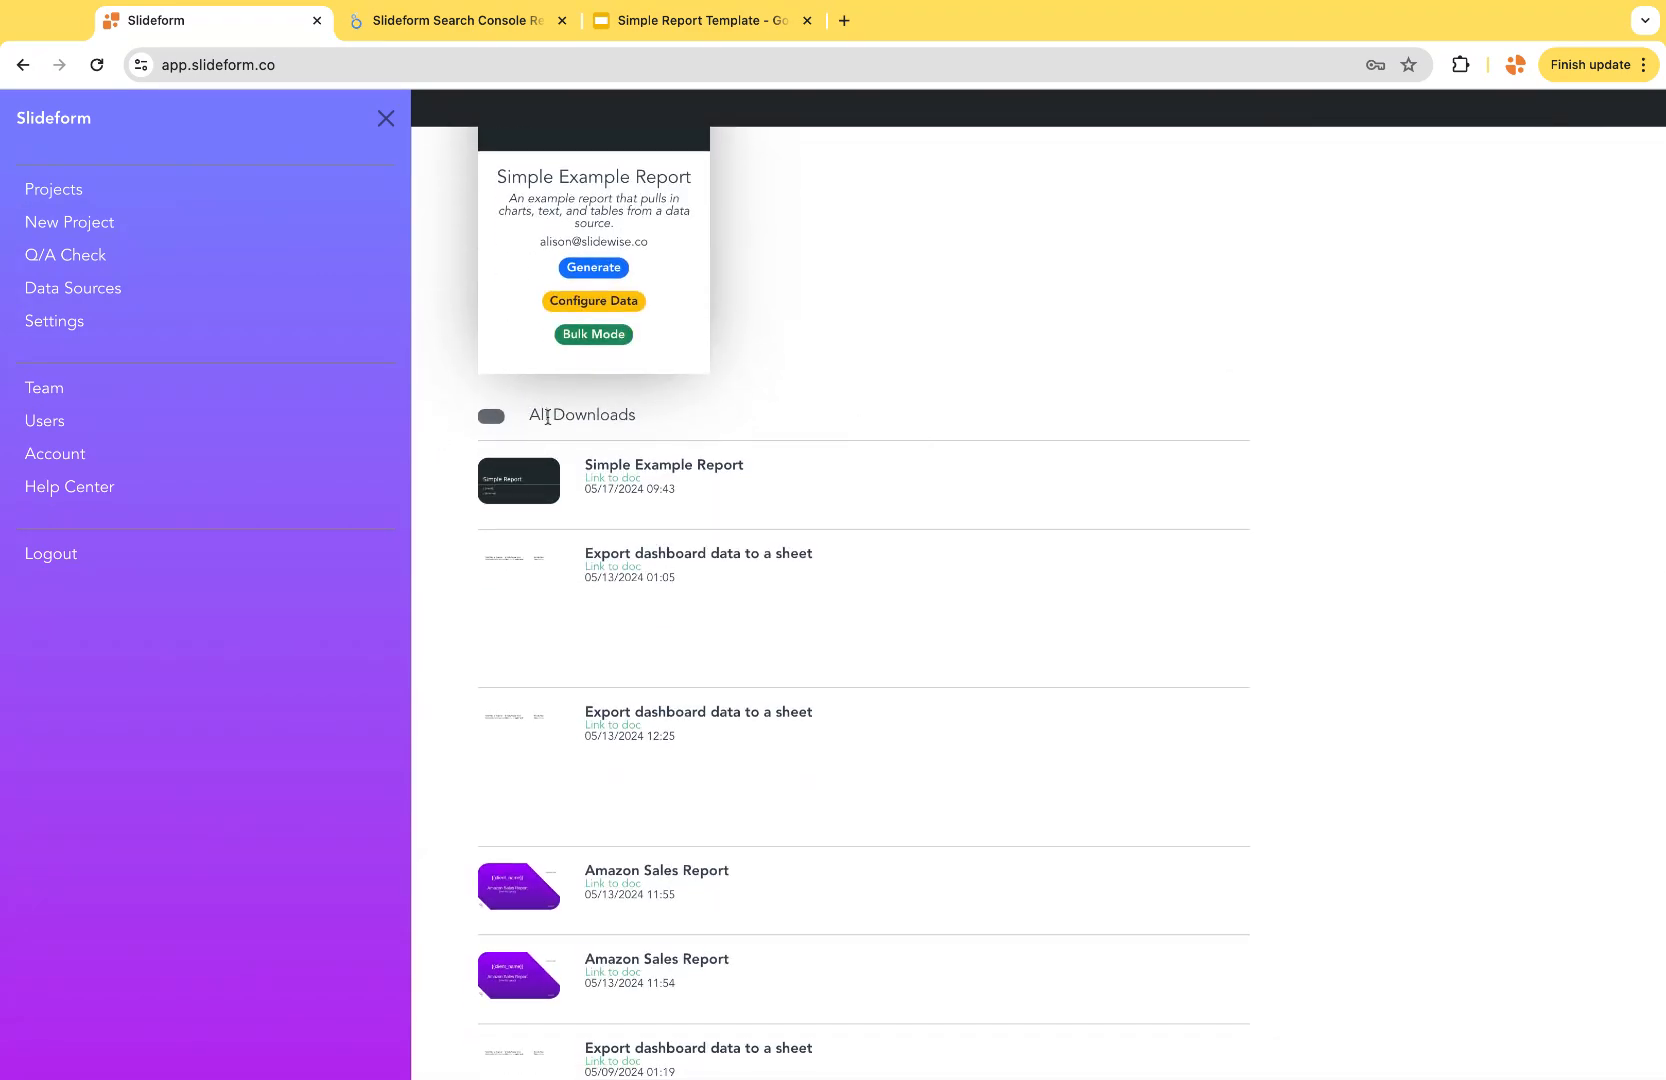
left_click(622, 486)
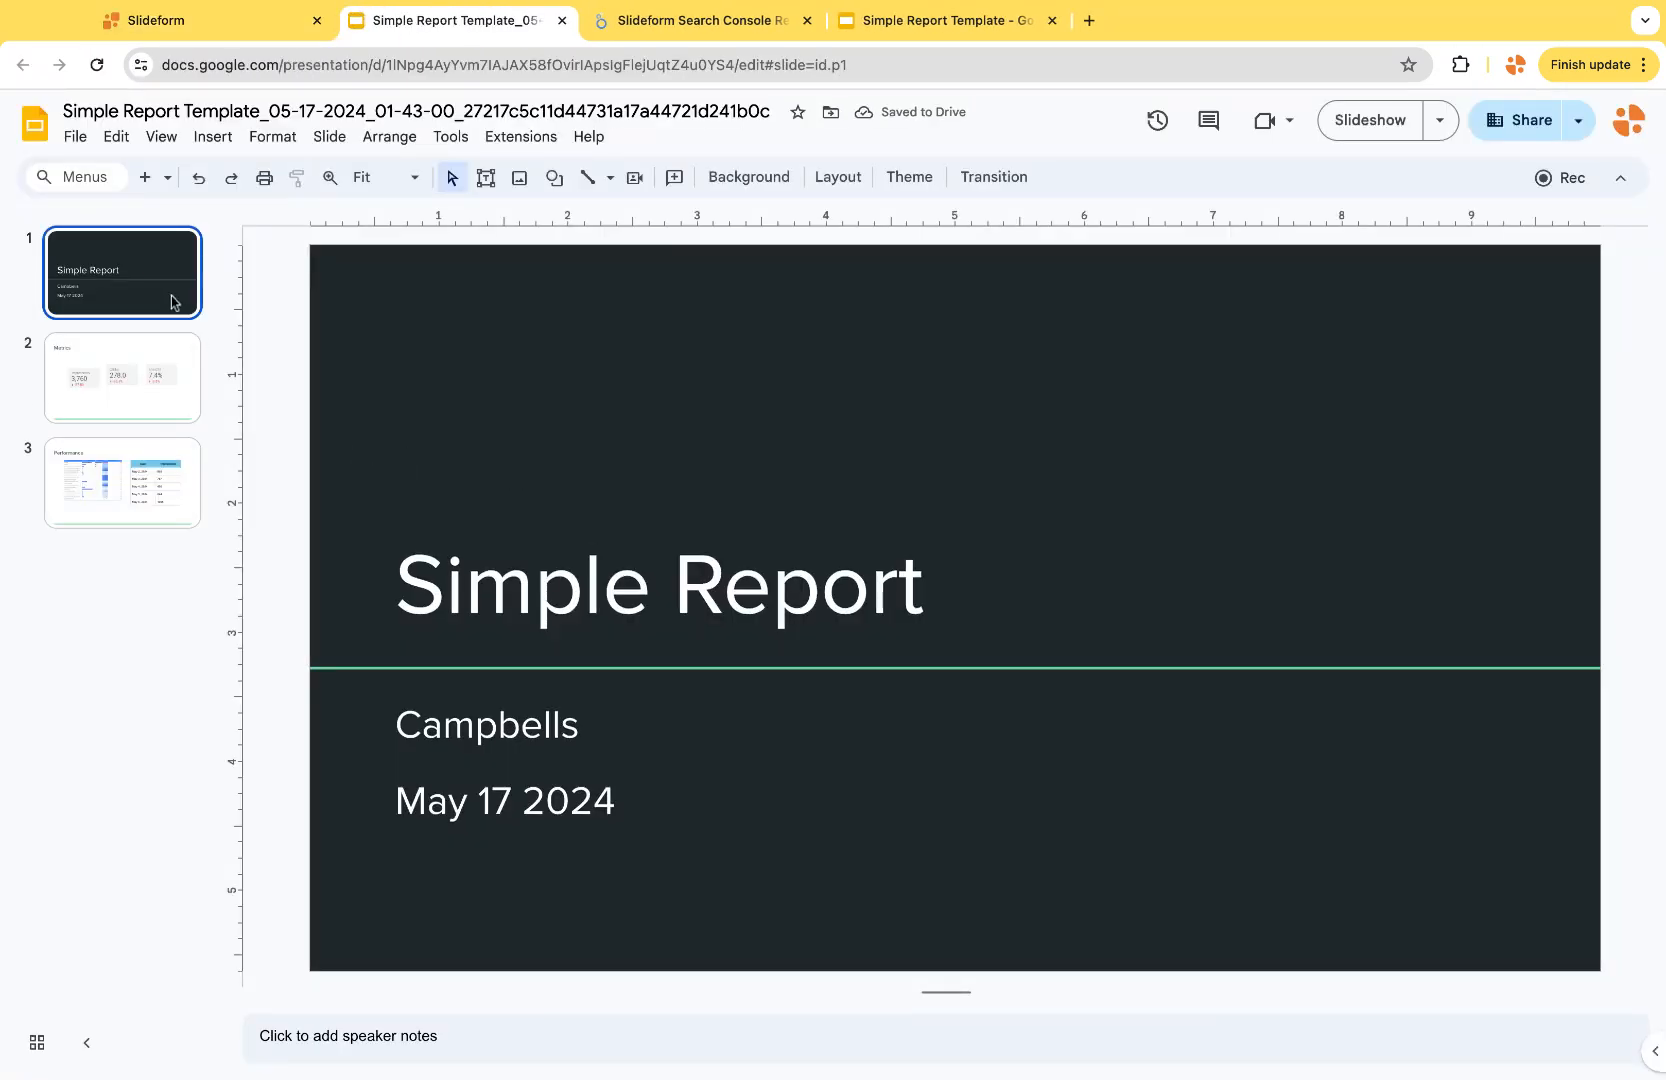
Step: Examine the Metrics slide of the generated presentation, selecting its Impressions and Clicks charts to inspect them
left_click(138, 391)
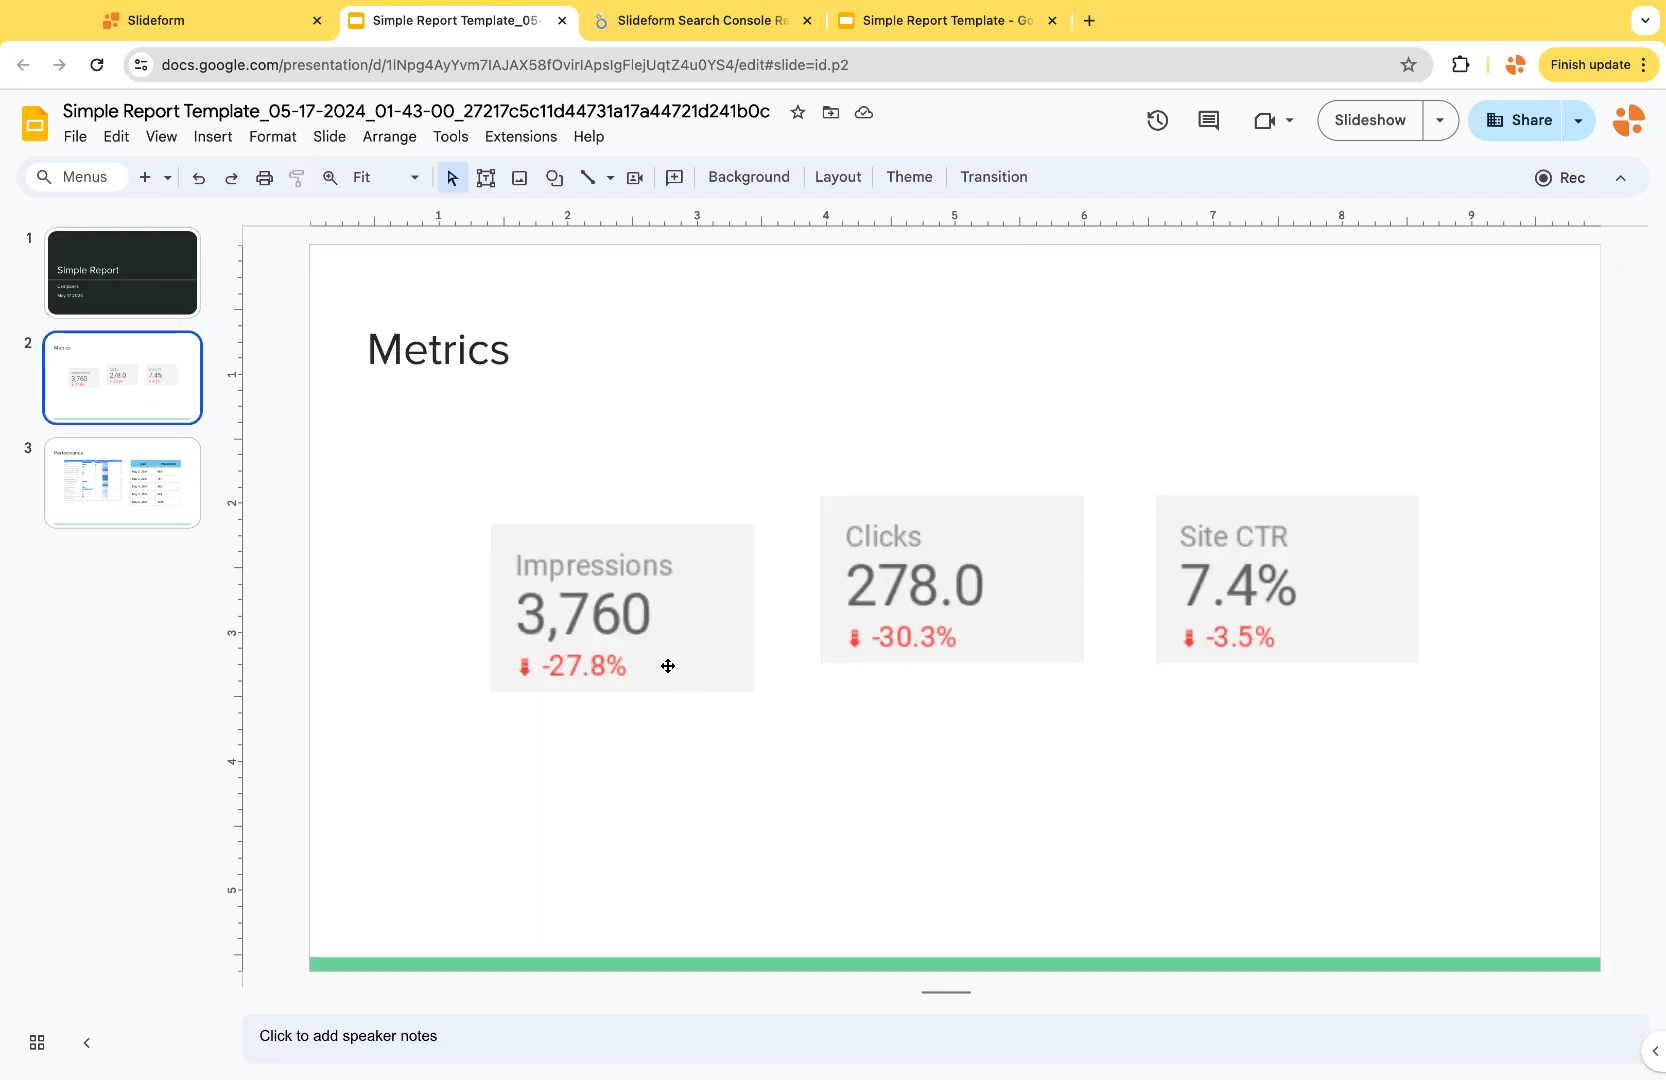
left_click(704, 593)
left_click(922, 564)
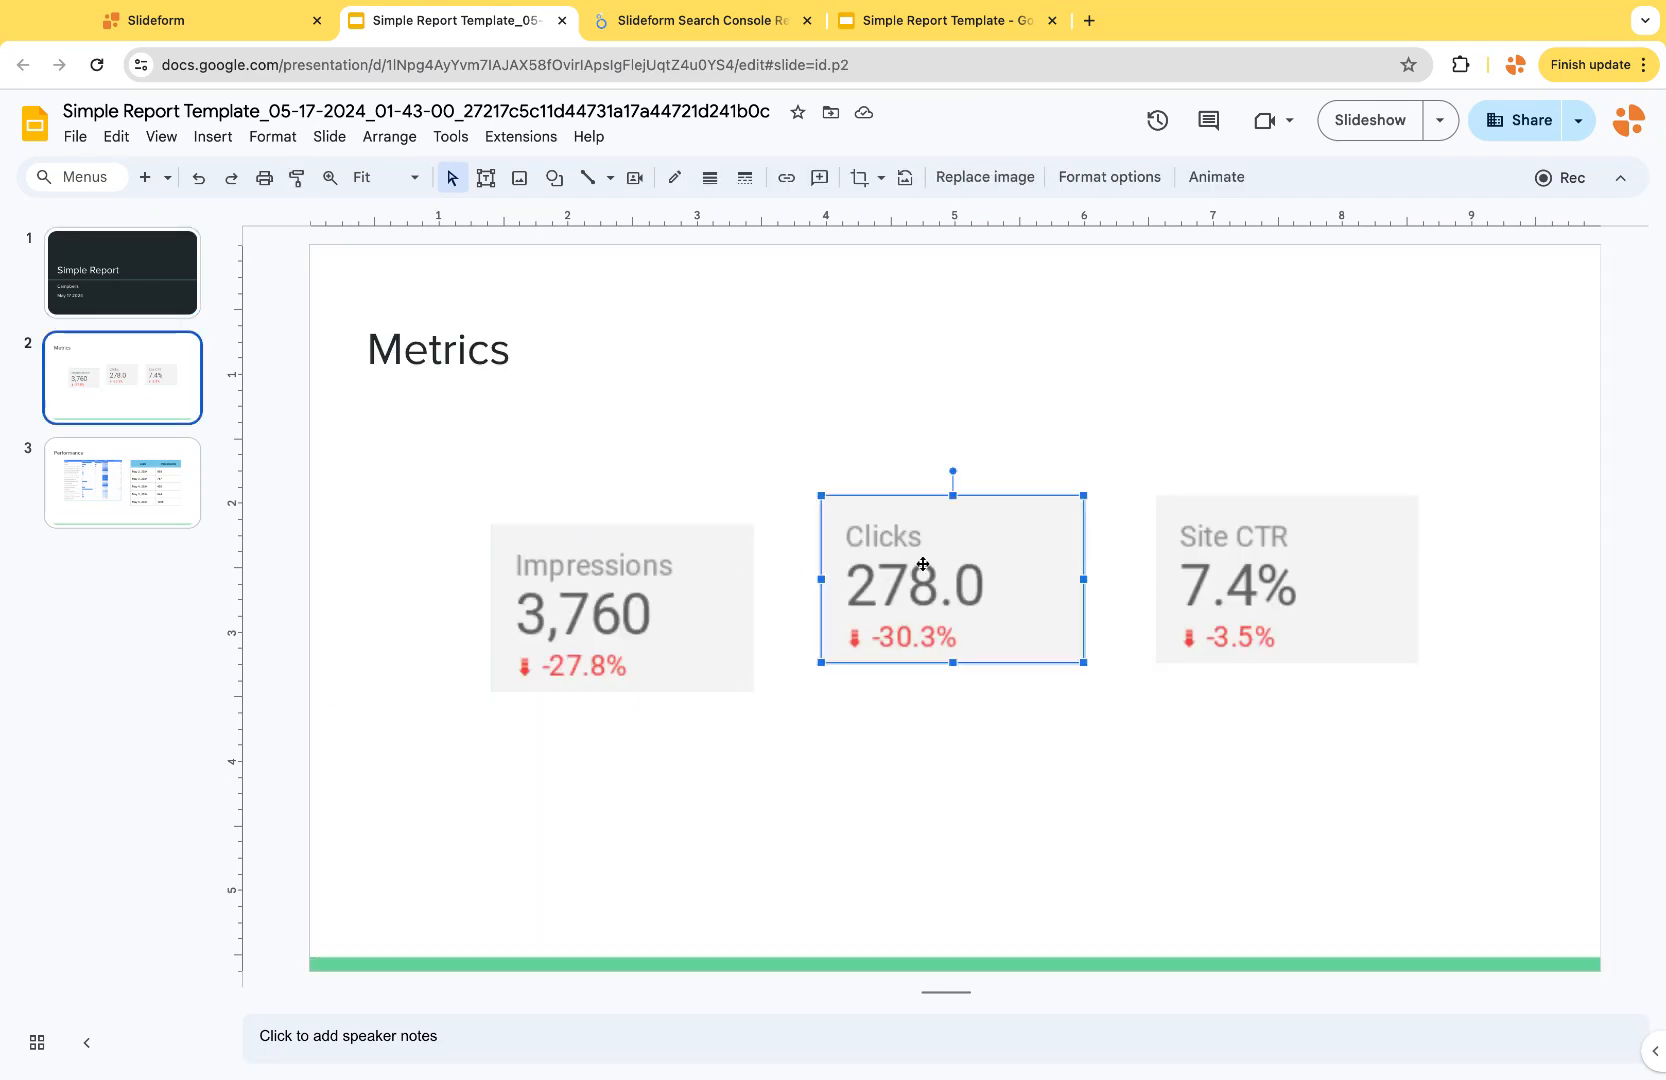
left_click(704, 560)
left_click(910, 556)
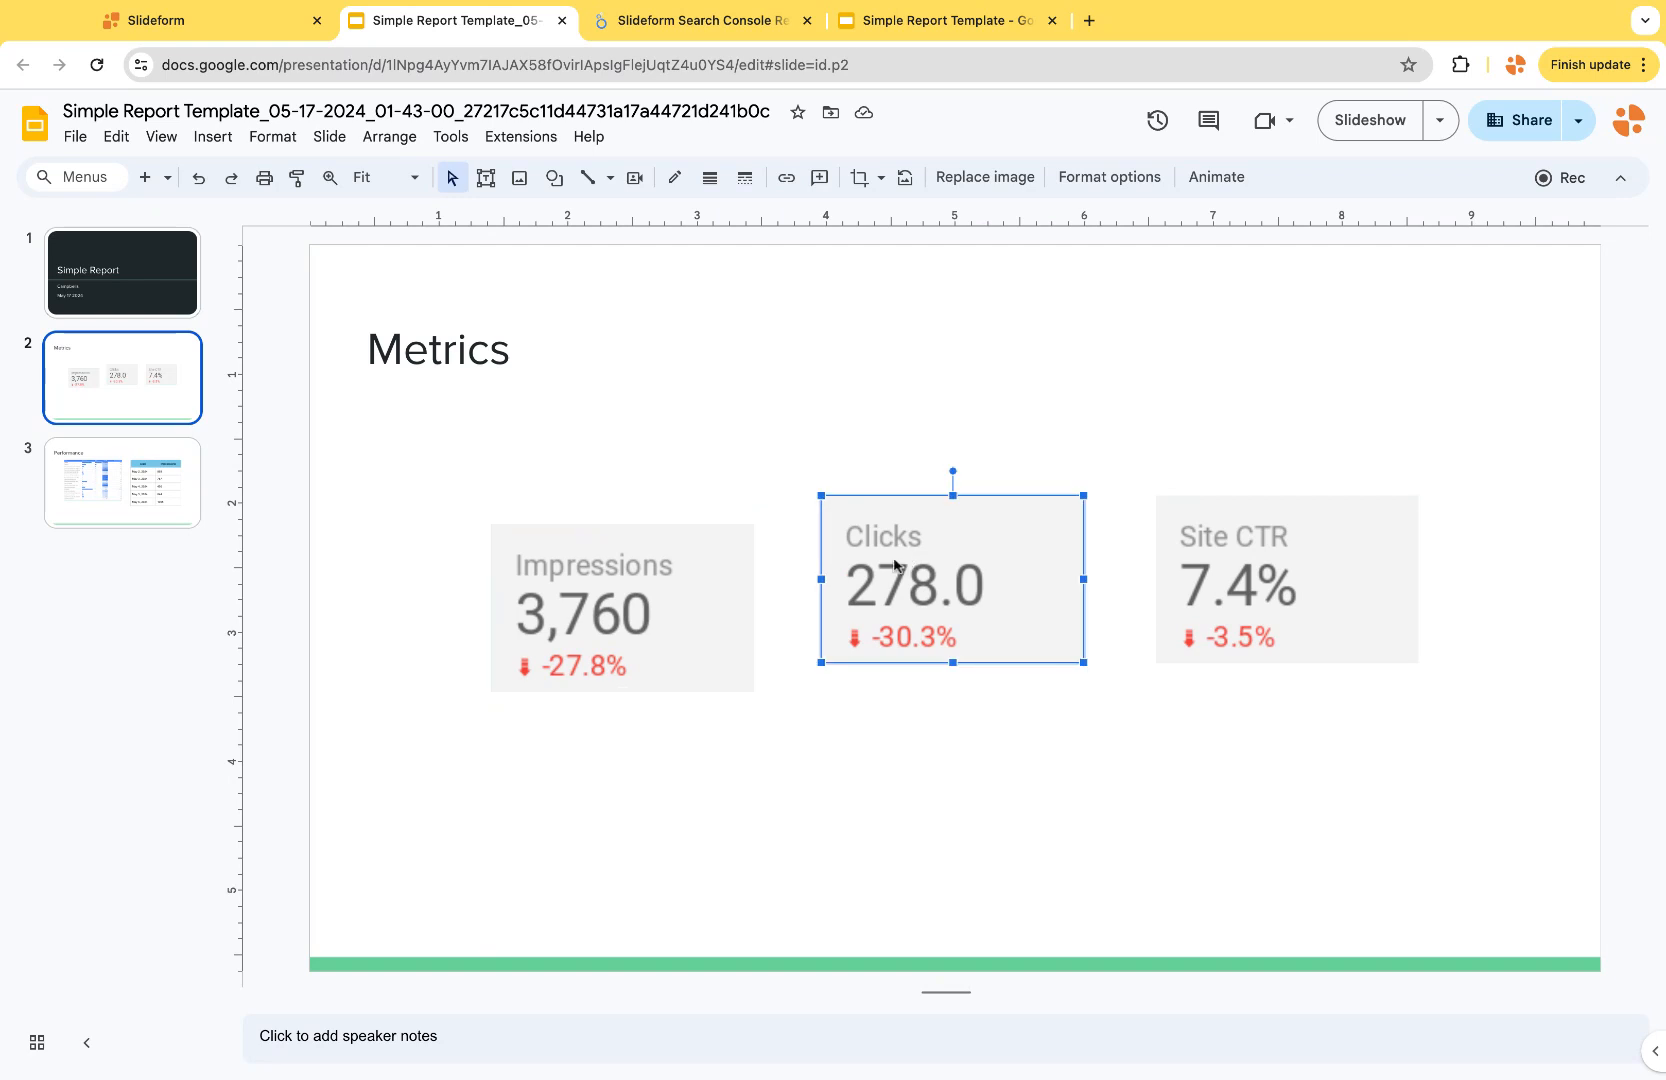